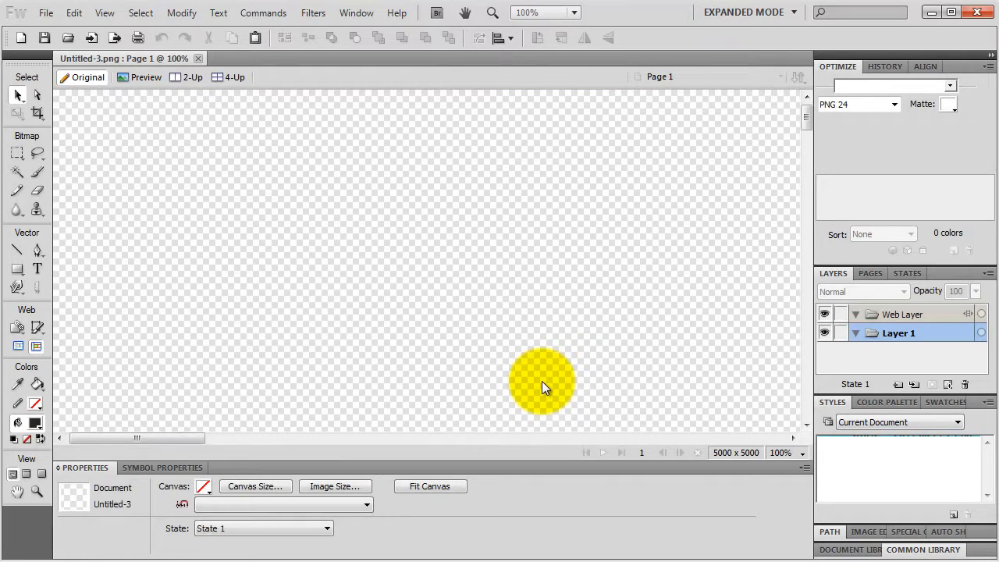
Step: Start saving the document and create a folder named site1 inside _Sites as the save location
left_click(46, 13)
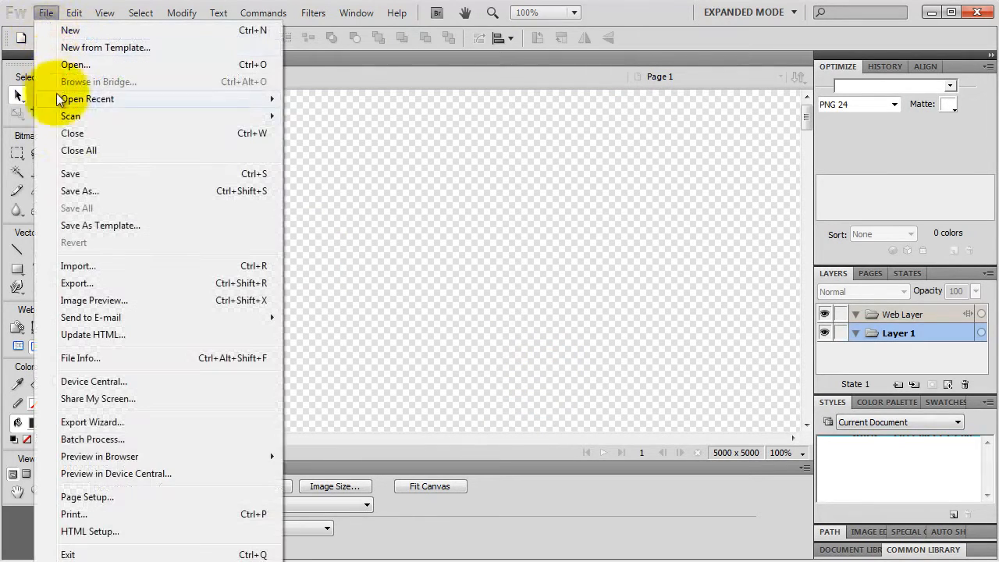
left_click(74, 174)
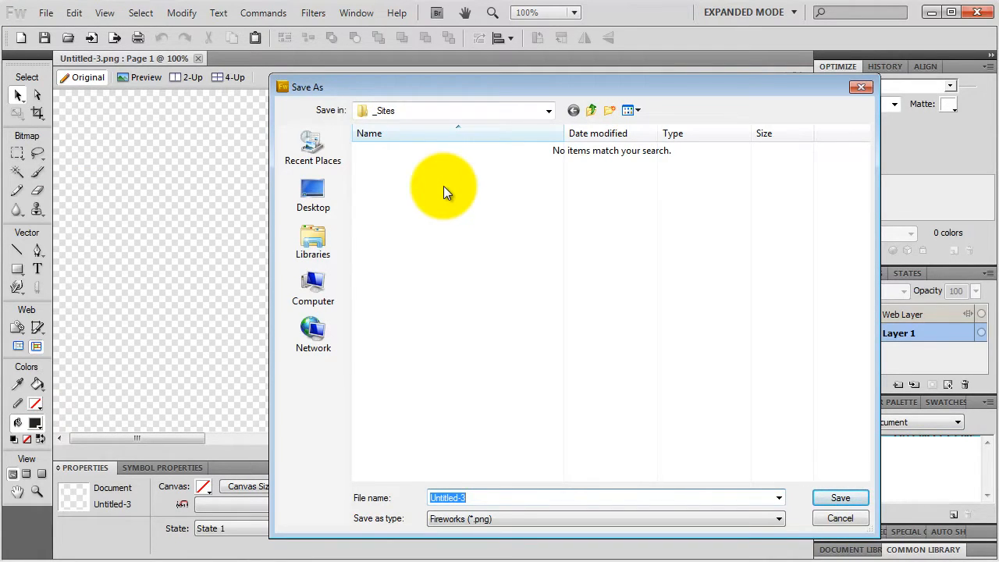
left_click(610, 111)
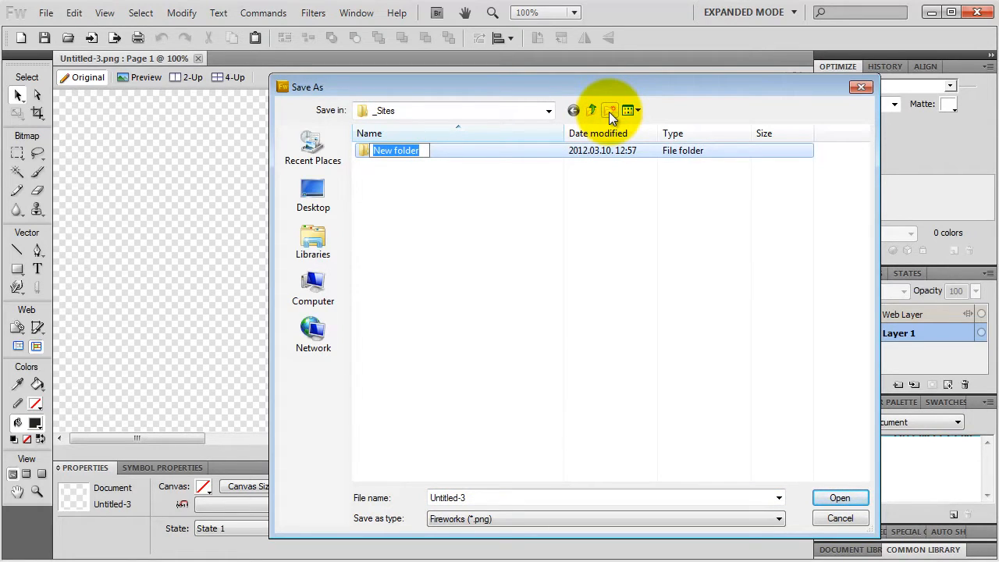
type("site1")
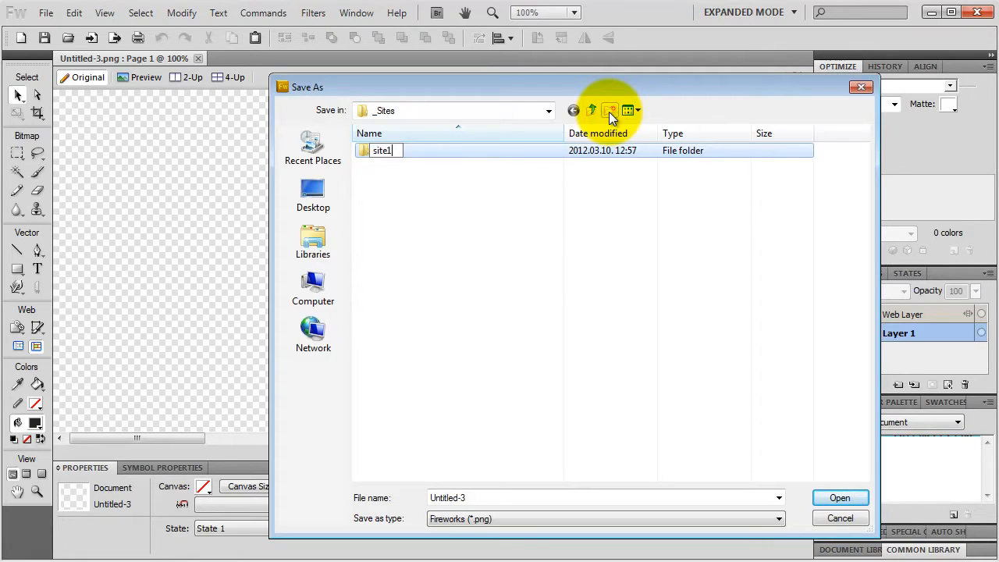
key("Return")
key("Return")
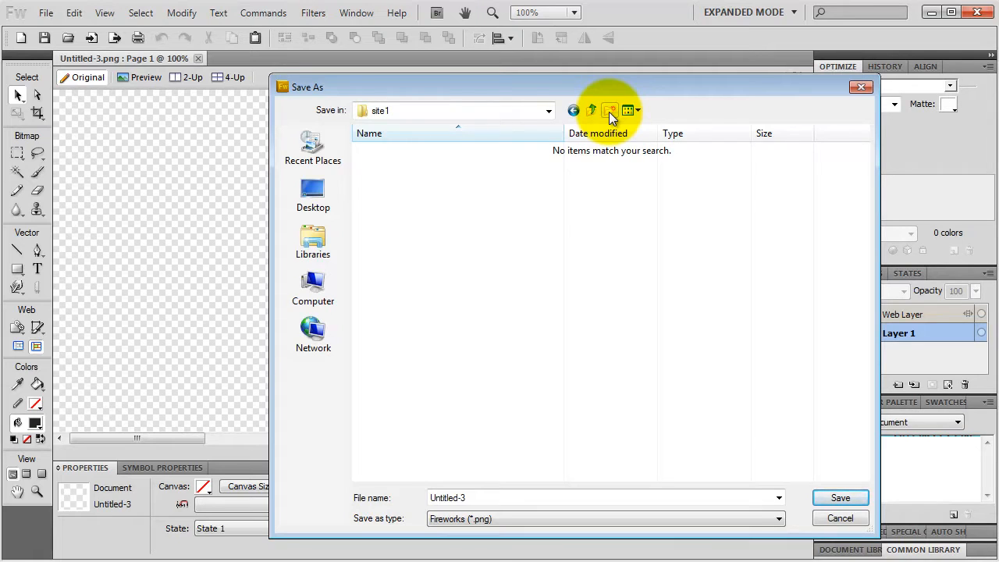
Step: Create a subfolder named fireworks inside site1 and open it as the save location
left_click(609, 111)
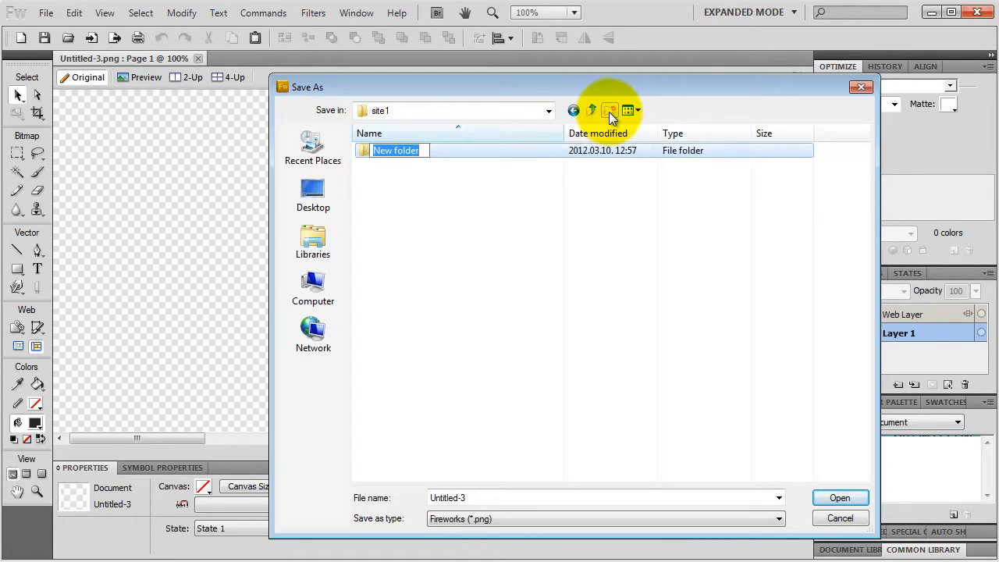
type("fire")
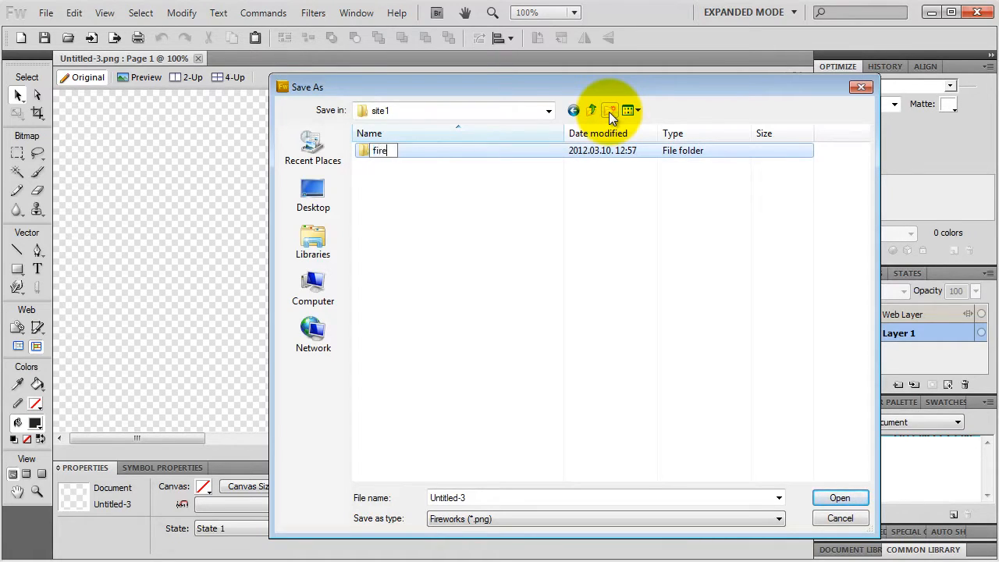
type("works")
key("Return")
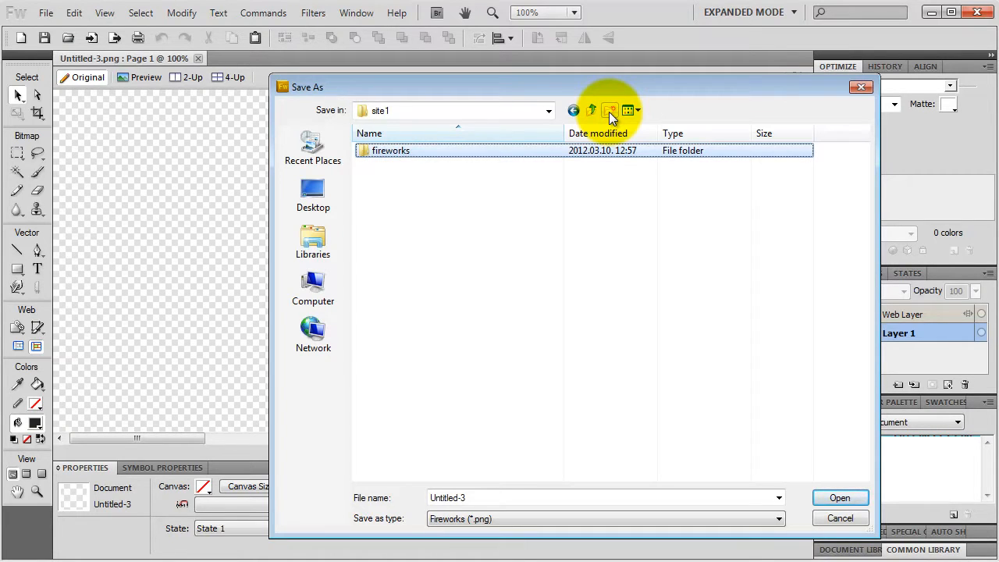
key("Return")
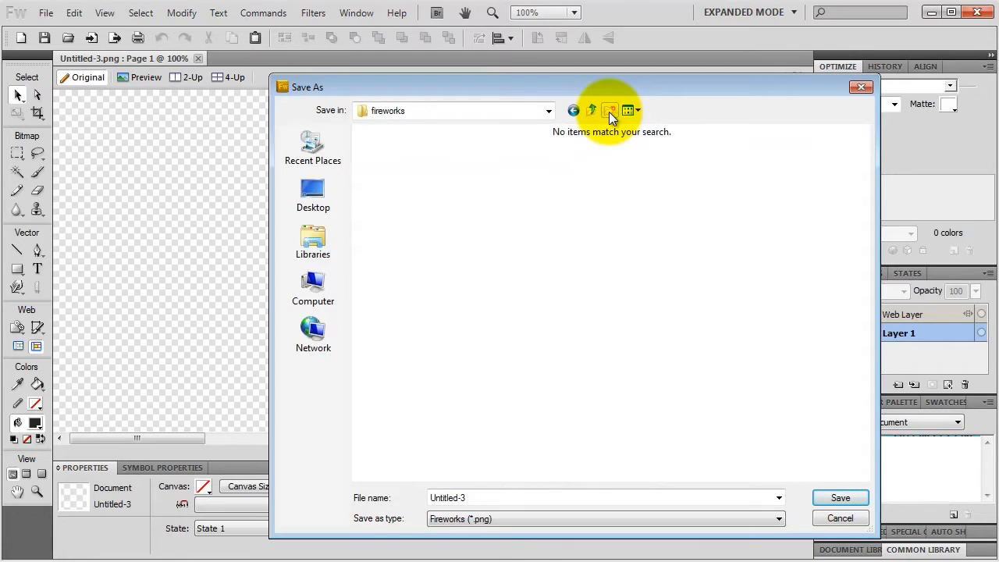
Step: Save the document as site1 in Fireworks PNG format in the fireworks folder
double_click(446, 496)
type("site1")
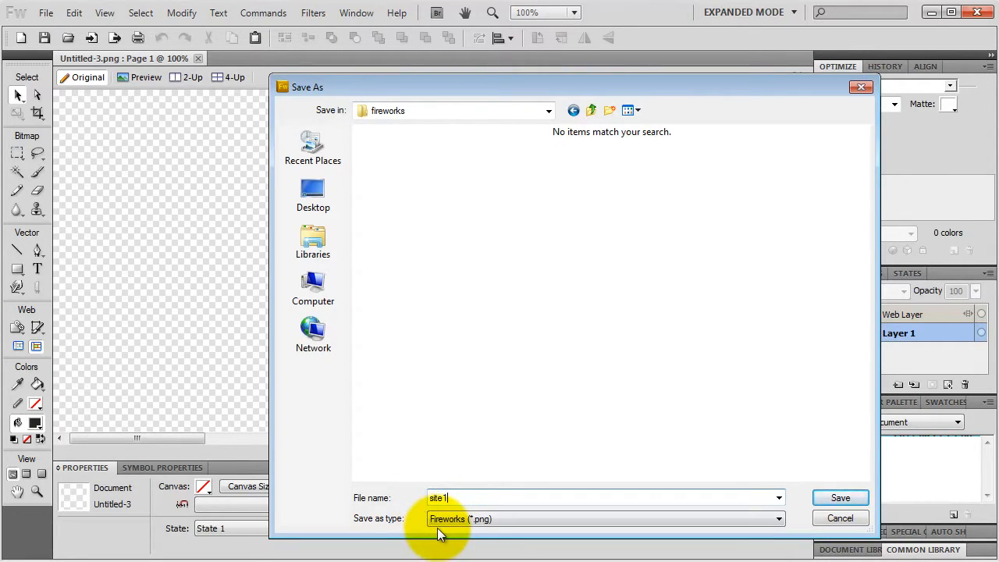
left_click(832, 495)
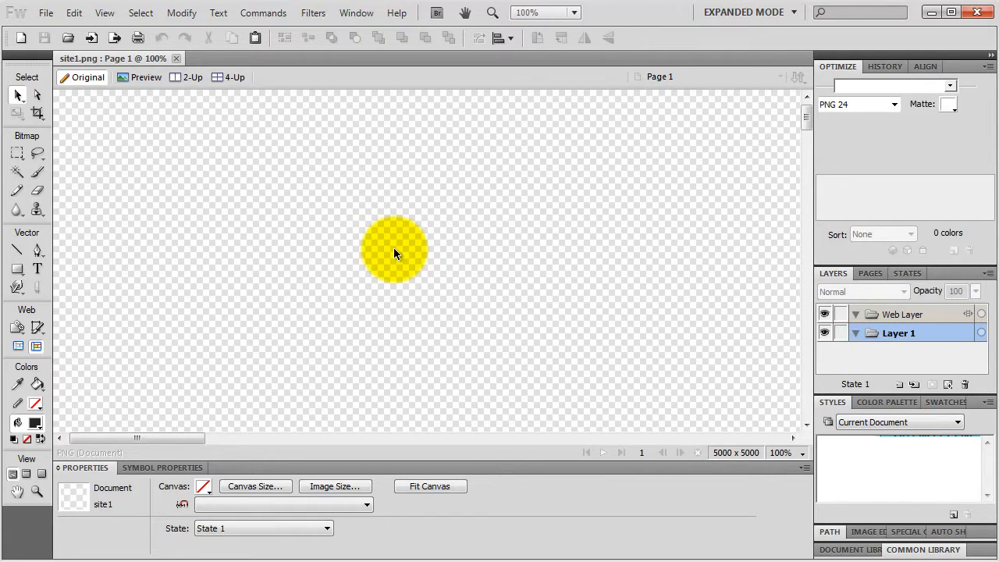
left_click_drag(394, 249, 471, 366)
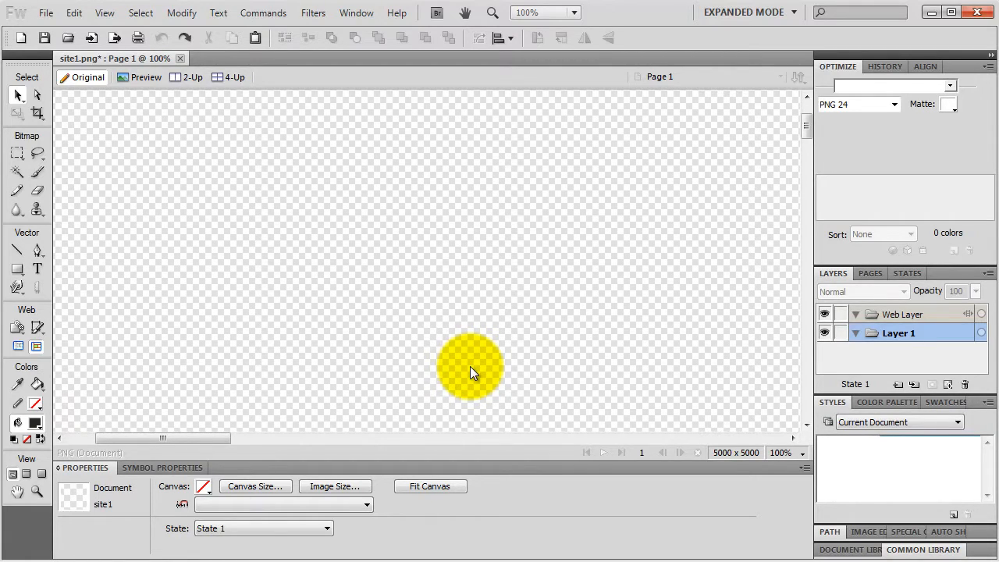
Step: Switch to the browser showing TemplateMonster and limit the product search to Website Templates
key("alt+Tab")
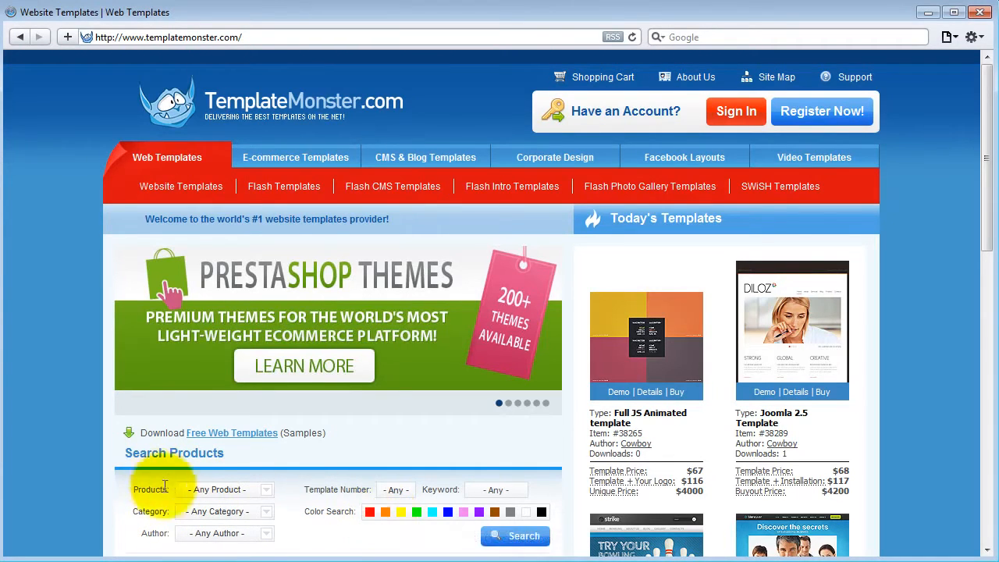
left_click(215, 489)
scroll(207, 250, "down", 2)
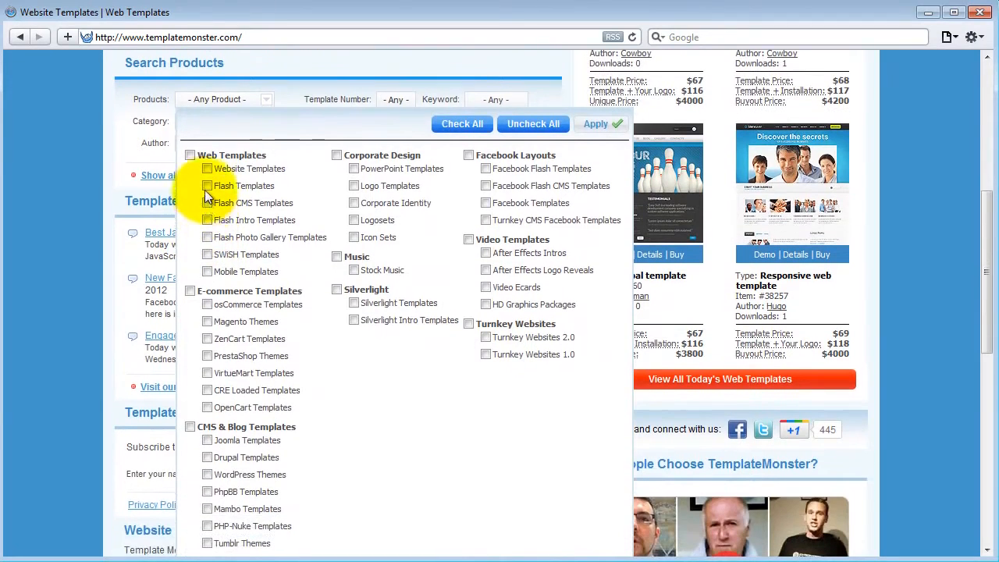
left_click(206, 165)
left_click(605, 125)
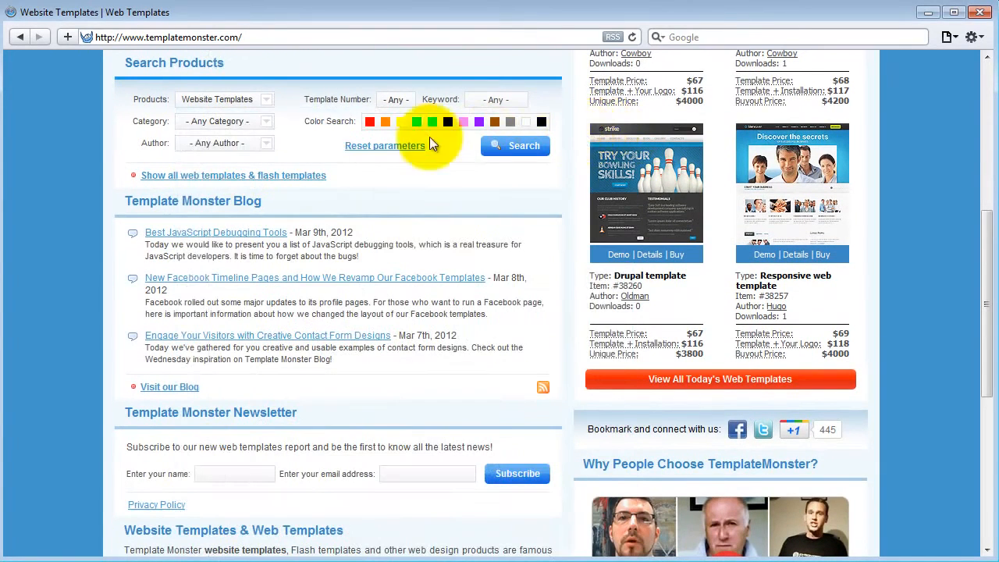
Step: Restrict the search to the Design category and run it
left_click(218, 121)
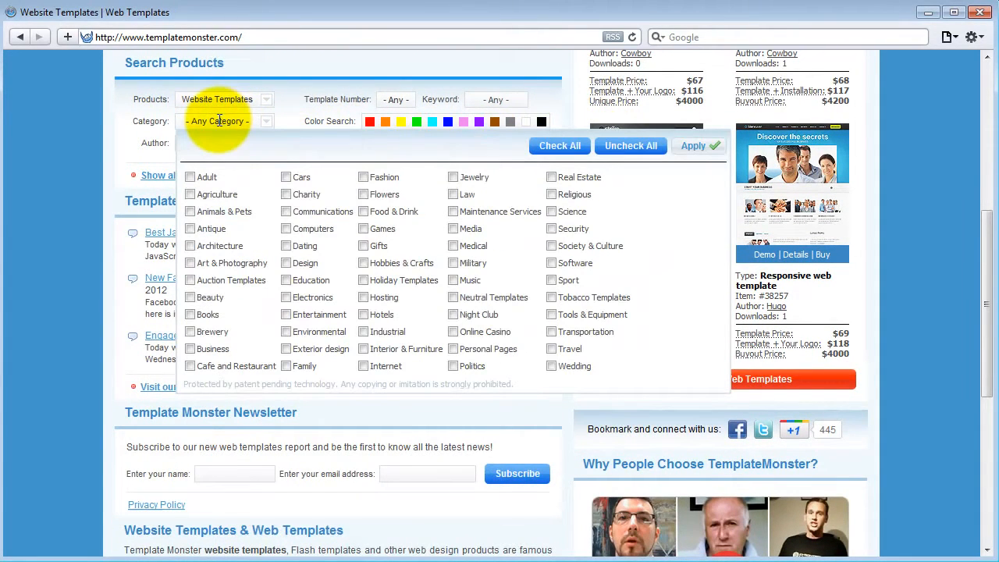
left_click(287, 263)
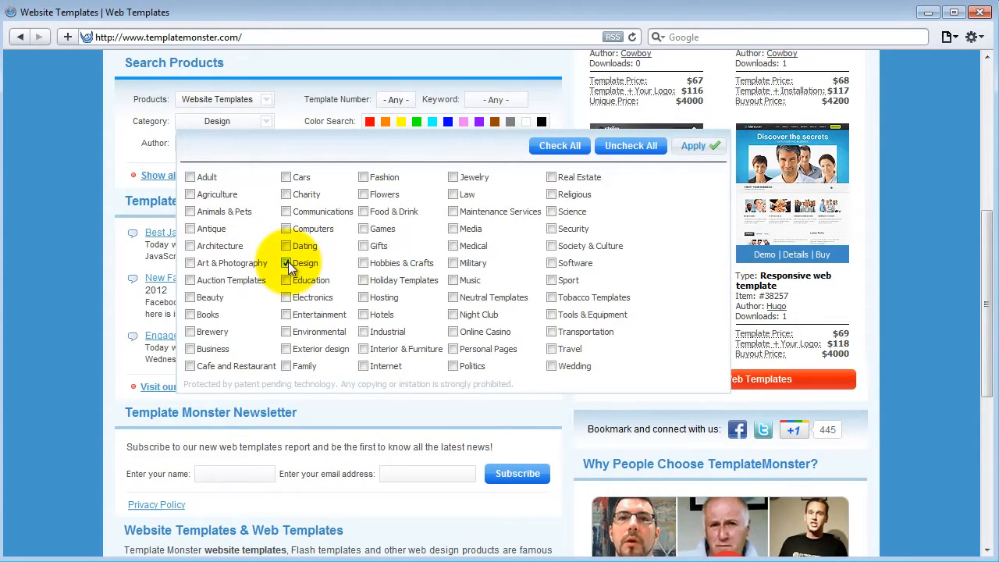
left_click(693, 145)
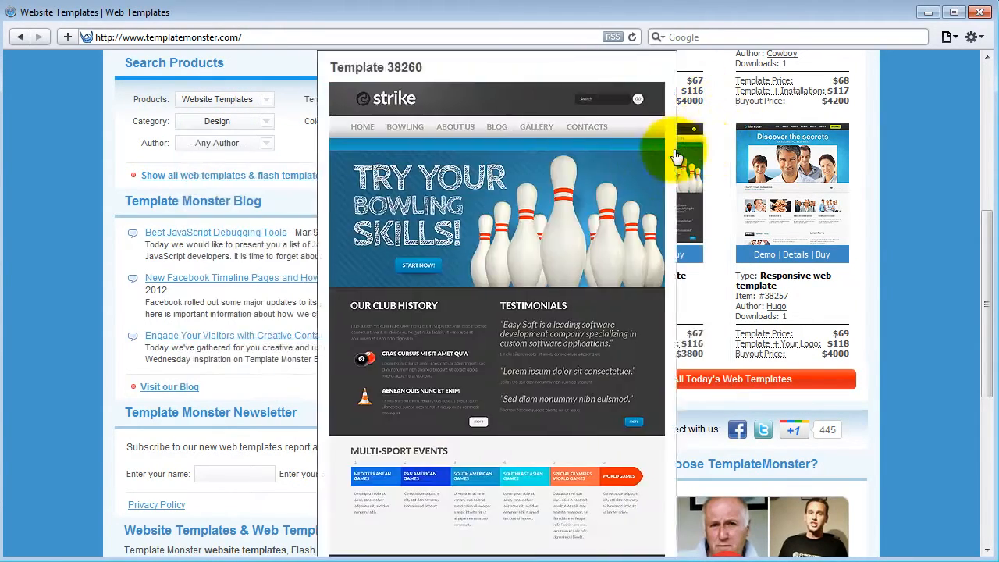
left_click(515, 153)
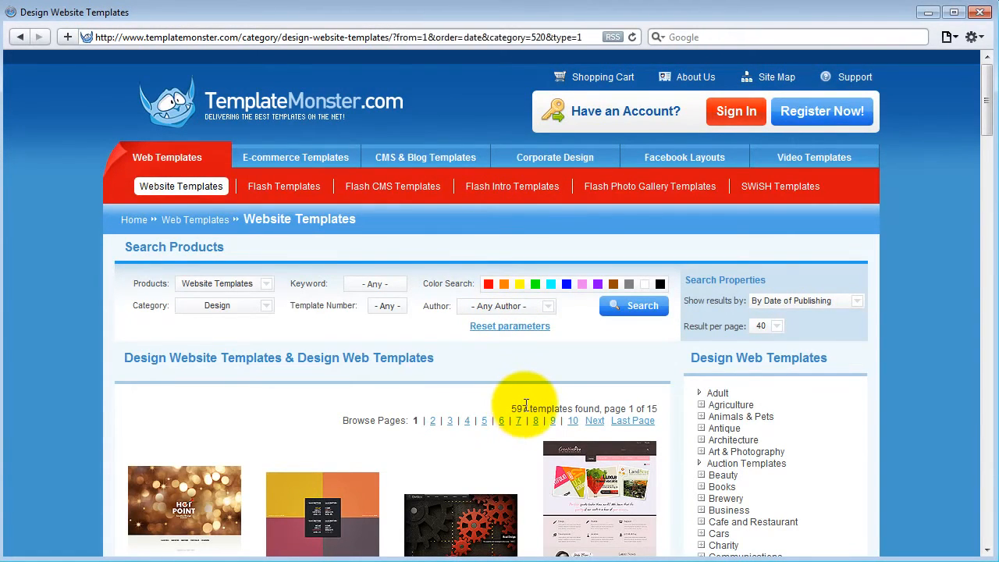
Step: Browse the design website templates on the first and second result pages for a suitable layout
scroll(522, 403, "down", 20)
scroll(492, 347, "down", 10)
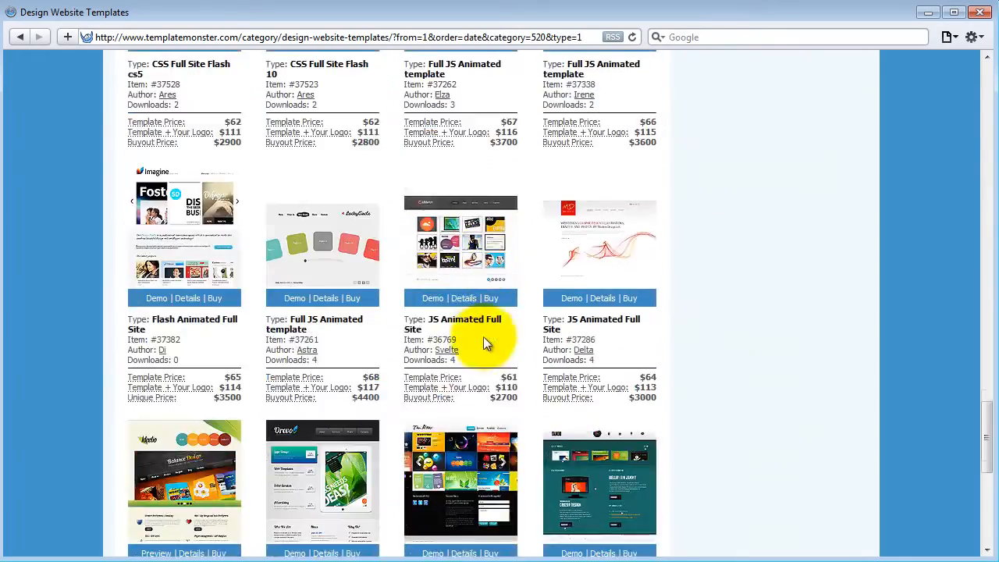
left_click(433, 222)
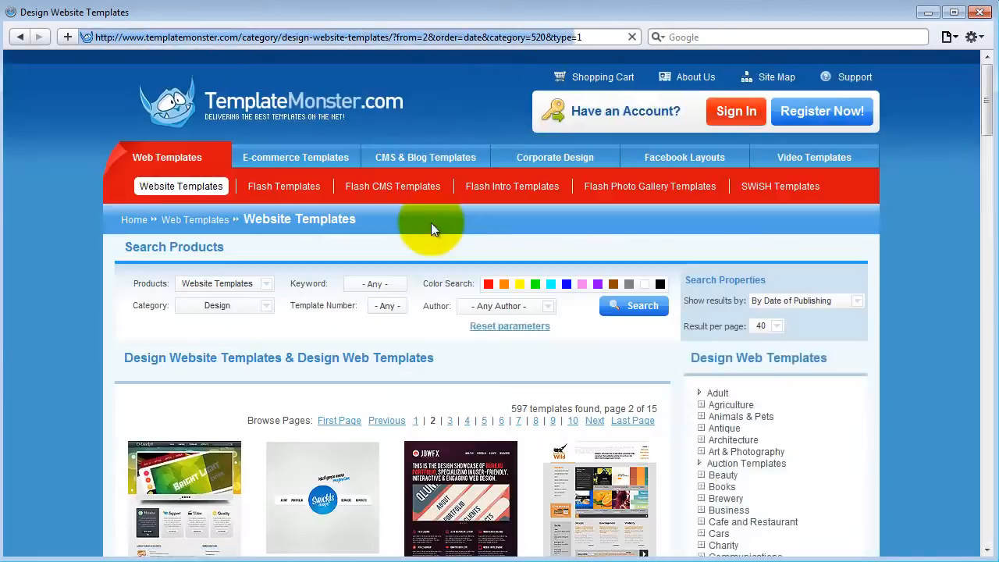
scroll(536, 295, "down", 10)
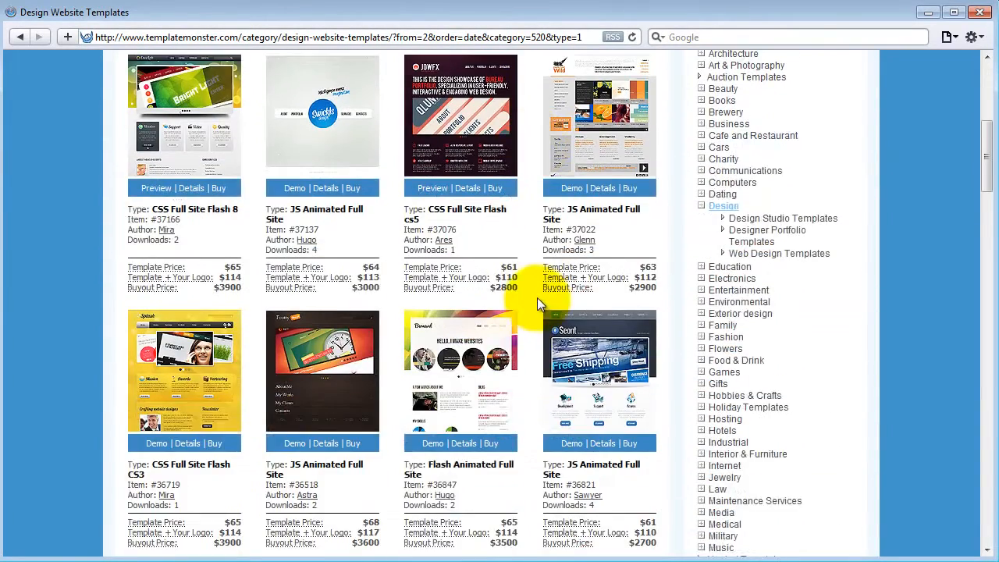
scroll(538, 303, "down", 3)
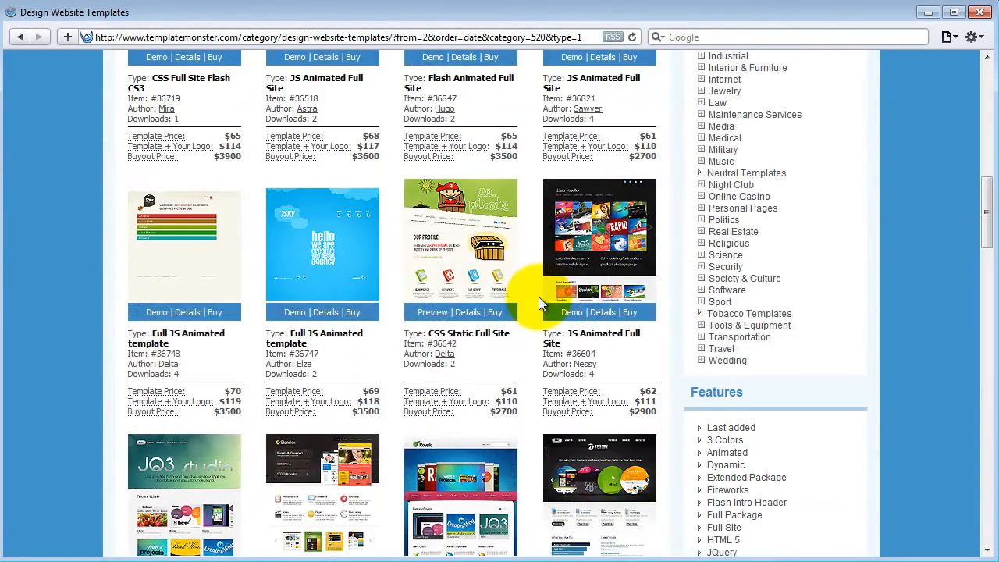
scroll(539, 302, "down", 6)
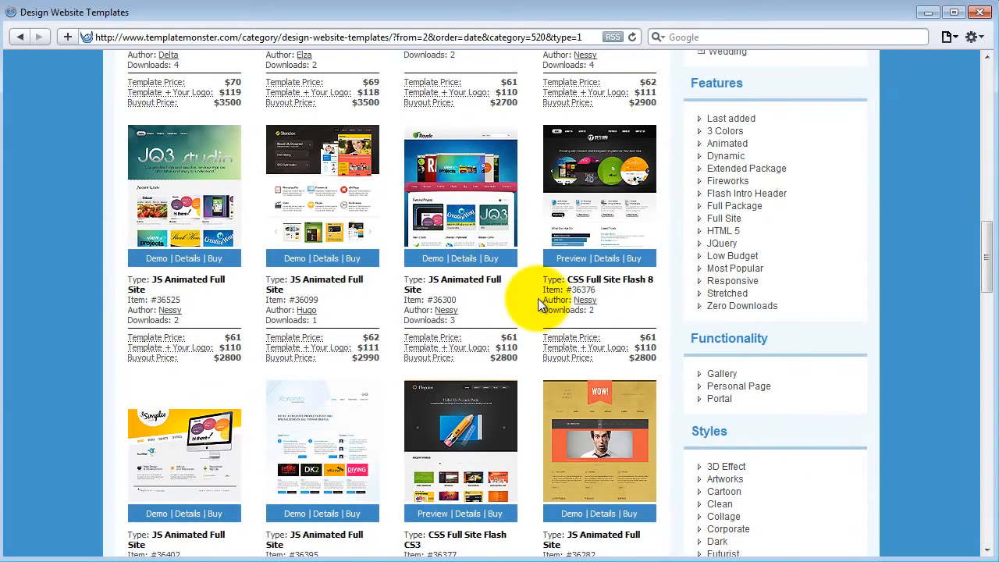
scroll(538, 298, "down", 5)
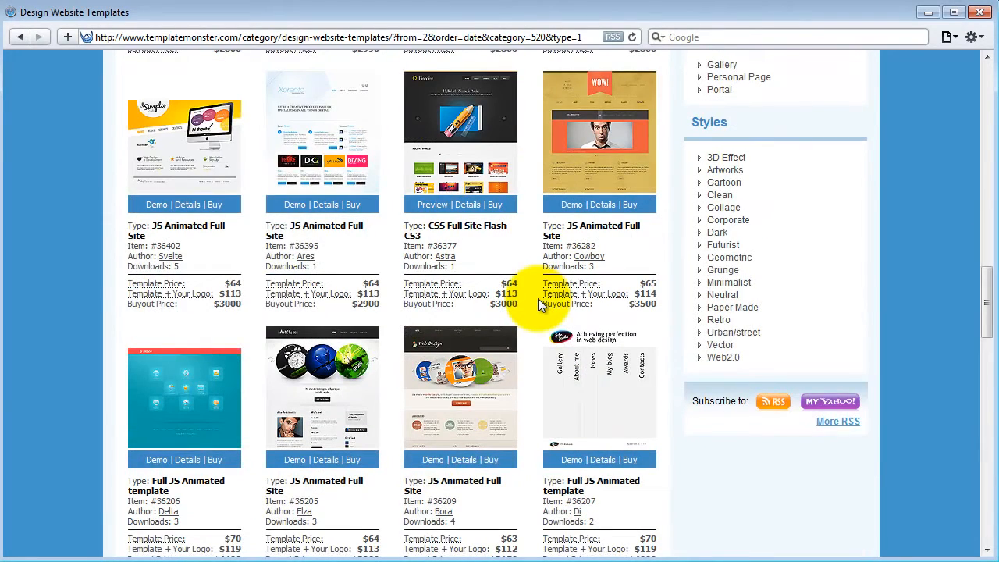
scroll(537, 299, "down", 2)
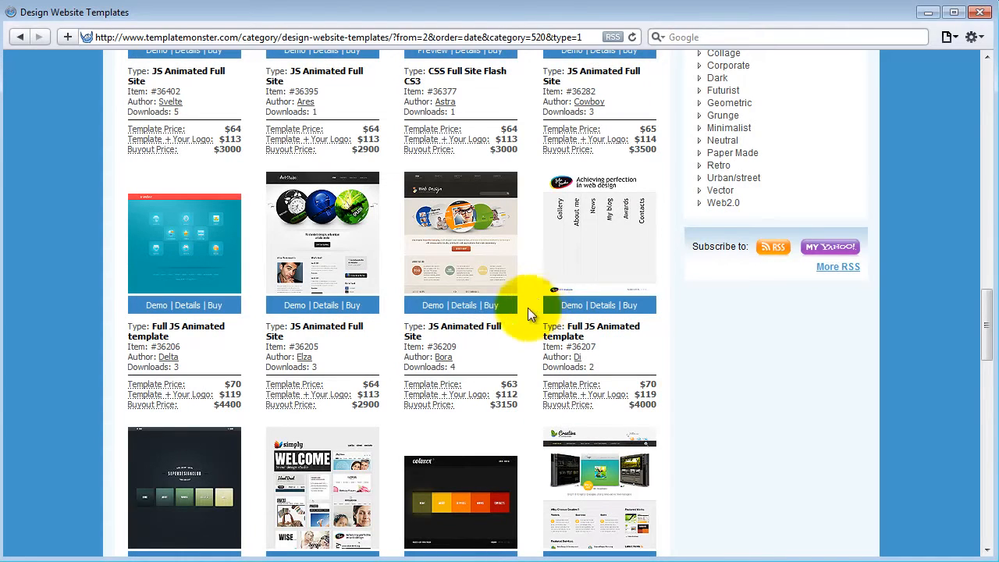
Step: Open the page of Web Design template 36209 and copy its real-size screenshot image
mouse_move(461, 211)
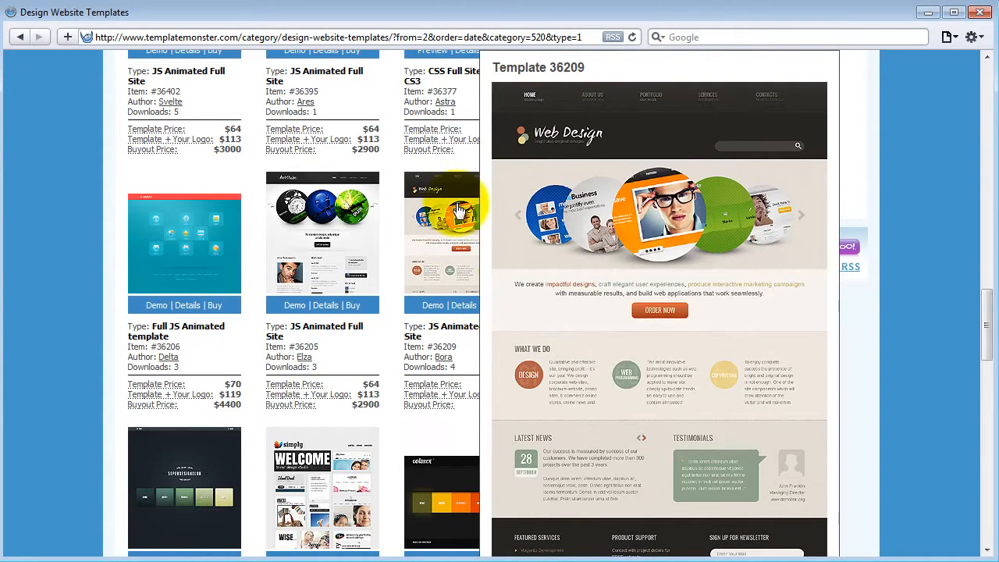
left_click(461, 210)
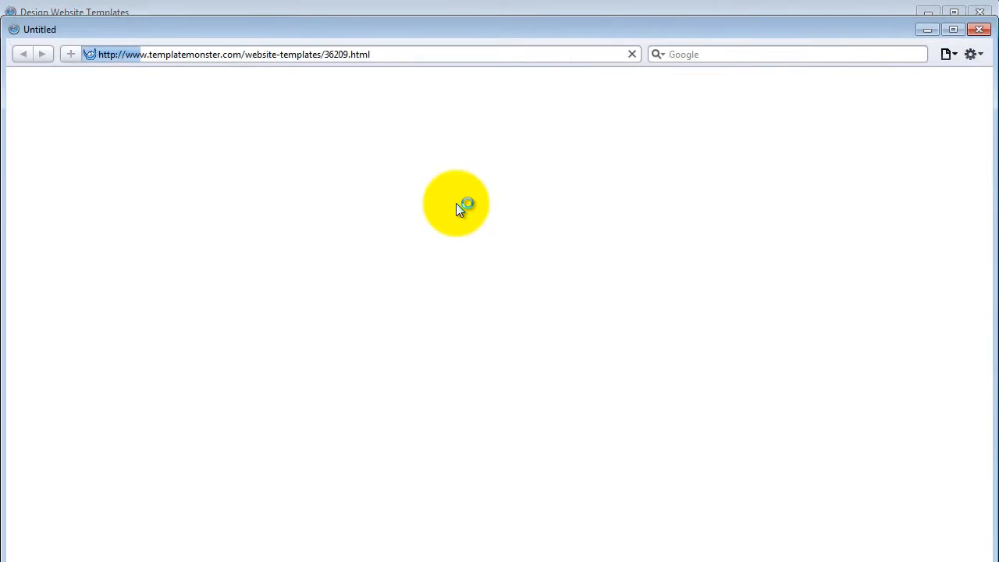
scroll(459, 212, "down", 5)
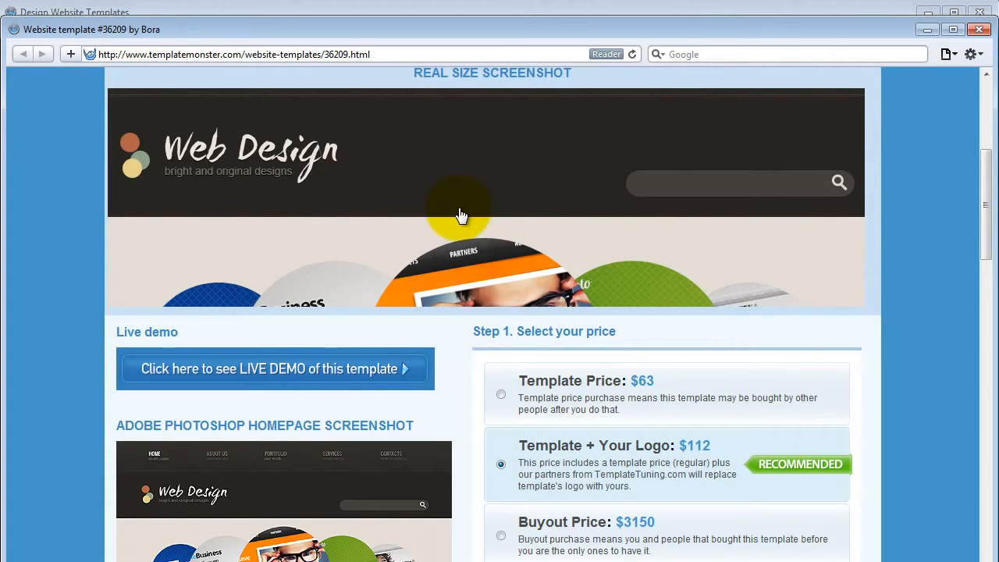
right_click(428, 183)
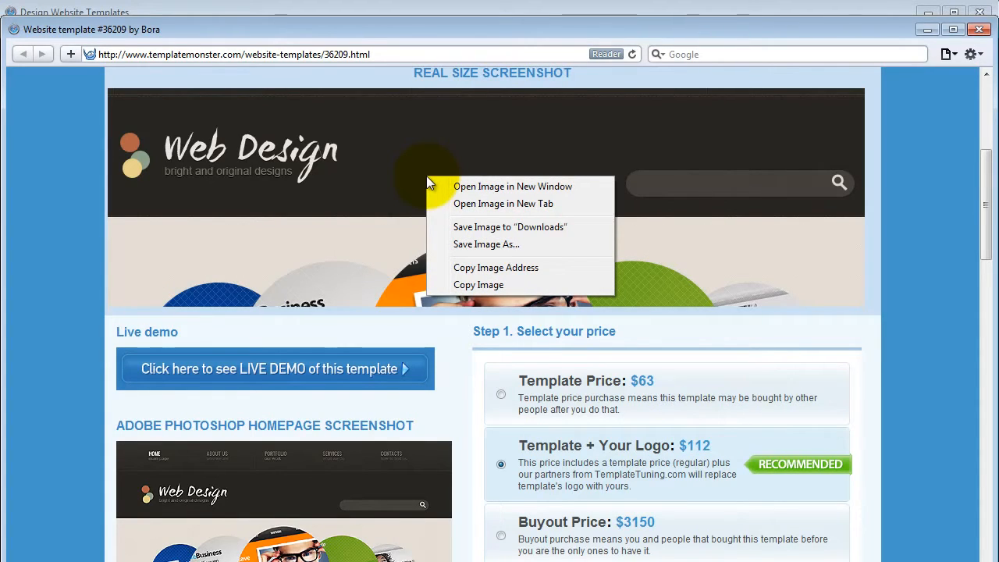
left_click(464, 285)
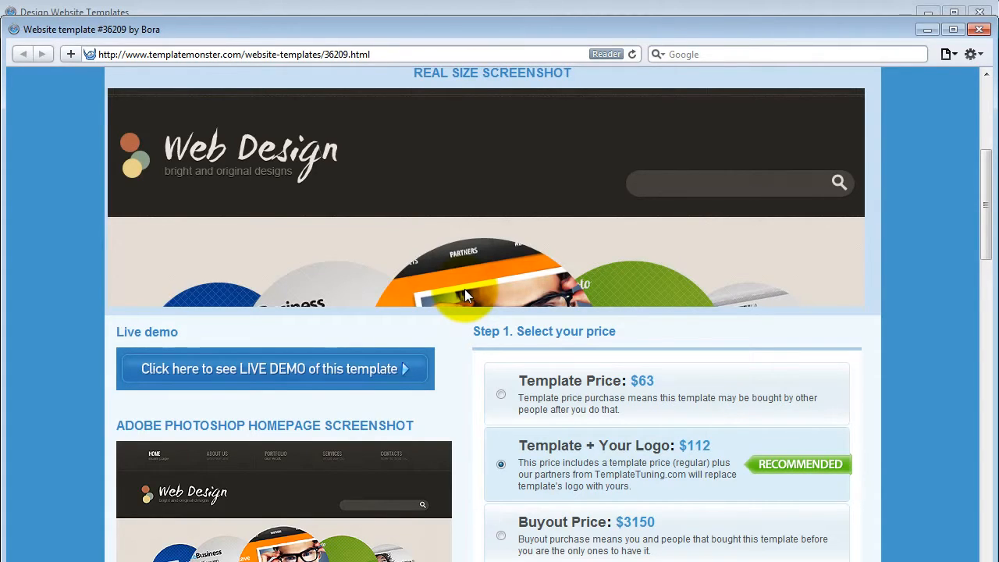
Step: Switch back to Fireworks, paste the copied template screenshot into site1.png and deselect it
key("alt+Tab")
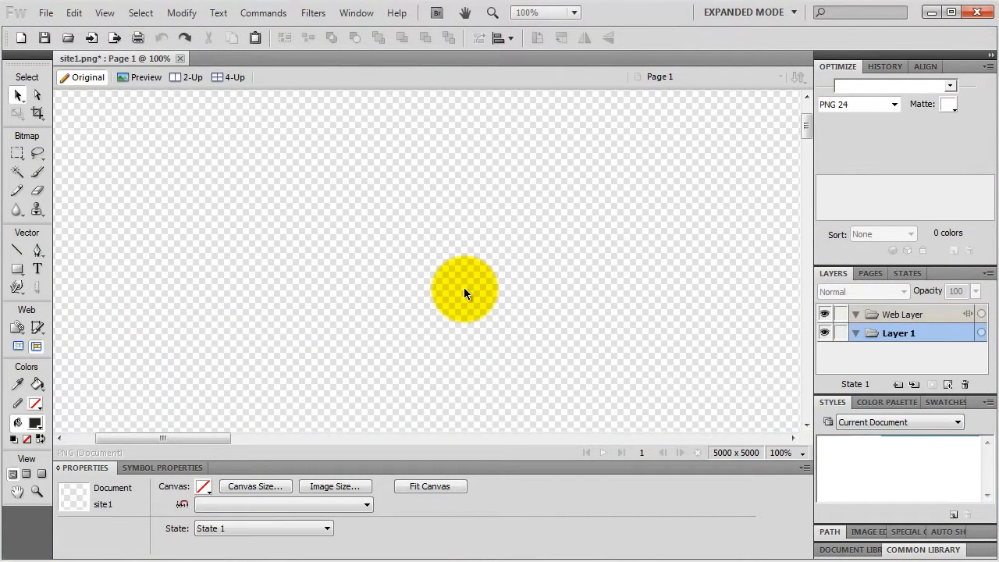
key("ctrl+v")
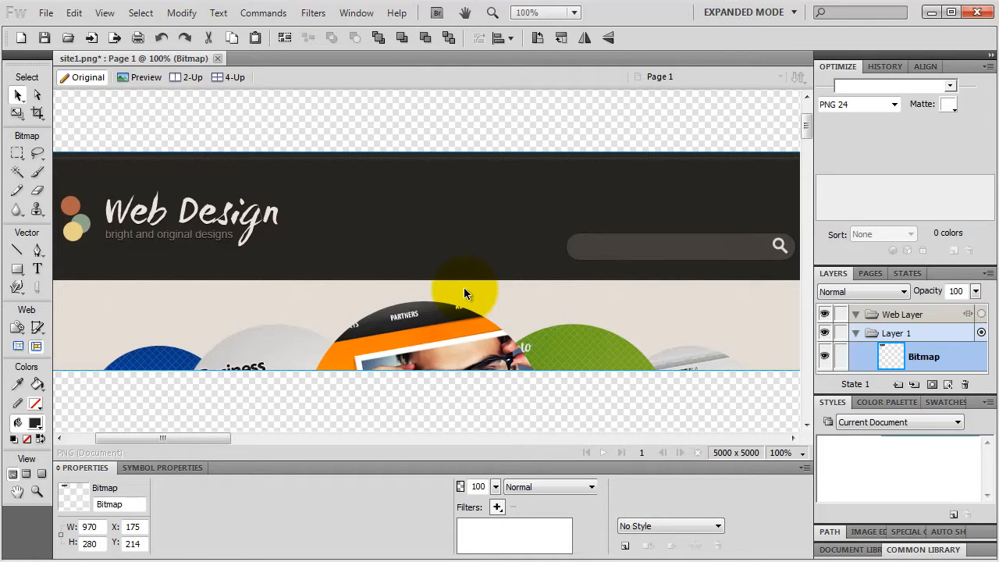
left_click(800, 453)
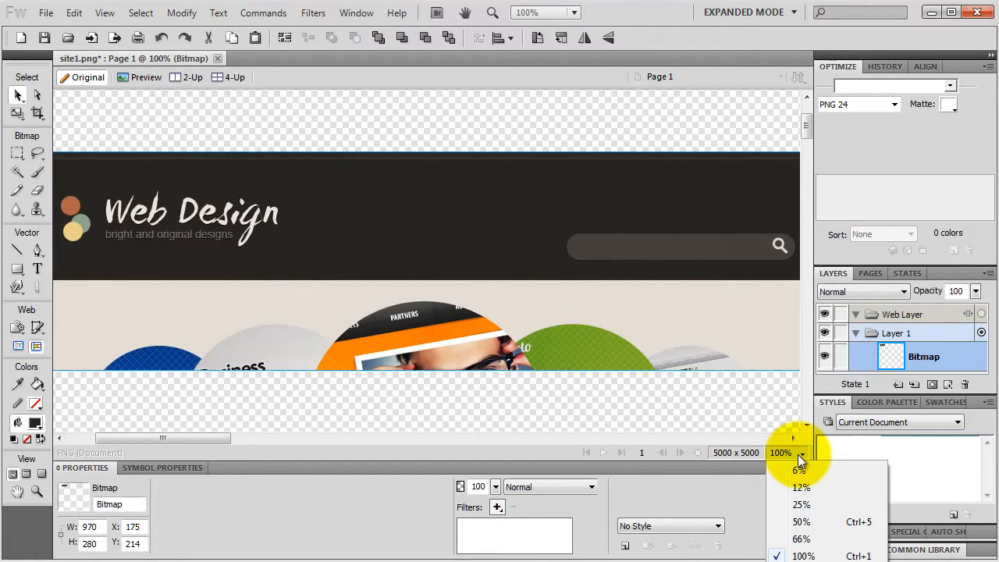
left_click(741, 410)
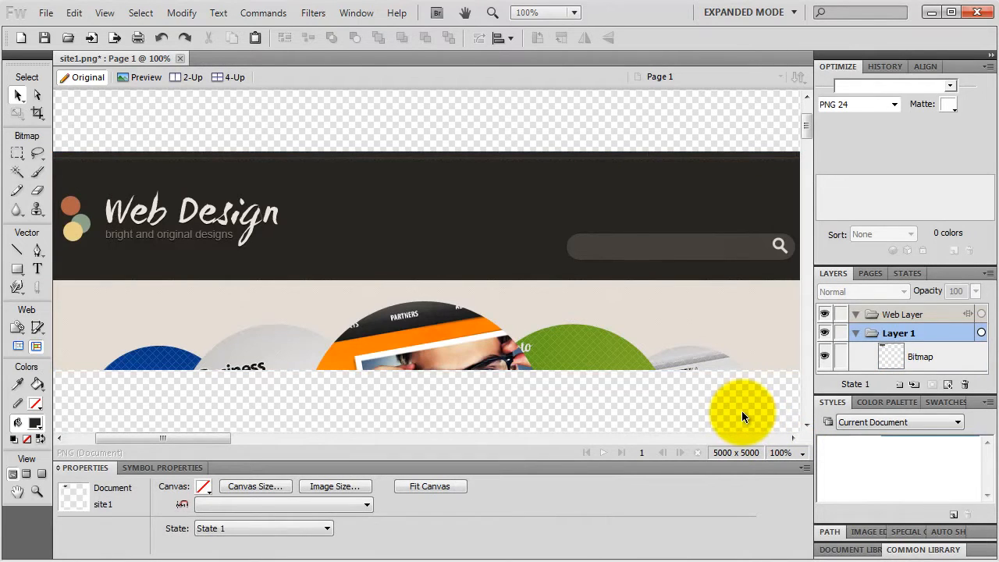
Step: Move the pasted template bitmap about 100 px to the right, to X 299, Y 220
key("ctrl+=")
key("ctrl+-")
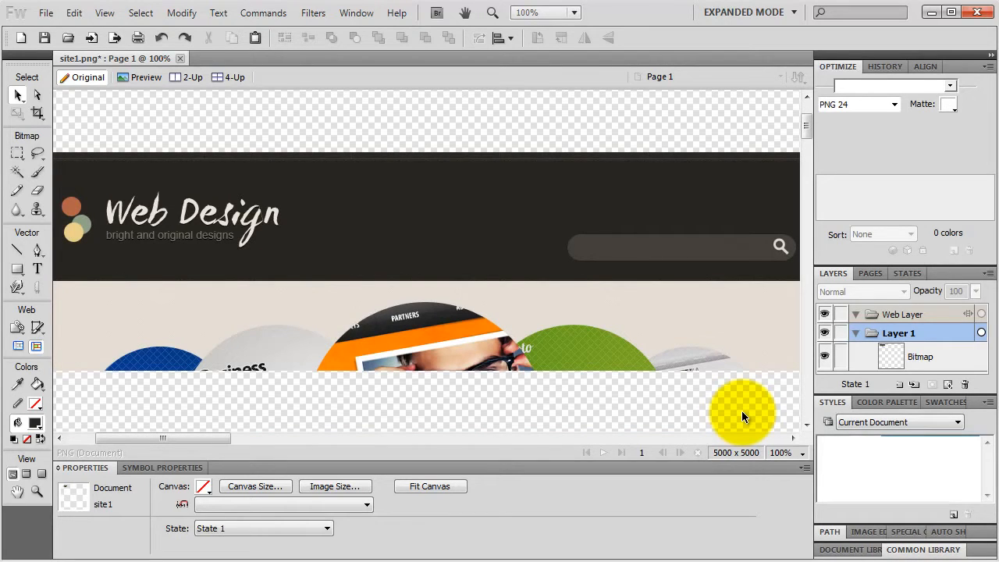
scroll(742, 411, "right", 1)
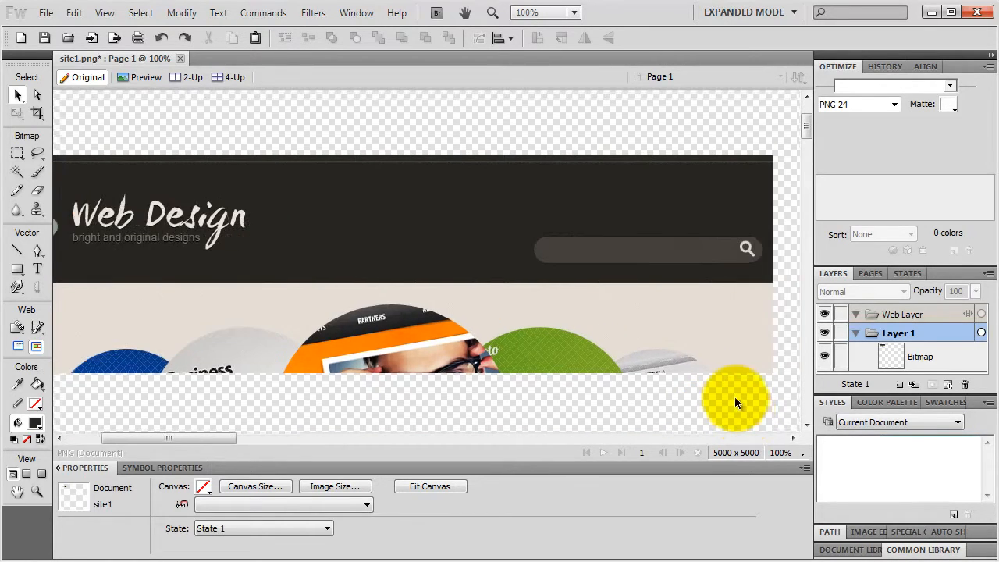
key("ctrl+minus")
key("ctrl+minus")
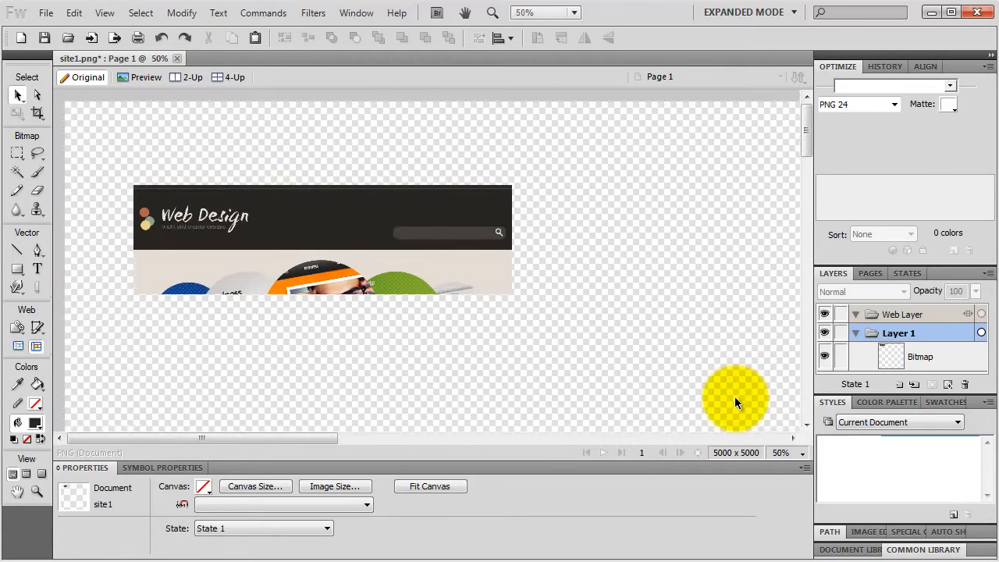
key("ctrl+equal")
key("ctrl+equal")
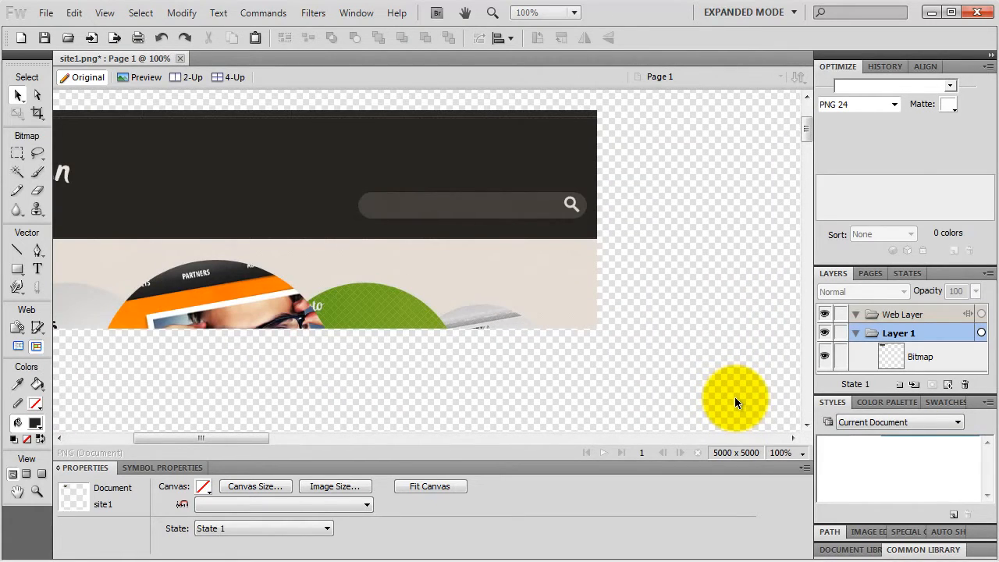
left_click_drag(276, 219, 357, 224)
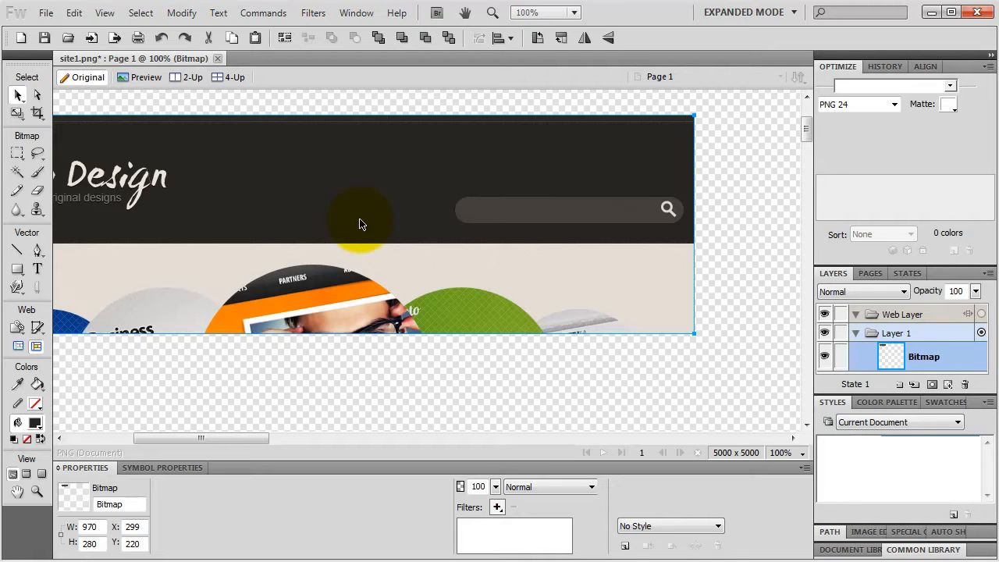
Step: Magnify part of the header with the Zoom tool and bring the whole template bitmap back into view
left_click(492, 13)
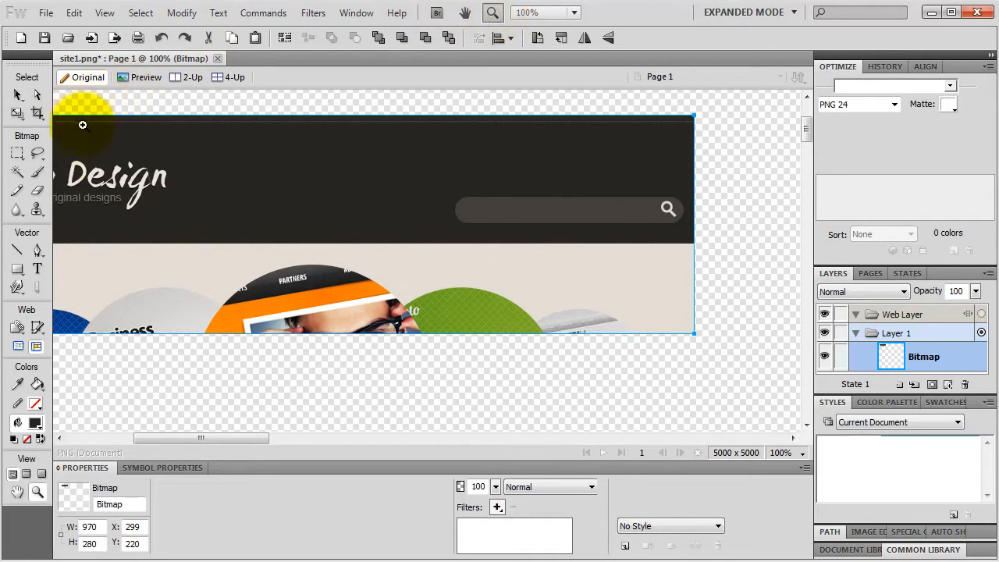
left_click_drag(75, 133, 733, 374)
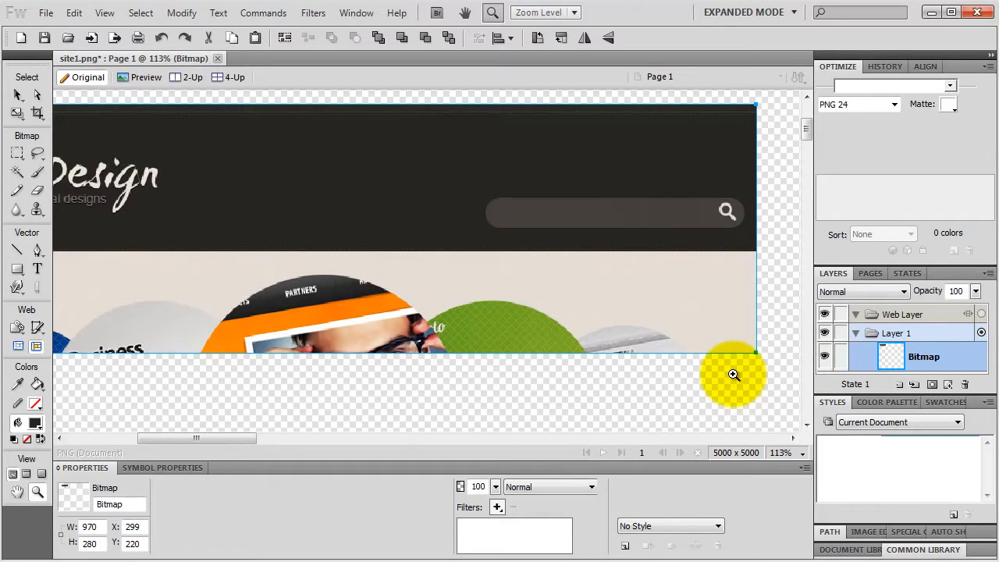
key("ctrl+1")
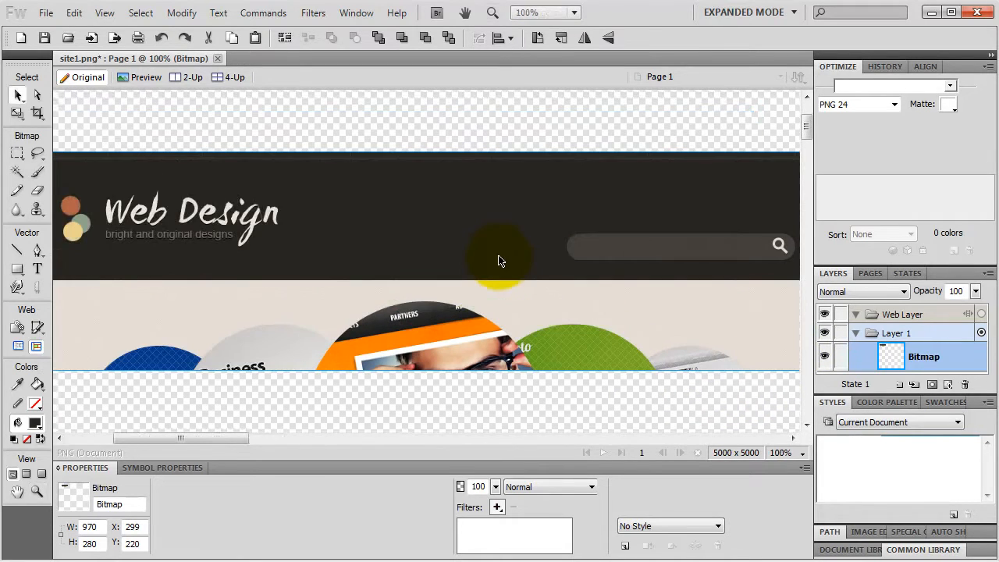
key("ctrl+minus")
key("z")
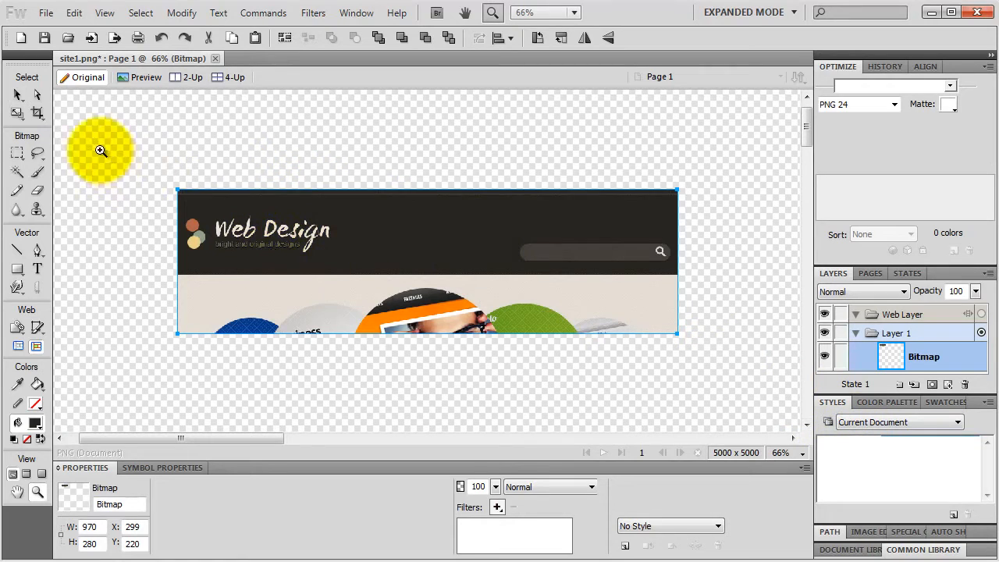
left_click(18, 94)
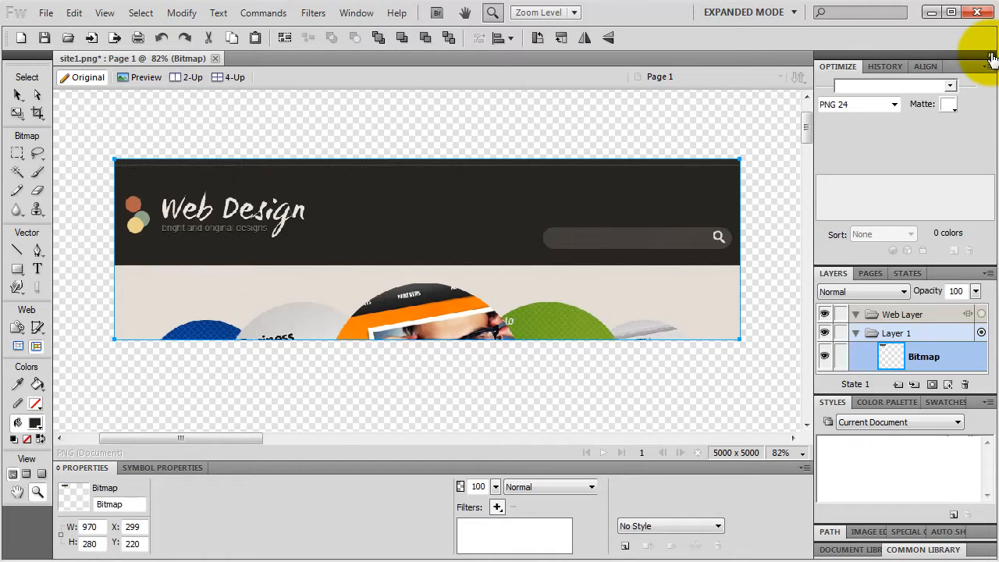
Step: Hide and restore the panels, and cycle through the full-screen modes back to the standard screen mode
left_click(992, 59)
left_click(991, 59)
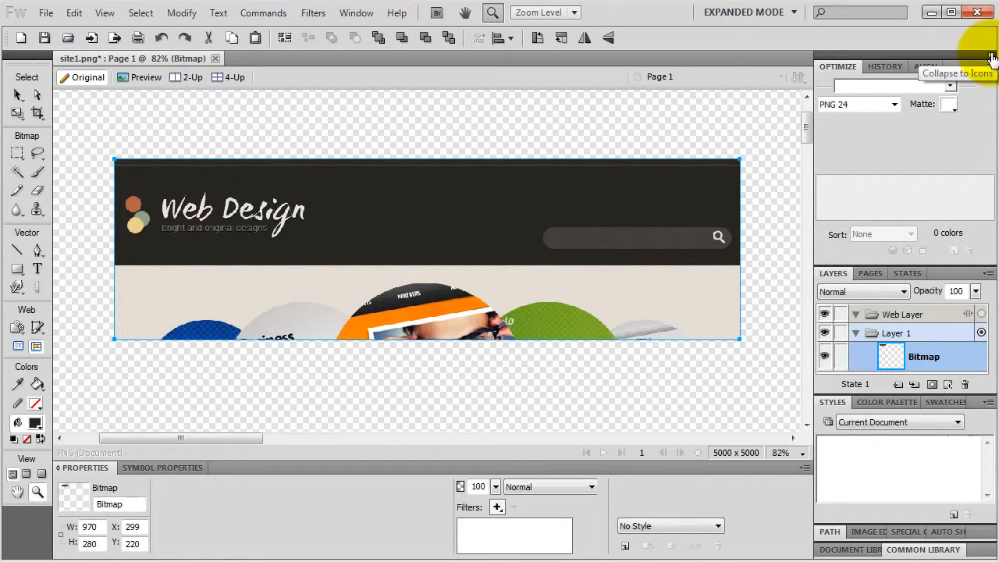
key("F4")
left_click(989, 52)
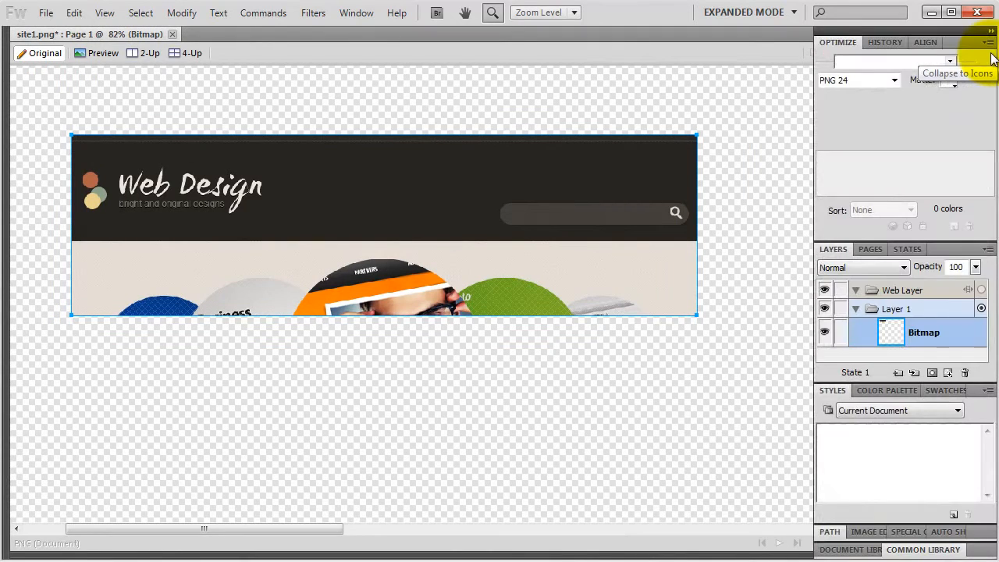
key("F4")
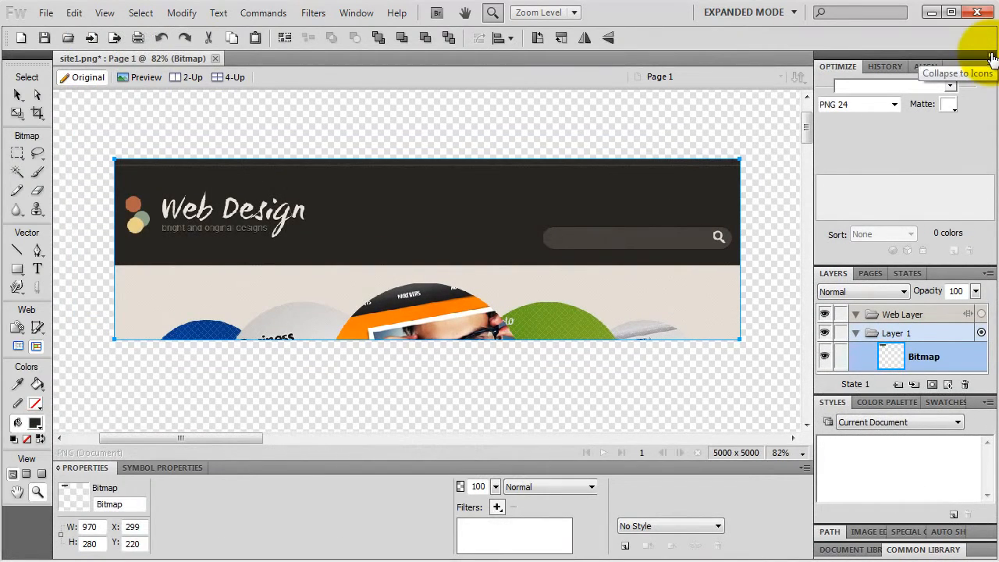
key("f")
key("f")
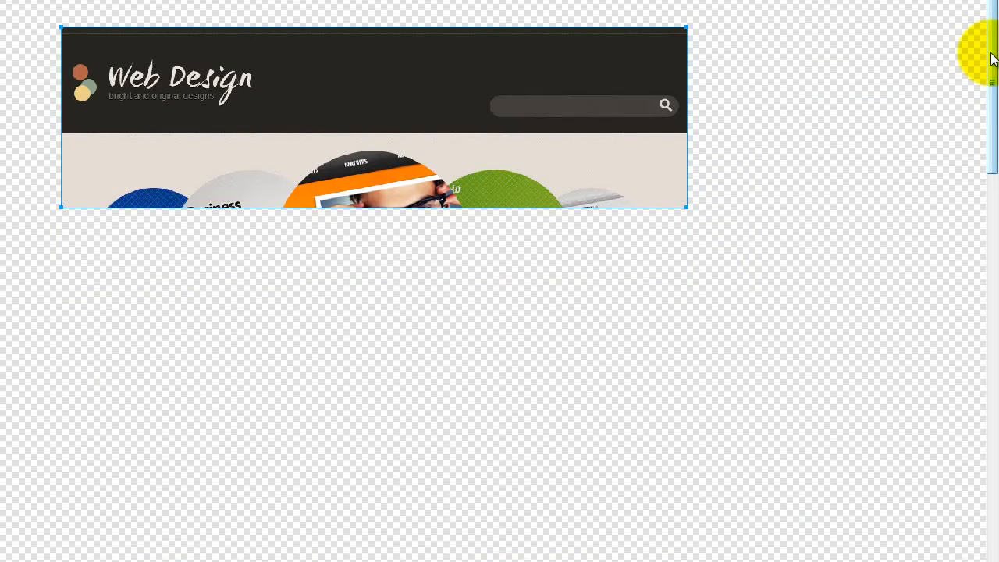
key("f")
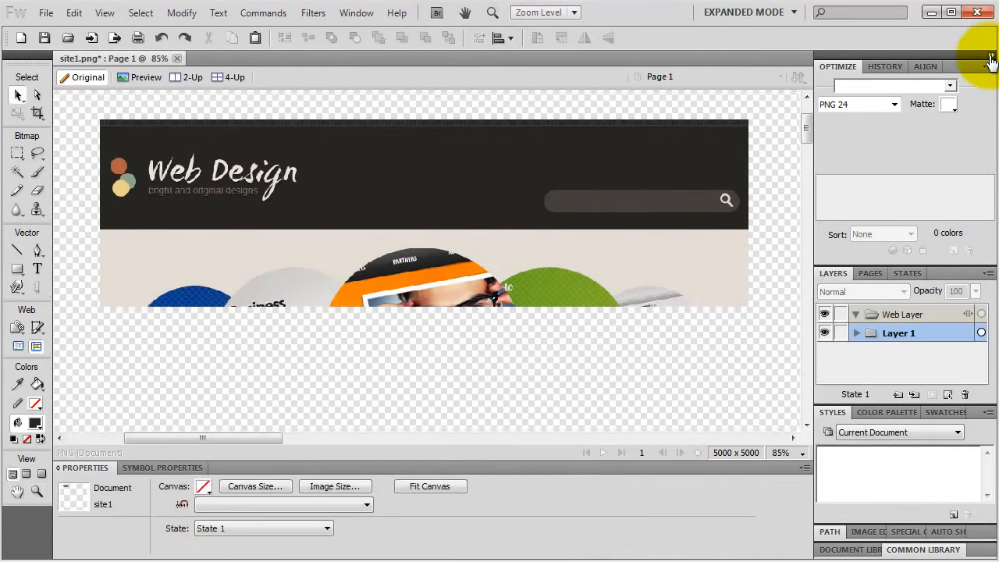
Step: Select the template bitmap and draw a rectangular marquee about 1053 × 209 px around the beige area below the dark header
left_click(613, 196)
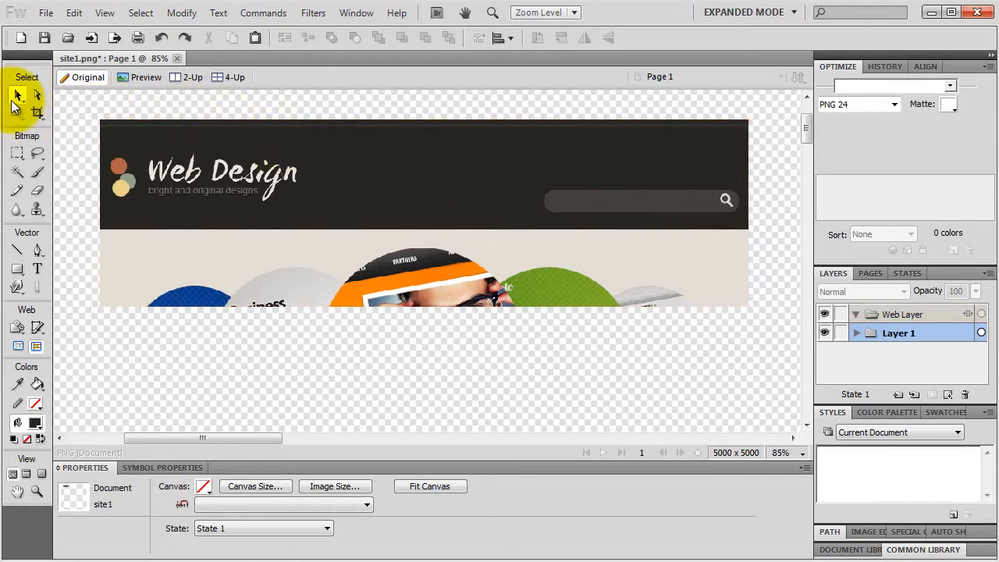
left_click(267, 199)
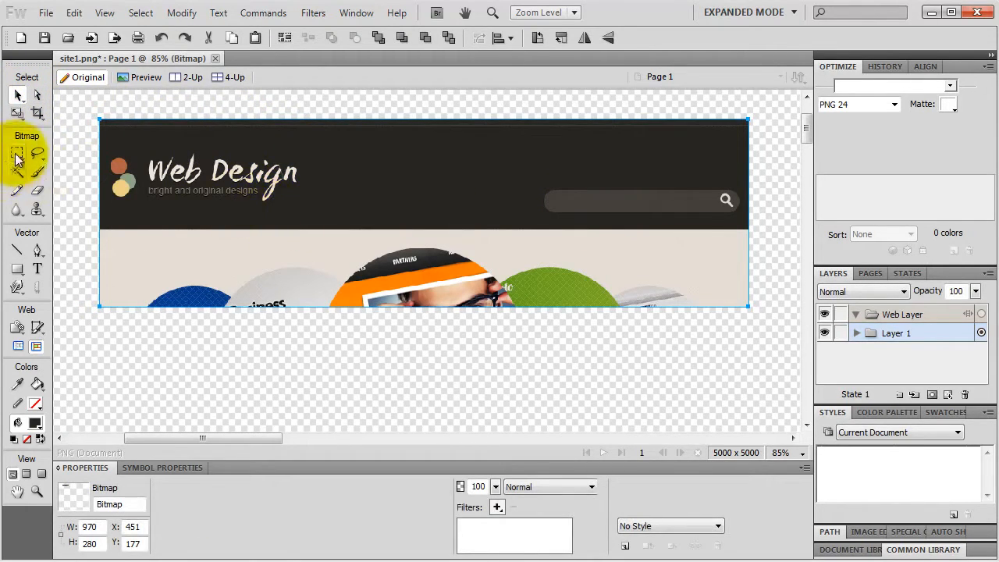
left_click_drag(18, 159, 75, 163)
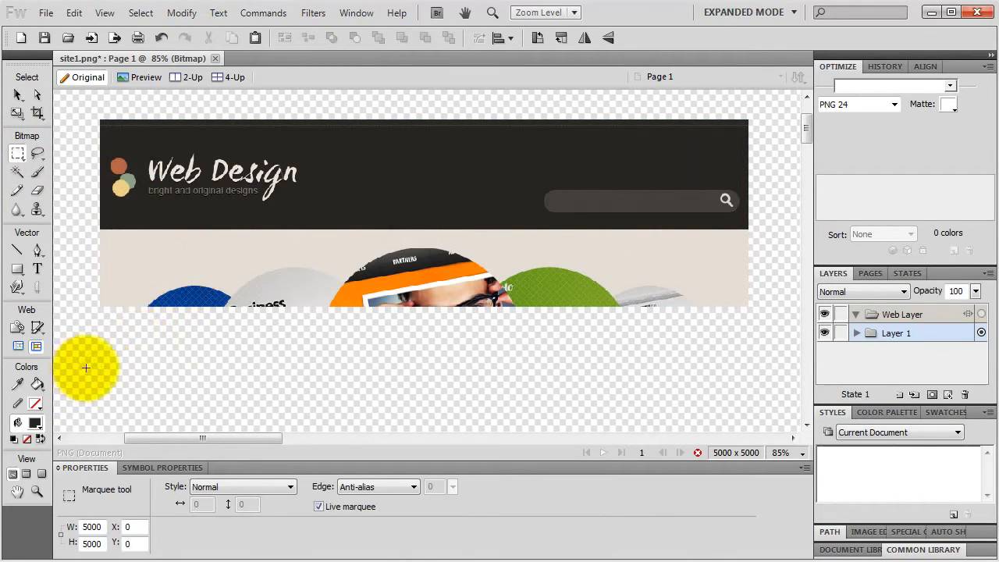
left_click_drag(82, 368, 788, 230)
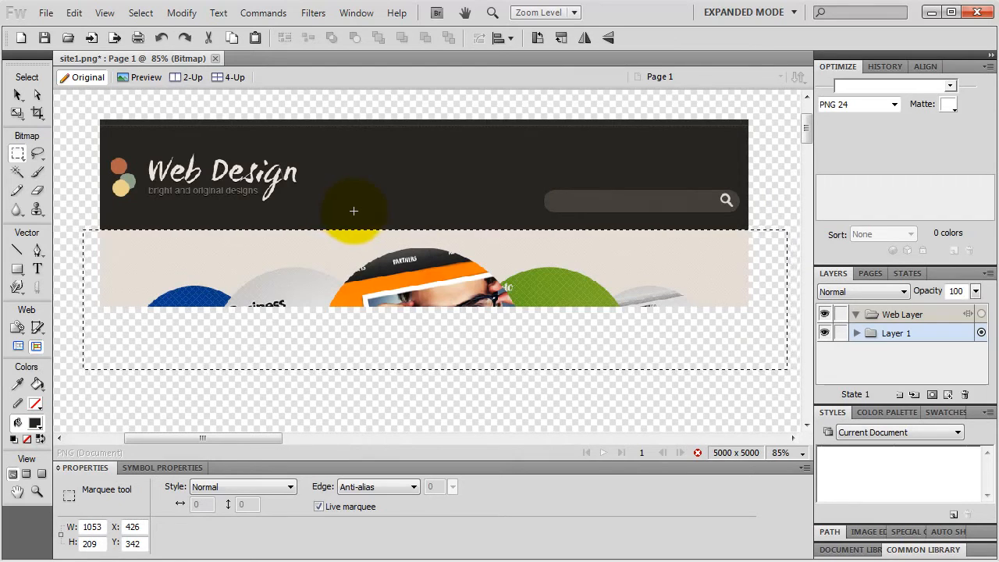
Step: Check the marquee's upper edge against the header's lower edge, nudging it 2 px down and back up
key("ctrl+plus")
key("ctrl+plus")
key("ctrl+plus")
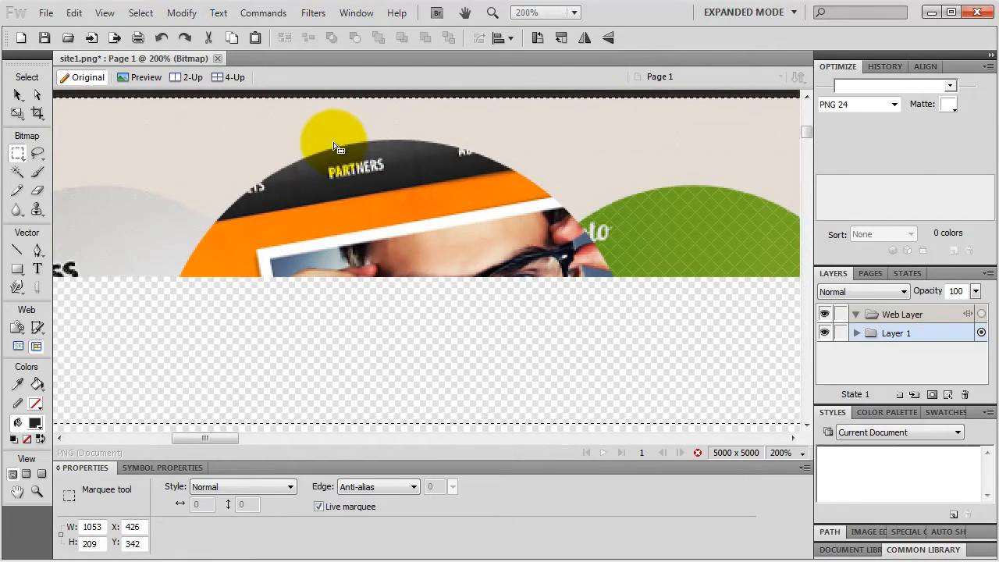
key("ctrl+minus")
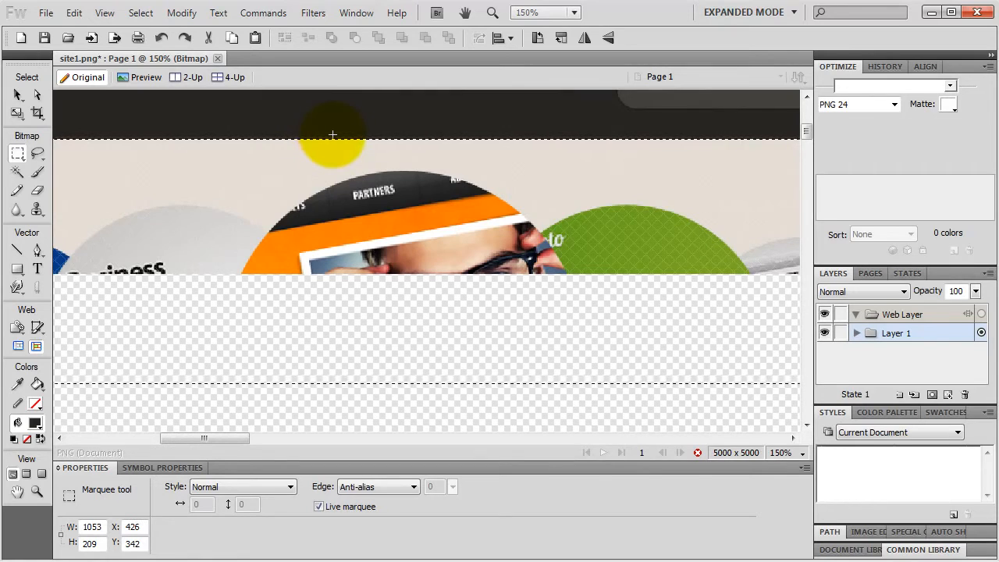
key("Down")
key("Down")
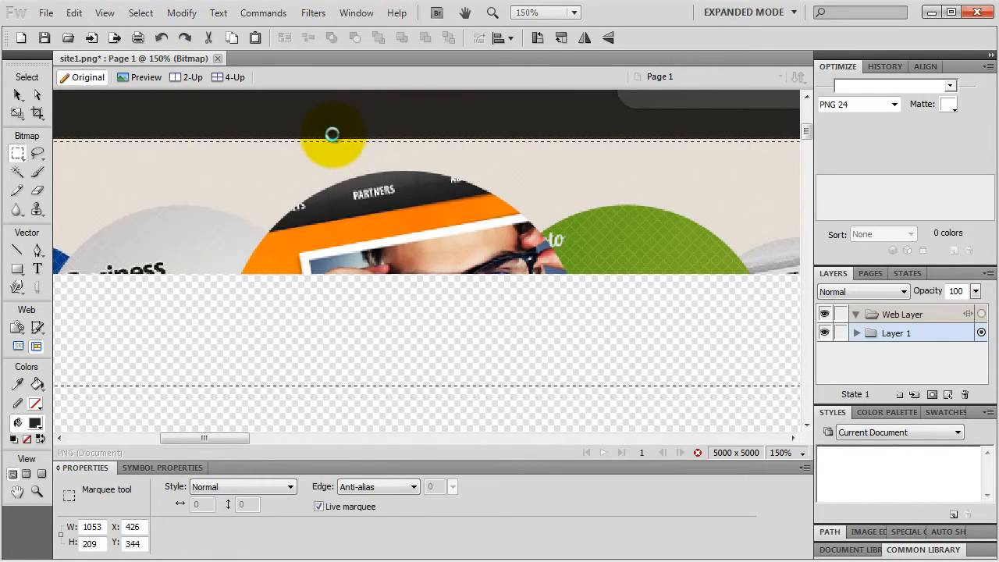
key("Up")
key("Up")
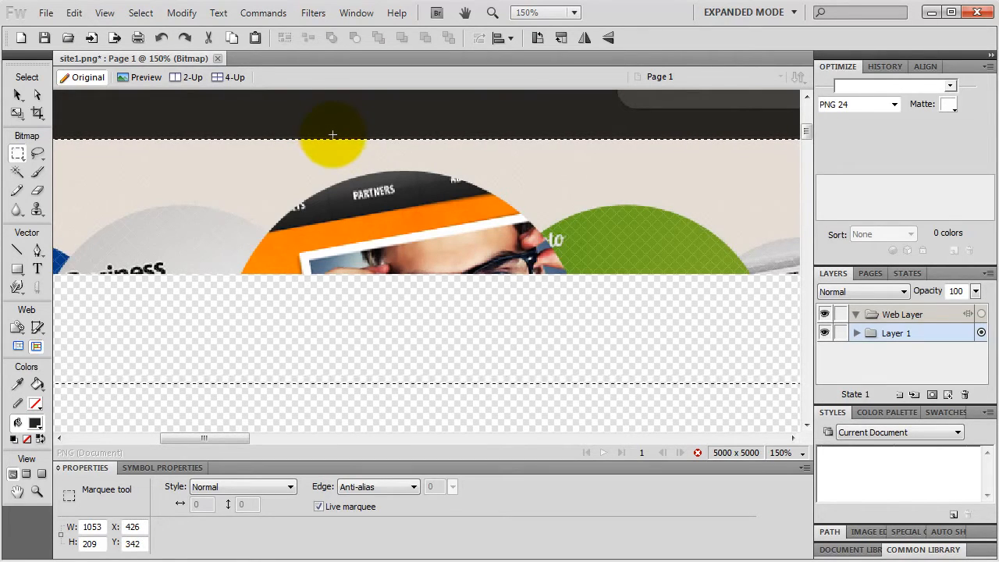
Step: Add a small rectangle to the marquee's lower edge and subtract another small rectangle beside it
key("h")
left_click_drag(323, 167, 362, 191)
key("m")
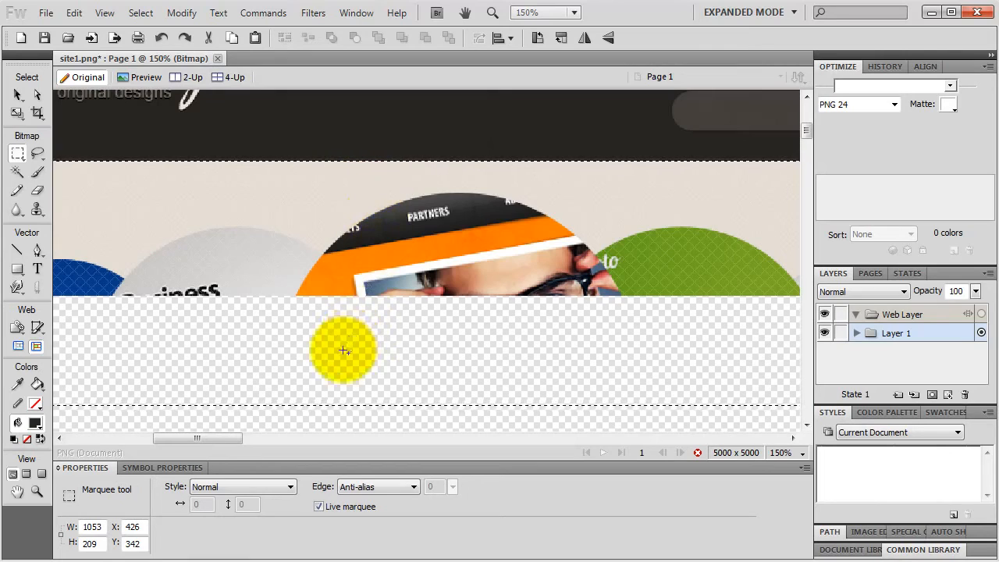
left_click_drag(332, 364, 372, 426)
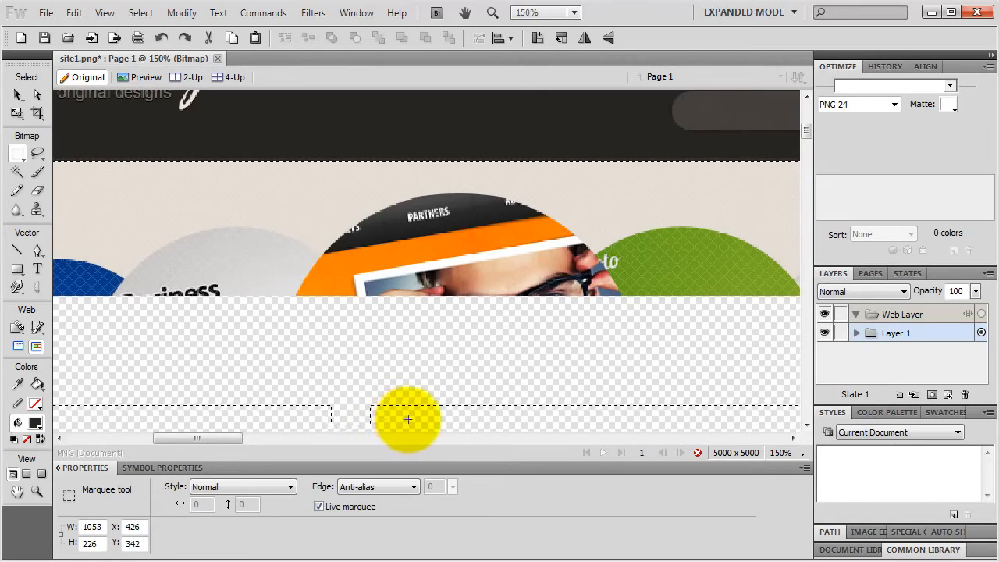
left_click_drag(409, 350, 457, 421)
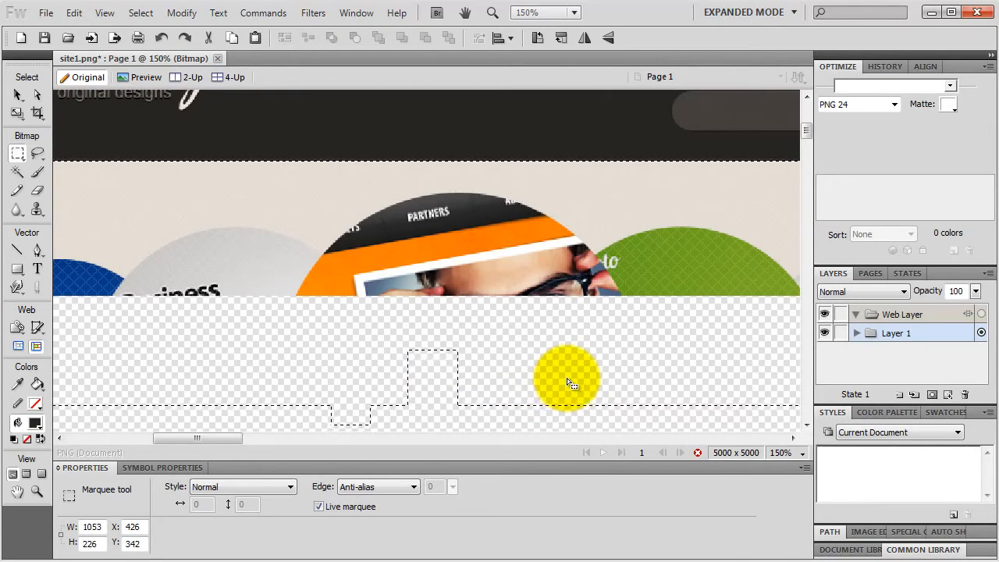
Step: Delete the marquee-selected part of the template bitmap below the dark header, clear the selection and return to the Pointer tool
left_click(21, 154)
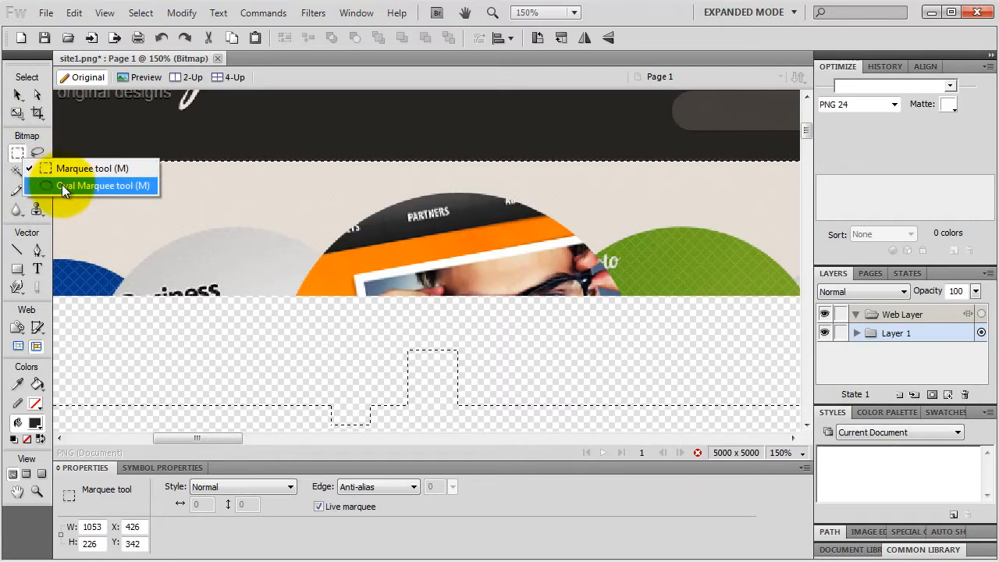
left_click(38, 154)
left_click(38, 154)
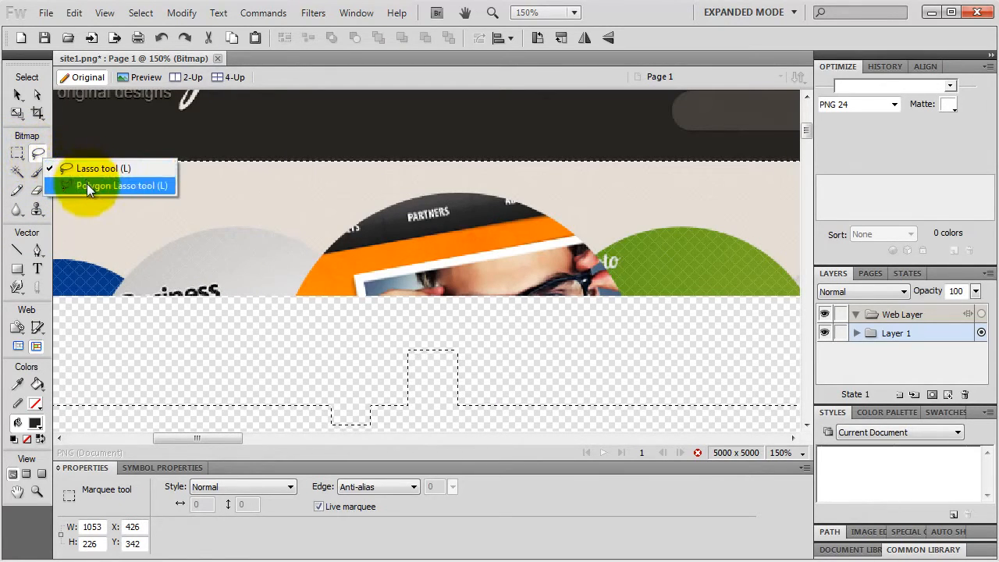
left_click(35, 153)
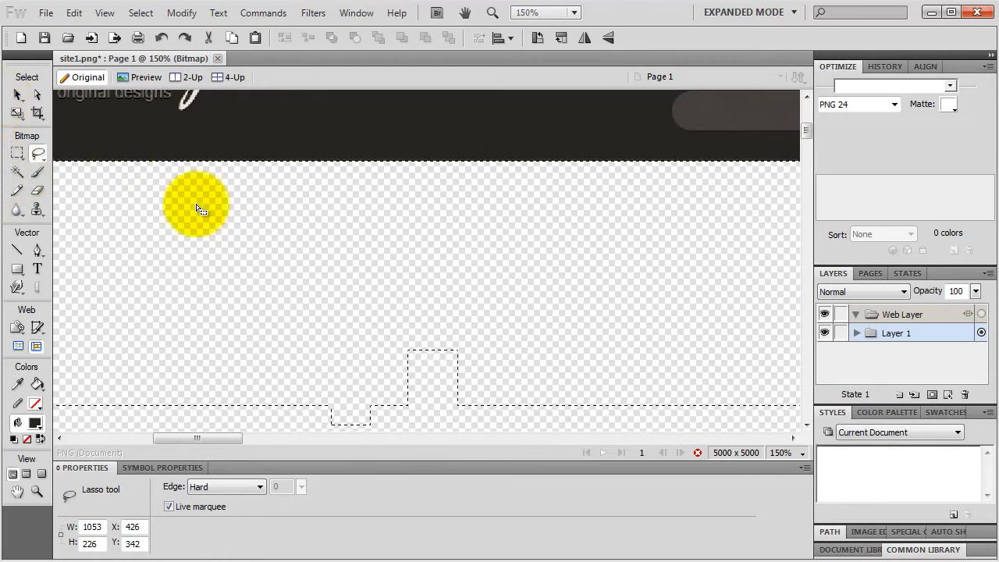
right_click(288, 268)
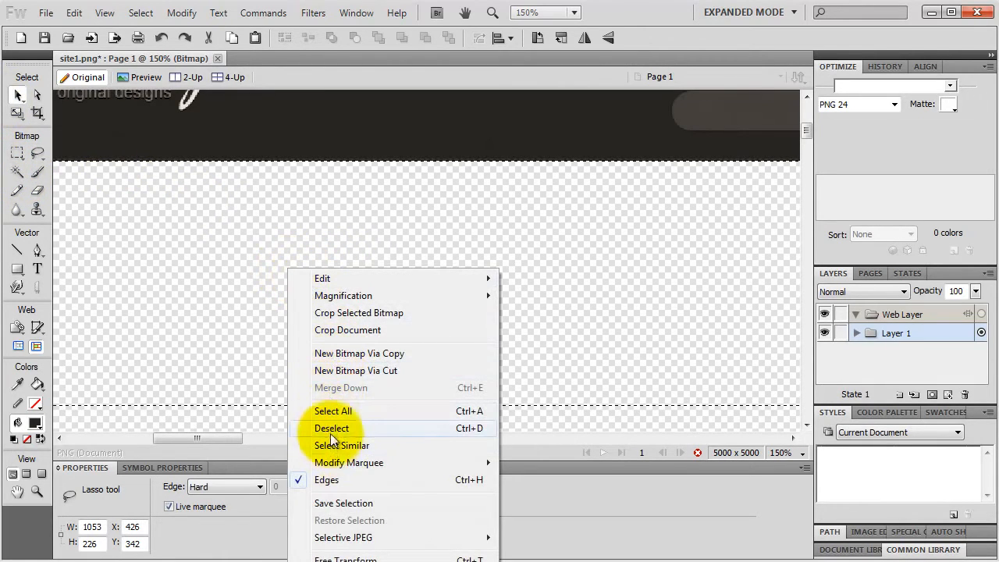
left_click(333, 426)
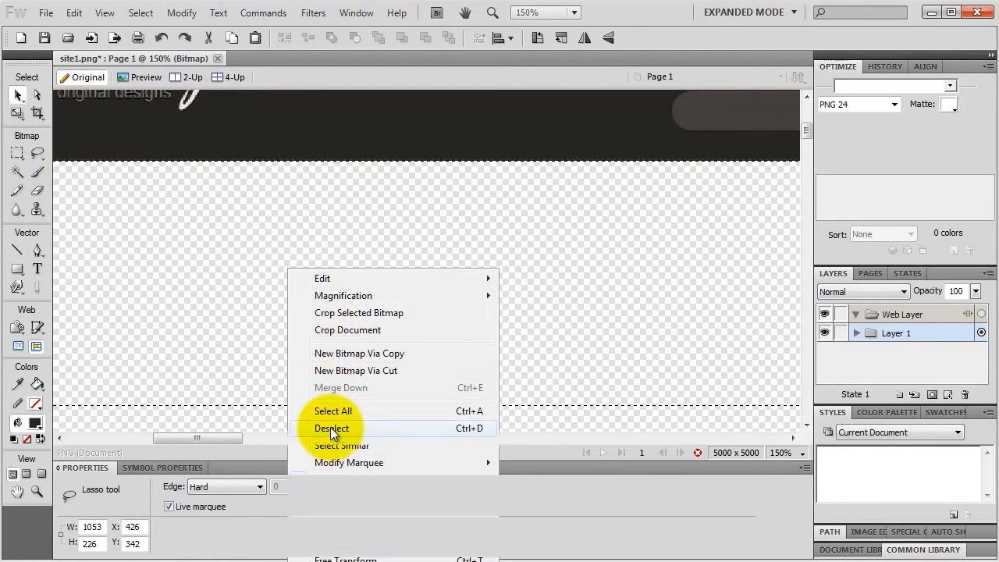
left_click(19, 95)
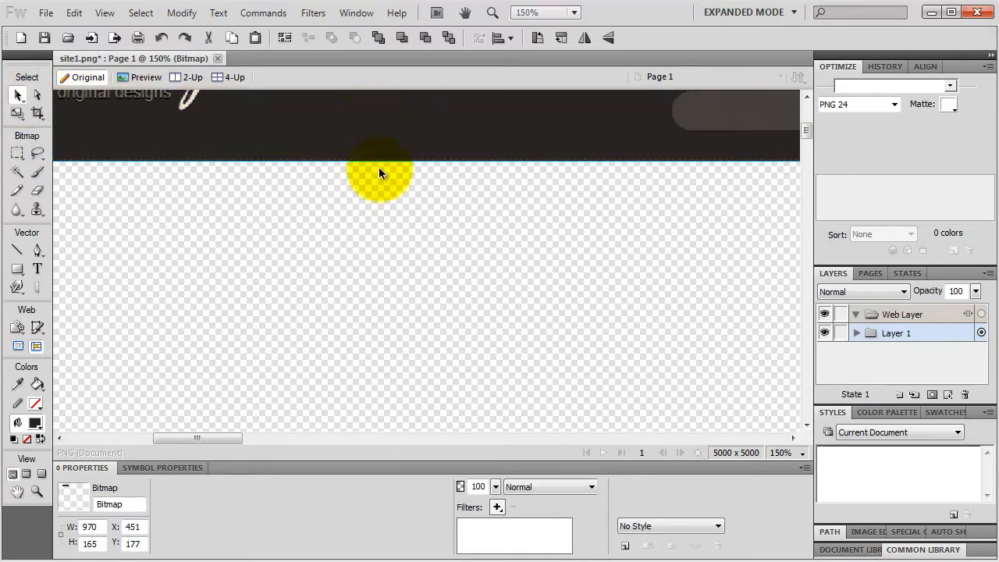
Step: Duplicate the trimmed header bitmap directly below the original, at about X 452, Y 396, and view it at 100%
key("ctrl+minus")
key("ctrl+minus")
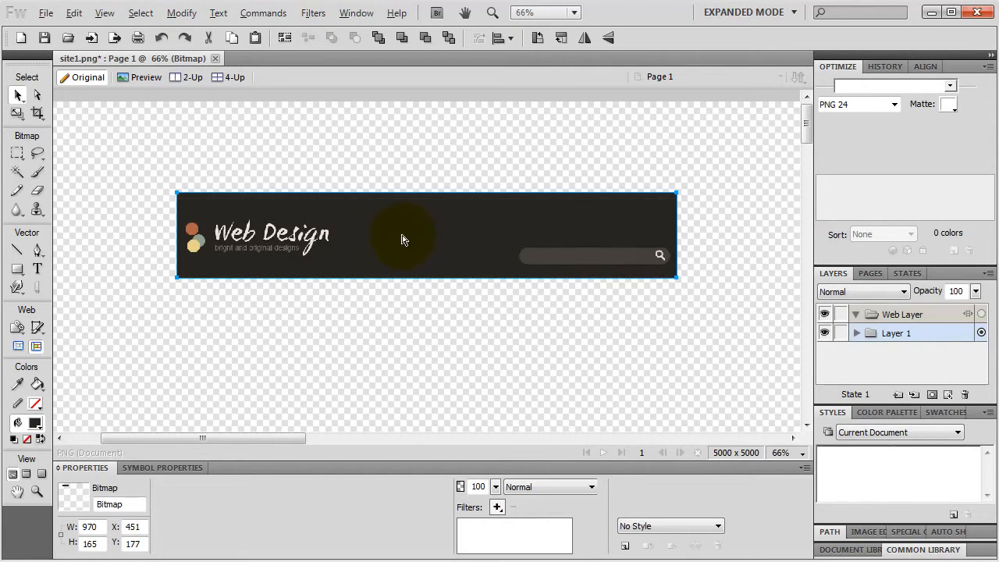
left_click_drag(402, 239, 404, 353)
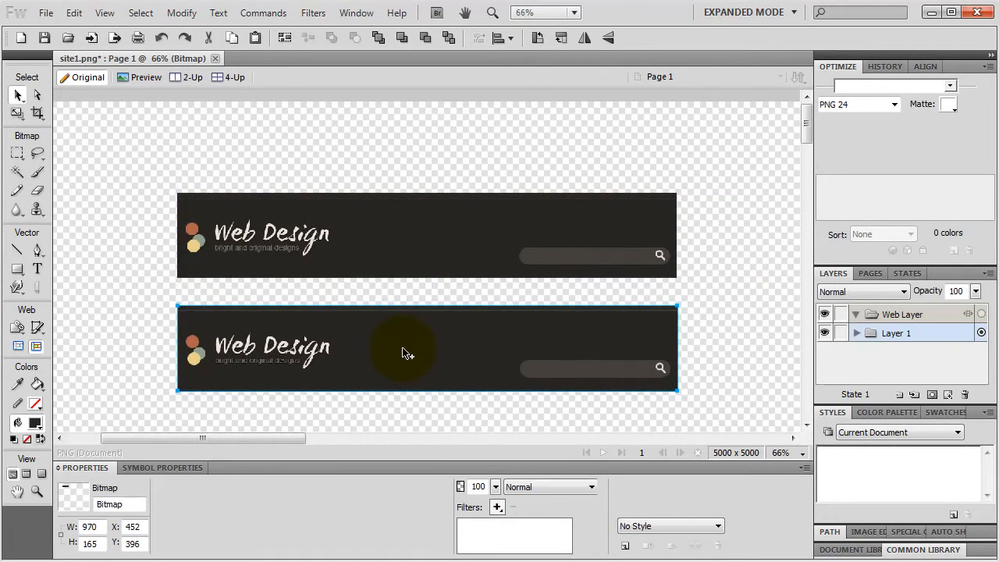
key("ctrl+1")
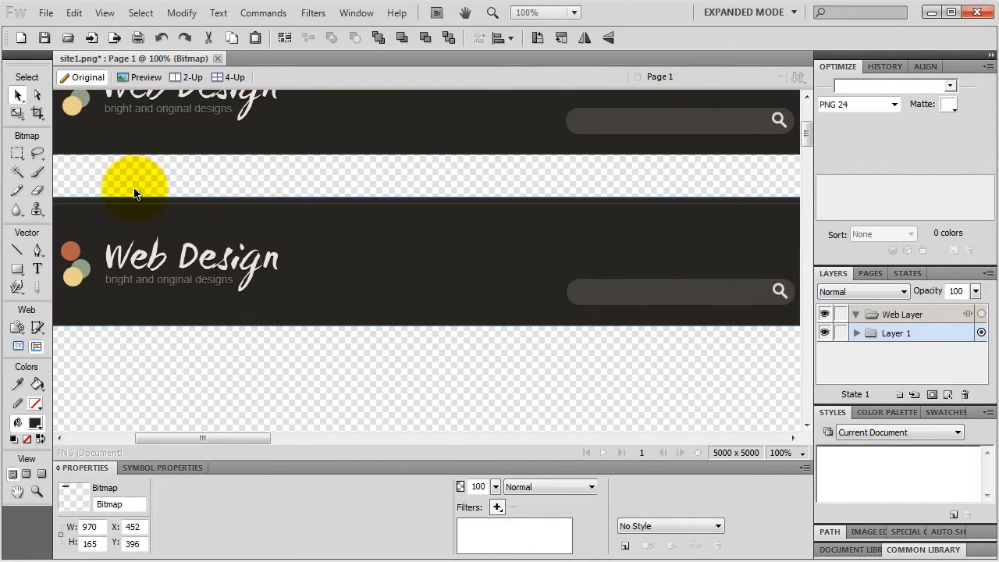
Step: Clone plain dark background over the end of the duplicate header's Web Design logo with the Rubber Stamp tool
left_click(37, 209)
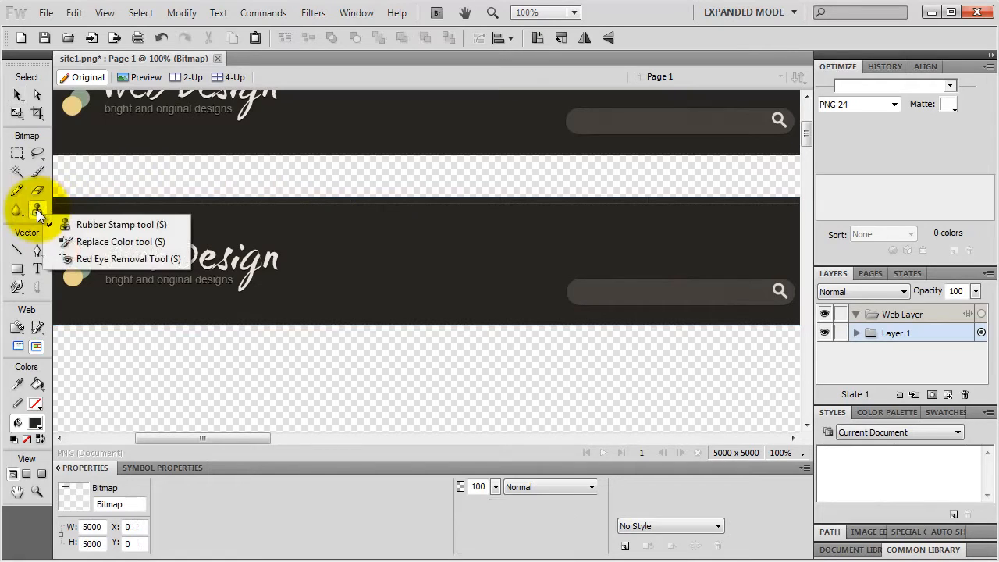
left_click(92, 224)
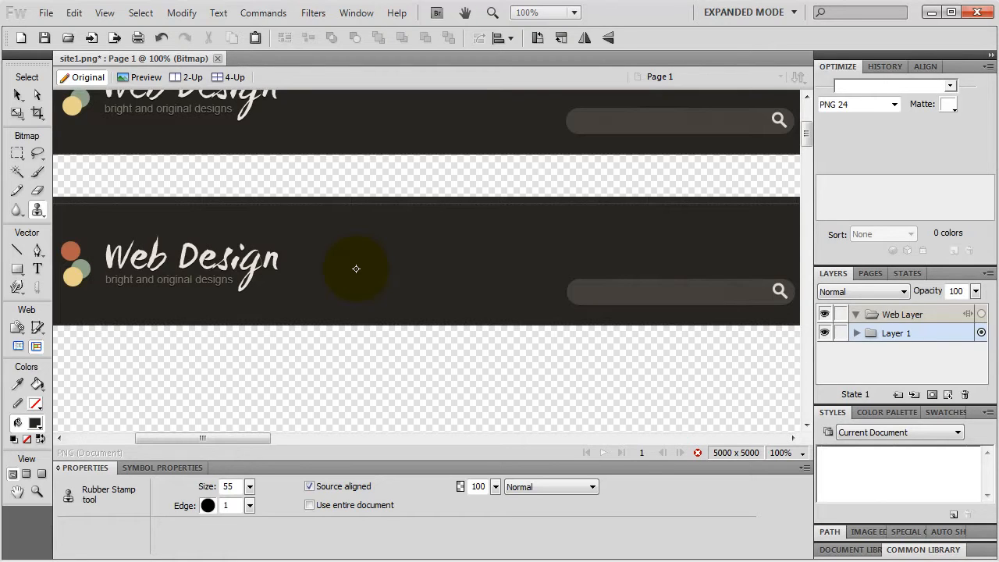
left_click_drag(356, 269, 267, 258)
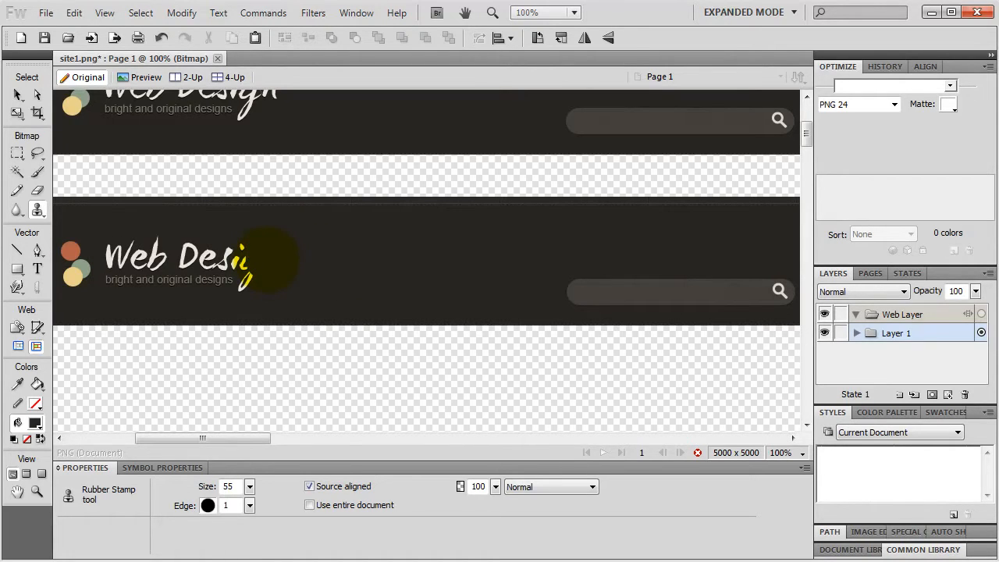
mouse_move(265, 257)
left_mouse_down()
mouse_move(250, 250)
mouse_move(245, 276)
left_mouse_up()
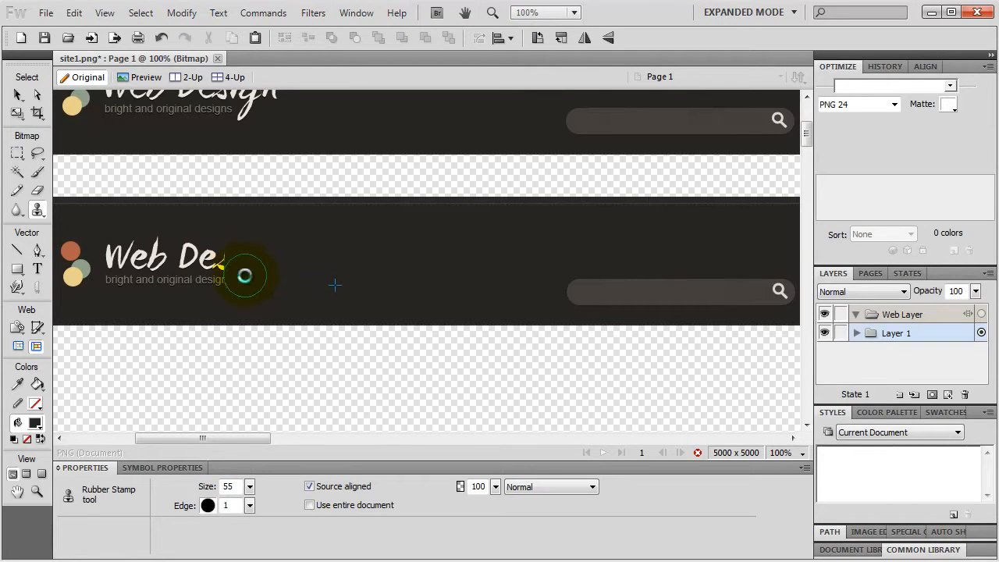
left_click(368, 209)
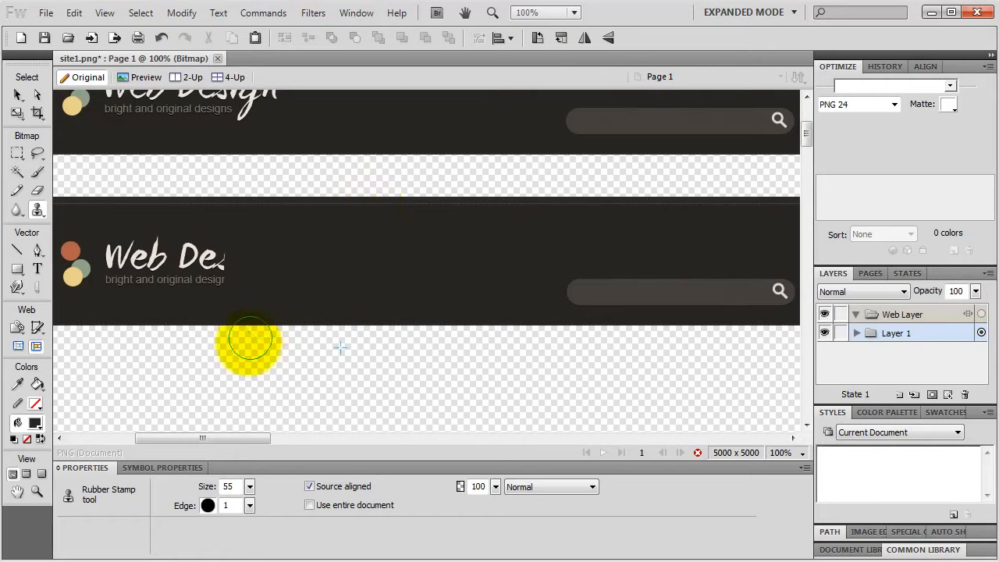
Step: Set the Rubber Stamp size to 50 and clone dark background over the rest of the duplicate header's logo and search bar
left_click(249, 484)
left_click_drag(249, 484, 252, 486)
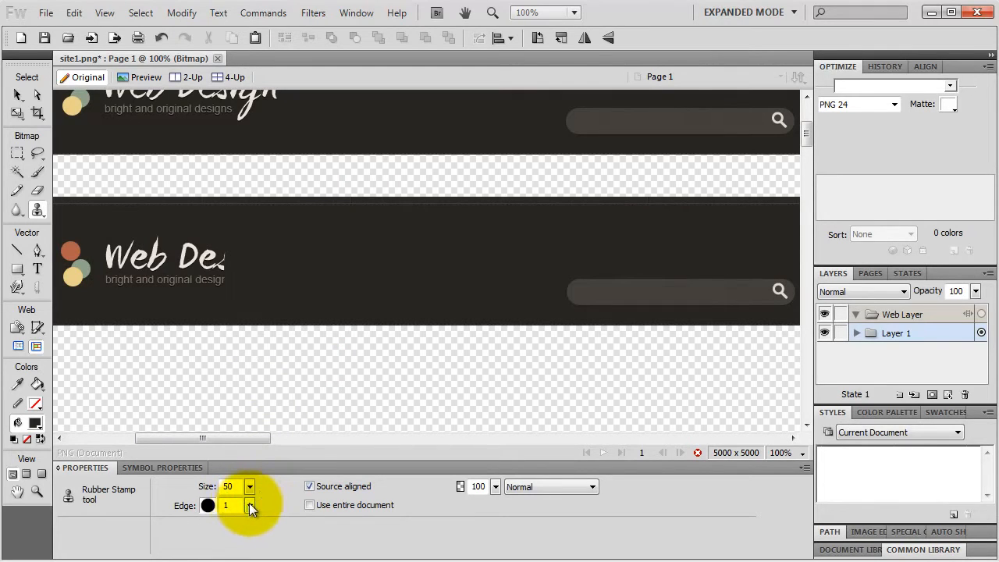
left_click(250, 504)
mouse_move(253, 507)
left_mouse_down()
mouse_move(254, 498)
mouse_move(249, 510)
left_mouse_up()
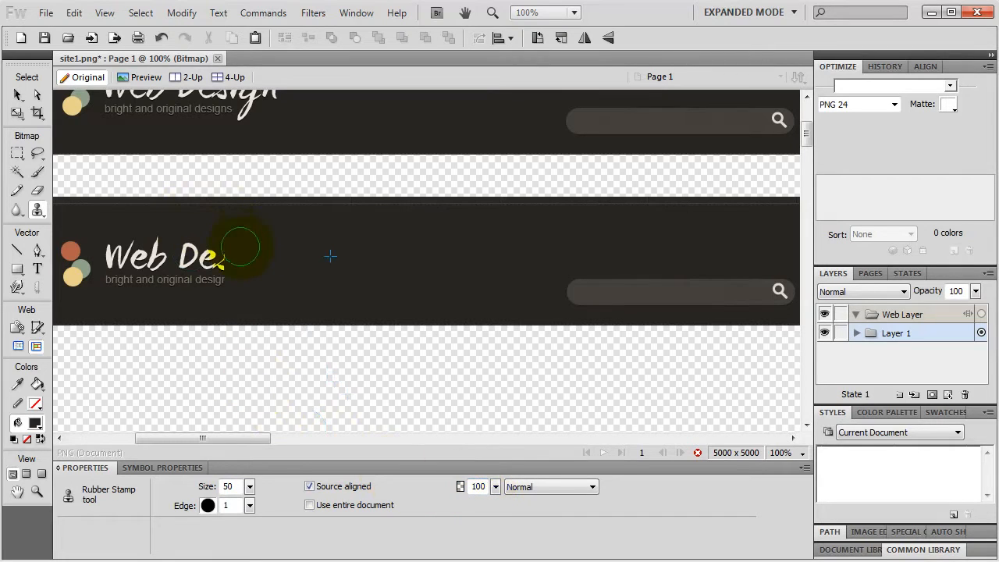
mouse_move(223, 275)
left_mouse_down()
mouse_move(208, 253)
mouse_move(202, 274)
mouse_move(190, 243)
mouse_move(190, 276)
mouse_move(163, 238)
mouse_move(164, 275)
mouse_move(141, 245)
mouse_move(140, 281)
mouse_move(117, 239)
mouse_move(115, 264)
mouse_move(72, 238)
mouse_move(78, 279)
left_mouse_up()
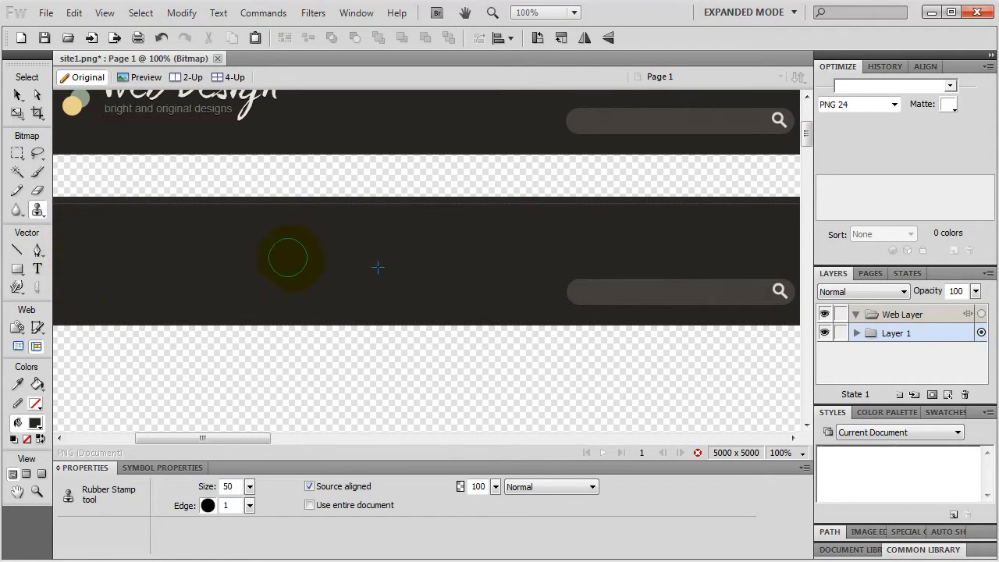
mouse_move(555, 289)
left_mouse_down()
mouse_move(776, 287)
mouse_move(725, 282)
left_mouse_up()
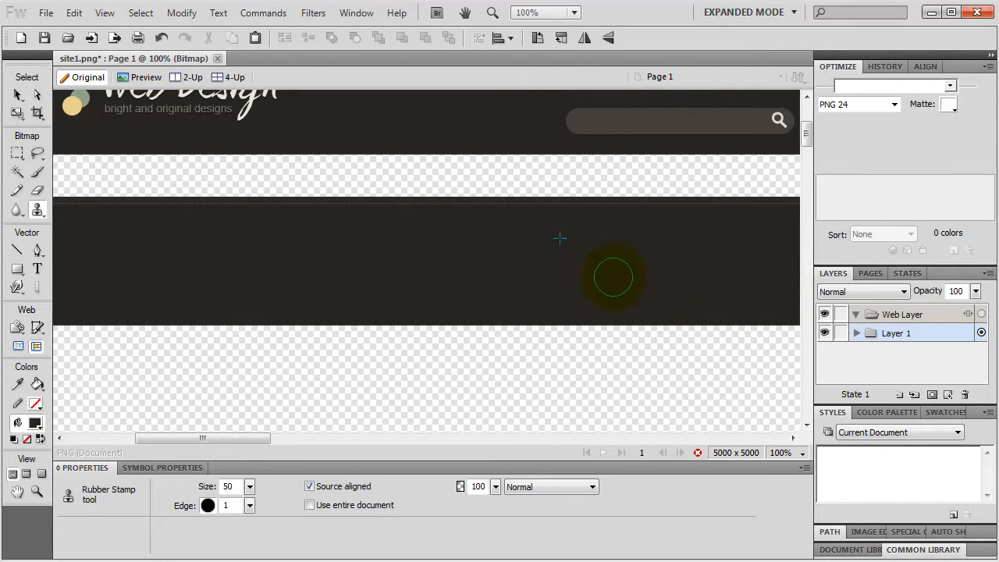
Step: Select the cleaned duplicate header bitmap and set its width to 950 with proportions constrained
scroll(577, 270, "down", 1)
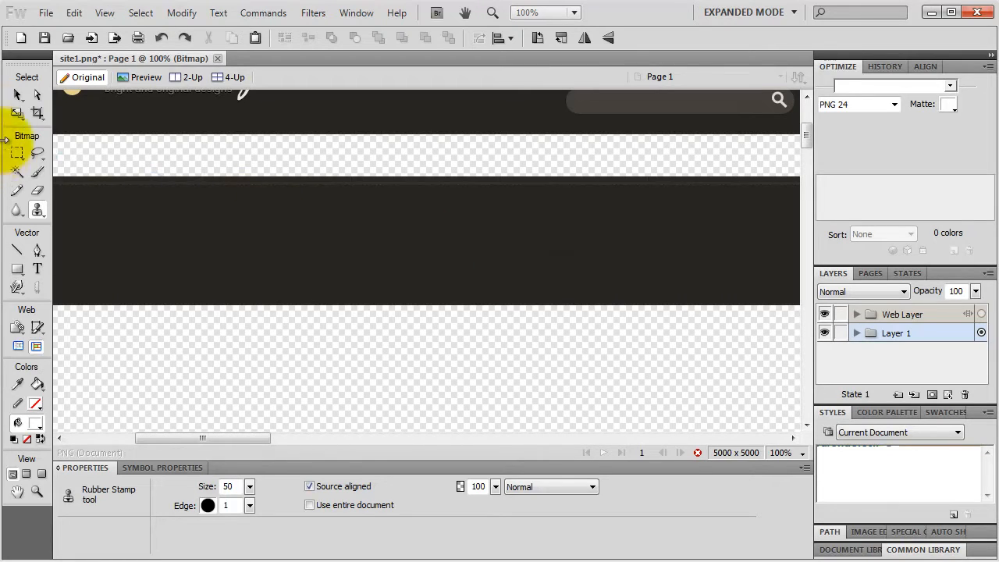
left_click(17, 95)
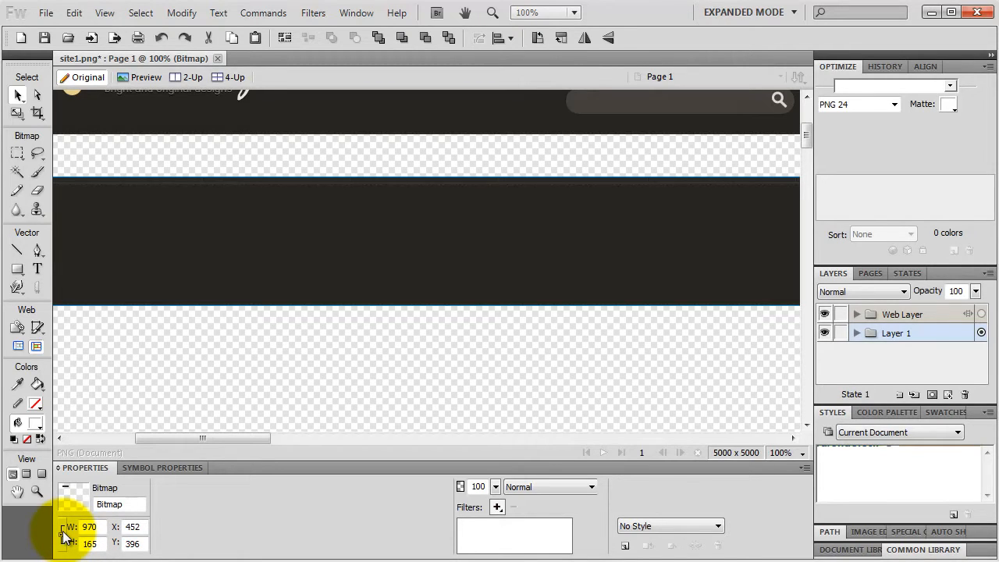
double_click(88, 527)
type("950")
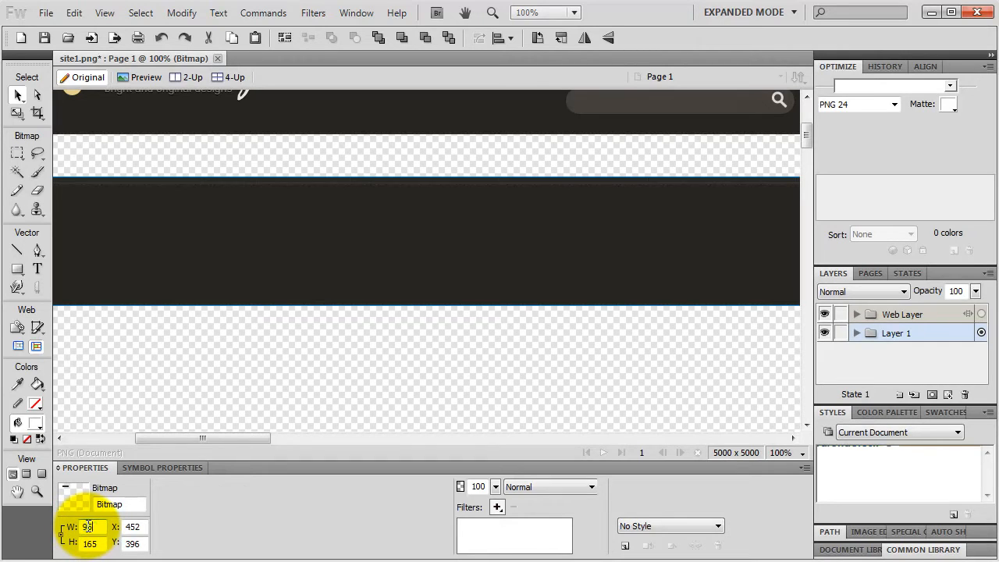
key("Return")
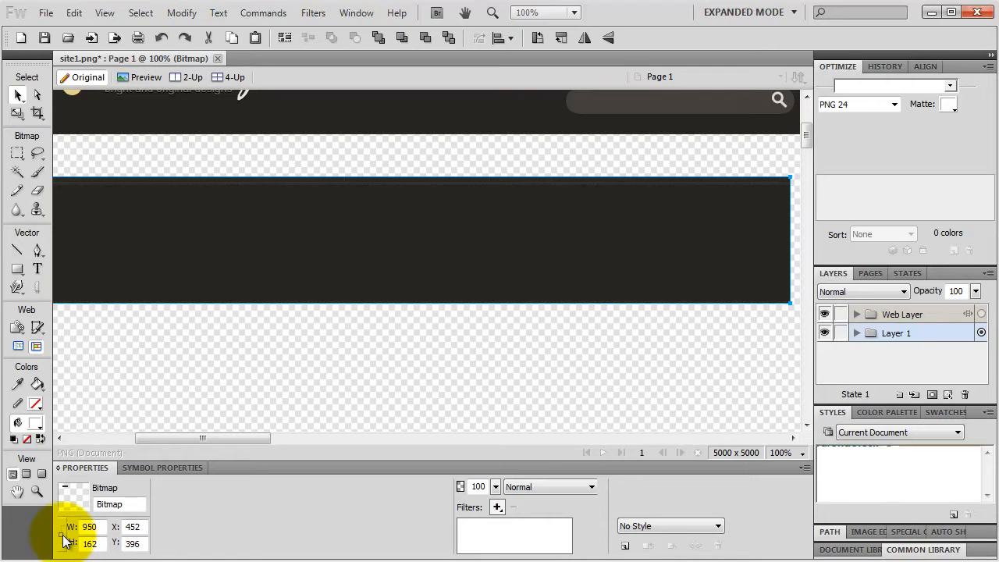
Step: Set the cleaned header bitmap's height to 150 with proportions unconstrained
double_click(98, 543)
type("15")
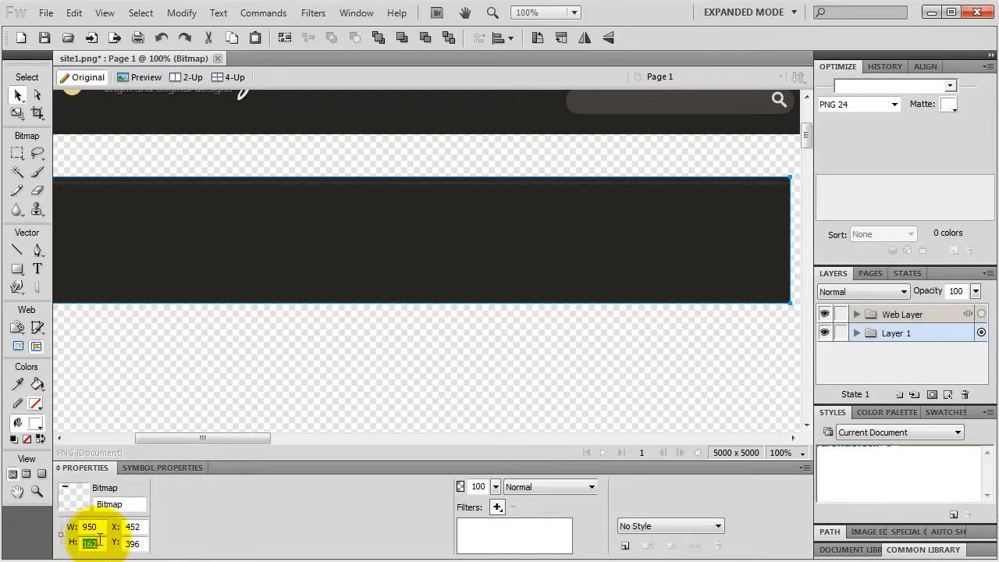
type("0")
key("Return")
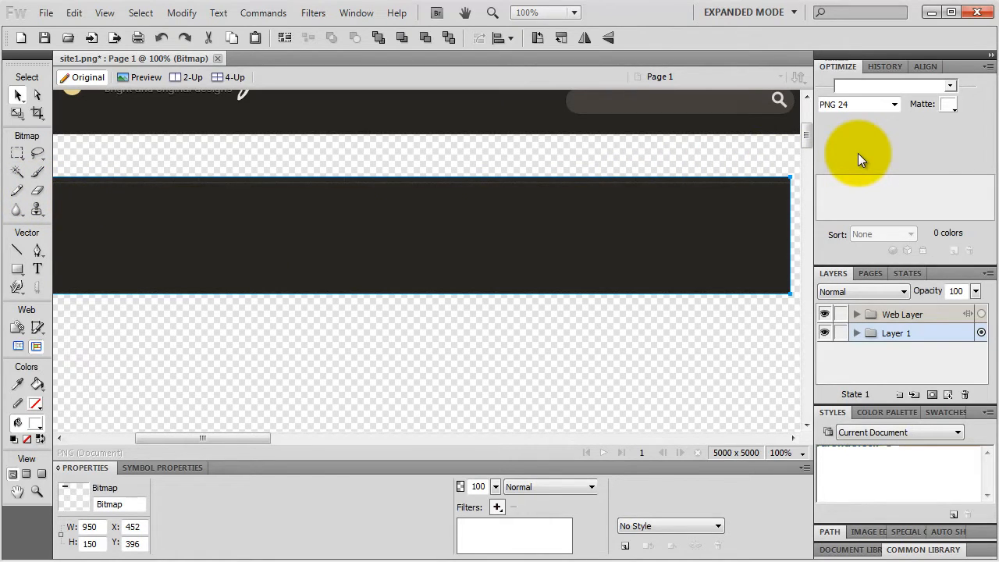
Step: Look over the available panels, and float the Optimize panel over the canvas before docking it back beside History and Align
left_click(356, 12)
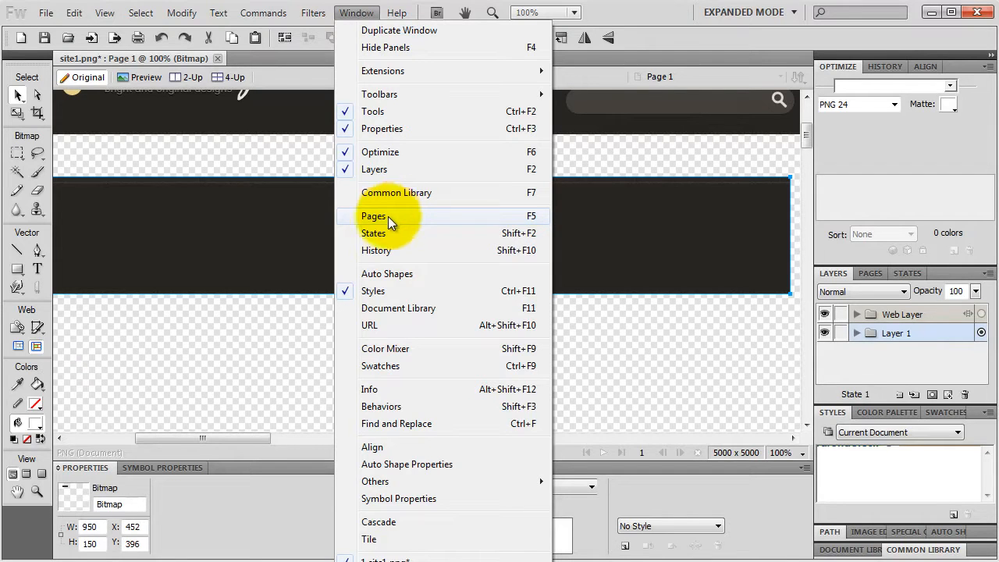
left_click(307, 313)
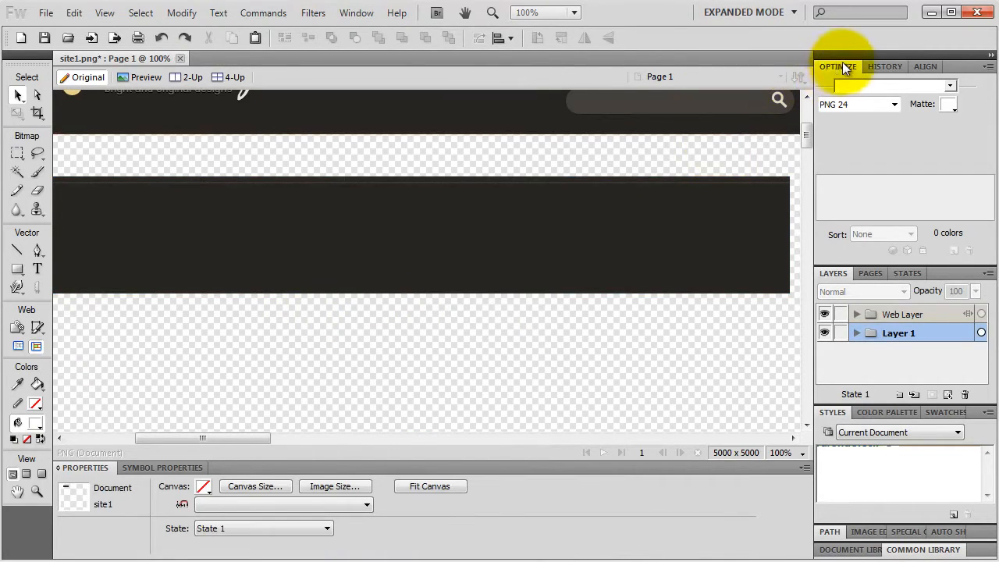
left_click_drag(841, 67, 509, 202)
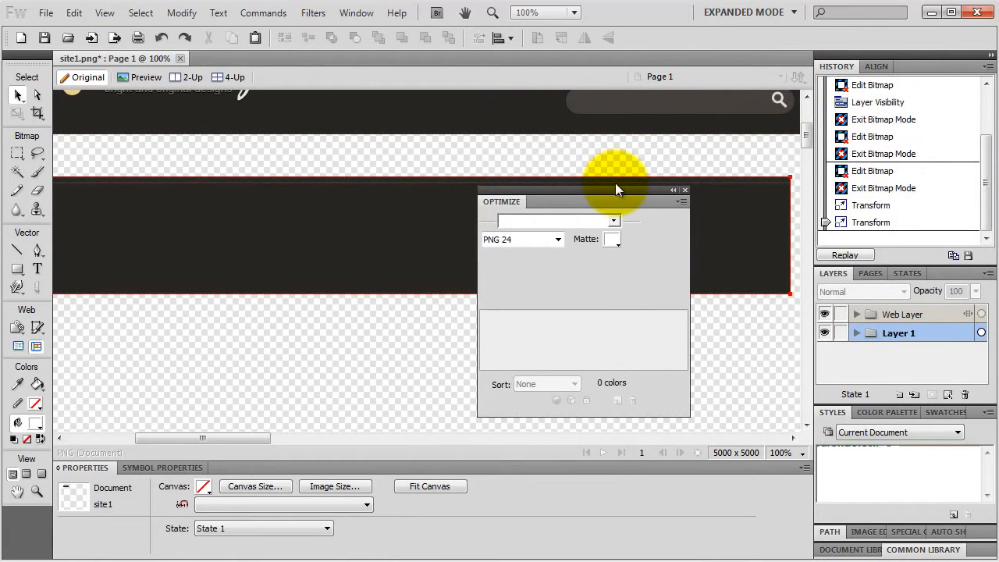
left_click_drag(615, 185, 826, 66)
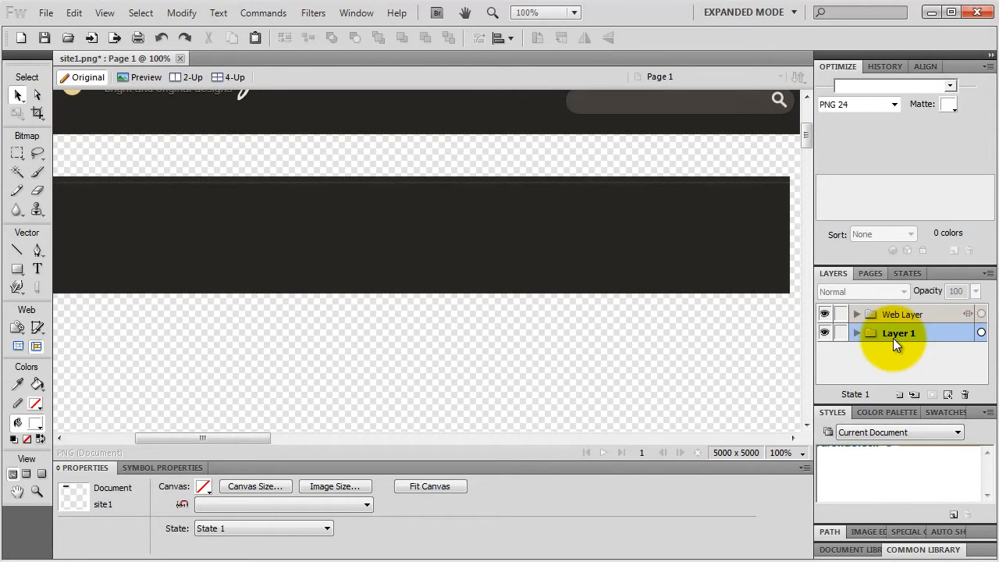
Step: Expand Layer 1 and rename it as header
left_click(856, 333)
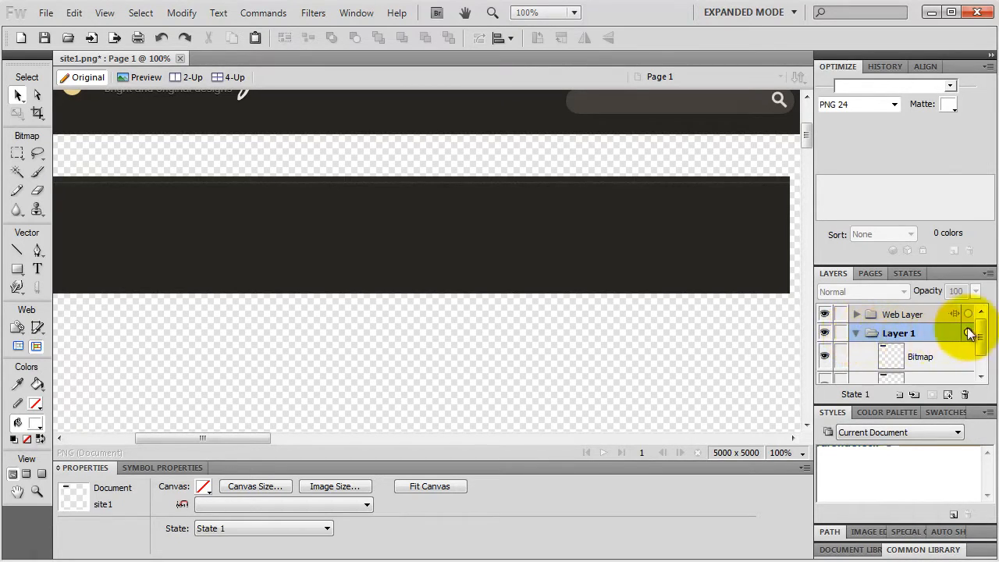
double_click(901, 332)
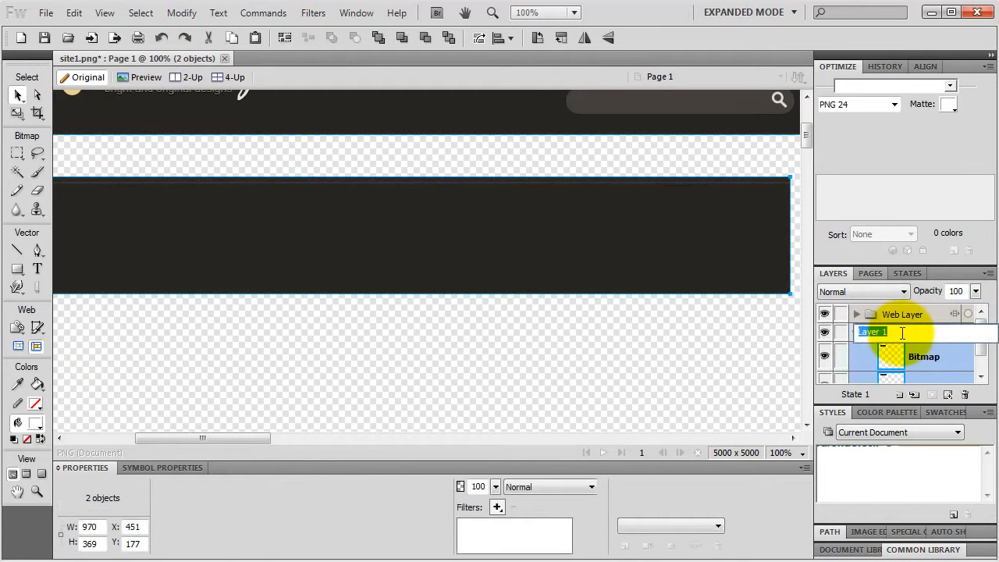
type("header")
key("Return")
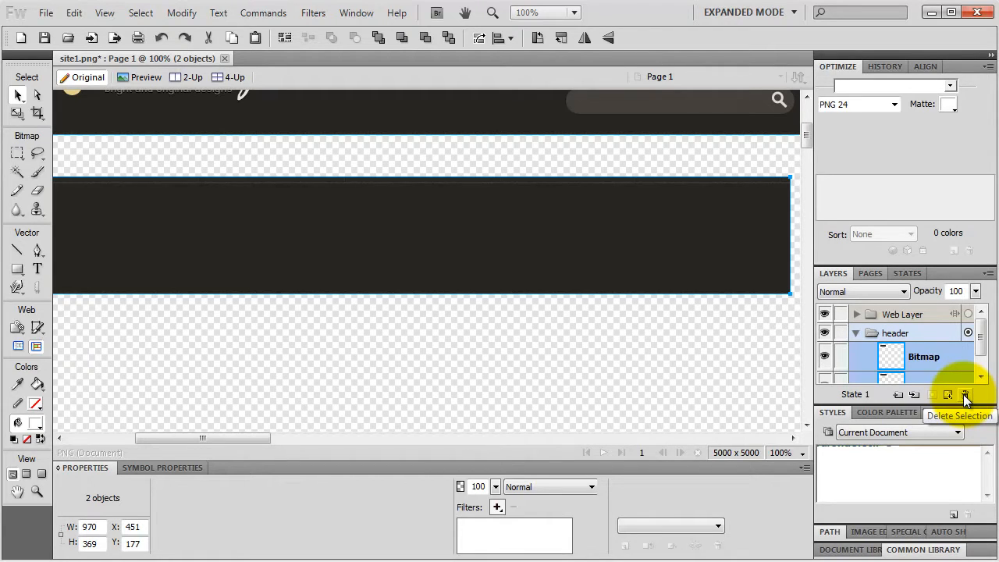
Step: Toggle the blank header bitmap's visibility off and on, and lock both bitmaps in the header layer
left_click(827, 359)
left_click(828, 359)
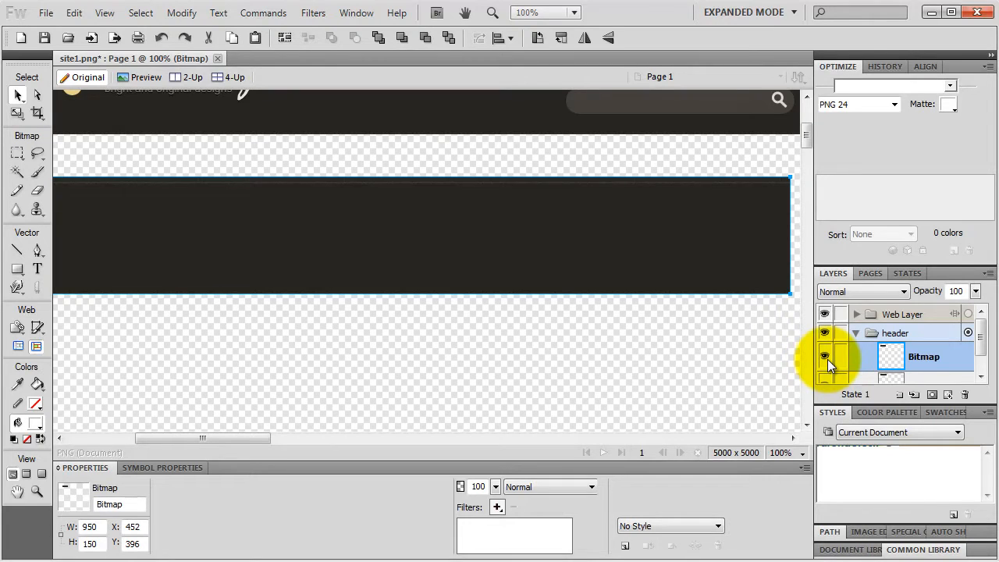
left_click(841, 357)
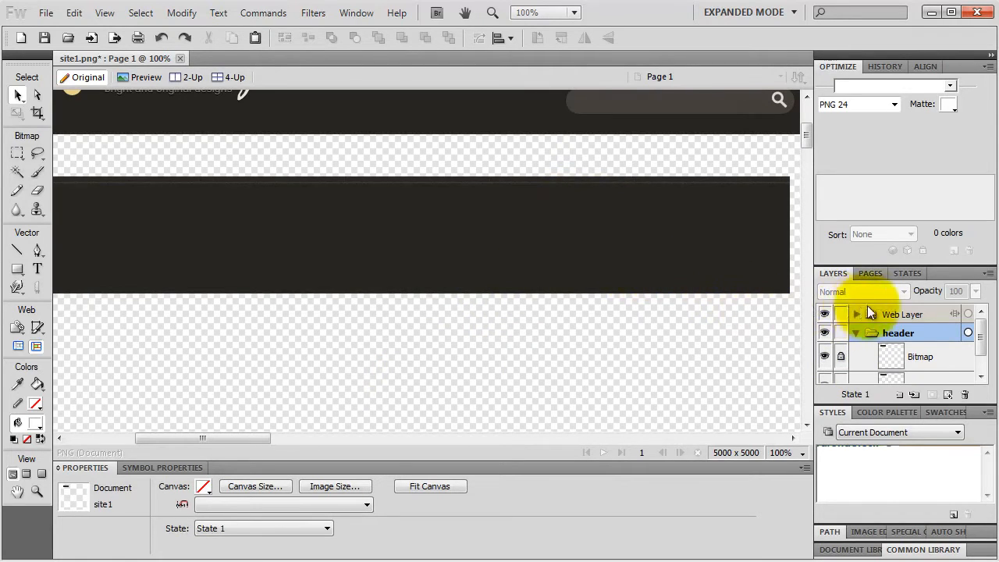
scroll(892, 326, "down", 1)
left_click(841, 366)
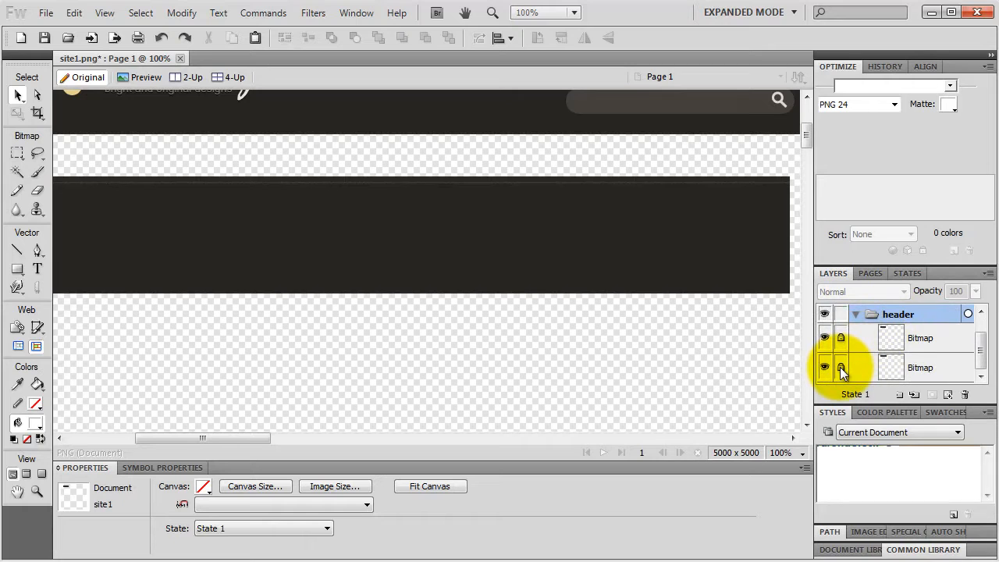
Step: Add the text "Professional Web Design Made Easy" in a box about 872 px wide across the upper part of the blank header
left_click(38, 268)
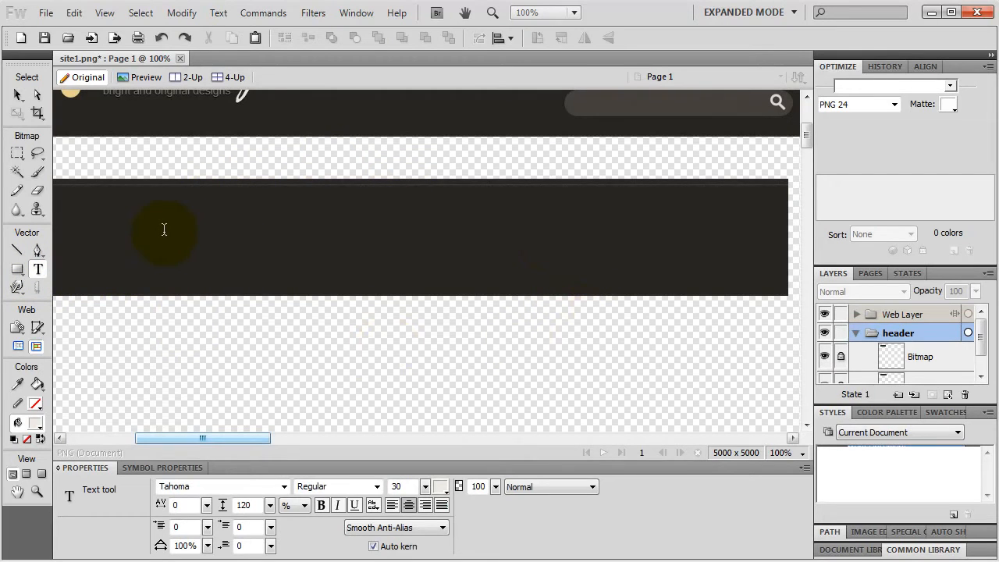
mouse_move(82, 278)
left_mouse_down()
mouse_move(725, 190)
mouse_move(758, 199)
left_mouse_up()
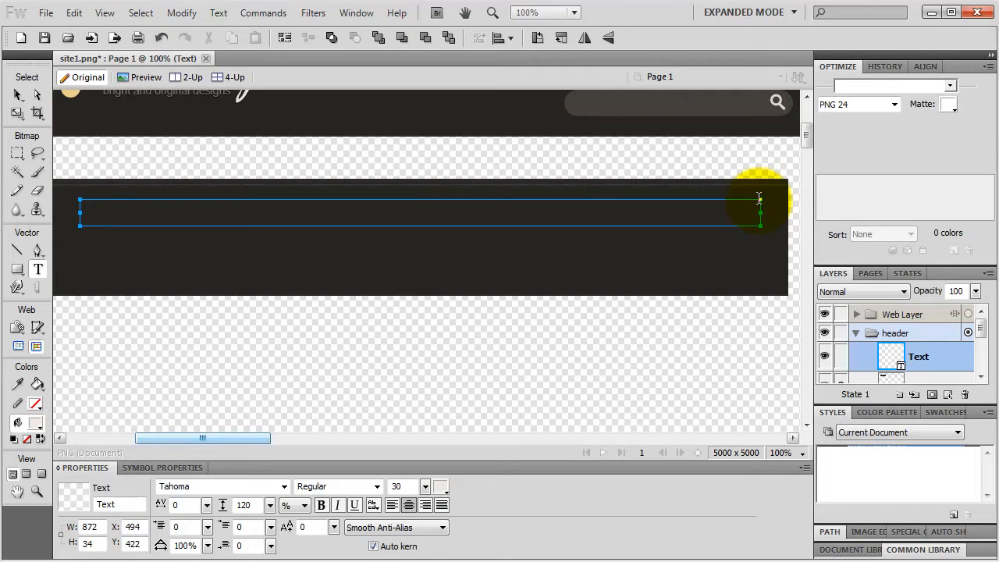
type("Professi")
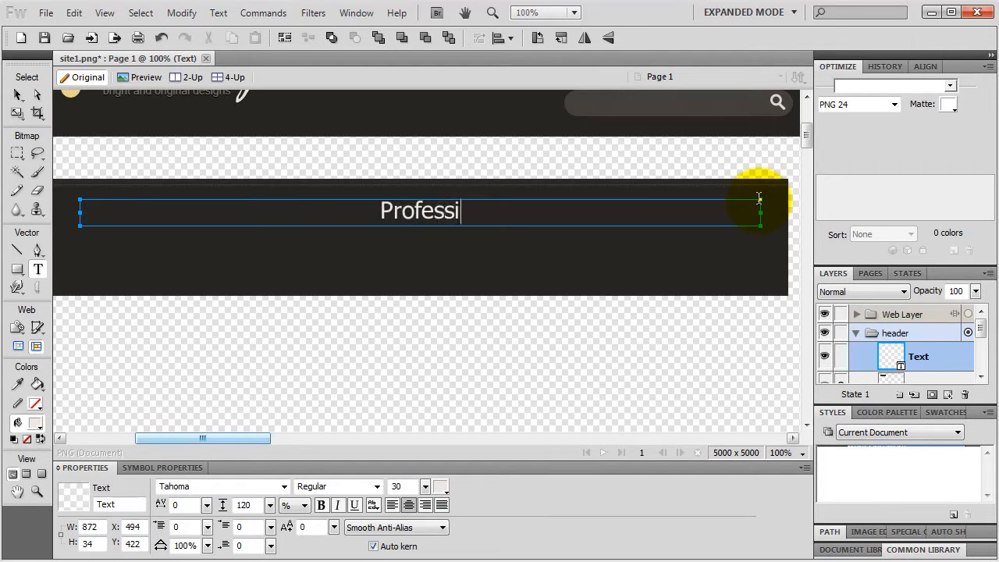
type("onal ")
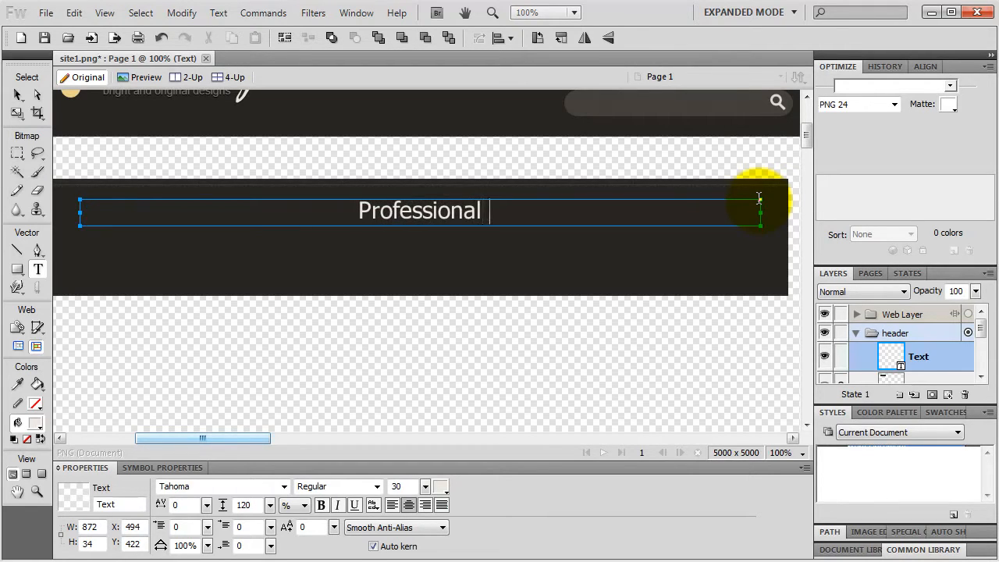
type("Web De")
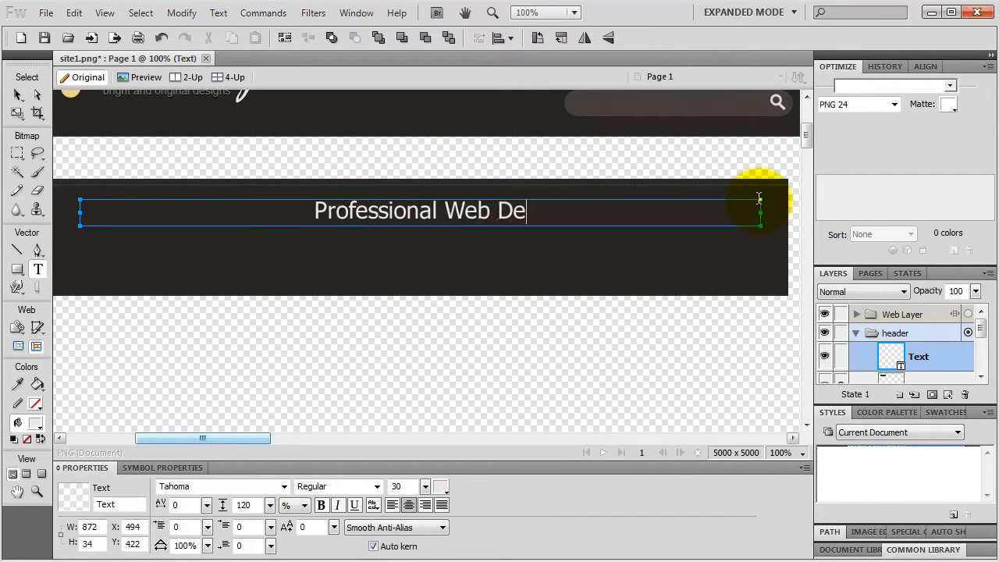
type("sign M")
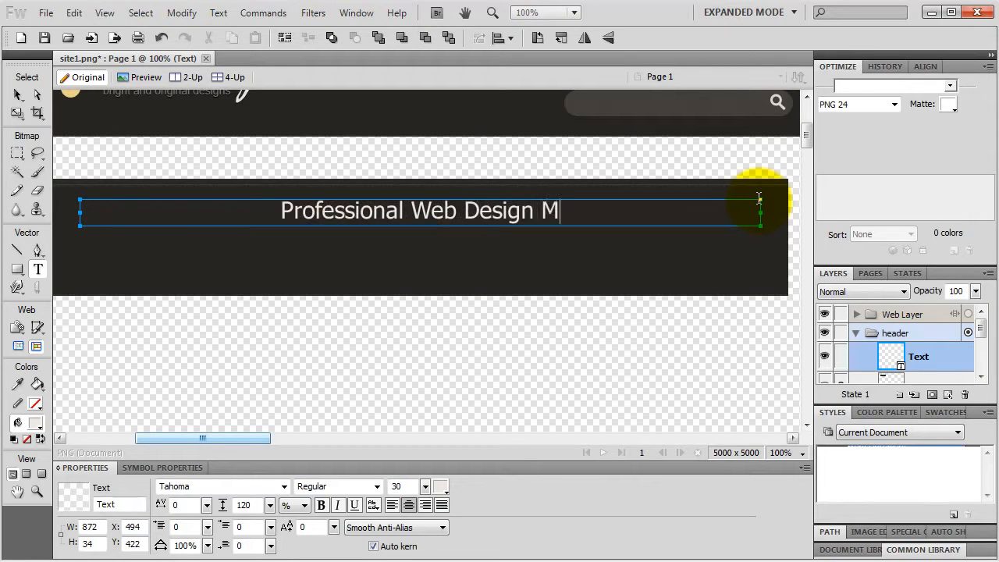
type("ade Easy")
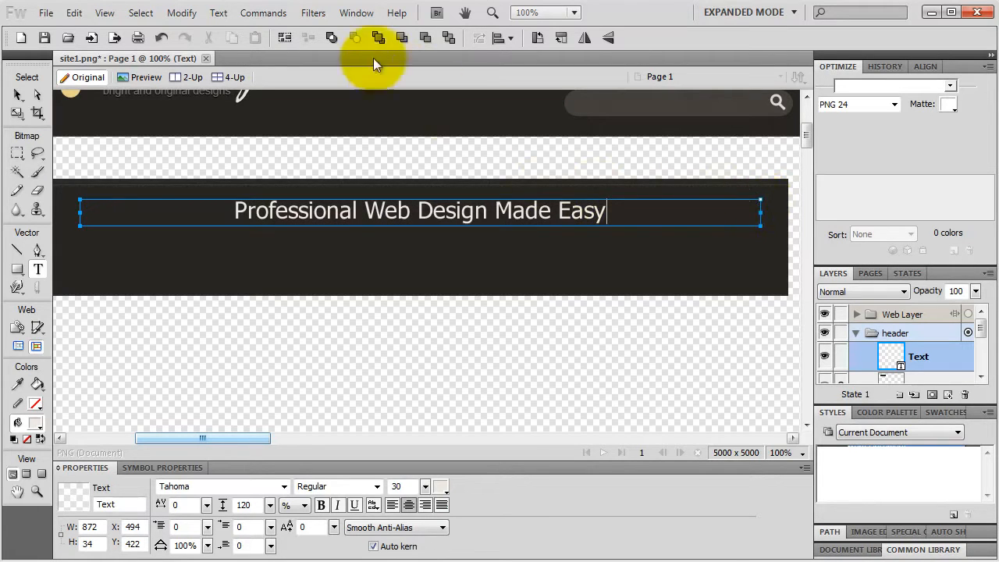
left_click(17, 94)
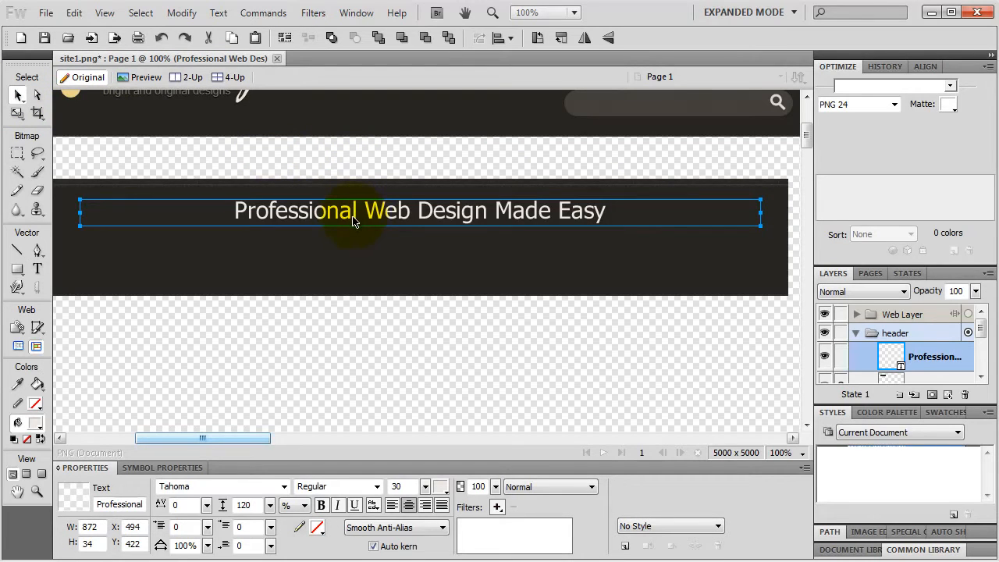
Step: Set the title text's font to Impact and its size to 35
key("ctrl+minus")
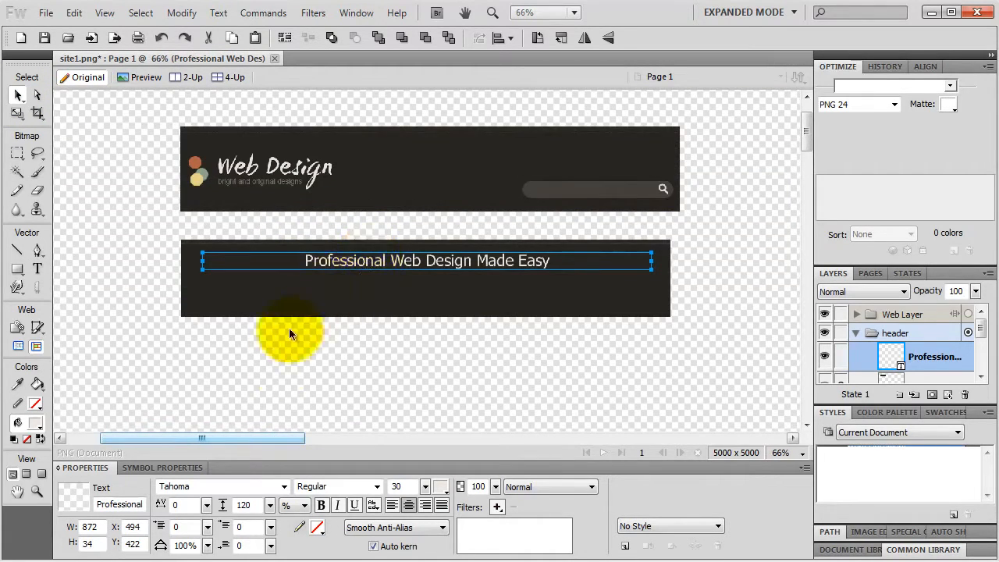
left_click(201, 486)
type("Impact")
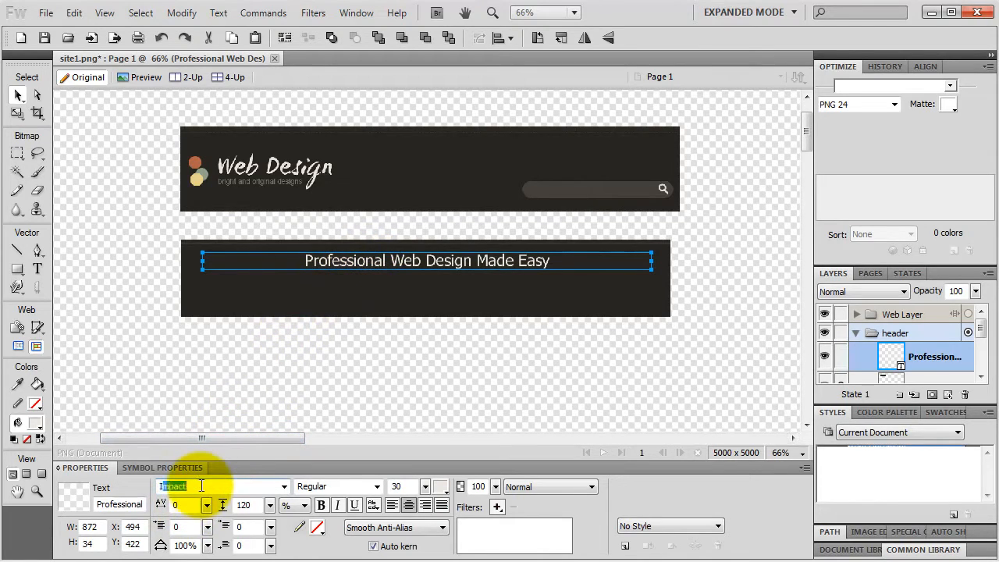
key("Return")
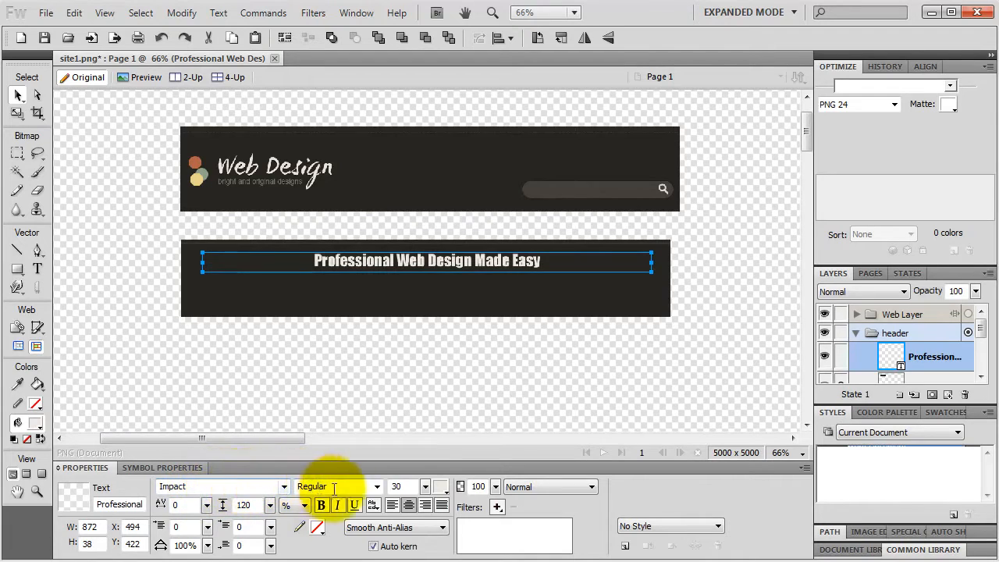
left_click_drag(425, 489, 428, 483)
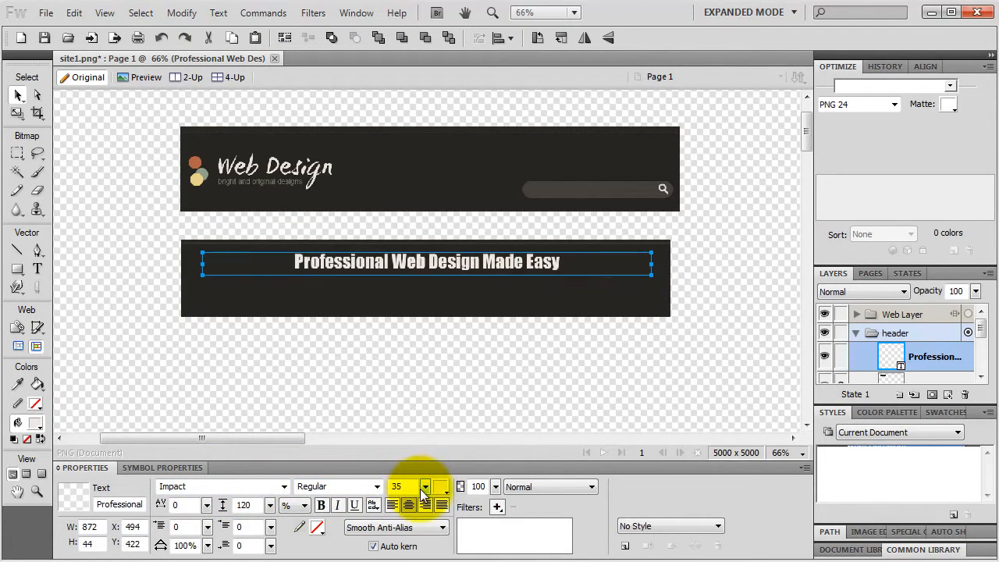
Step: Sample the cream colour of the Web Design logo for the title text and lighten it to #F2EDE6
left_click(441, 487)
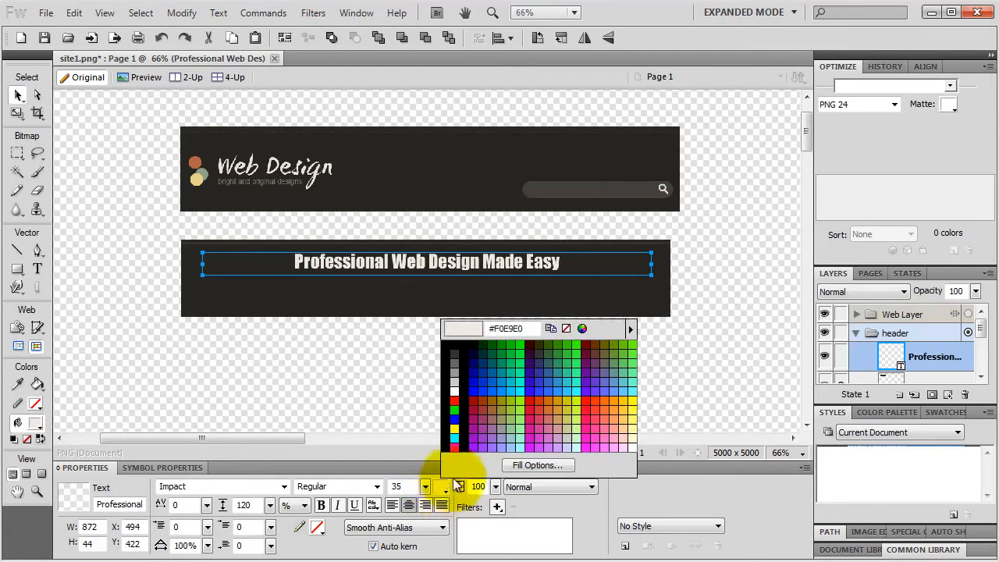
left_click(582, 329)
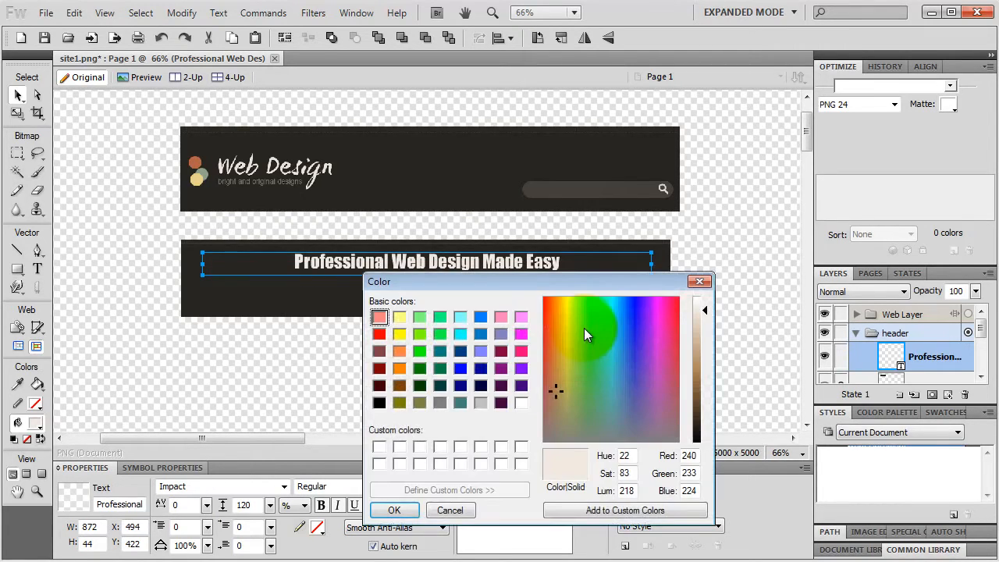
left_click(449, 511)
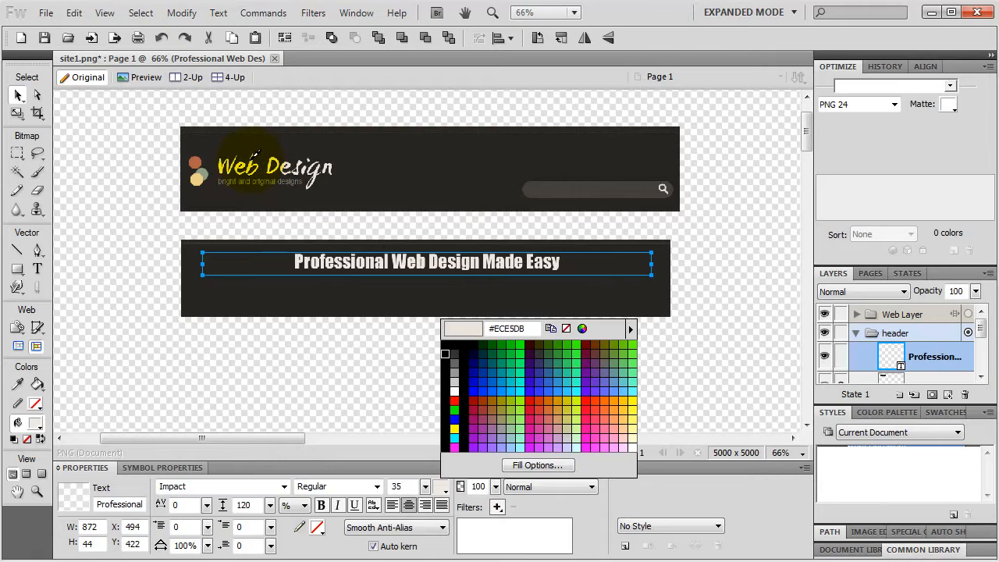
left_click(251, 163)
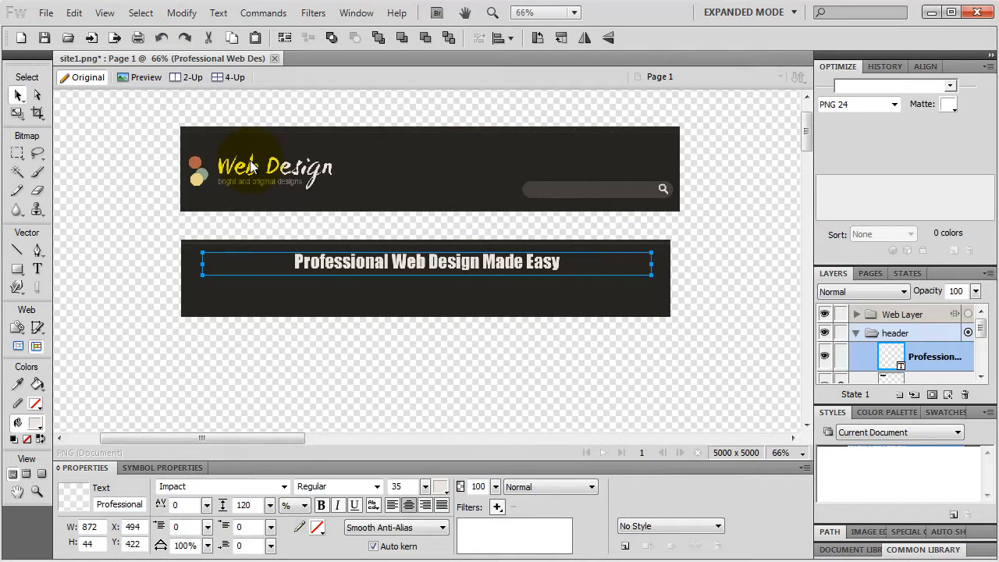
left_click(444, 486)
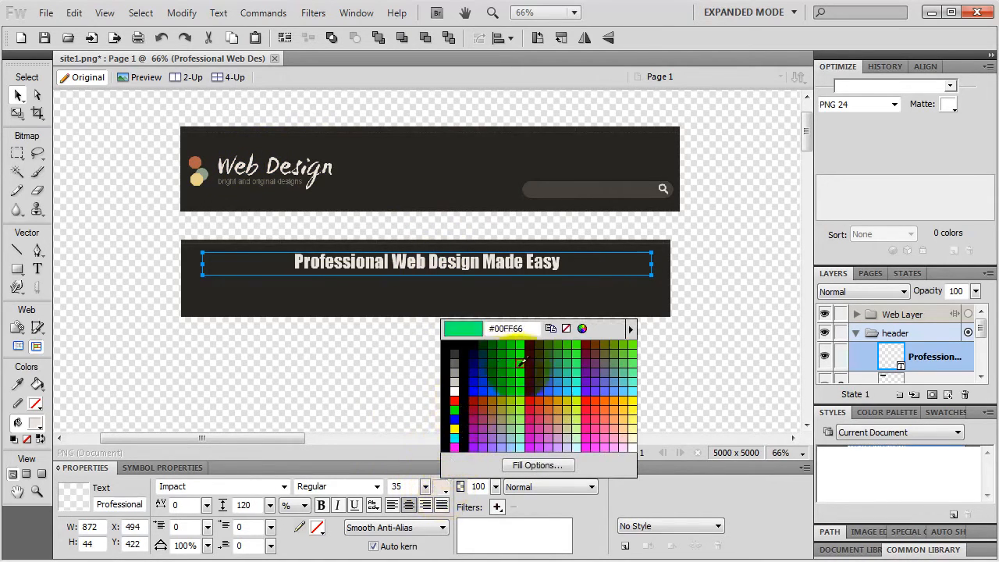
left_click(582, 328)
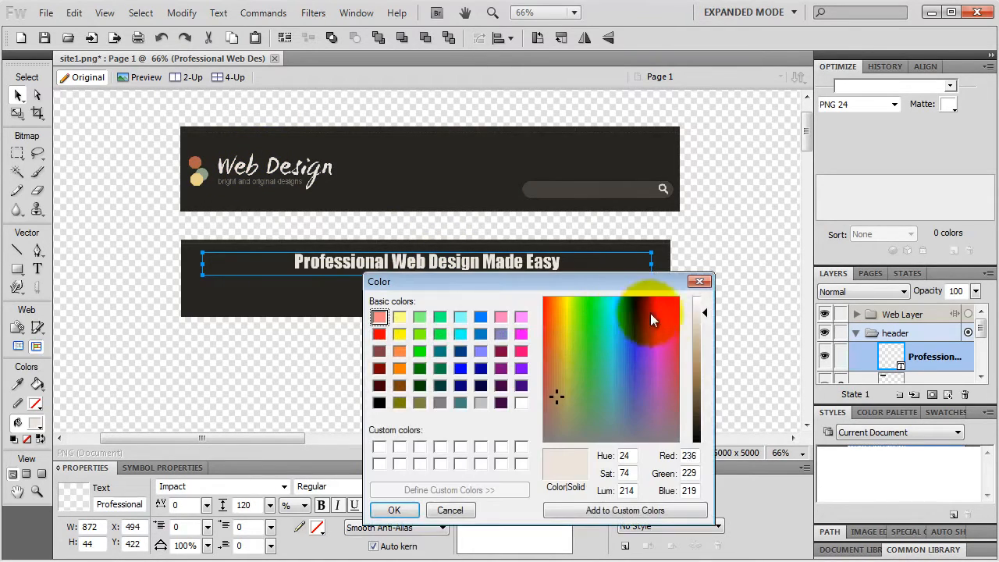
left_click(694, 309)
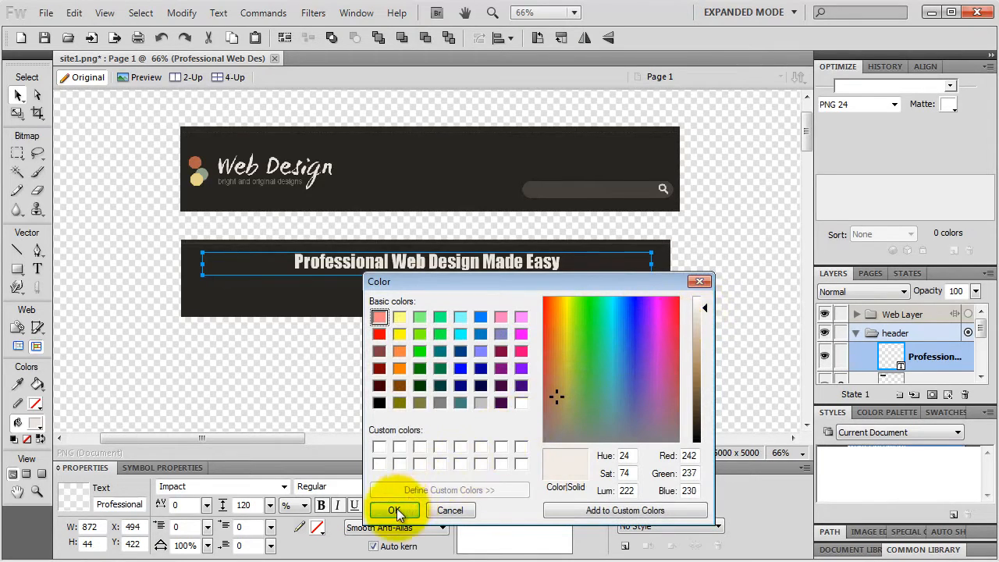
left_click(394, 510)
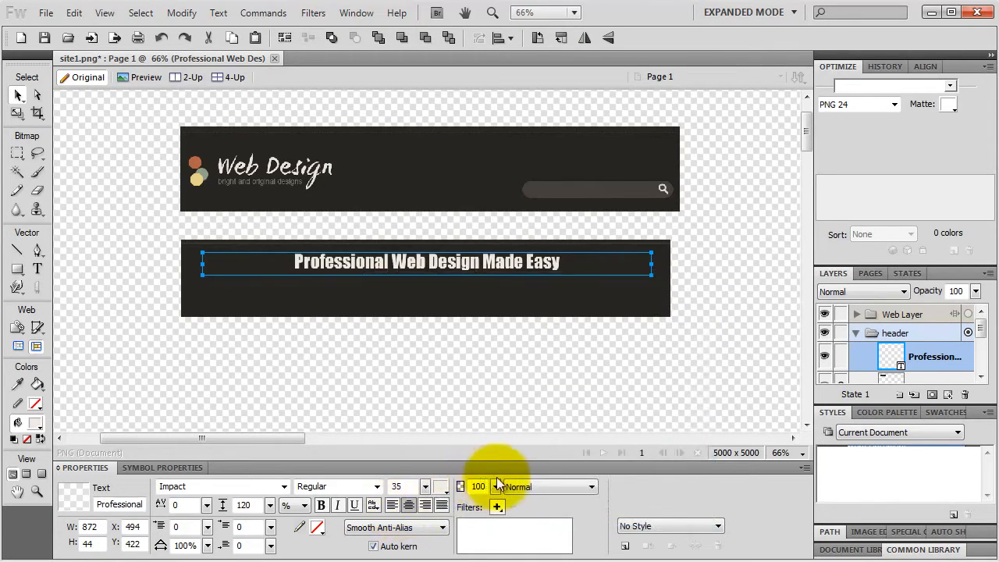
left_click(441, 488)
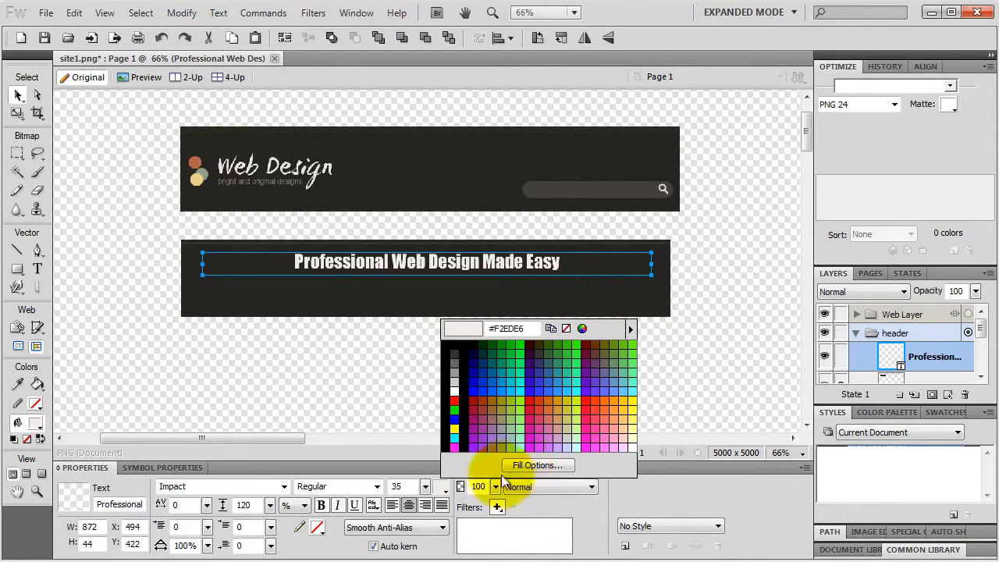
left_click(442, 486)
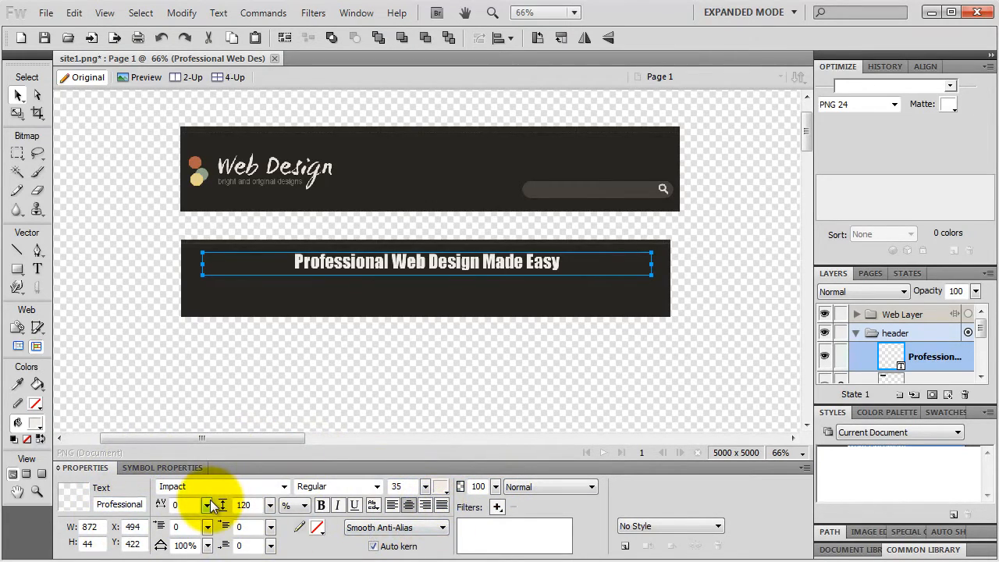
Step: Try a red stroke around the title text and set the stroke back to none
left_click(317, 528)
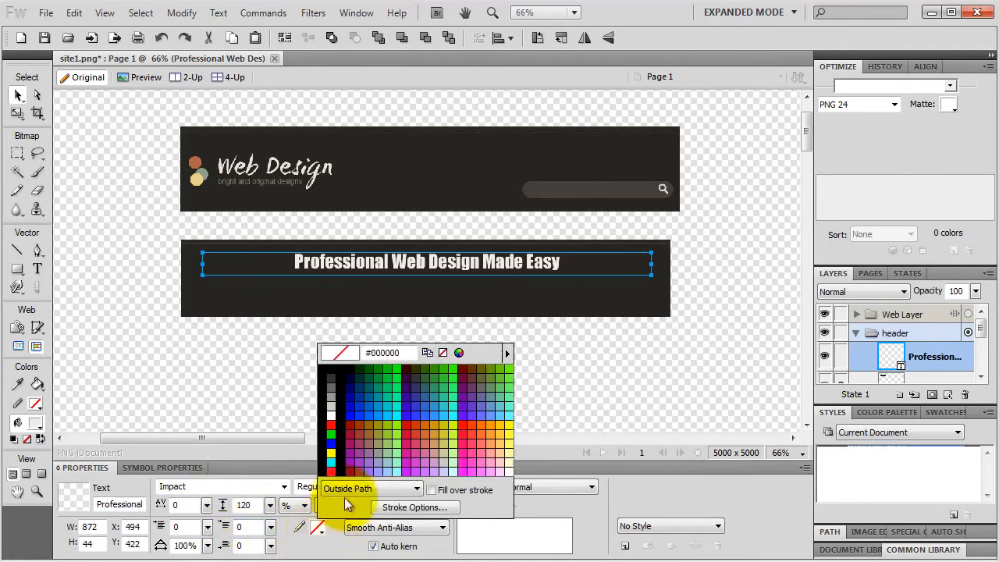
left_click(331, 425)
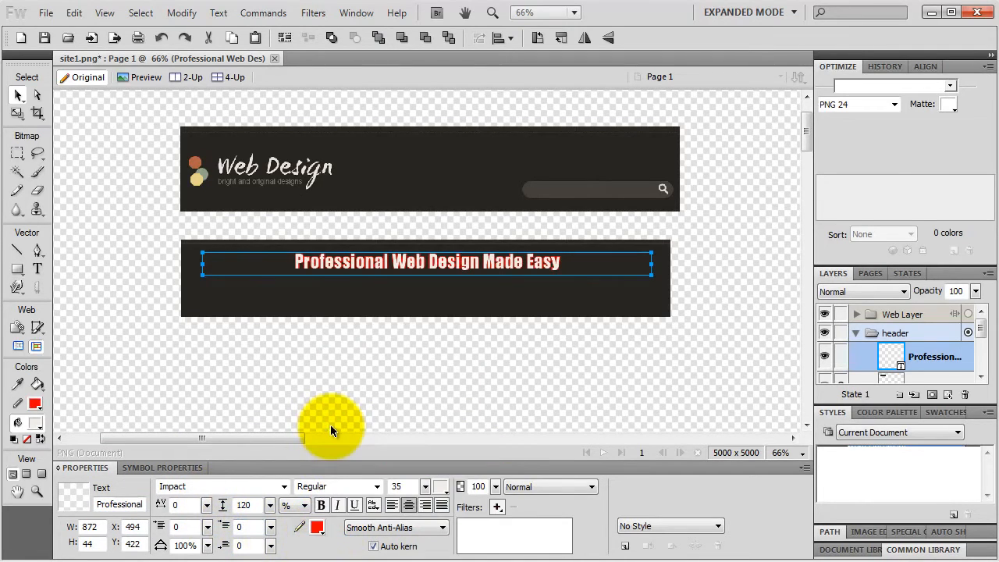
left_click(317, 527)
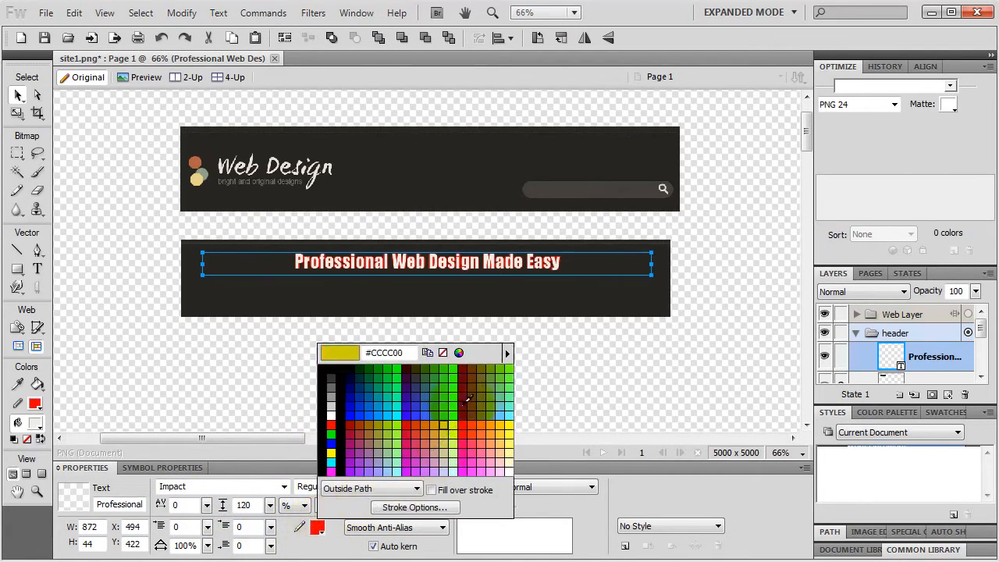
left_click(442, 353)
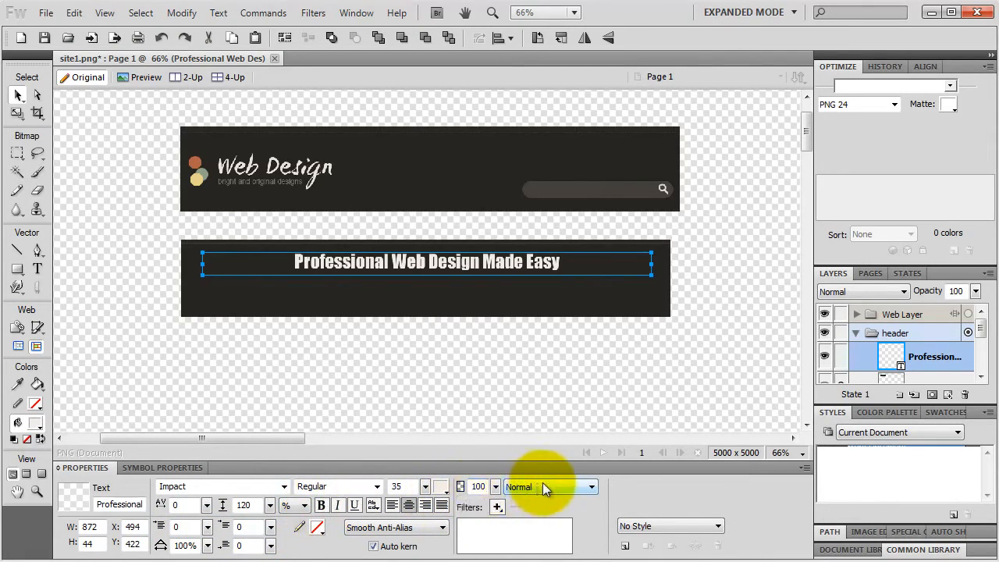
Step: Add a Drop Shadow filter to the title text and toggle the filter off and on
left_click(497, 508)
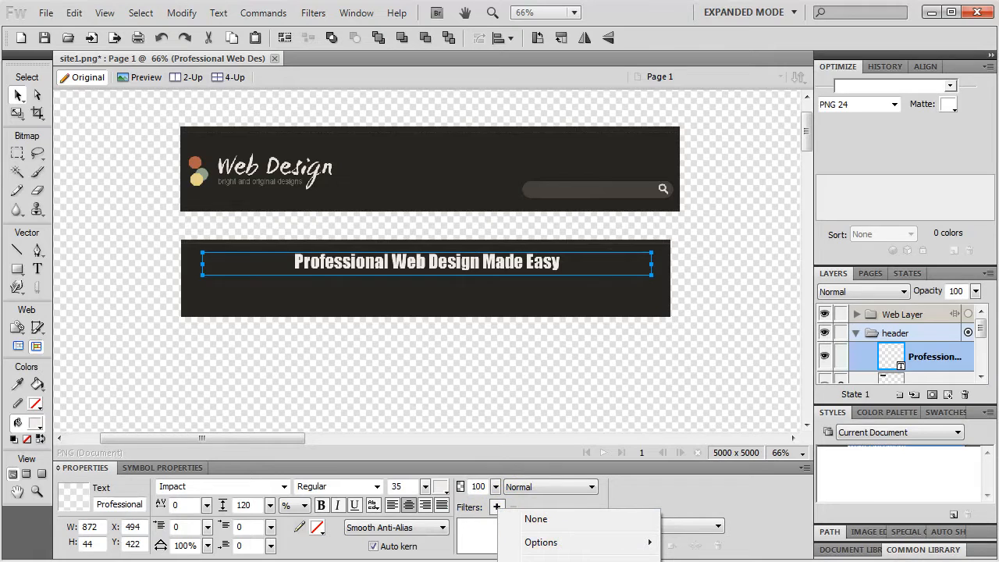
left_click(577, 561)
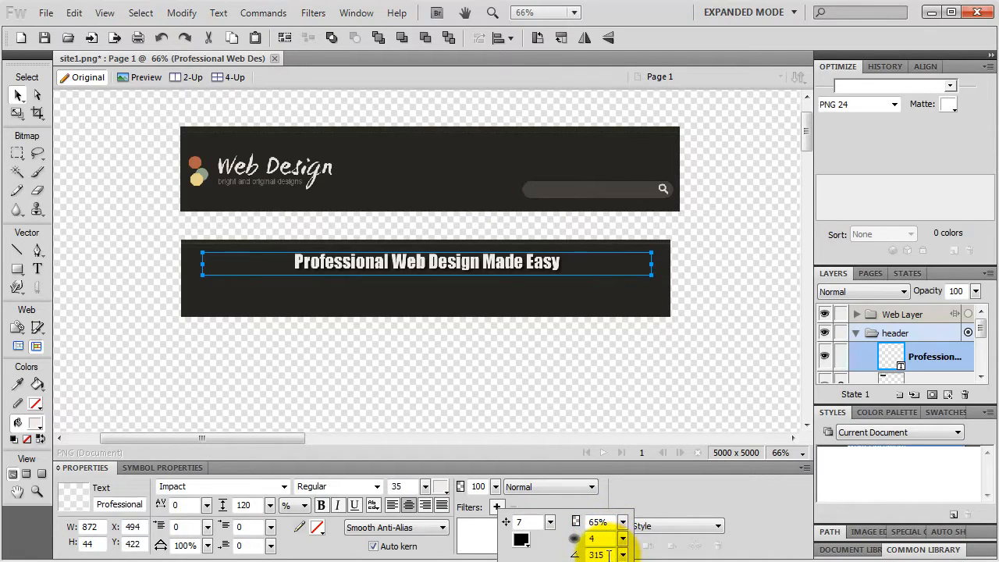
left_click(474, 538)
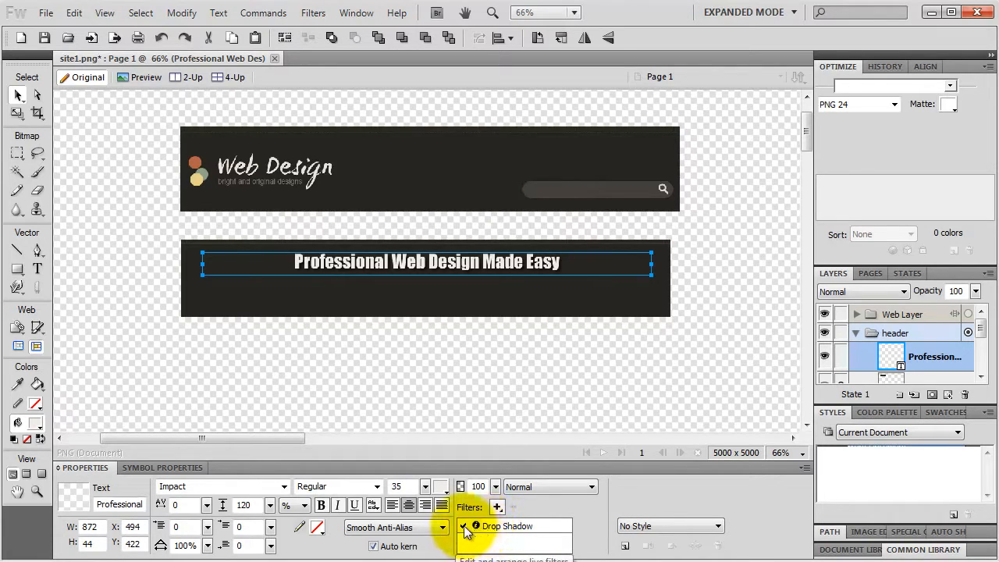
left_click(463, 527)
left_click(463, 527)
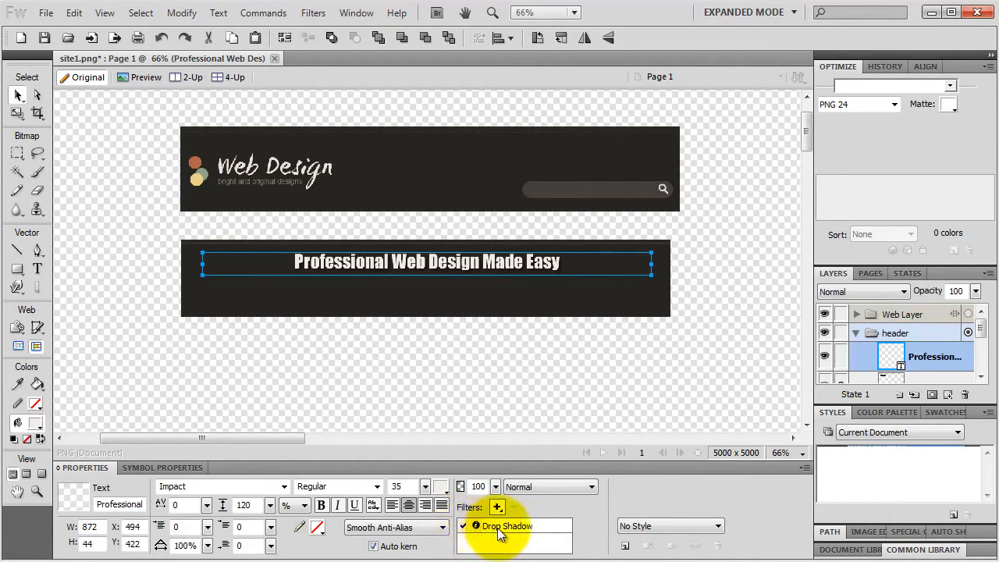
Step: Reopen the title's Drop Shadow settings, and delete the filter
left_click(502, 530)
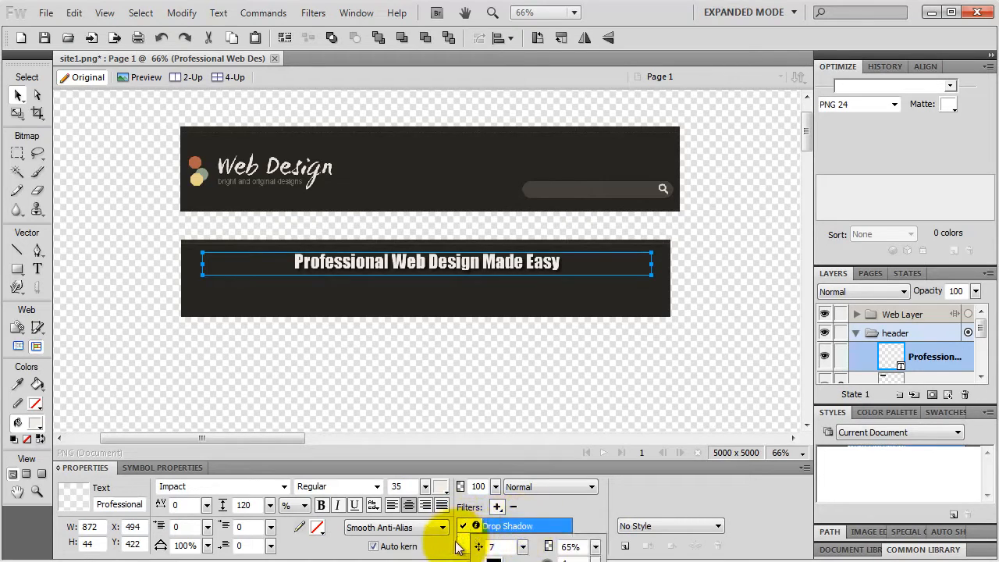
left_click(469, 538)
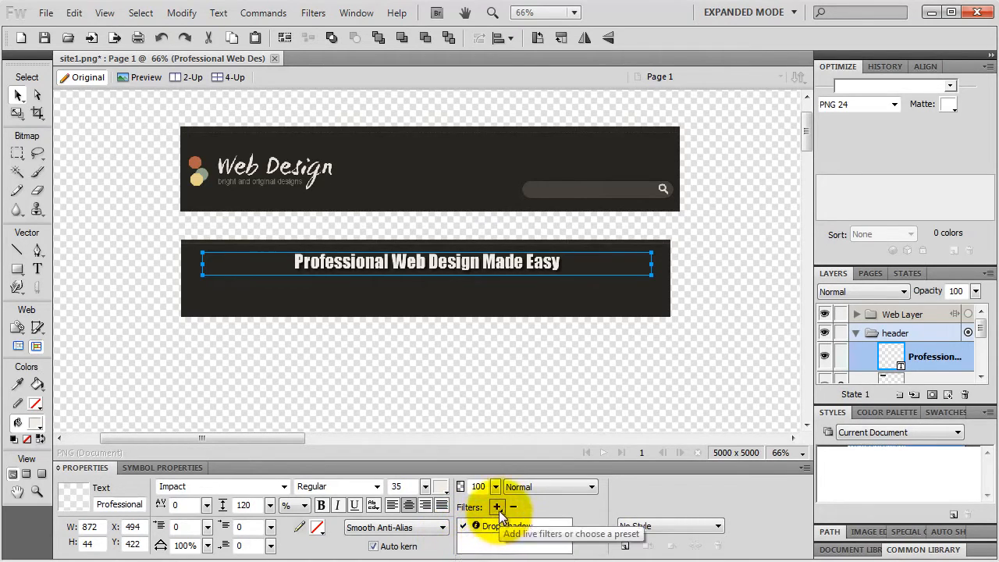
left_click(497, 528)
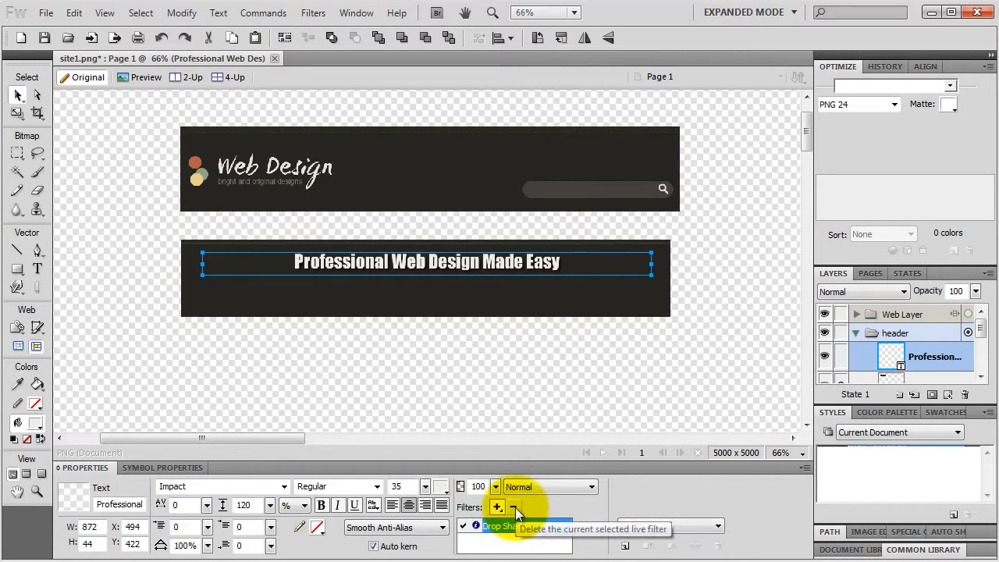
left_click(515, 508)
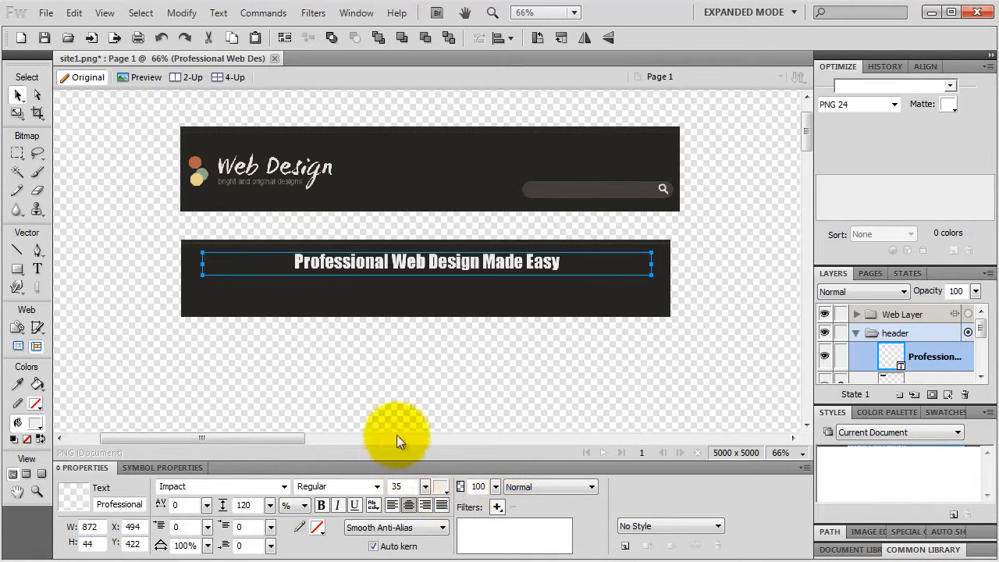
Step: Duplicate the title just below the original and apply Wood 003 from Wood Styles to the copy
left_click_drag(400, 265, 400, 294)
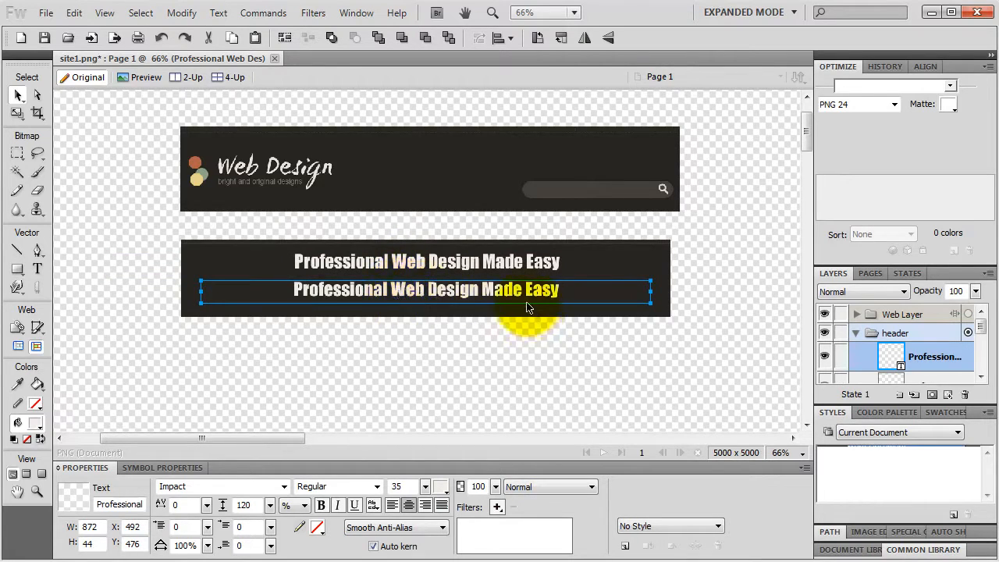
left_click(878, 434)
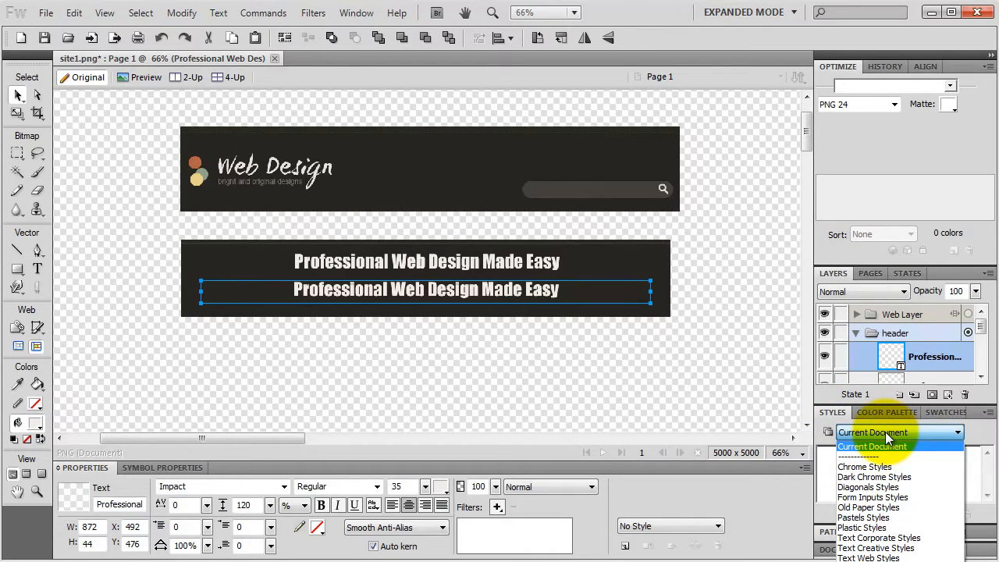
left_click(866, 550)
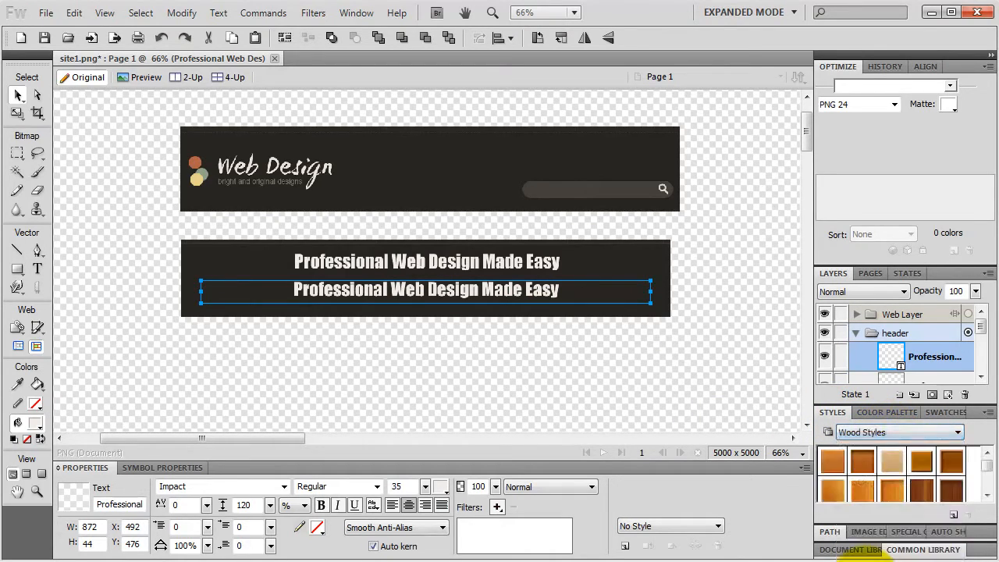
left_click(892, 464)
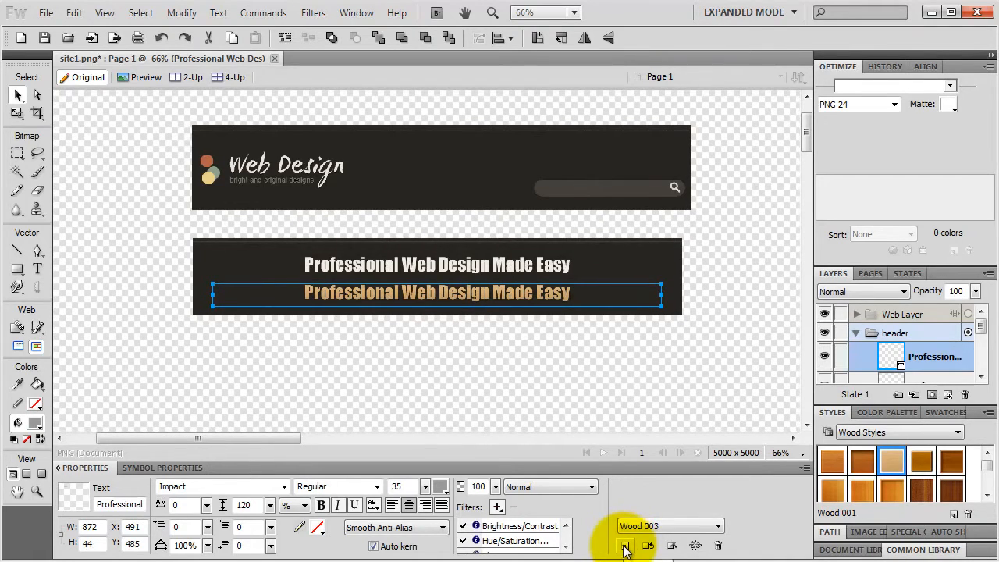
Step: Delete the plain cream title and move the wood-styled copy up to about the vertical middle of the blank header
left_click(487, 269)
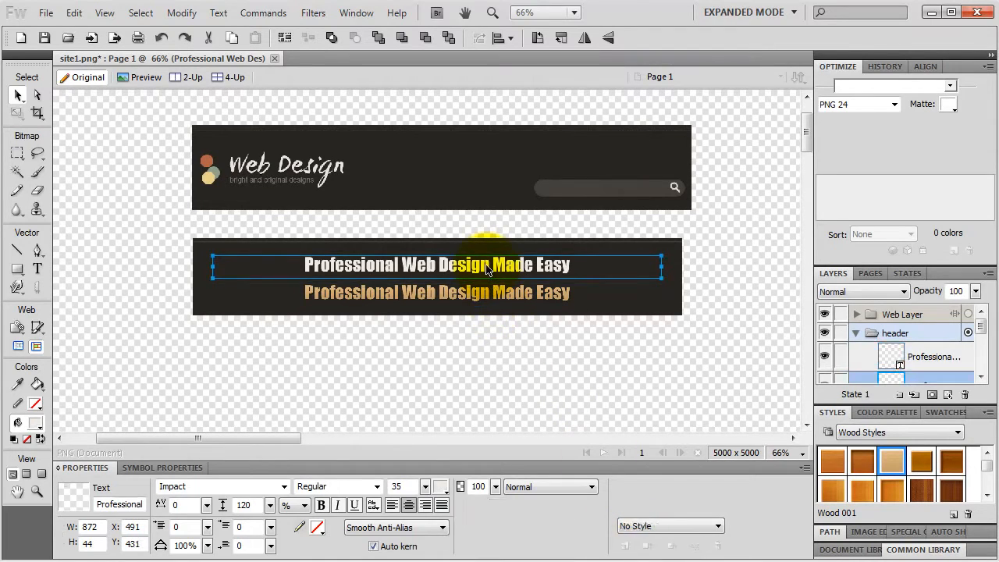
key("Delete")
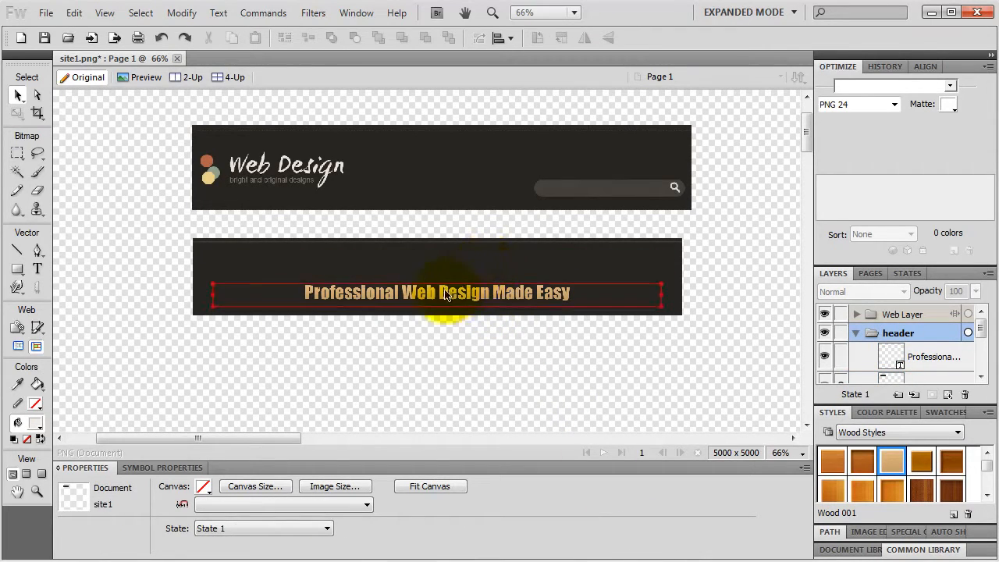
left_click_drag(441, 291, 432, 281)
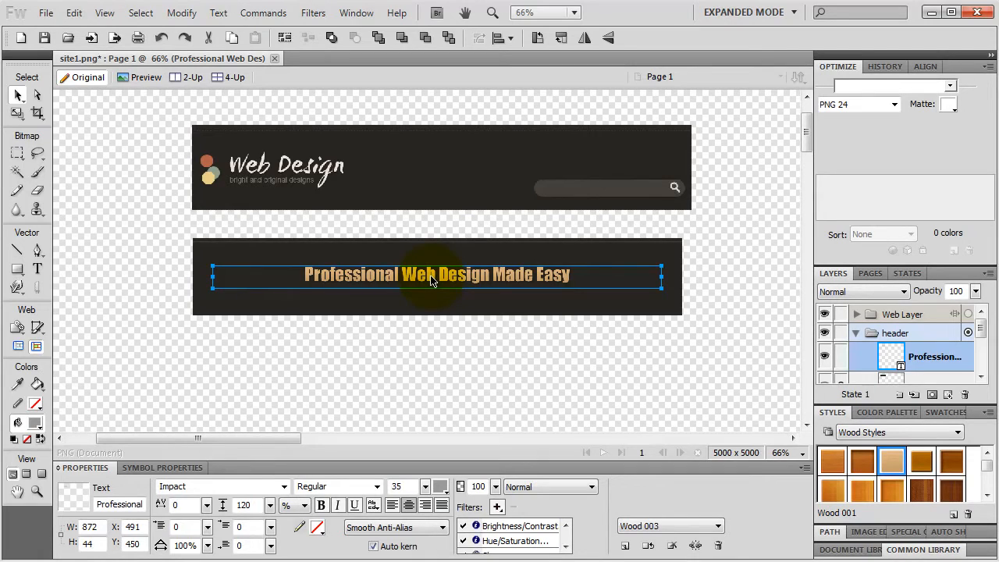
Step: Draw a textured rectangle about 950 by 489 px, starting at the blank header's upper-left corner
left_click(18, 268)
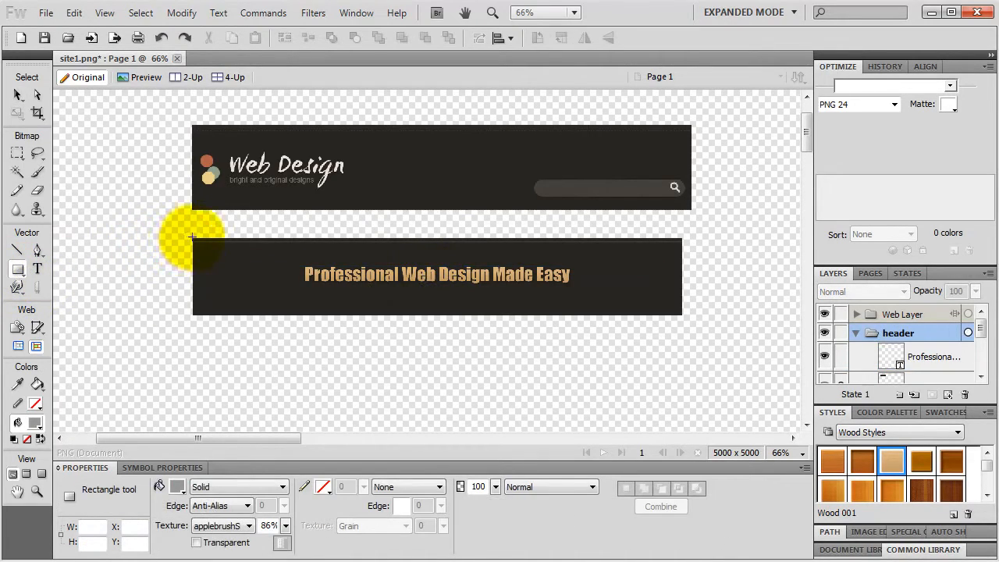
mouse_move(191, 237)
left_mouse_down()
mouse_move(402, 313)
mouse_move(635, 430)
mouse_move(676, 362)
mouse_move(686, 368)
left_mouse_up()
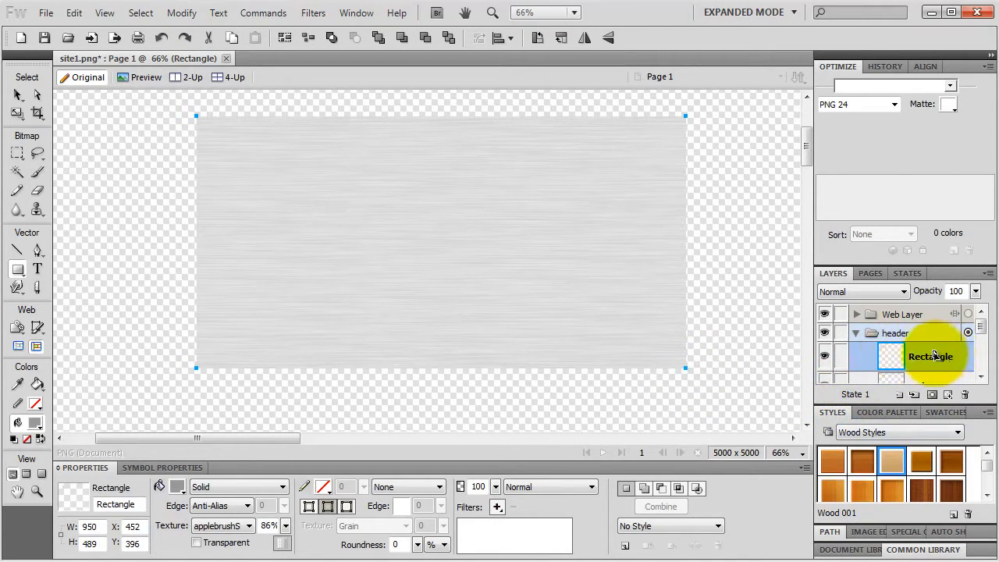
Step: Move the textured rectangle beneath the locked bitmap at the end of the header layer, and collapse the layer
mouse_move(934, 357)
left_mouse_down()
mouse_move(930, 383)
mouse_move(926, 339)
left_mouse_up()
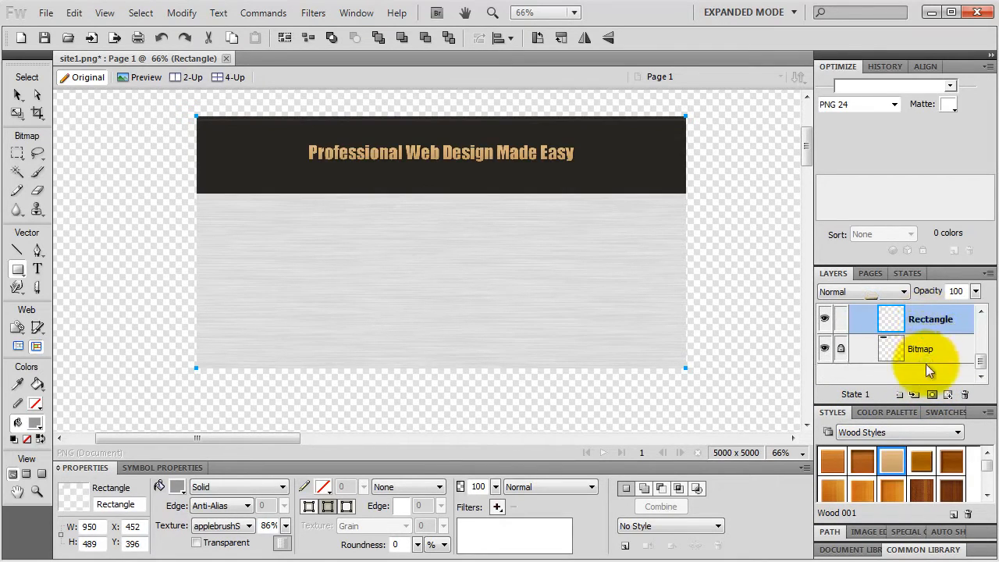
double_click(929, 321)
left_click_drag(888, 324, 923, 367)
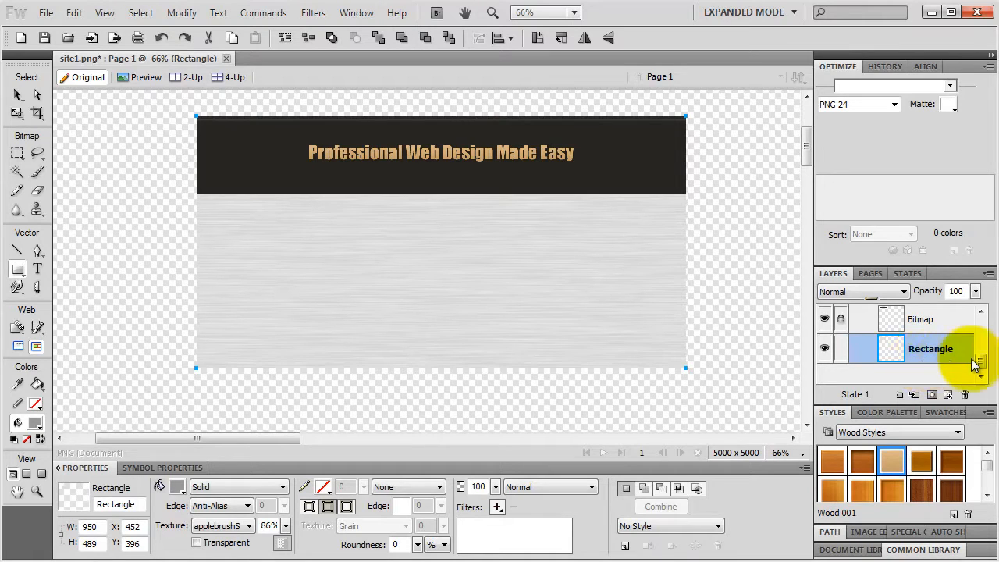
left_click_drag(980, 364, 980, 325)
left_click(856, 333)
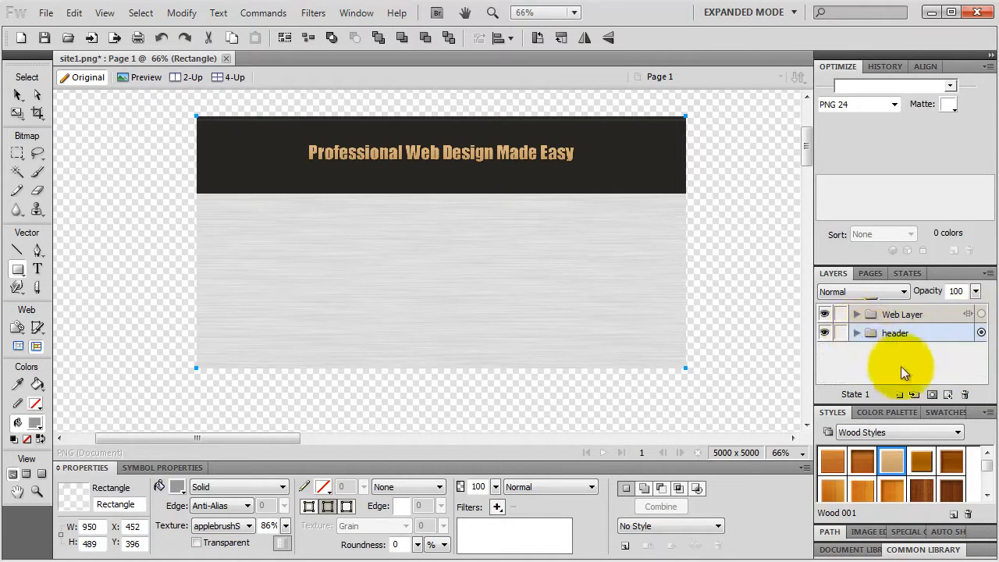
Step: Create a new layer and name it background
left_click(914, 394)
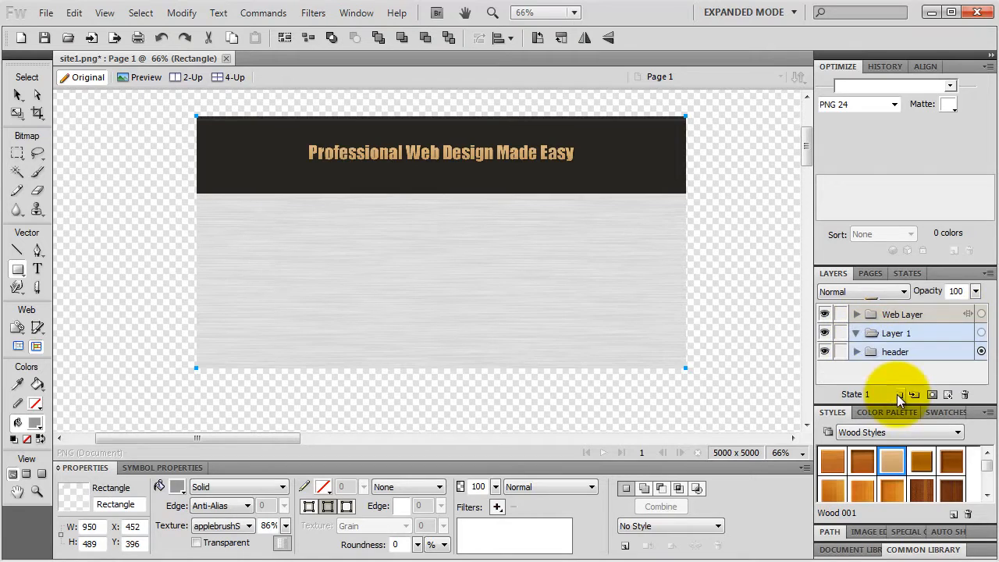
double_click(897, 333)
type("b")
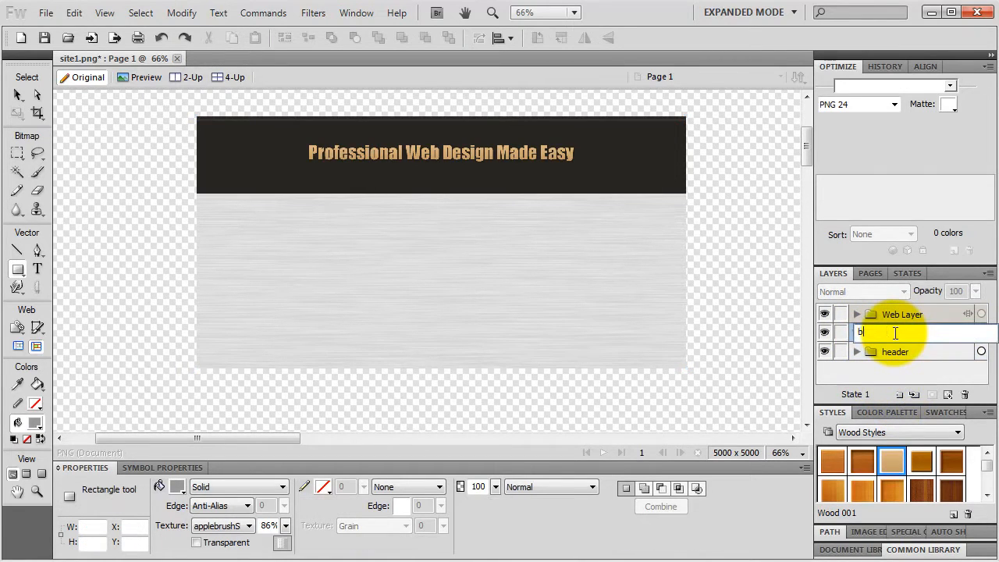
type("ackground")
key("Return")
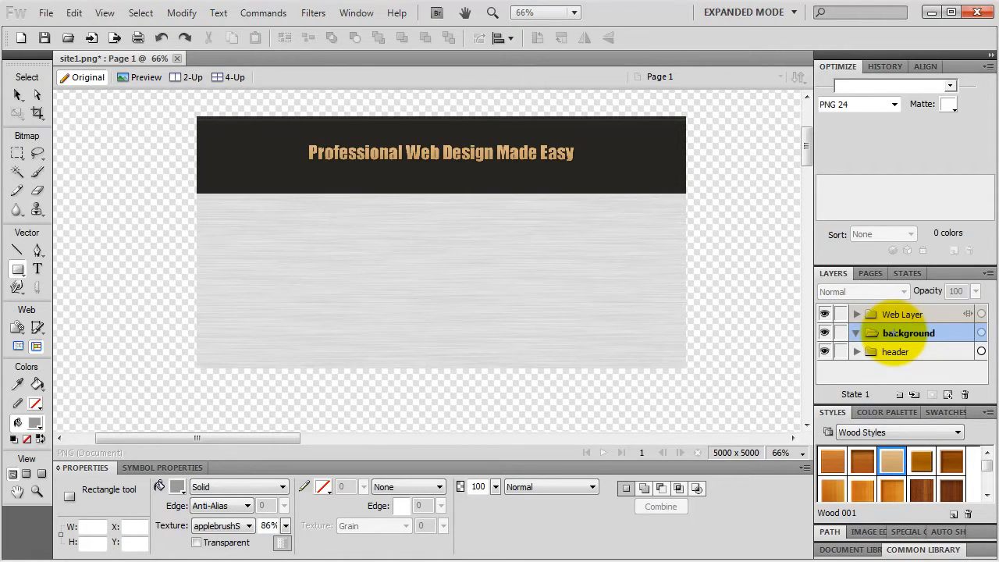
Step: Move the textured rectangle into the background layer, and place the header layer above the background layer
left_click(856, 351)
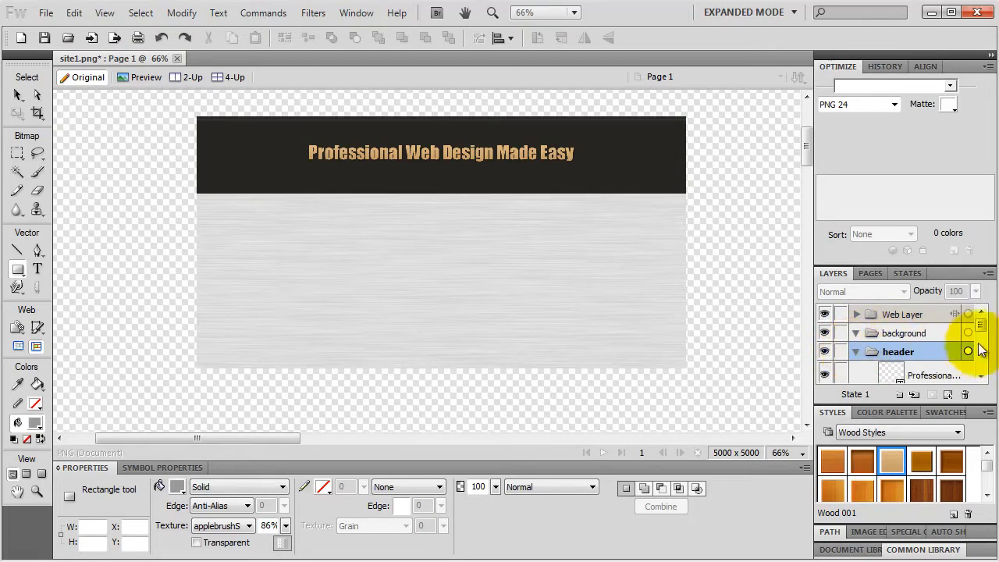
left_click_drag(981, 327, 936, 334)
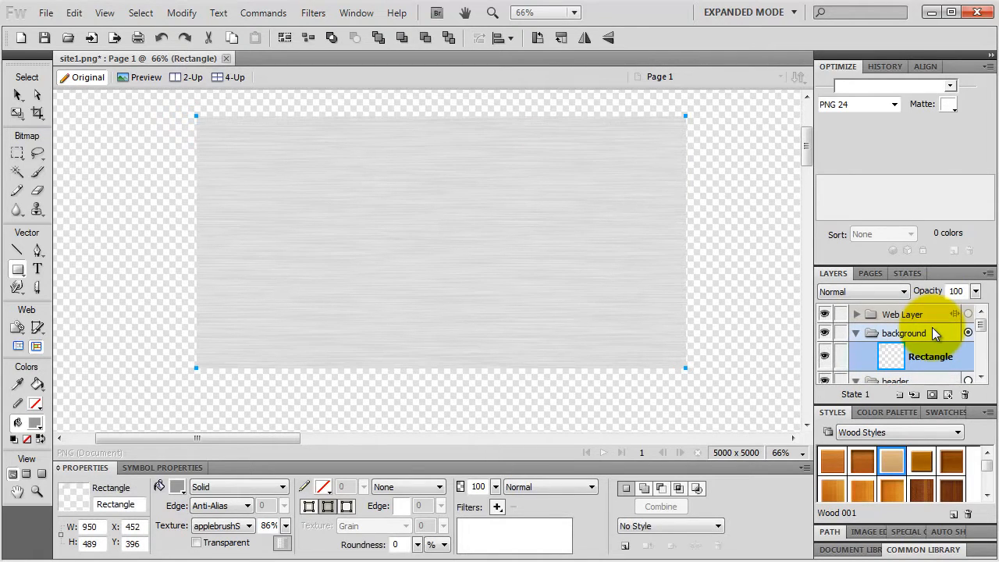
left_click(855, 333)
left_click(856, 352)
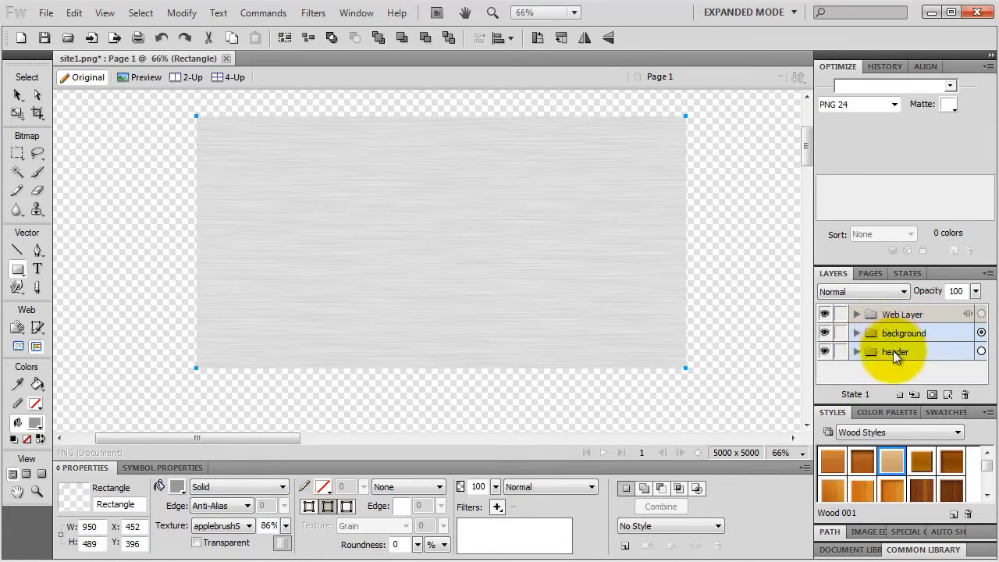
left_click_drag(893, 352, 906, 333)
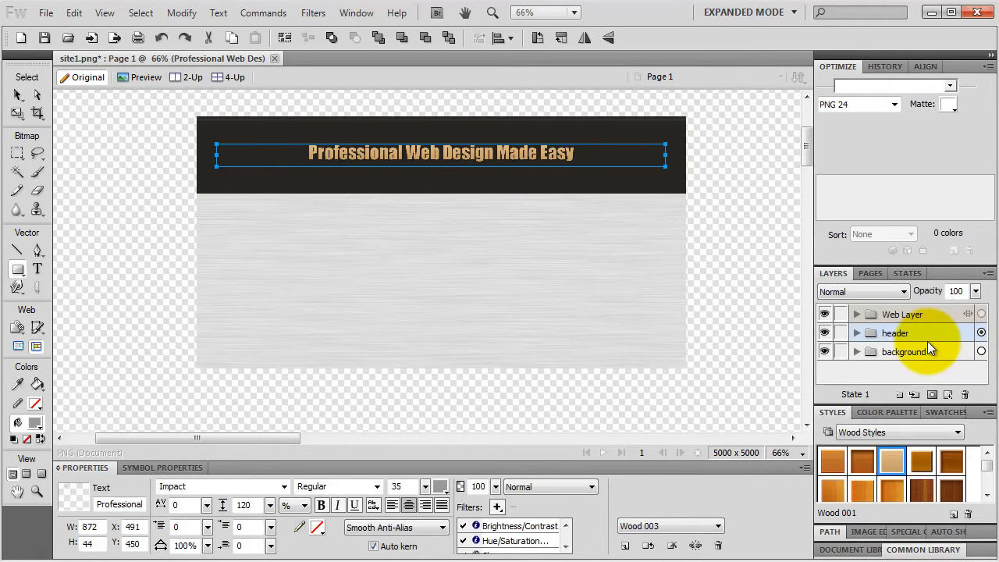
Step: Set the background rectangle's width to 920 and its height to 1500
left_click(856, 352)
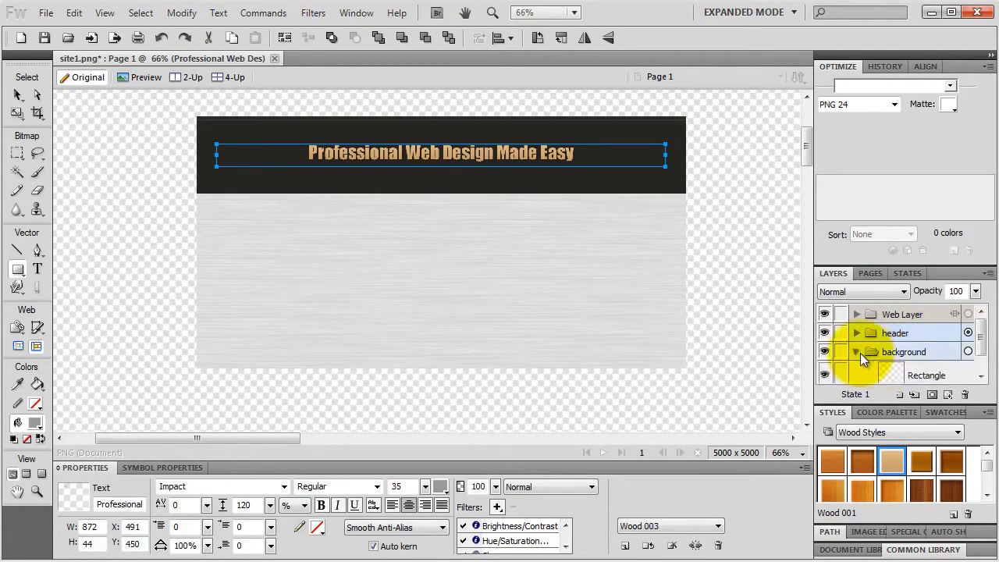
left_click(940, 376)
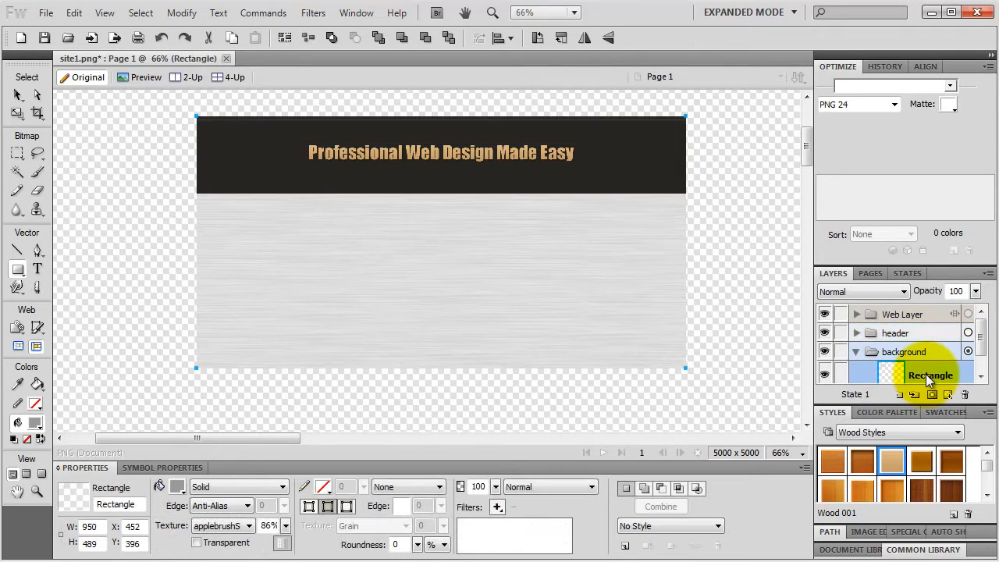
double_click(100, 527)
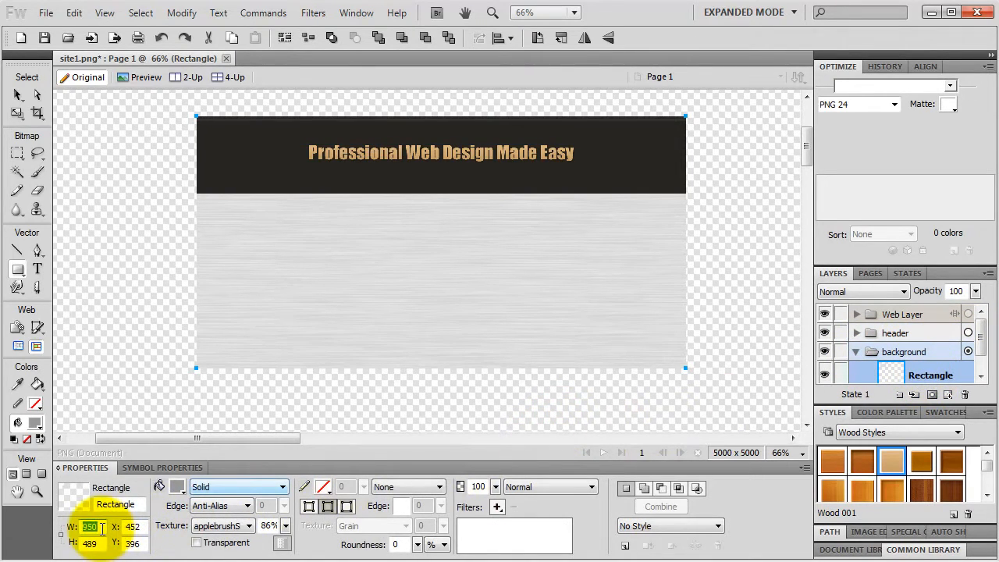
type("920")
key("Return")
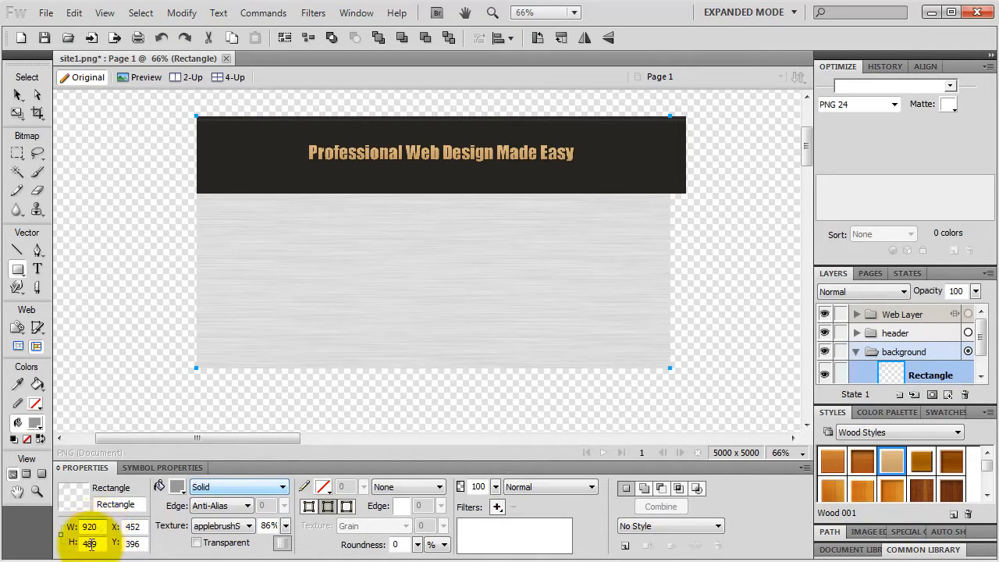
double_click(91, 544)
type("1500")
key("Return")
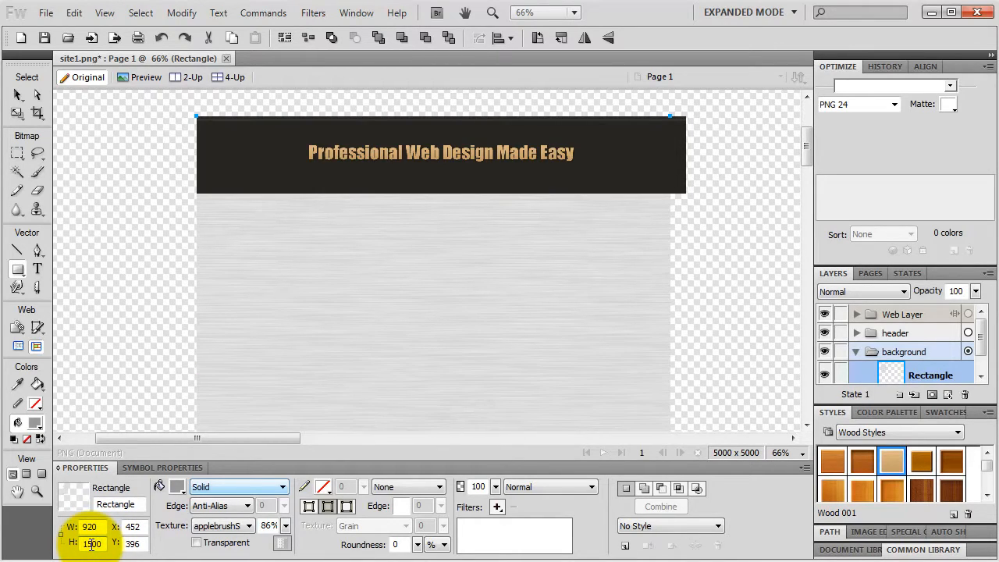
Step: Change the background rectangle's fill to white and reduce its texture amount to 0
left_click(177, 486)
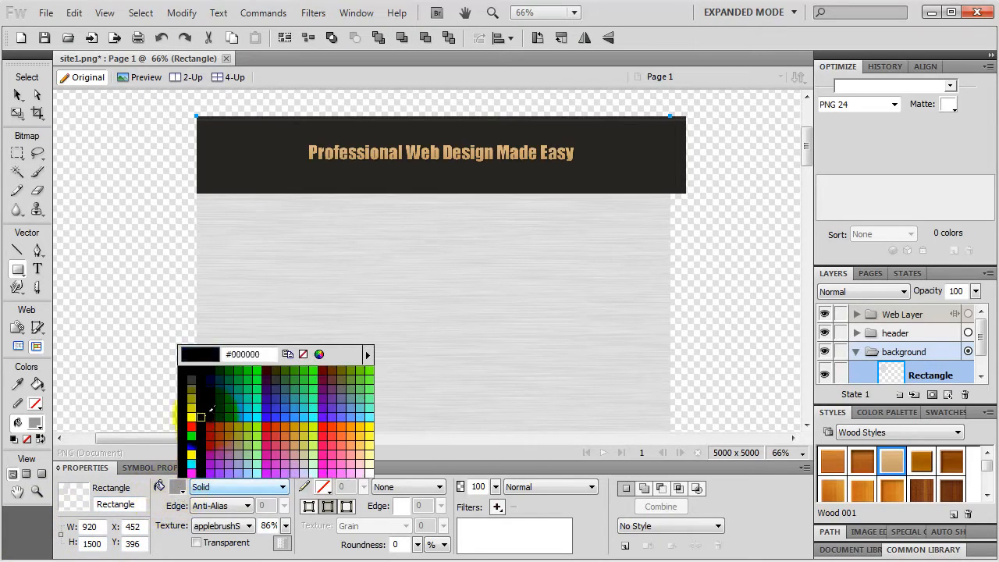
left_click(192, 415)
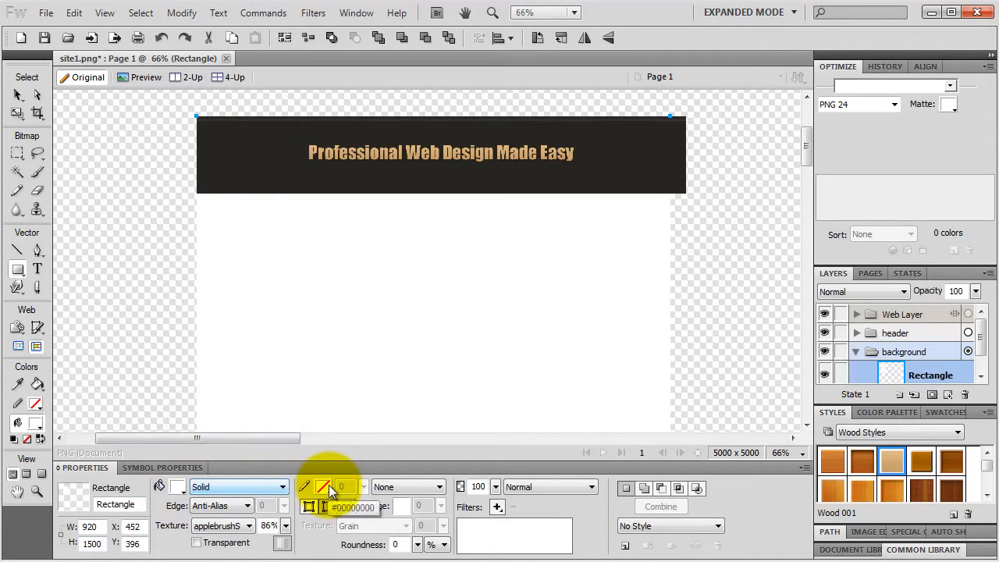
left_click_drag(285, 525, 289, 561)
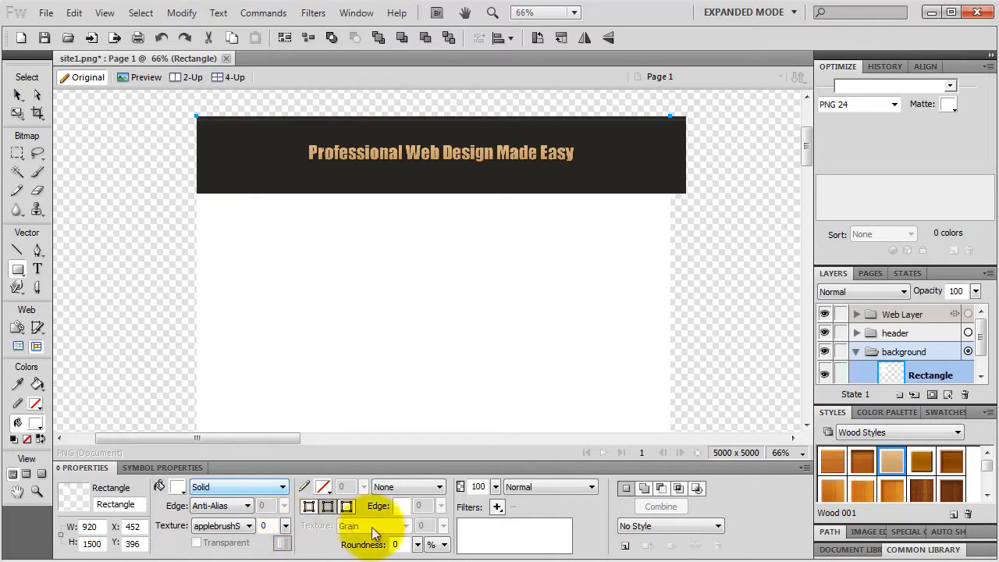
Step: Add a dark grey Glow filter to the background rectangle with width 2, opacity 75% and softness 10
left_click(497, 507)
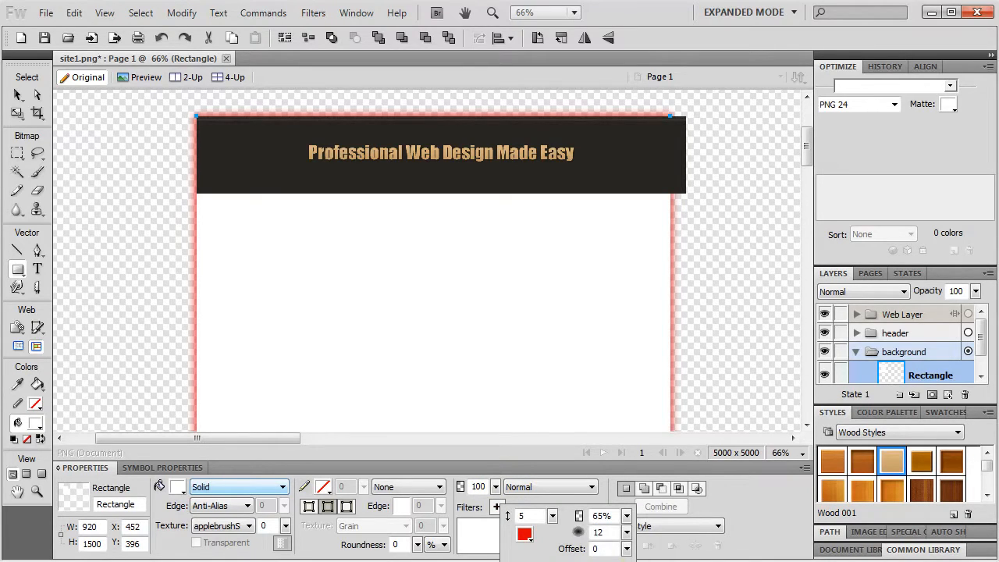
left_click(525, 534)
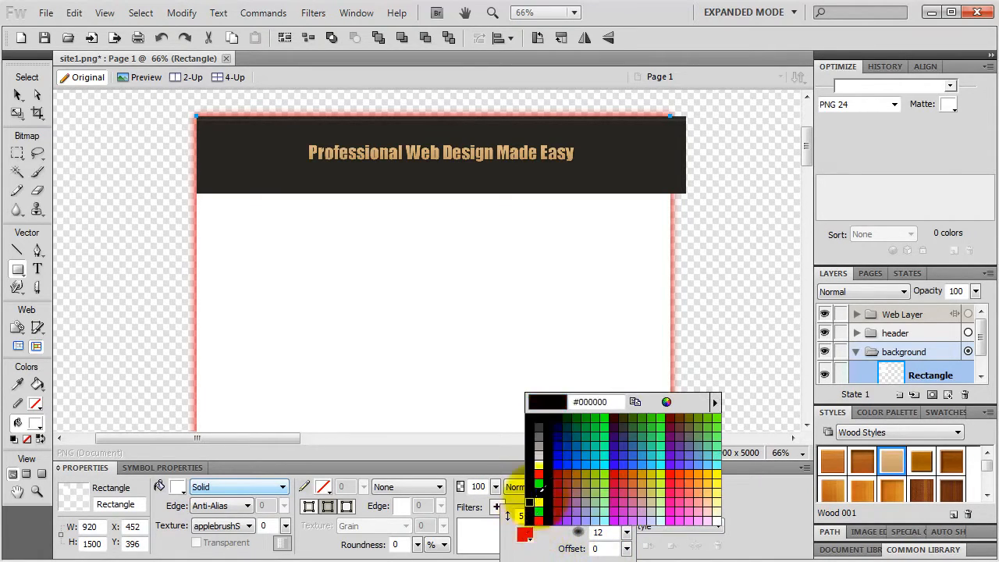
left_click(542, 429)
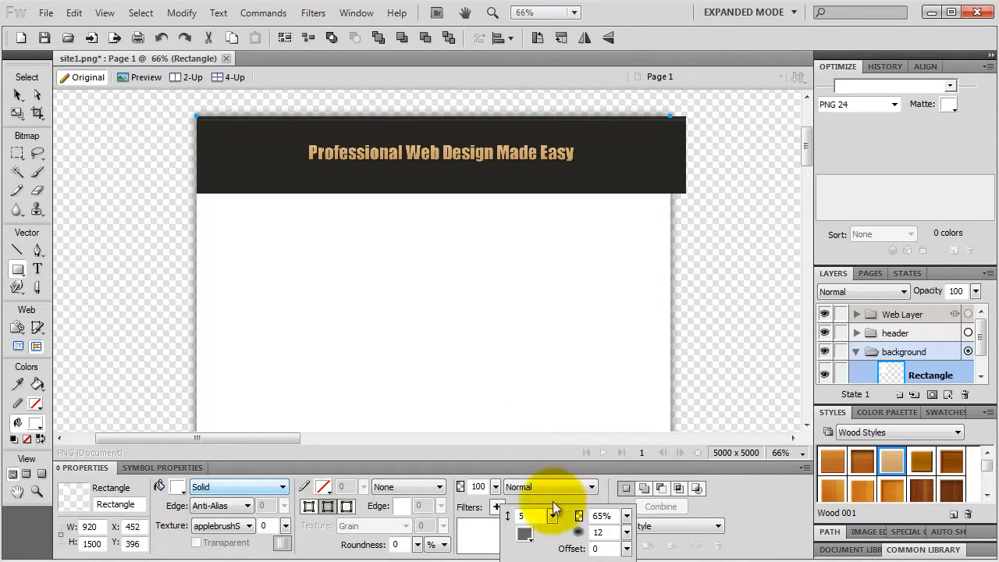
left_click_drag(553, 508, 556, 526)
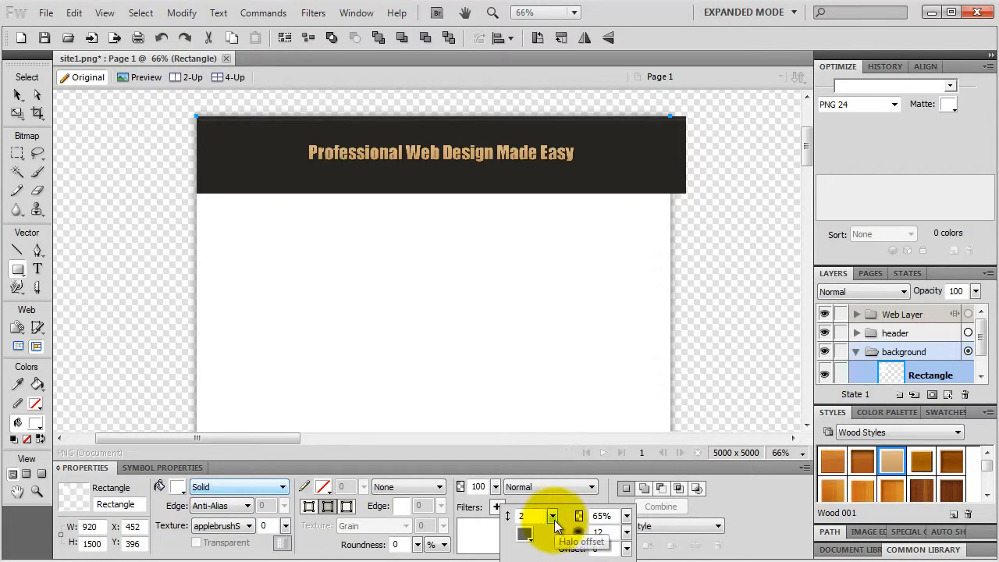
left_click_drag(627, 516, 631, 537)
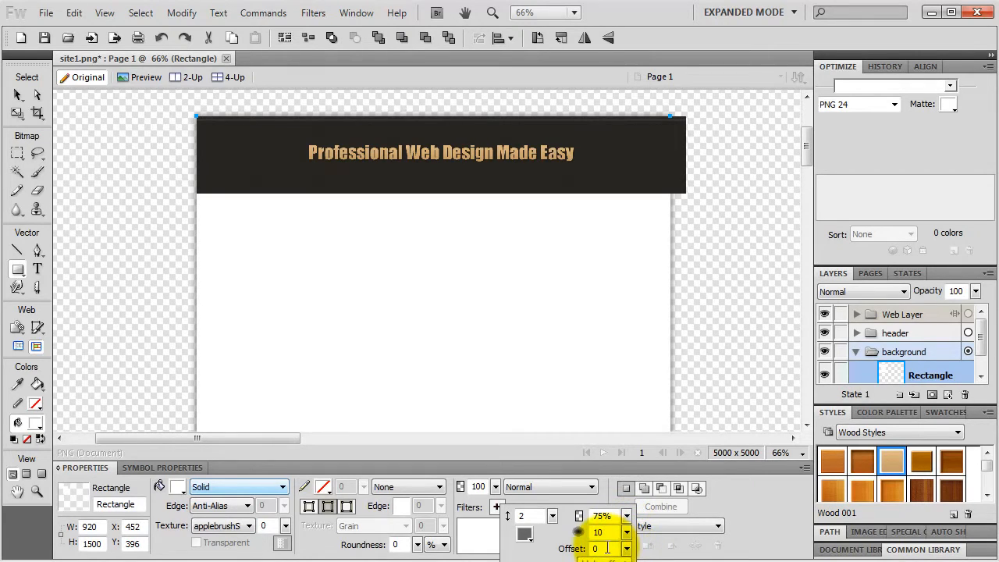
left_click(473, 542)
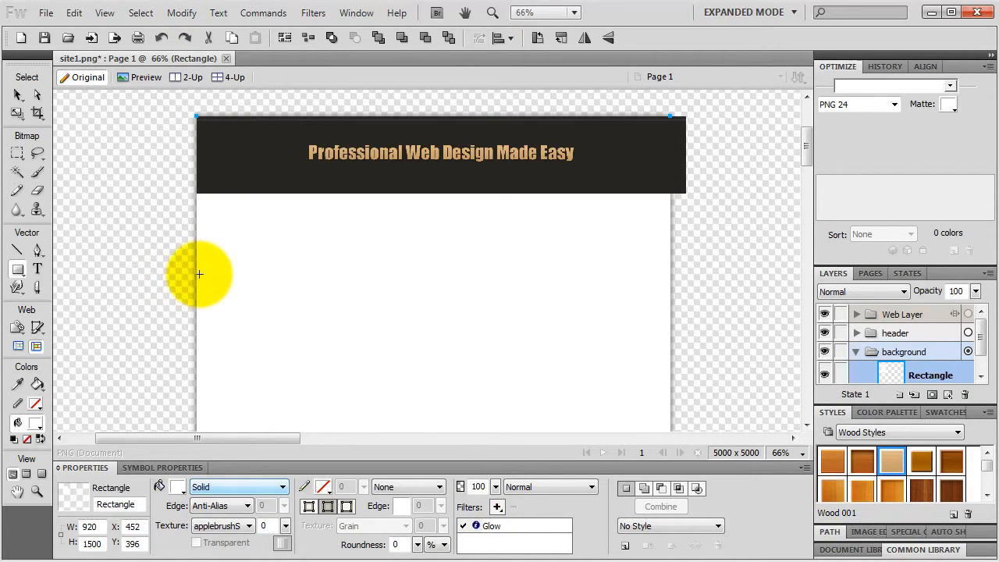
Step: Set the background rectangle's corner roundness to 5%, and check its lower-right corner
double_click(398, 544)
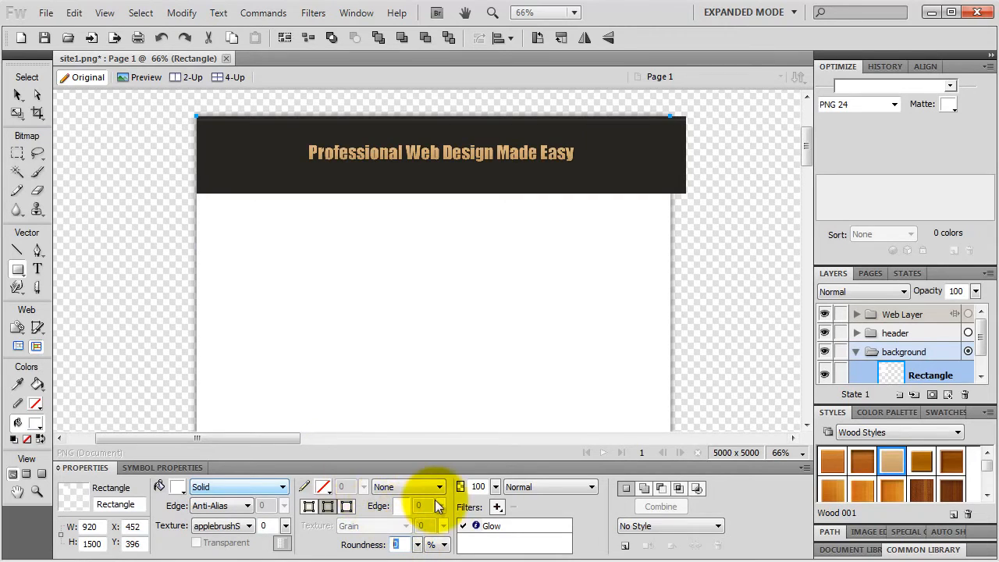
type("5")
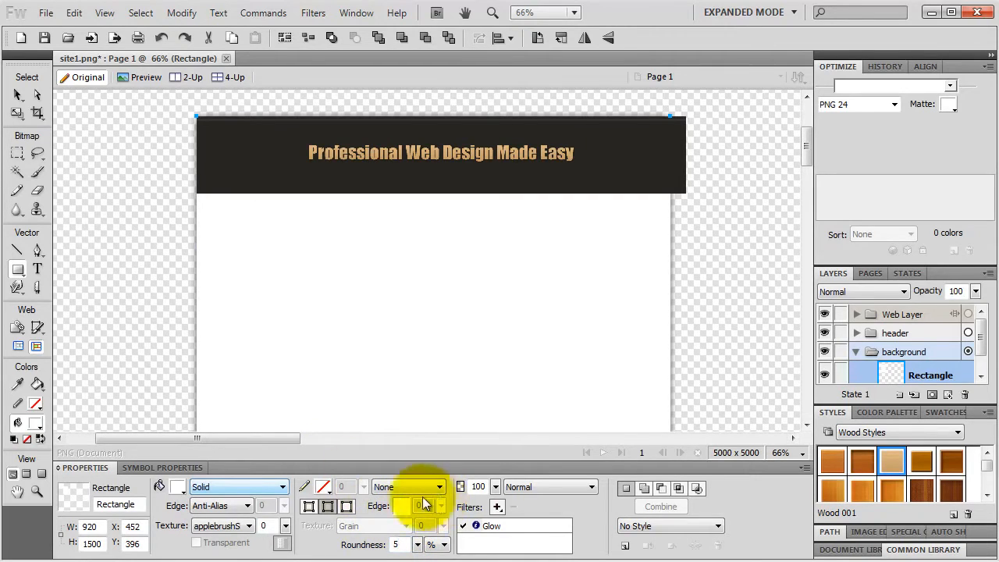
key("space")
left_click_drag(576, 360, 457, 105)
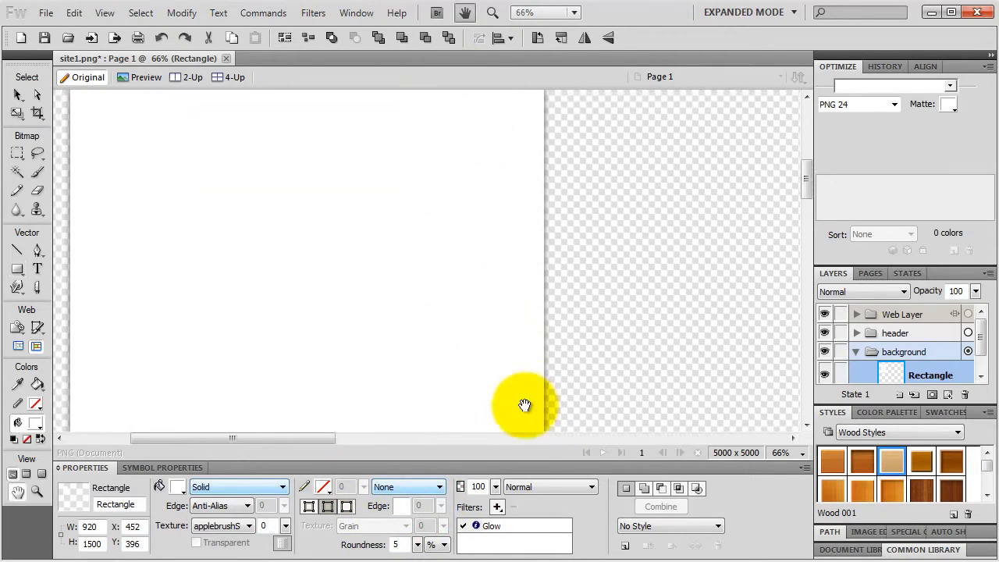
left_click_drag(525, 407, 479, 181)
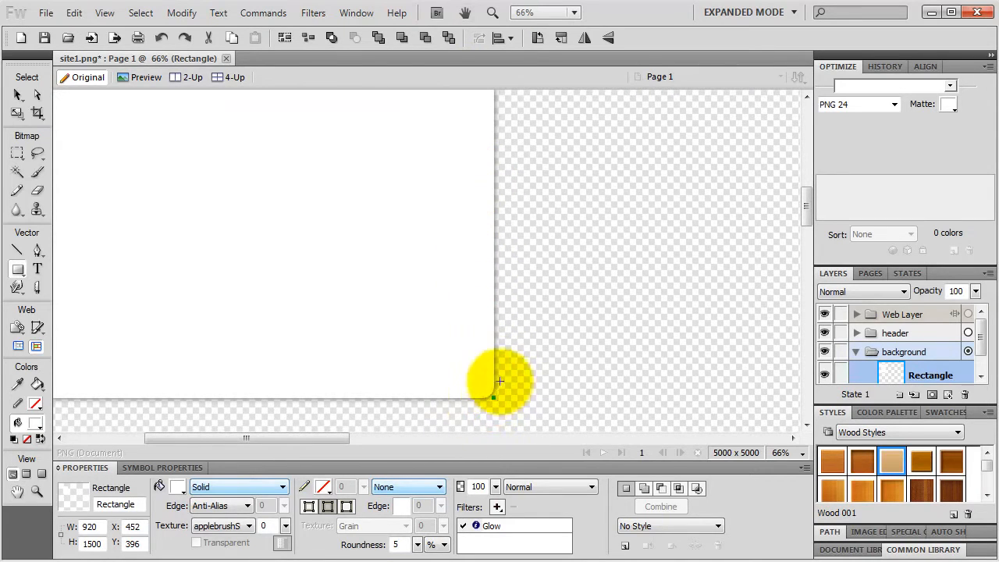
key("space")
left_click_drag(410, 180, 525, 400)
left_click_drag(414, 125, 508, 258)
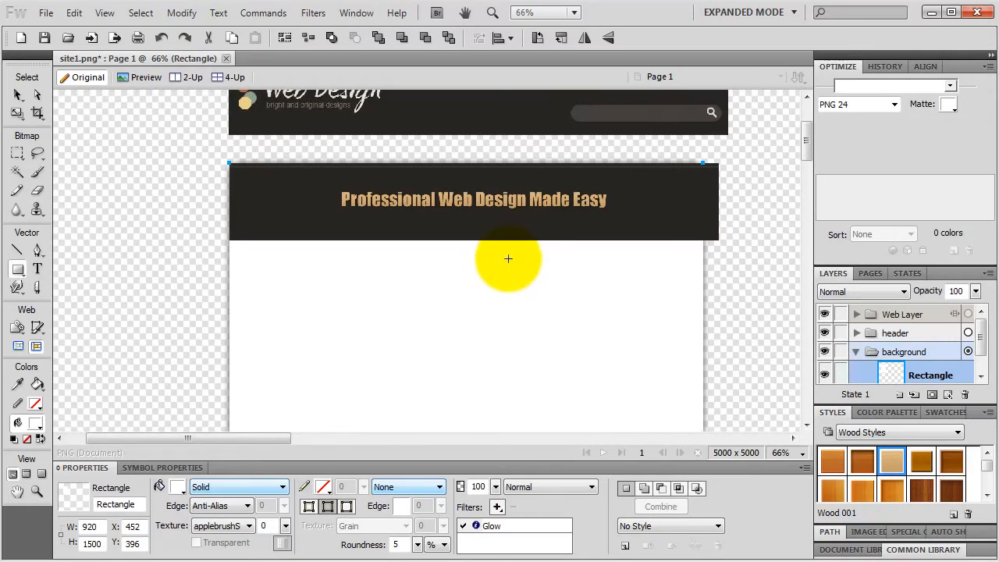
Step: Move the white rectangle to X 467, Y 437, centred beneath the header with its upper edge hidden, and lock it
left_click(18, 95)
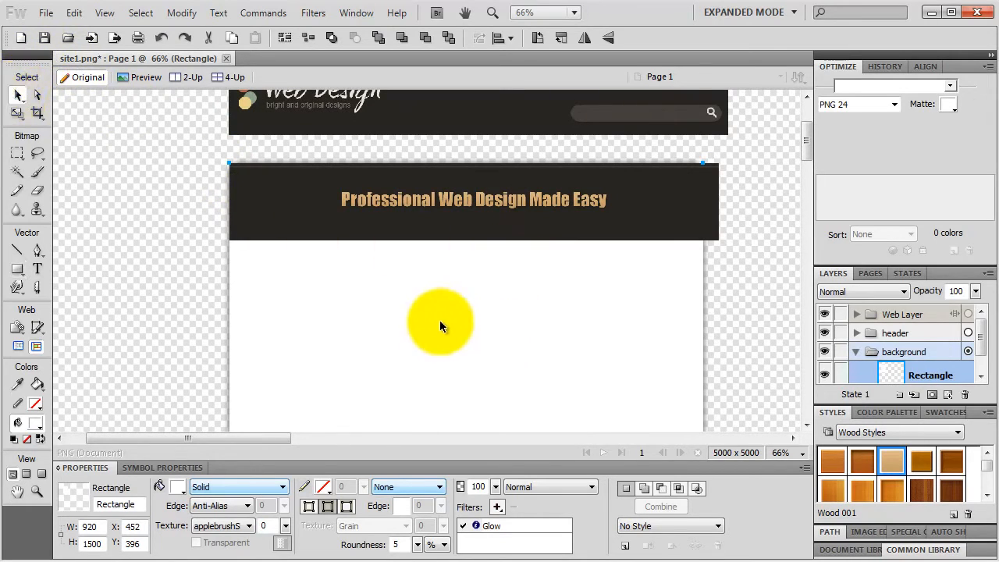
left_click_drag(439, 320, 447, 340)
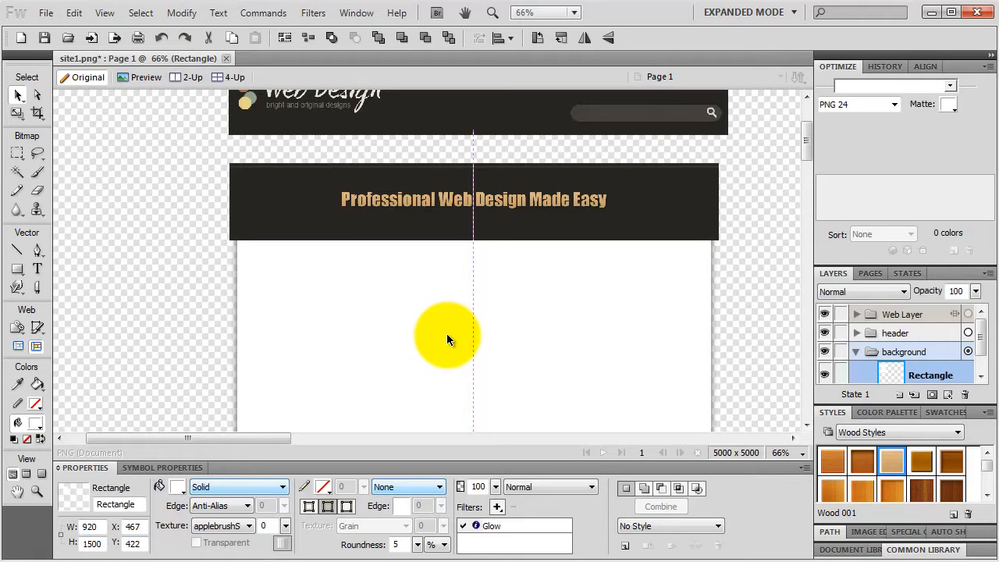
left_click_drag(447, 338, 444, 346)
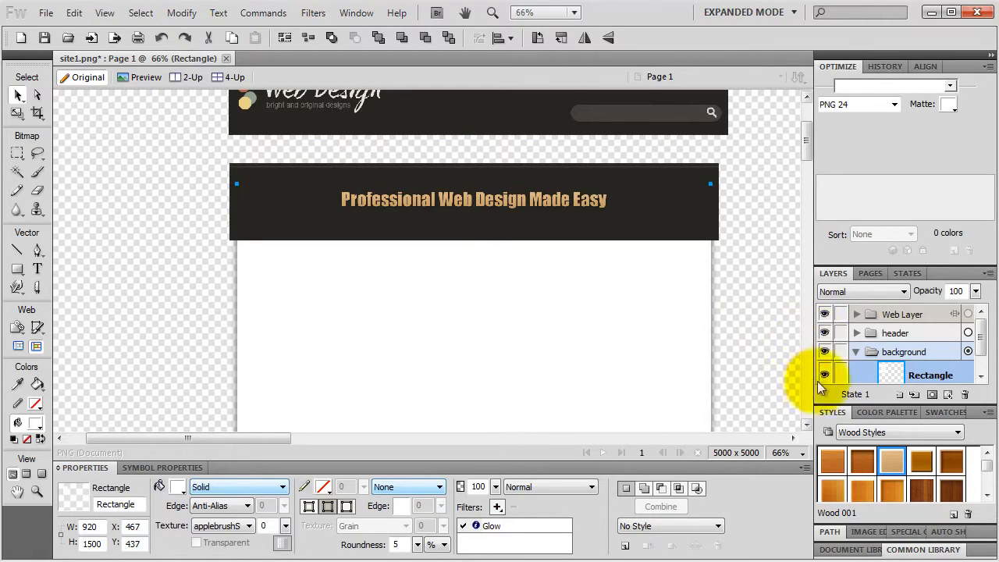
left_click(841, 373)
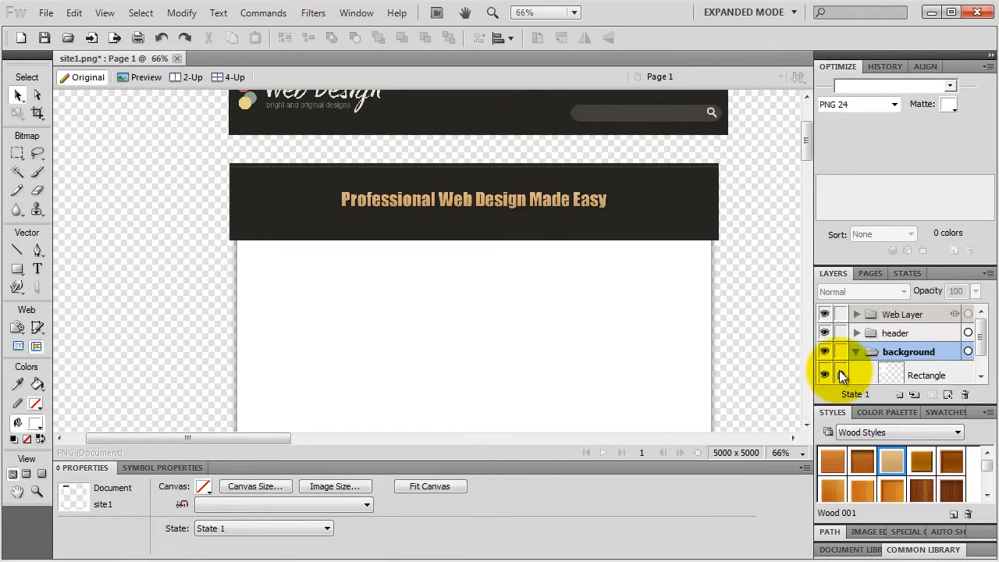
left_click(840, 373)
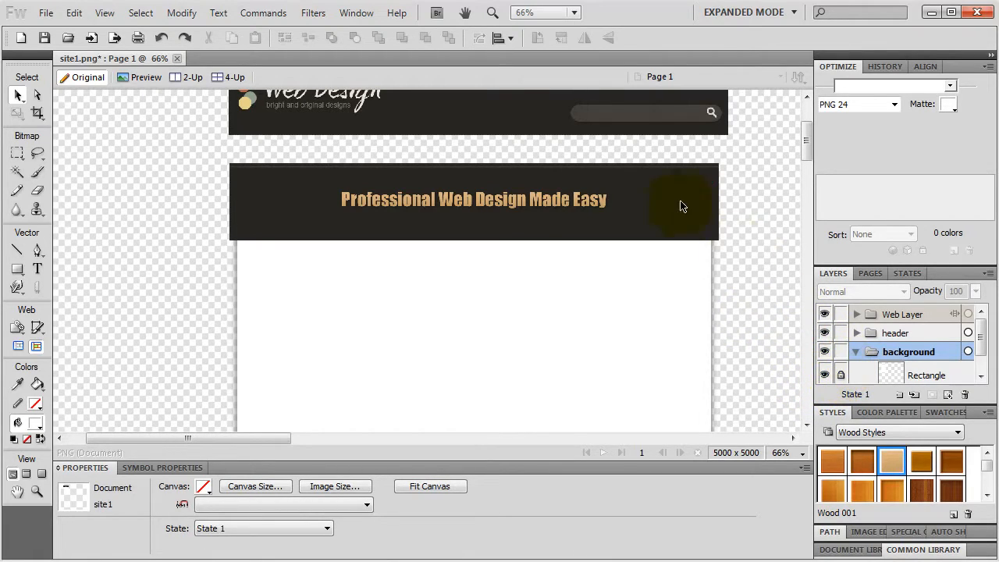
Step: Draw a right-pointing arrow about 125 by 75 px just below the header's right end and fill it with #333333
left_click(493, 12)
left_click_drag(642, 339, 783, 199)
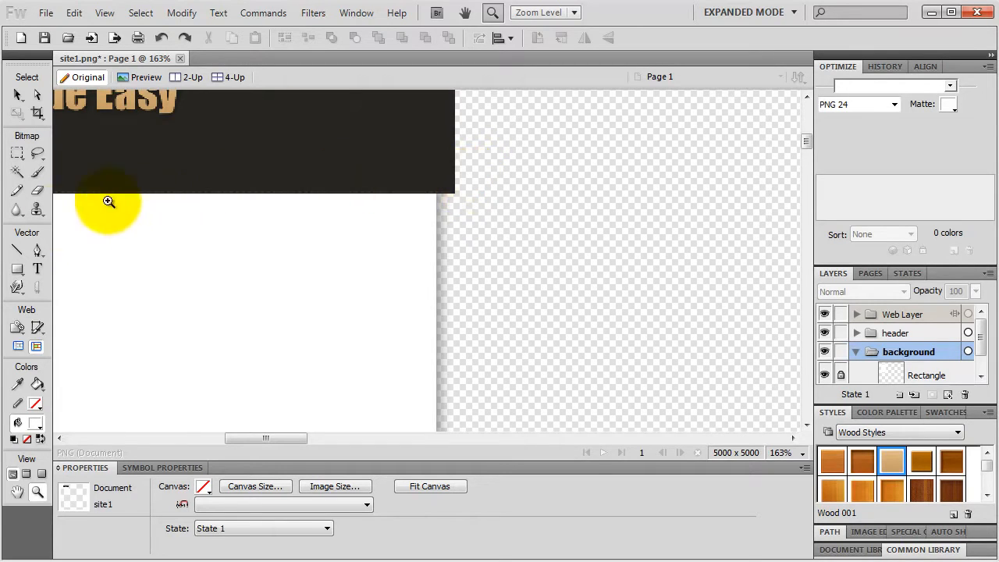
left_click(18, 269)
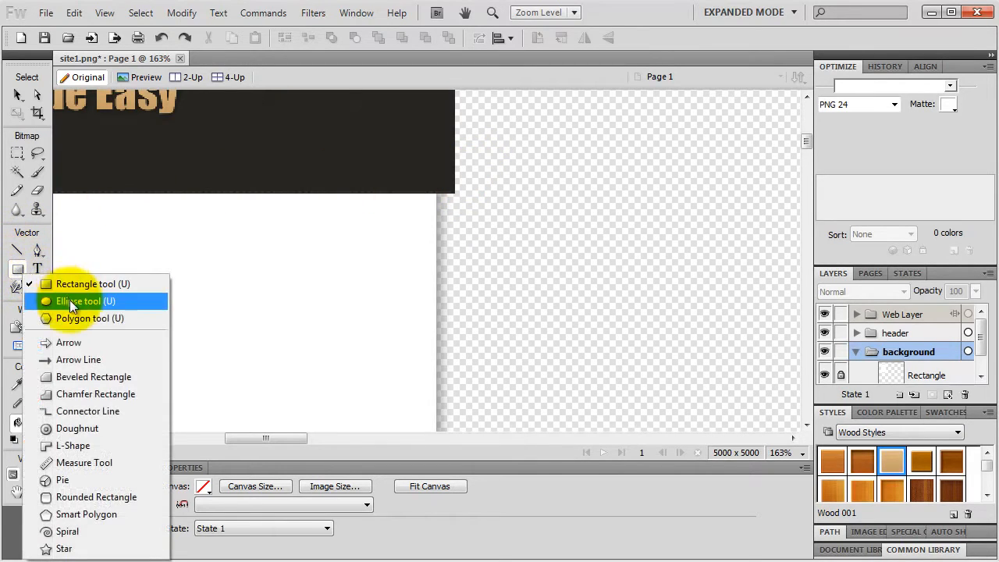
left_click(72, 340)
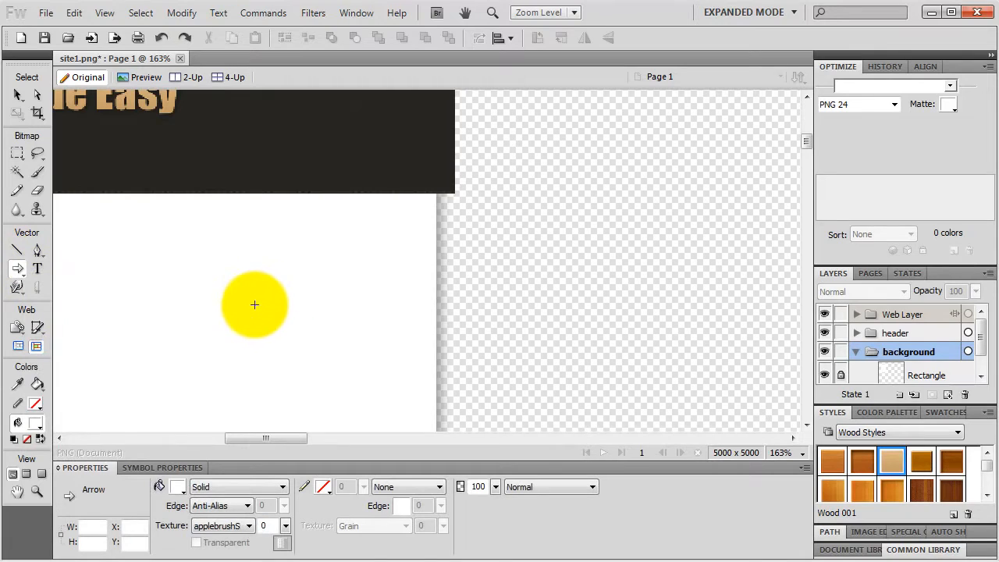
left_click_drag(213, 308, 372, 212)
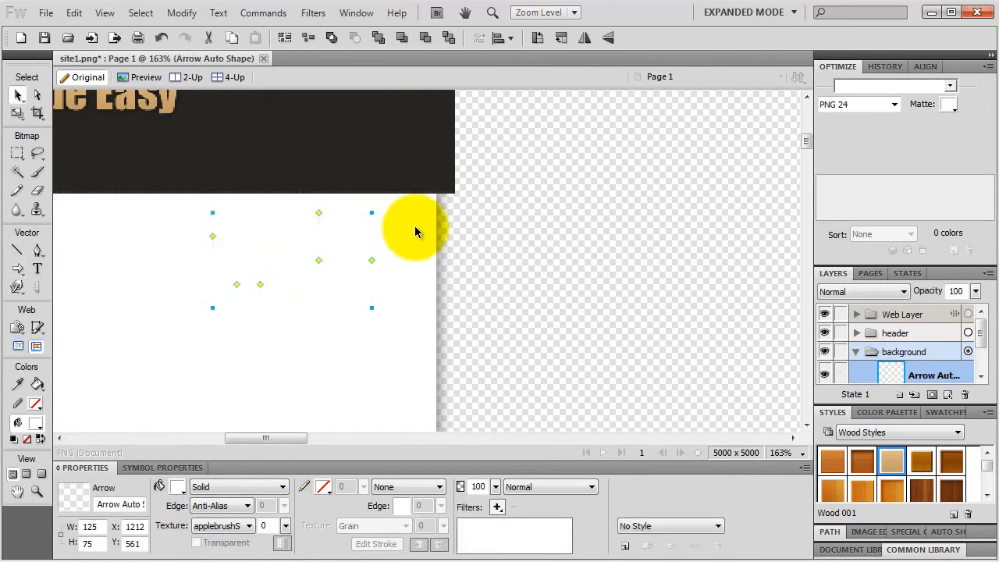
left_click(179, 488)
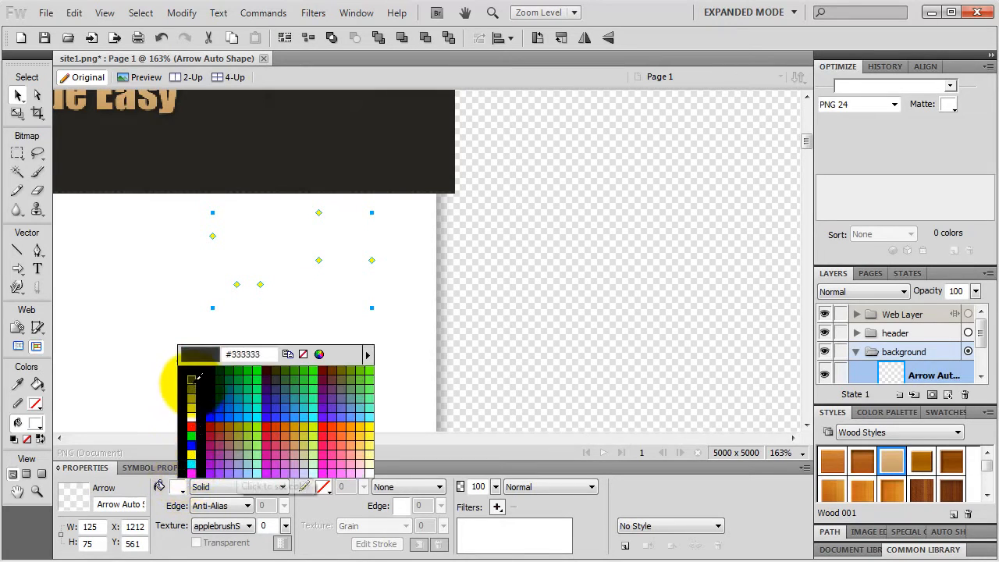
left_click(194, 373)
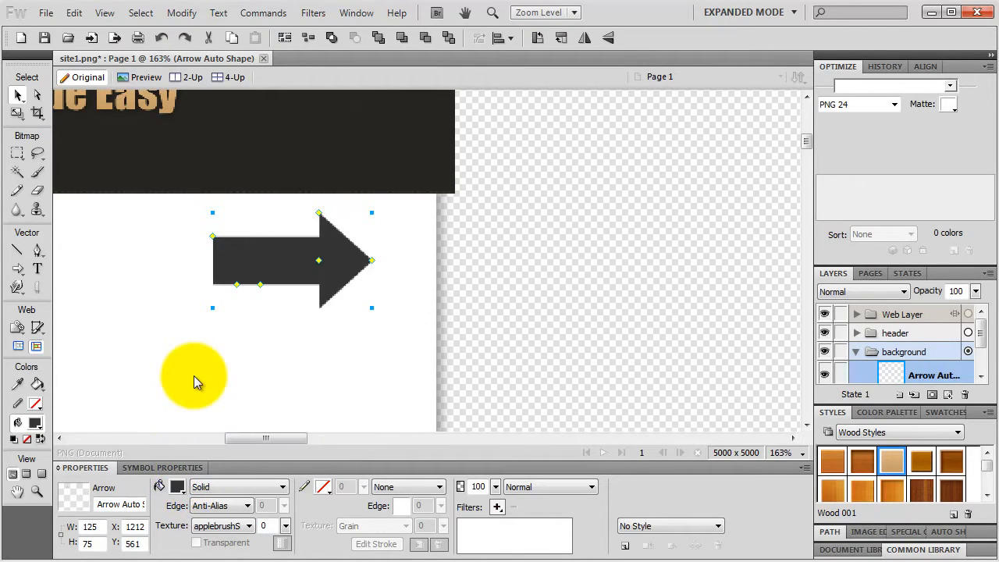
Step: Resize the arrow to 100 px wide and 50 px high
double_click(89, 527)
type("100")
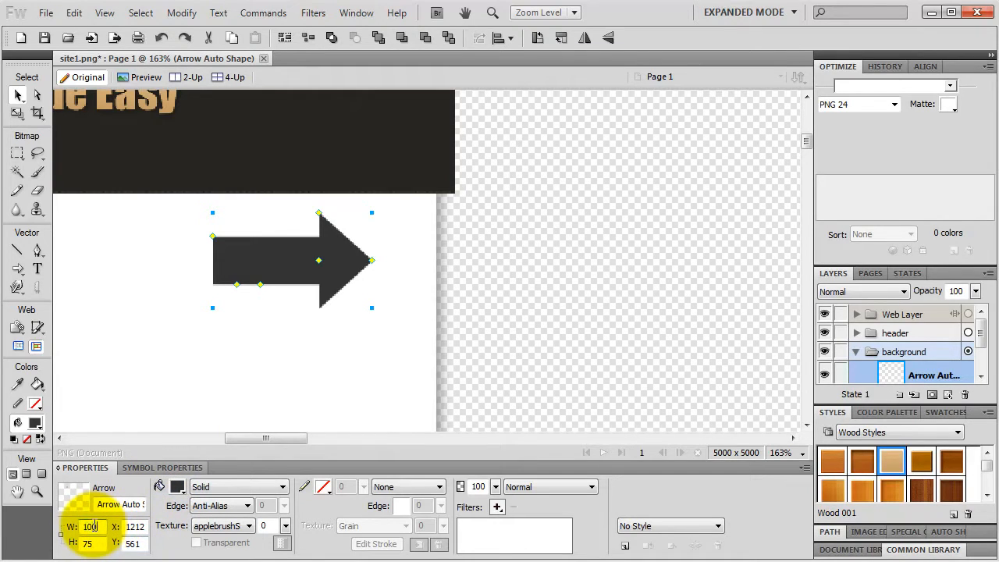
key("Return")
double_click(91, 541)
type("50")
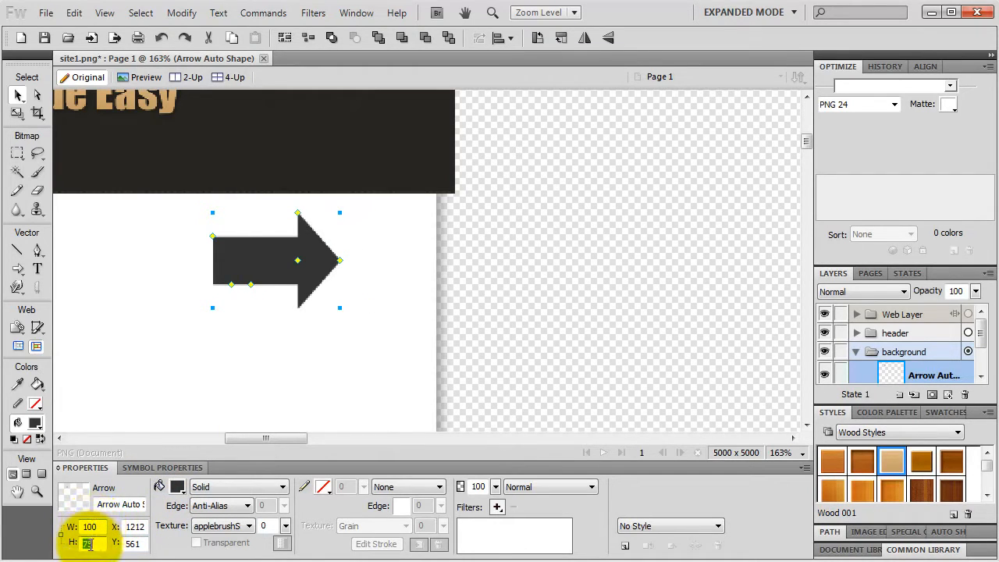
key("Return")
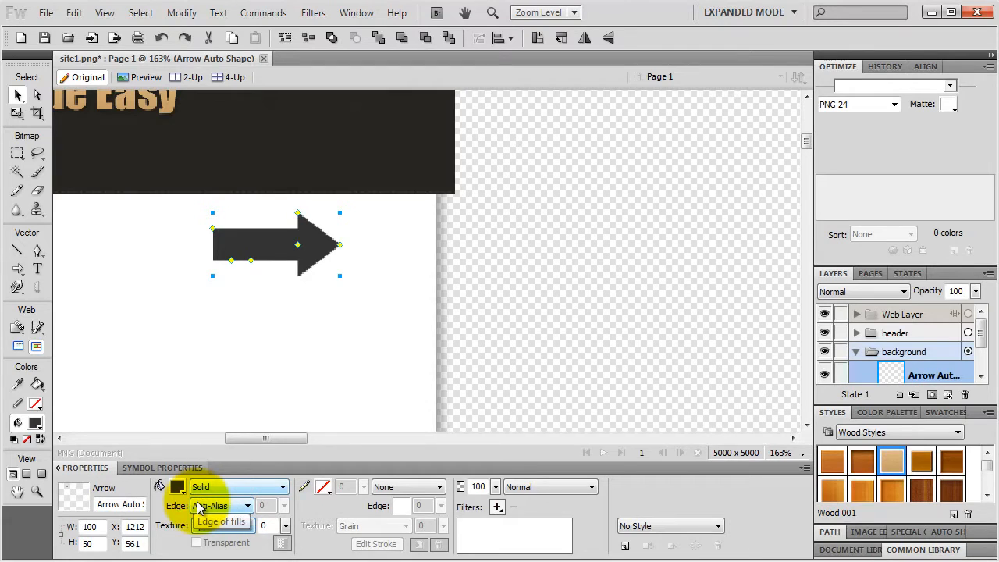
left_click(181, 13)
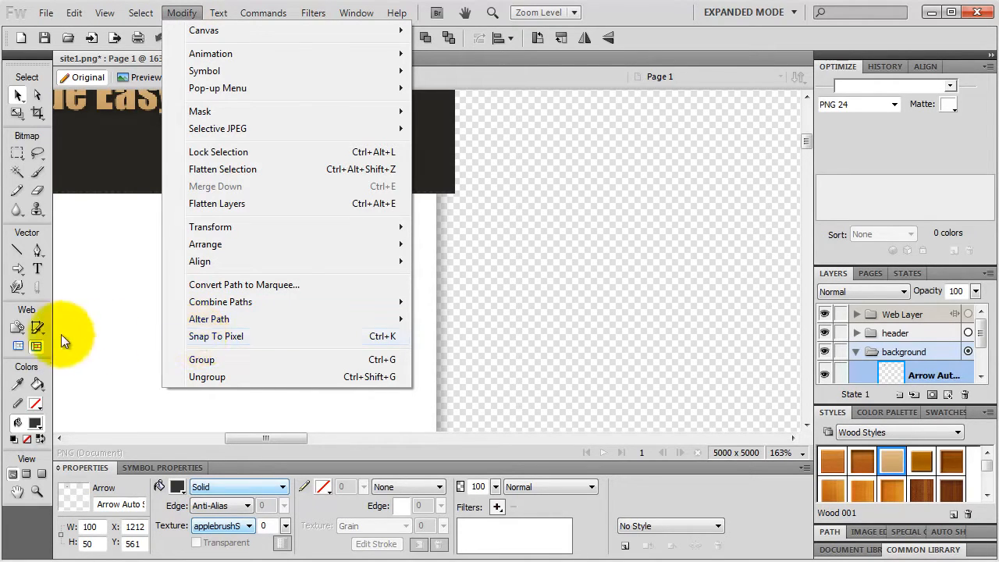
left_click(105, 327)
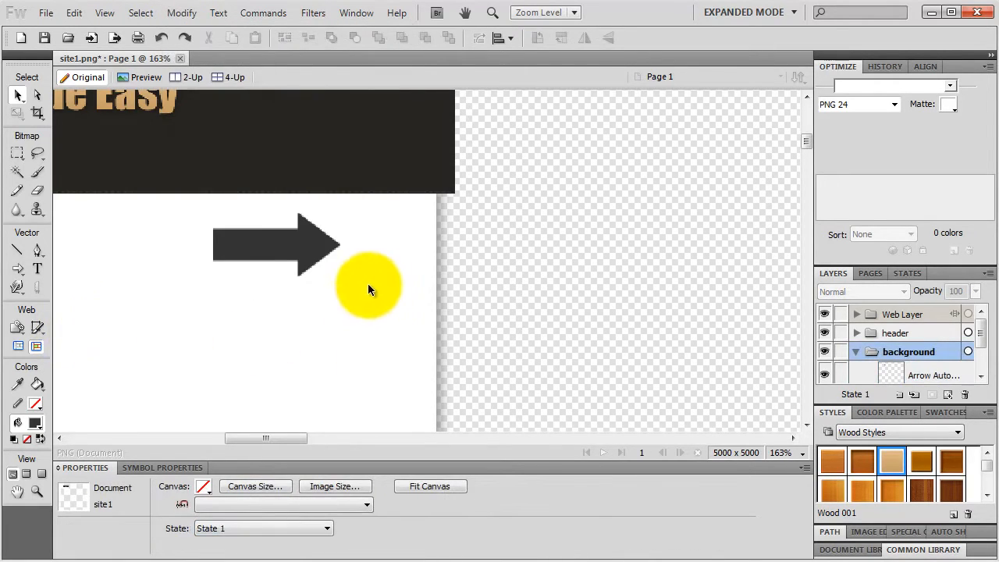
Step: Move the arrow to X 1302, Y 520, bringing its tip to the header's lower-right corner
left_click(306, 250)
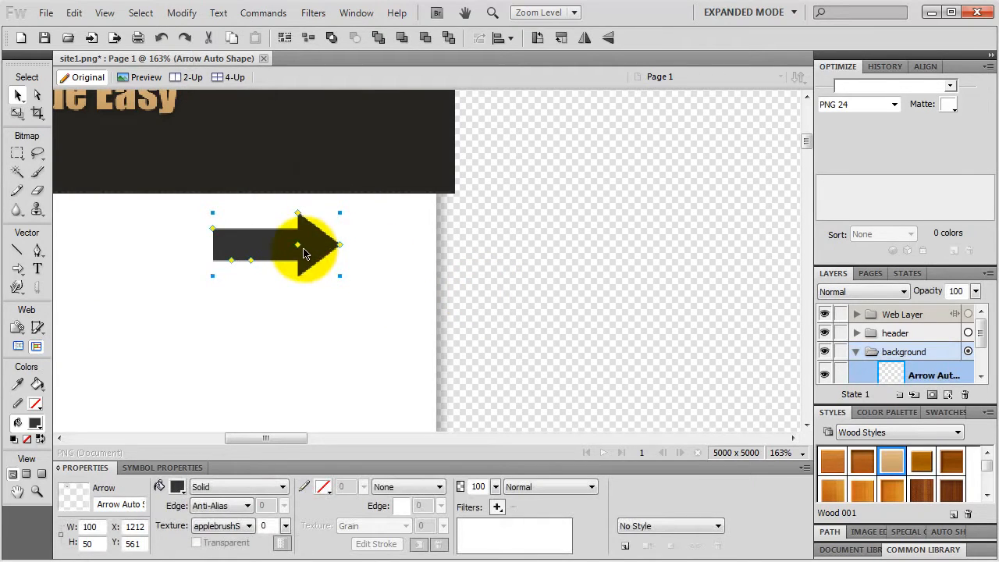
key("Right")
key("Up")
key("Up")
key("Right")
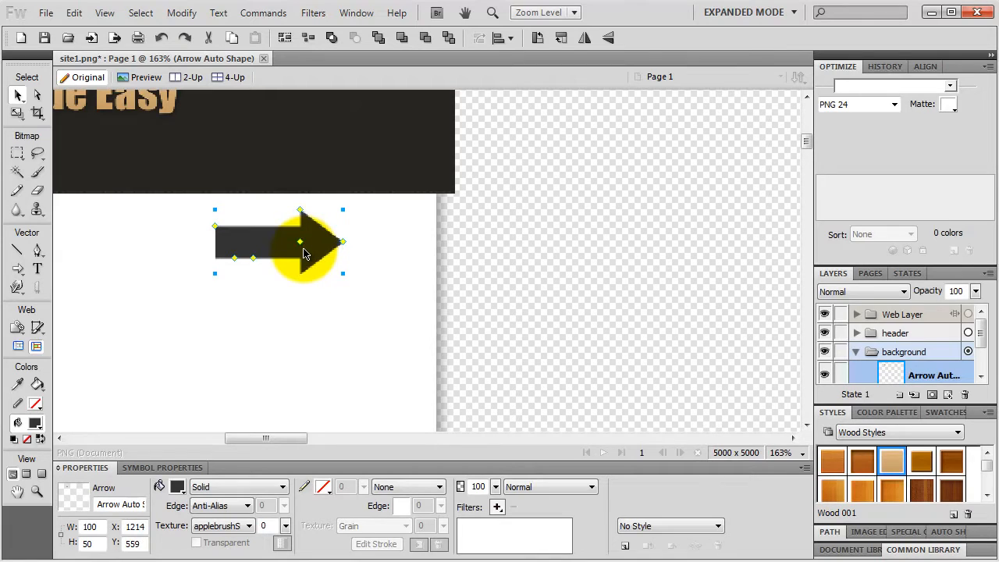
key("shift+Right")
key("shift+Right")
key("shift+Right")
key("shift+Right")
key("shift+Right")
key("shift+Right")
key("shift+Right")
key("shift+Up")
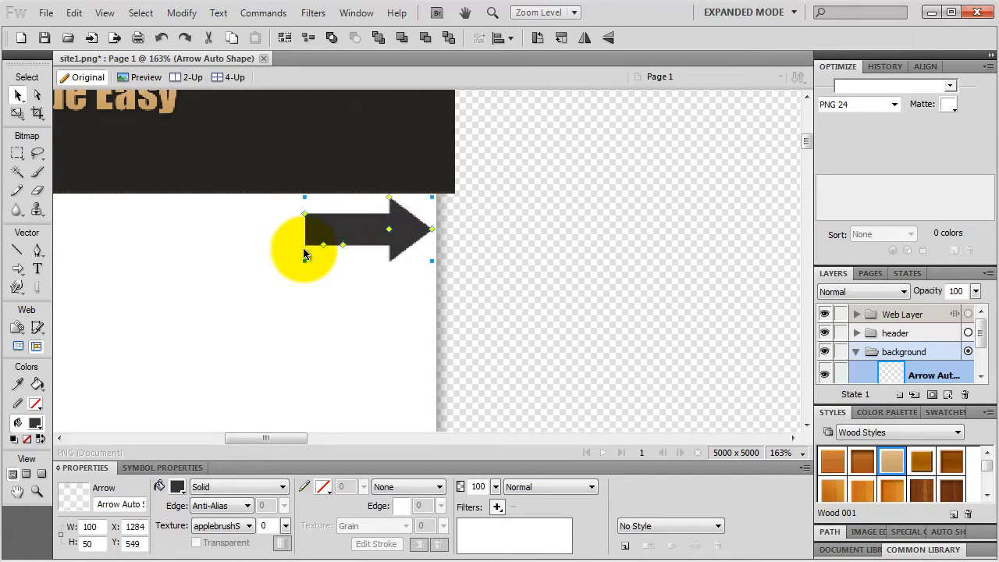
key("shift+Right")
key("shift+Up")
key("shift+Up")
key("shift+Up")
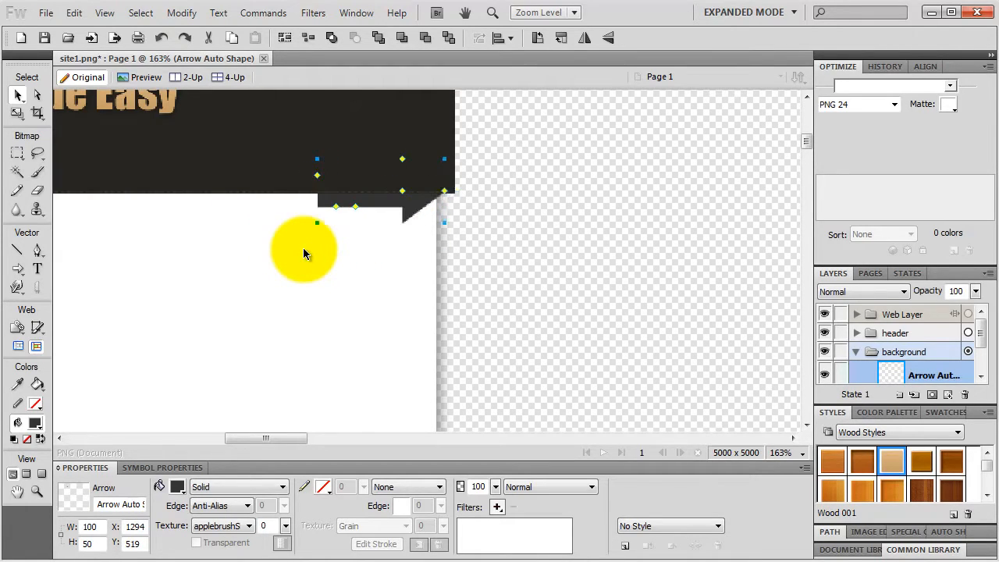
key("shift+Right")
key("Left")
key("Left")
key("Down")
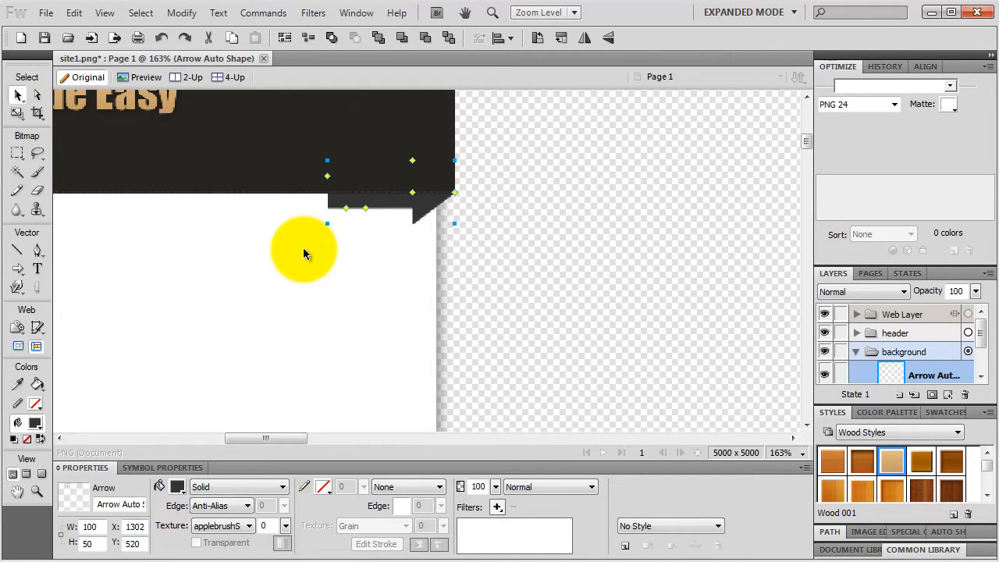
Step: Fine-tune the arrow's position to X 1302, Y 521 so its tip lines up with the header's lower-right corner
key("ctrl+=")
key("ctrl+=")
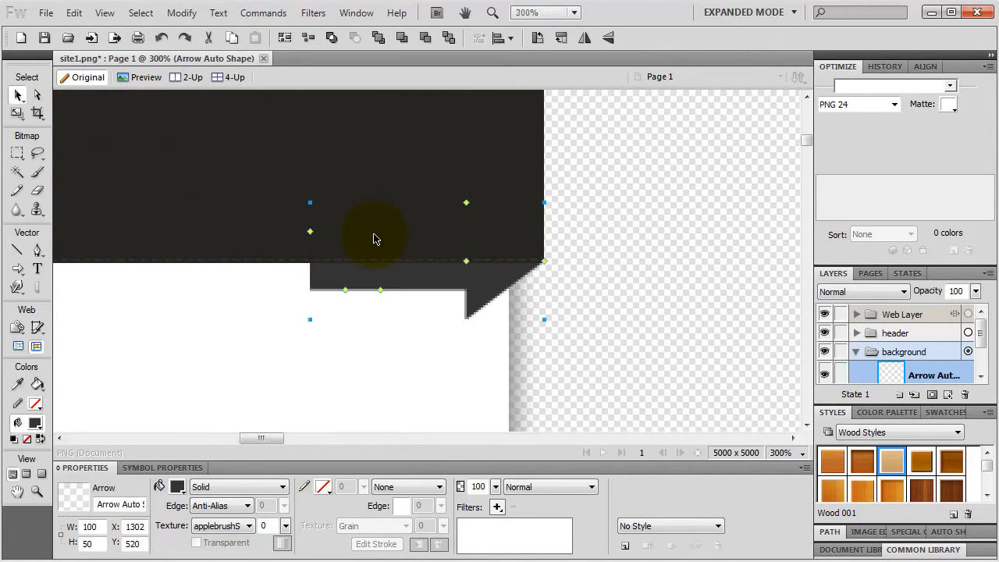
key("Down")
key("Left")
key("Left")
key("Left")
key("Left")
key("Up")
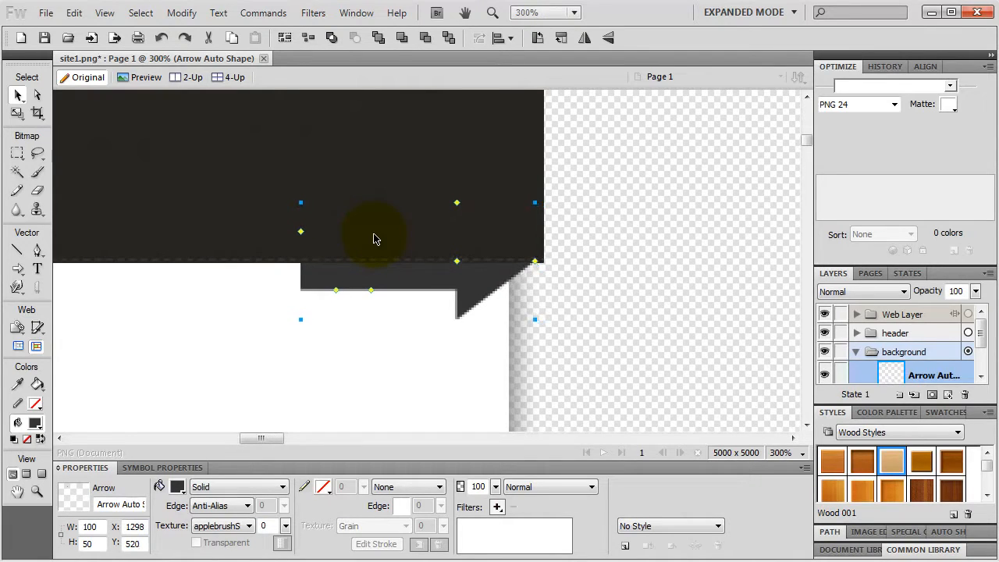
key("Down")
key("Right")
key("Right")
key("Right")
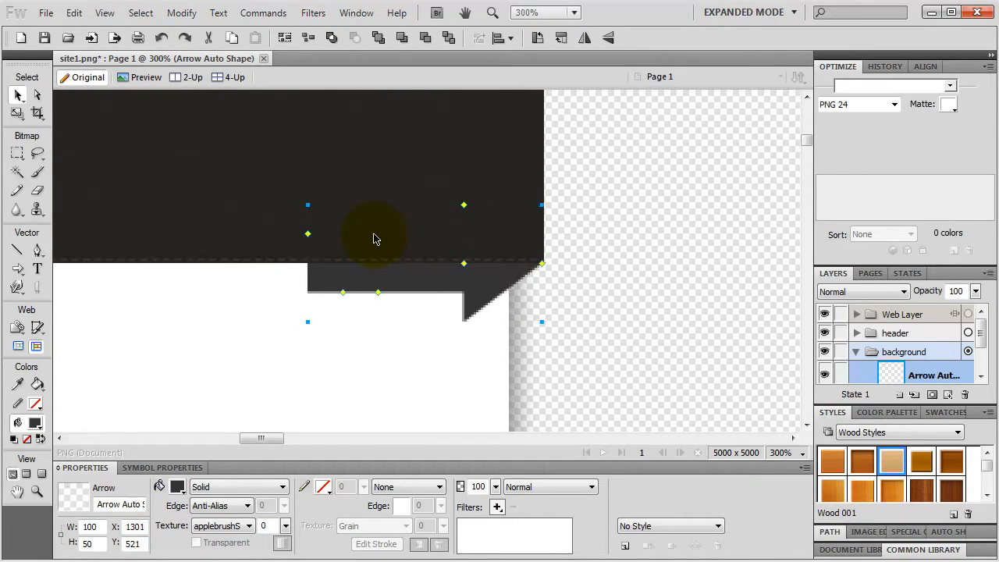
left_click(584, 304)
left_click(507, 277)
key("Right")
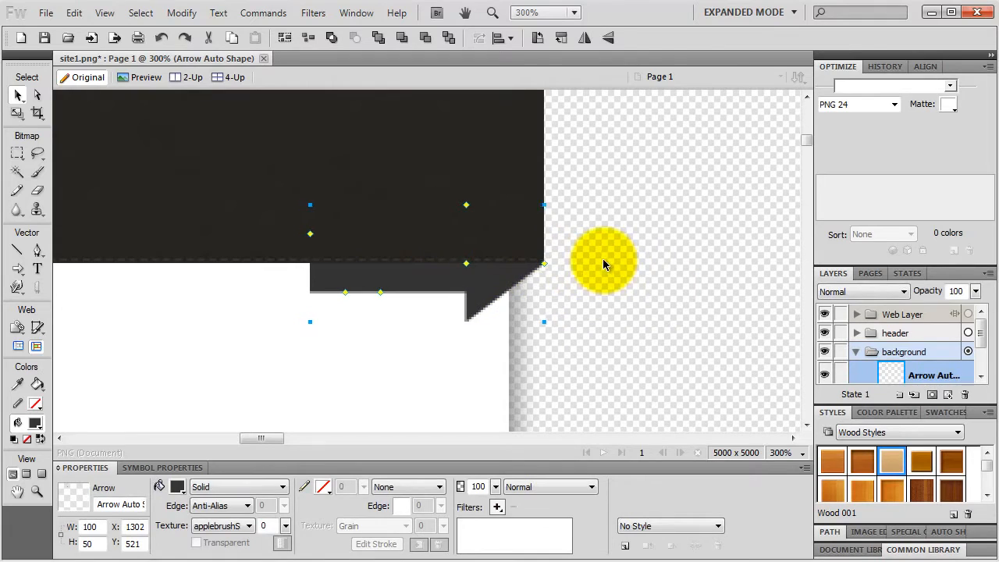
left_click(602, 260)
left_click(528, 278)
left_click(636, 266)
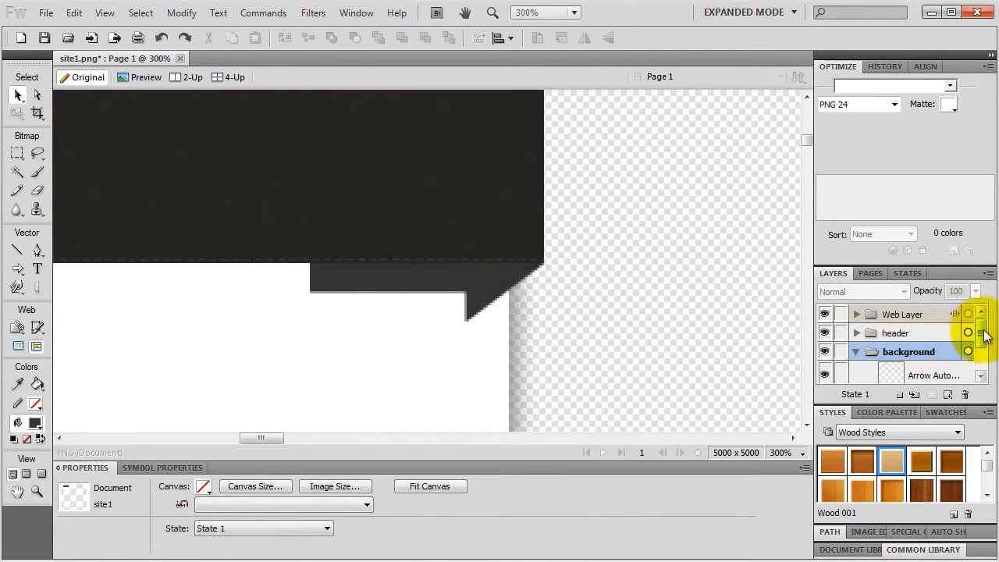
Step: Reorder the arrow beneath the white rectangle within the background layer
left_click_drag(981, 337, 937, 375)
left_click(934, 374)
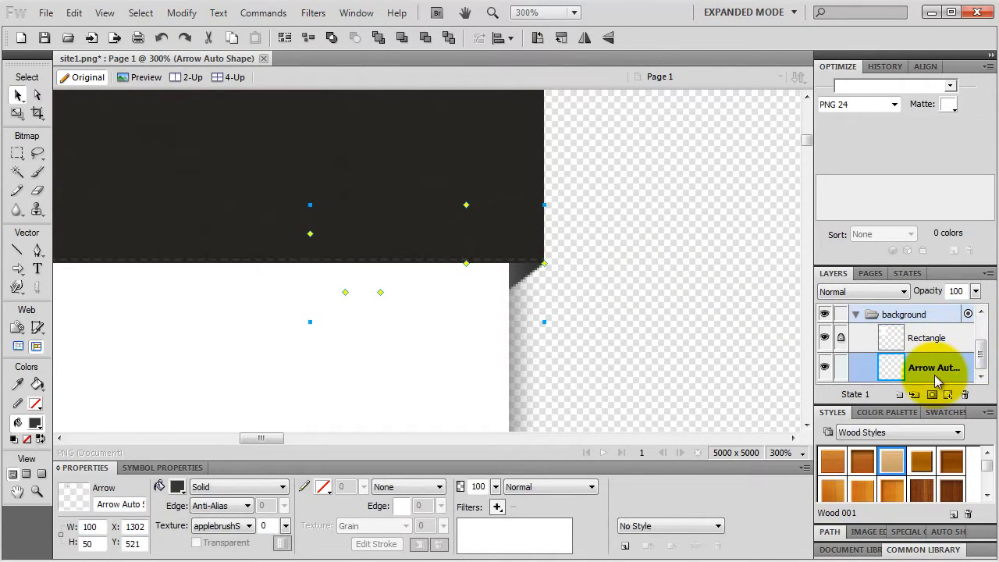
left_click(624, 247)
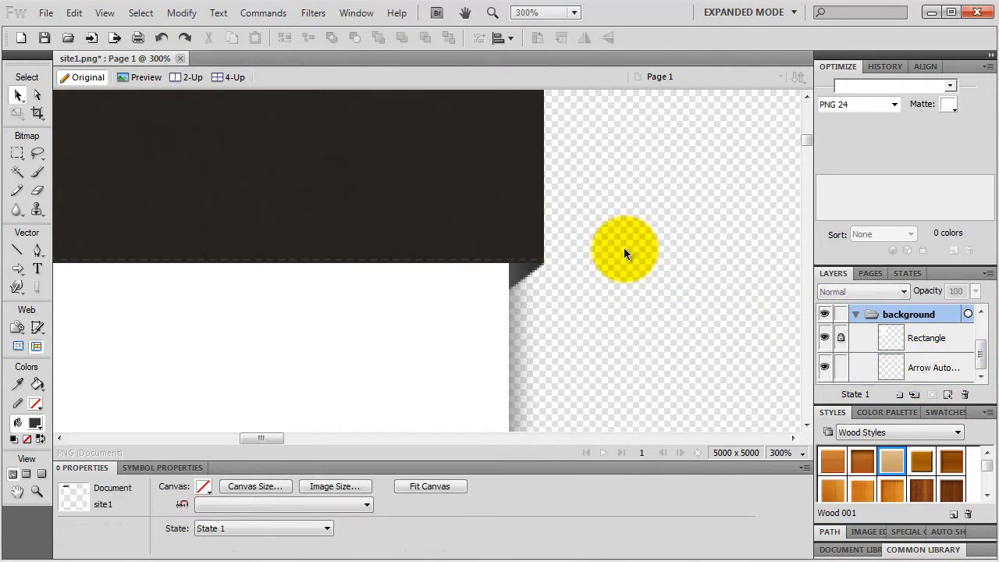
Step: Duplicate the corner arrow and move the copy out past the header's right edge
left_click(532, 276)
key("Up")
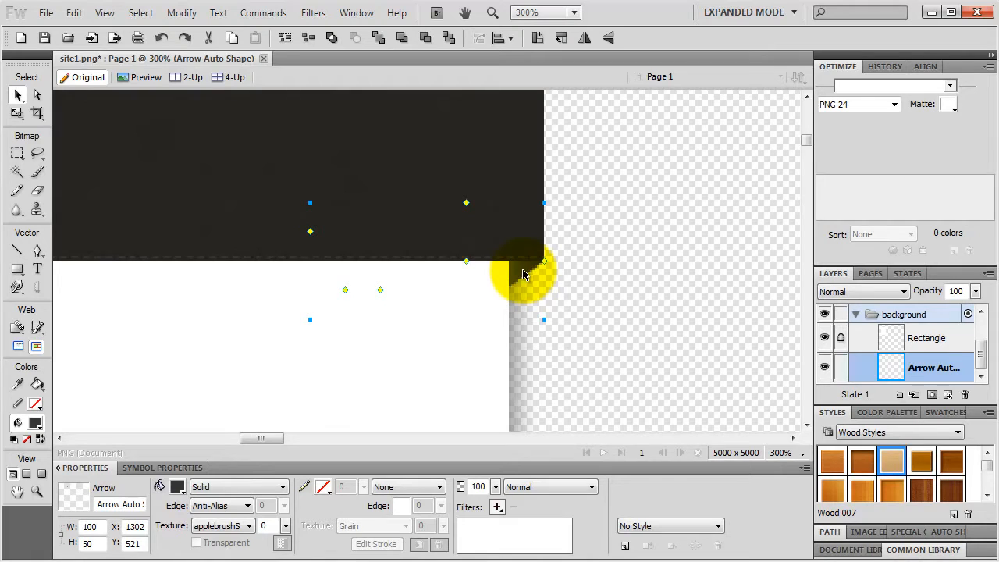
left_click(73, 13)
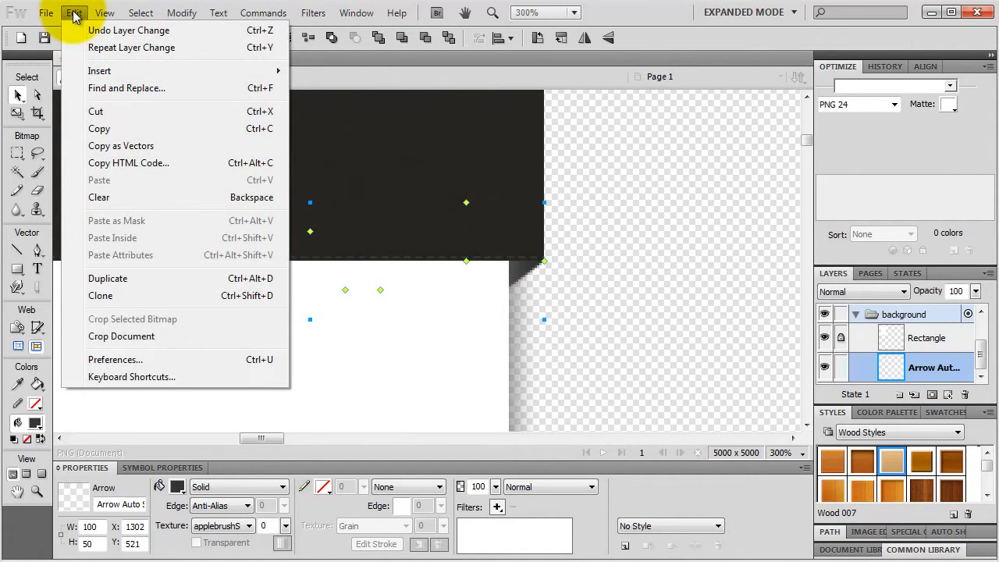
left_click(107, 278)
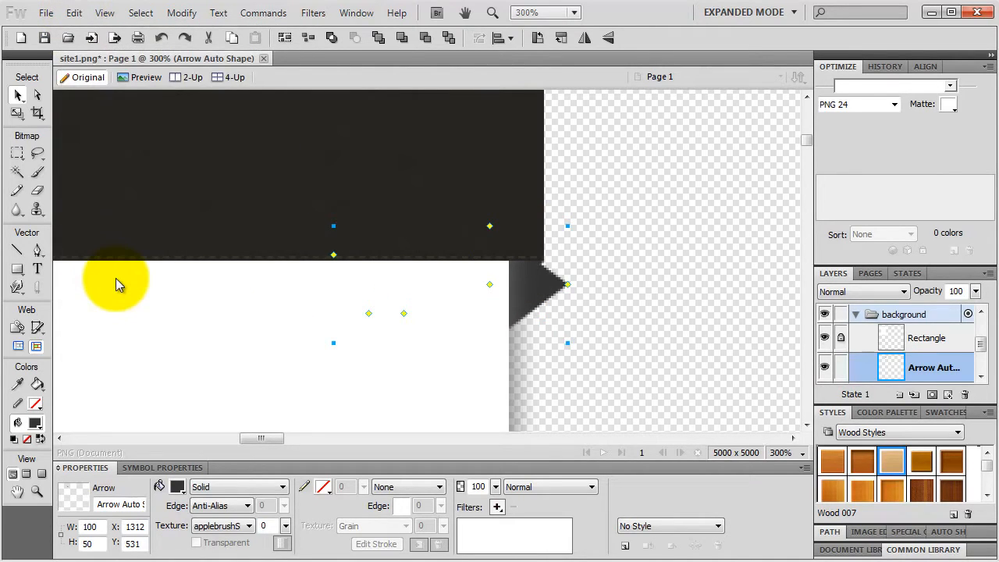
left_click_drag(538, 298, 703, 298)
key("space")
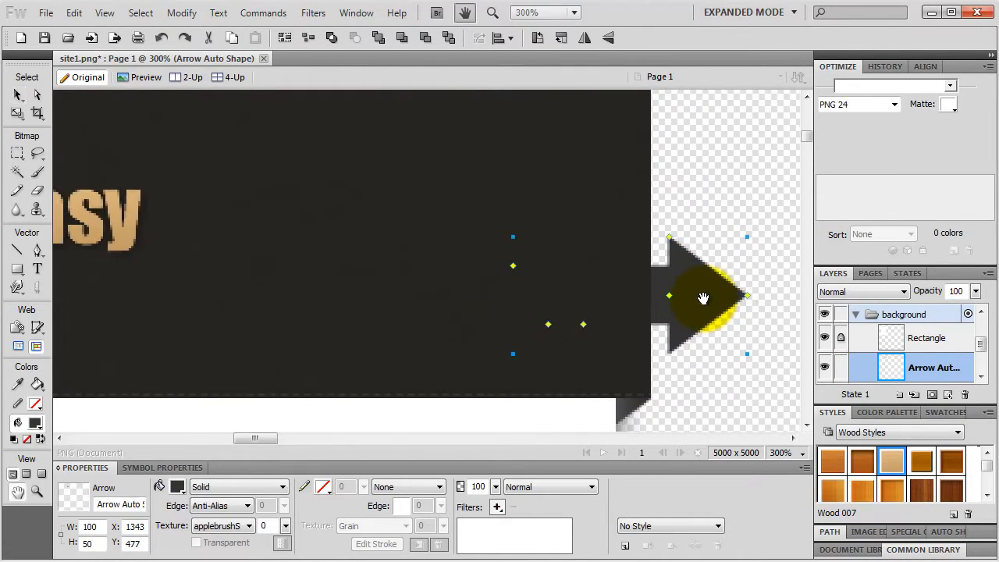
Step: Move the duplicated arrow across the page to X 337, Y 546, outside the header's lower-left corner
key("ctrl+minus")
key("ctrl+minus")
key("ctrl+minus")
left_click_drag(458, 263, 257, 178)
key("space")
left_click_drag(251, 175, 260, 255)
key("space")
key("space")
key("ctrl+plus")
key("ctrl+plus")
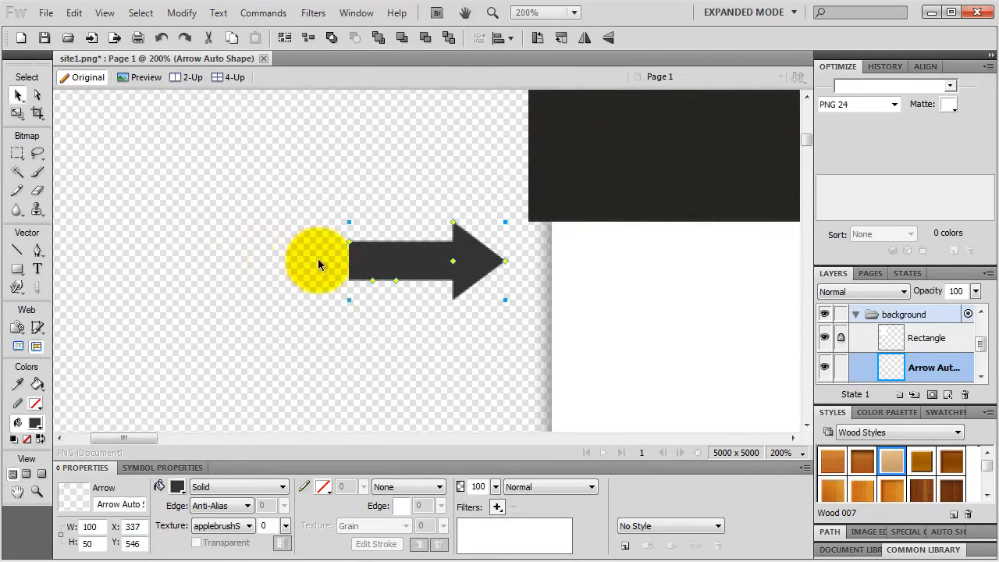
key("space")
left_click_drag(418, 294, 317, 233)
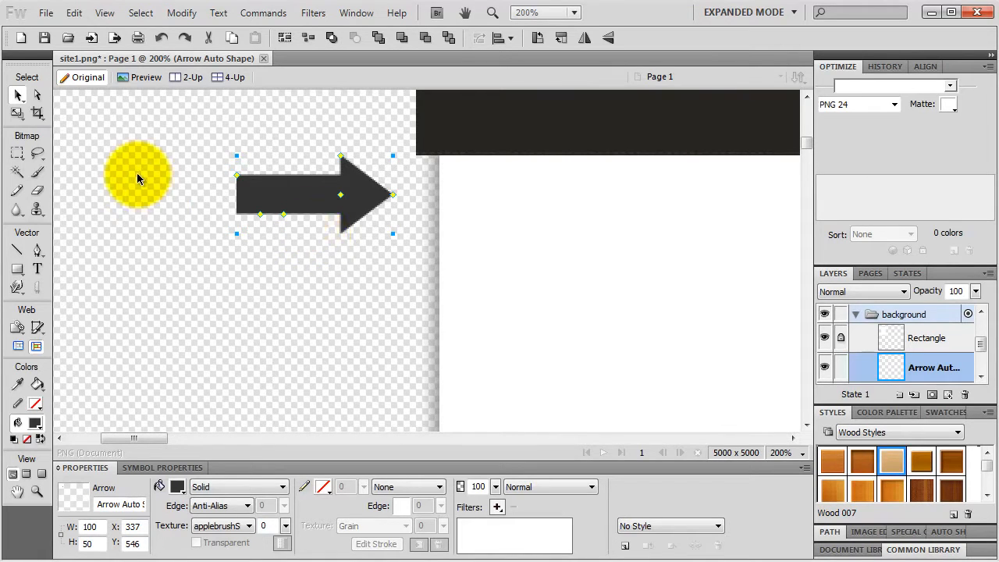
left_click(20, 113)
left_click(47, 128)
left_click_drag(289, 128, 331, 270)
key("Escape")
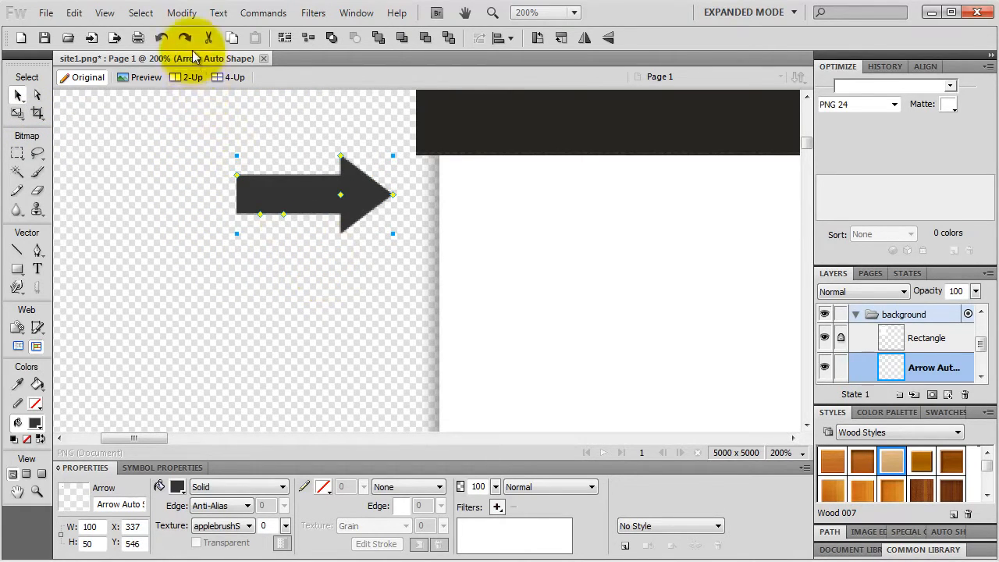
Step: Flip the duplicated arrow horizontally so it points away from the page
left_click(184, 17)
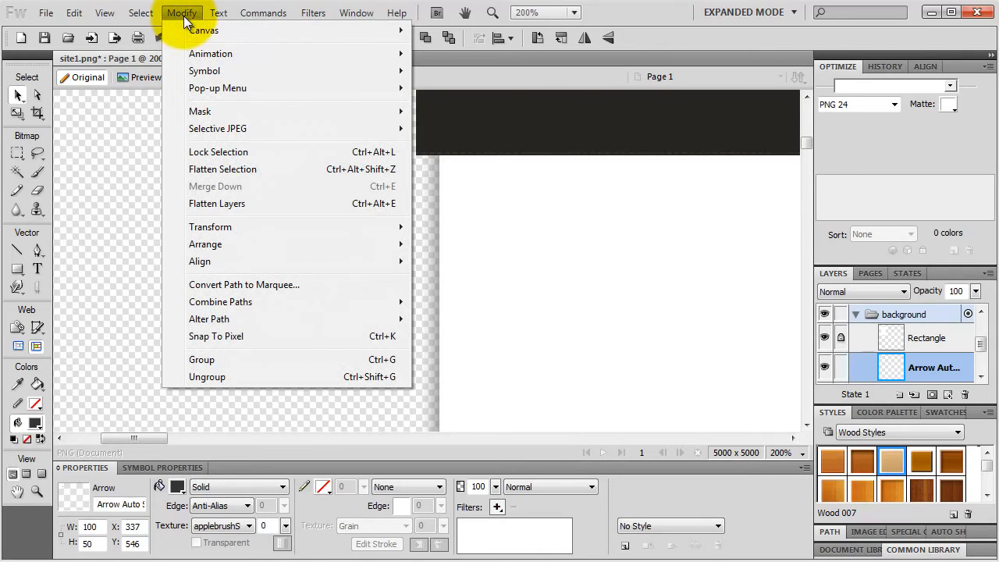
mouse_move(212, 226)
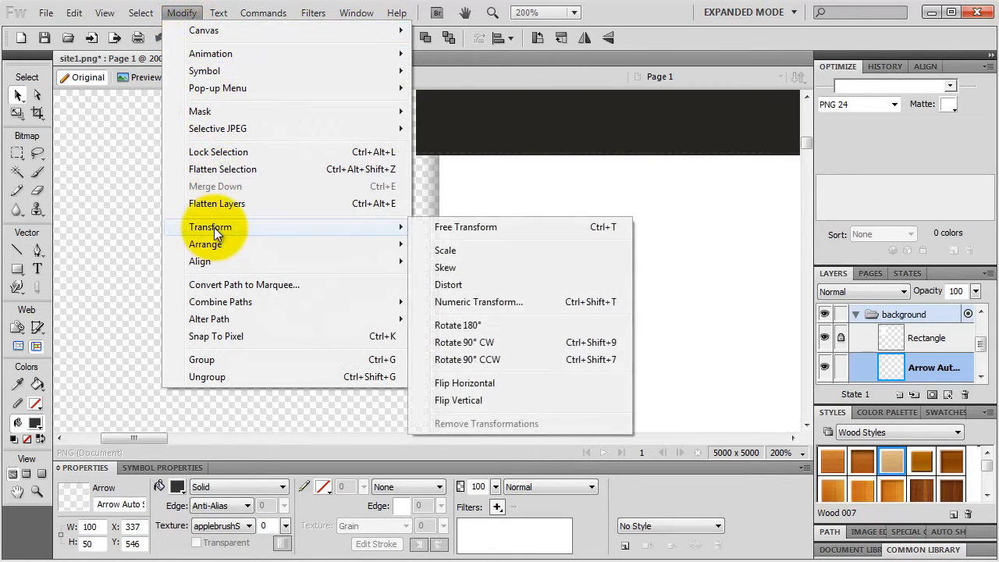
left_click(471, 385)
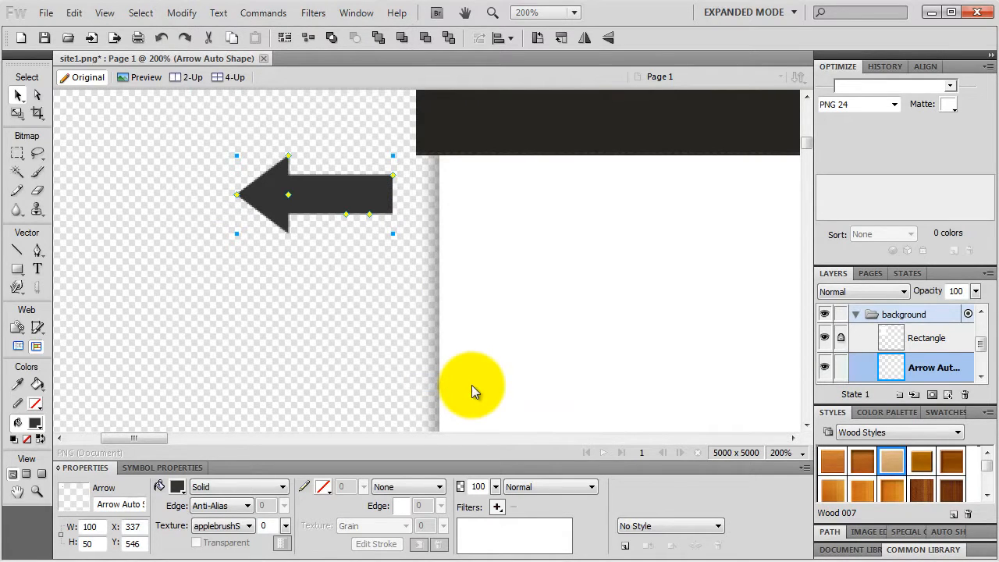
Step: Move the flipped arrow to X 445, Y 526 so that it overlaps the header's lower-left corner behind the white rectangle
left_click_drag(324, 212, 486, 174)
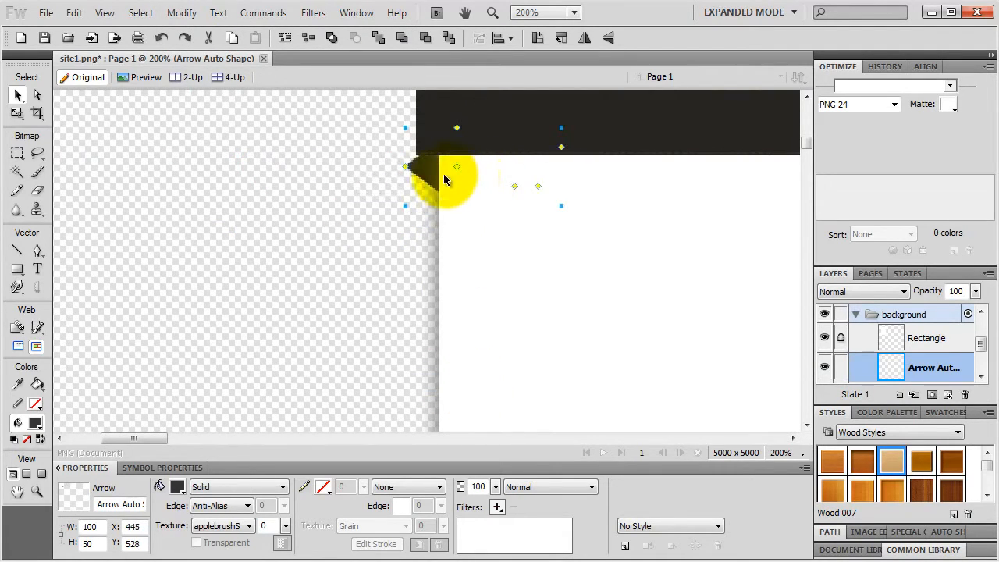
key("ctrl+plus")
key("ctrl+plus")
key("Up")
key("Up")
key("Up")
key("Up")
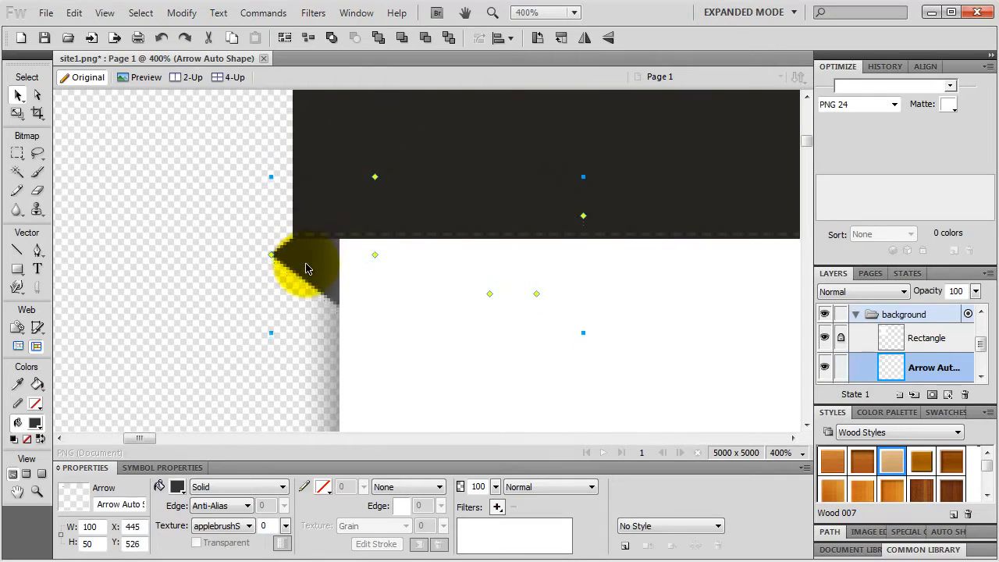
Step: Nudge the arrow to X 452, Y 521 so its tip meets the header's lower-left corner, and lock it
key("shift+Right")
key("Up")
key("Up")
key("Up")
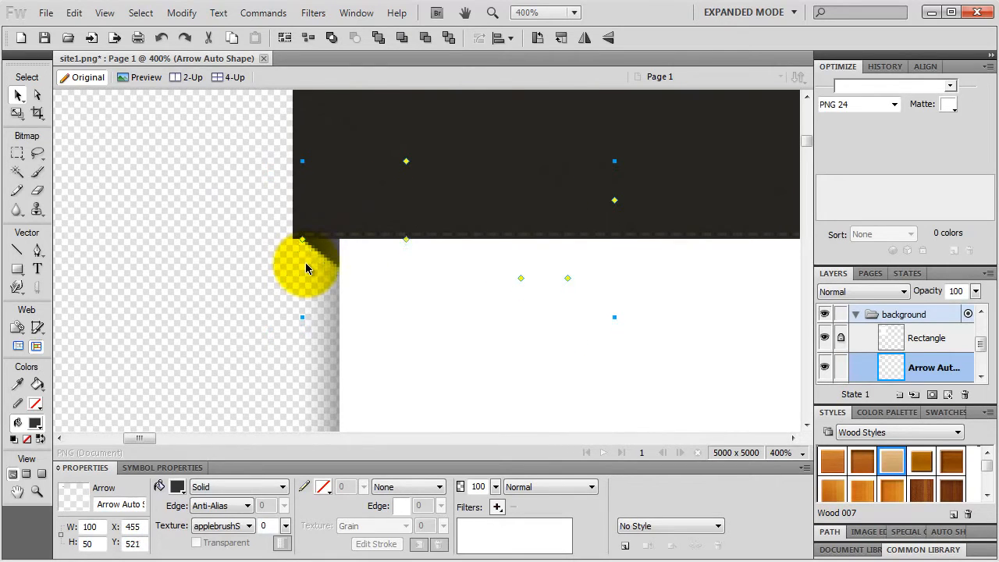
key("Left")
key("Left")
key("Left")
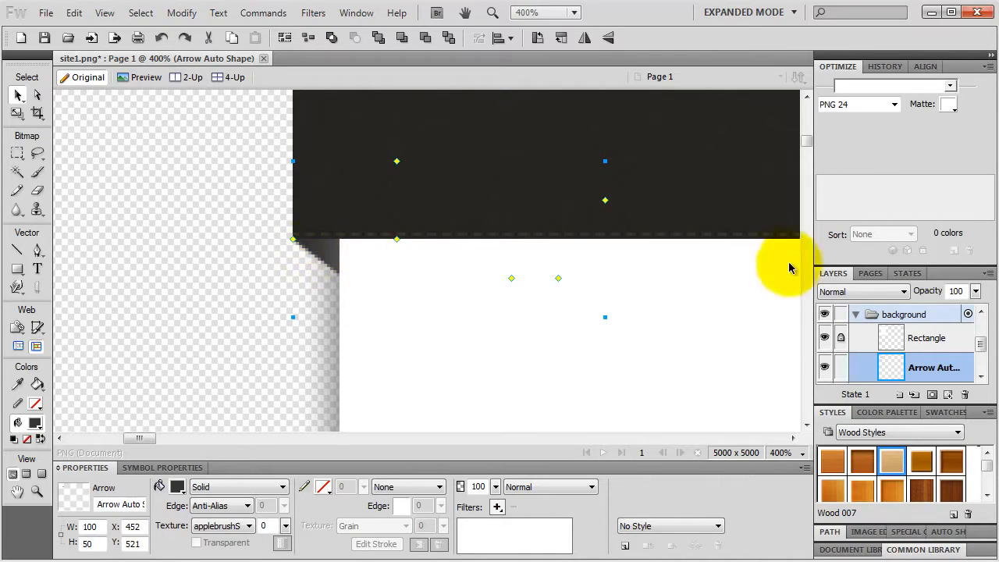
left_click(843, 367)
Step: Draw a rectangle about 1568 by 708 px across the header and page, and place it beneath both arrows in the background layer
scroll(897, 356, "down", 2)
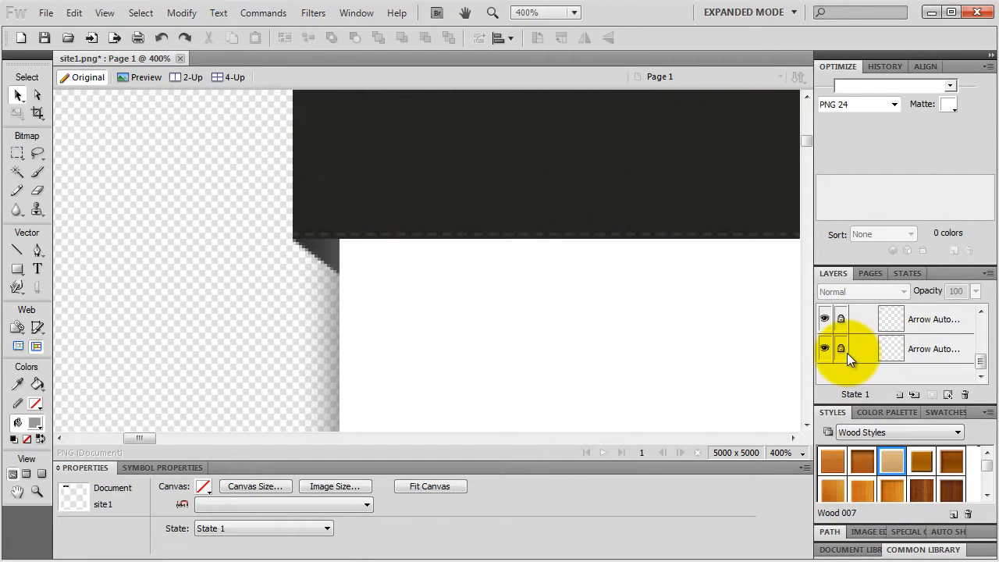
scroll(500, 234, "down", 3)
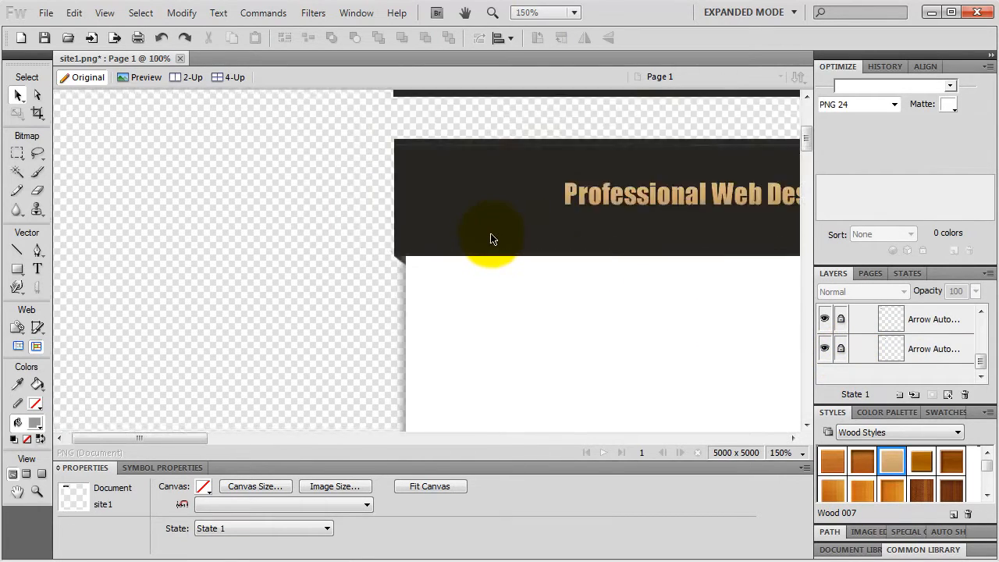
scroll(491, 239, "down", 3)
scroll(424, 286, "down", 1)
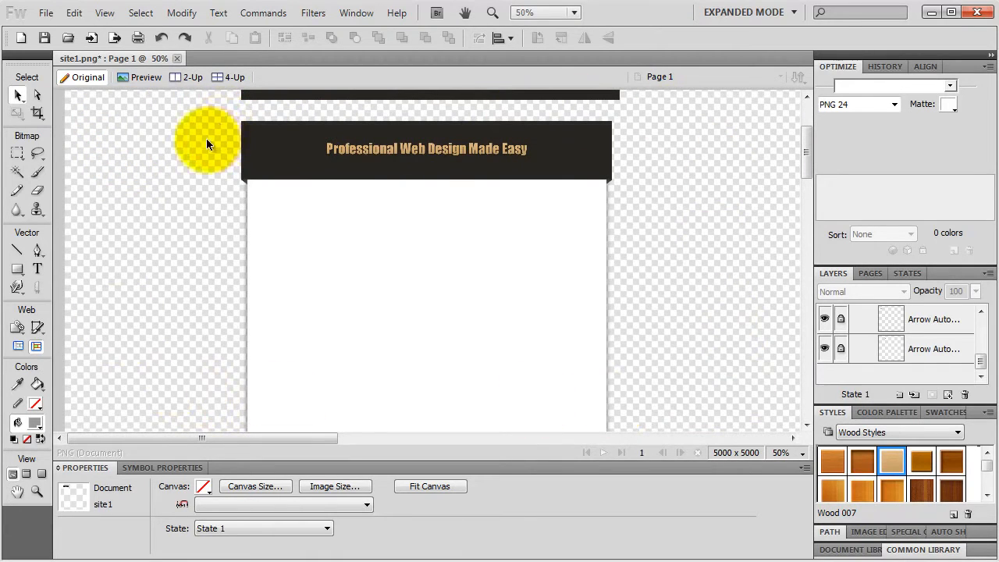
left_click(17, 268)
left_click(65, 282)
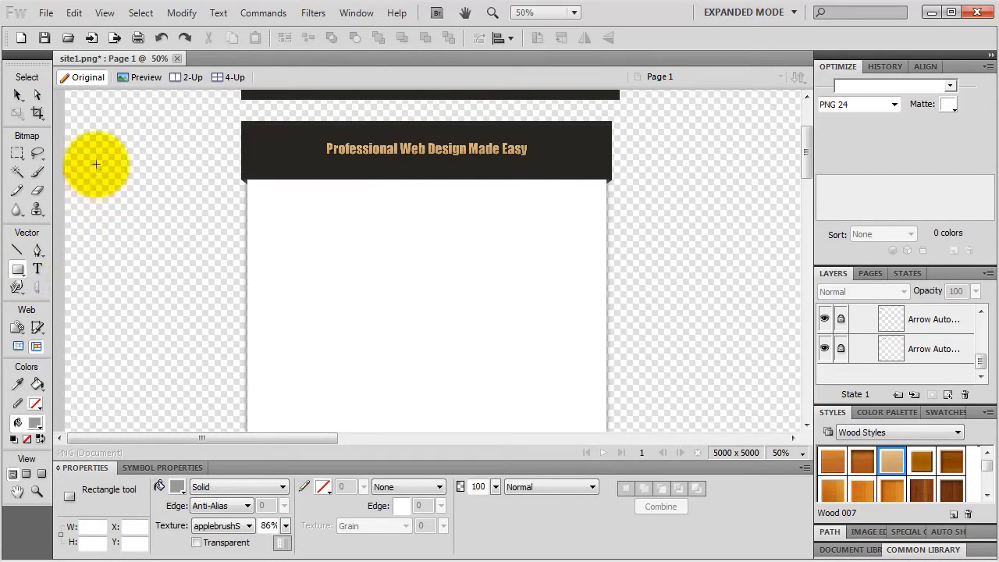
left_click_drag(135, 121, 746, 398)
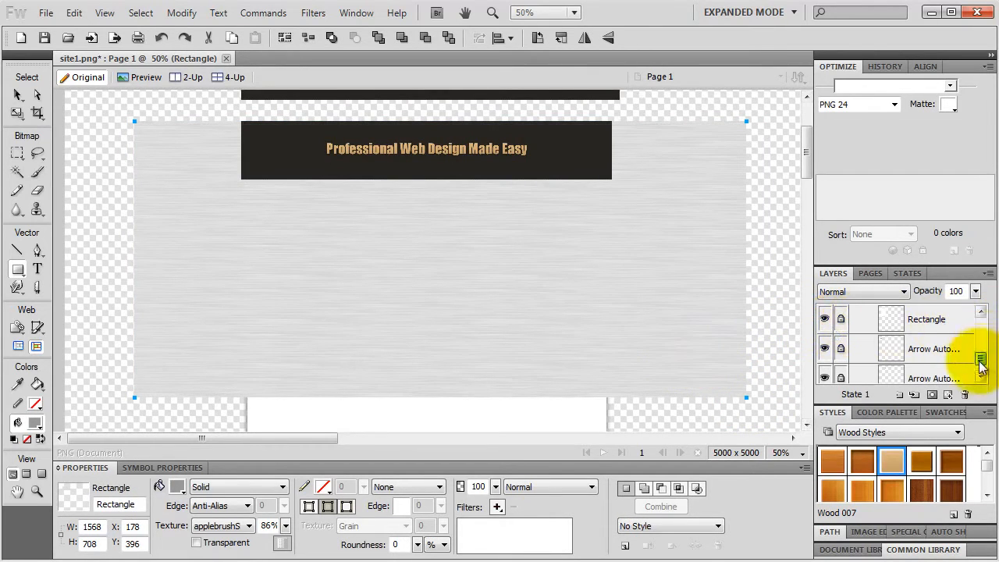
left_click_drag(981, 358, 928, 334)
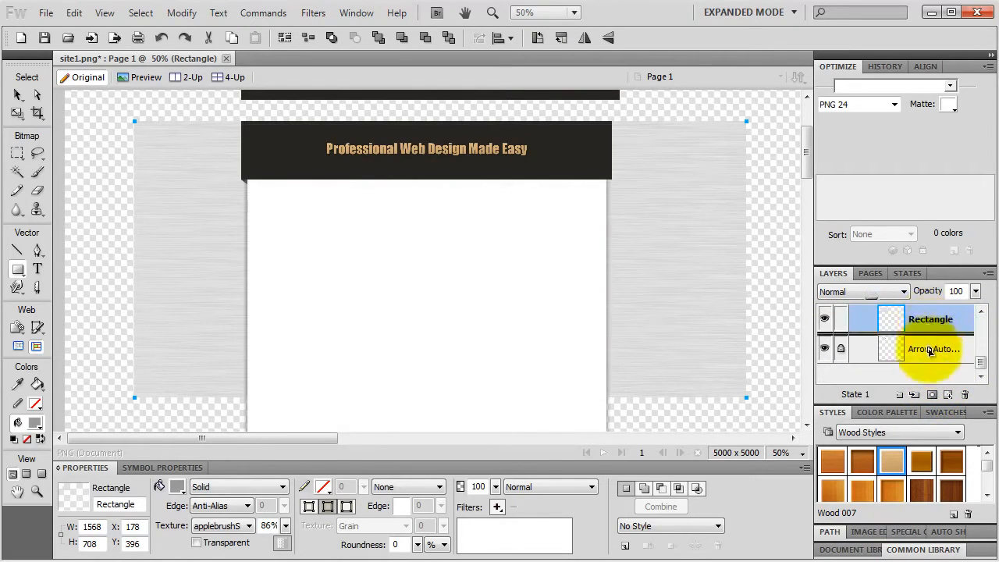
scroll(933, 324, "up", 1)
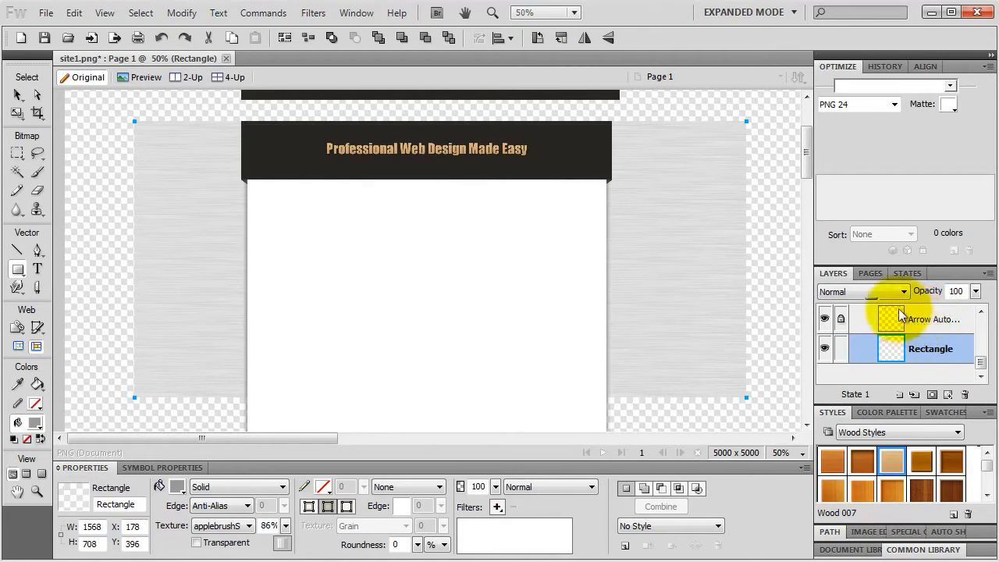
Step: Resize the new rectangle to 1600 by 600 px and move it to X 160, Y 396, aligned with the header's upper edge
double_click(90, 526)
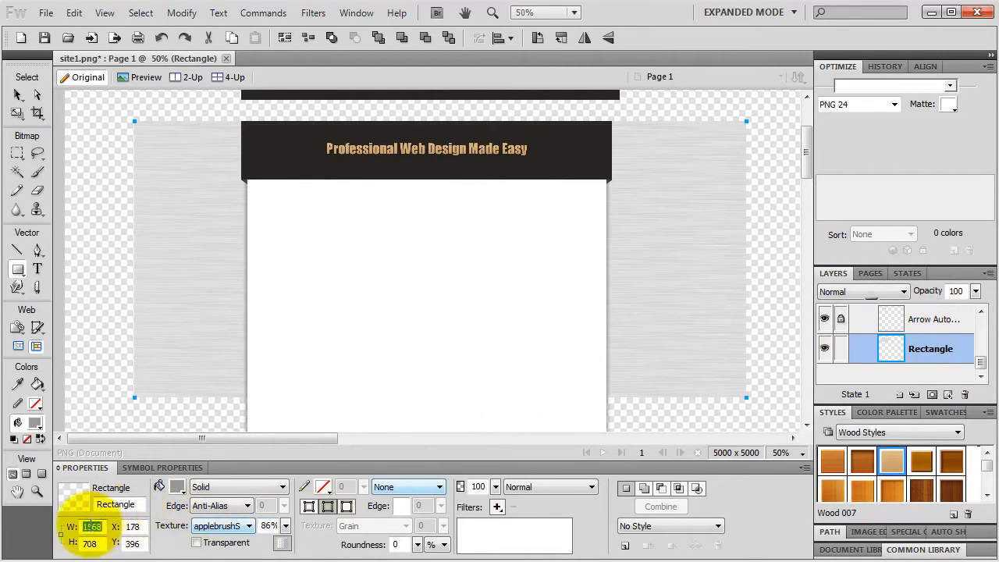
type("1600")
key("Return")
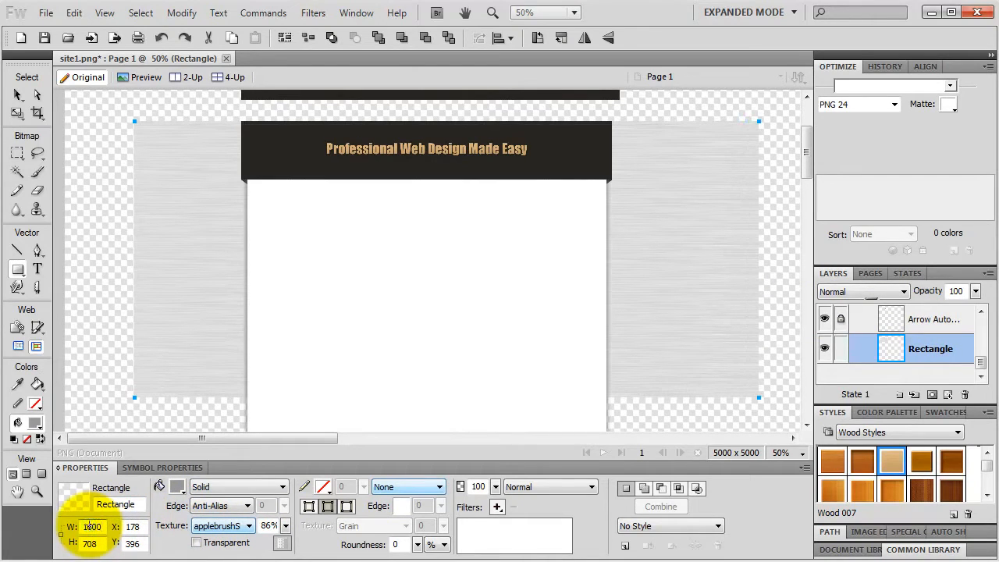
double_click(87, 543)
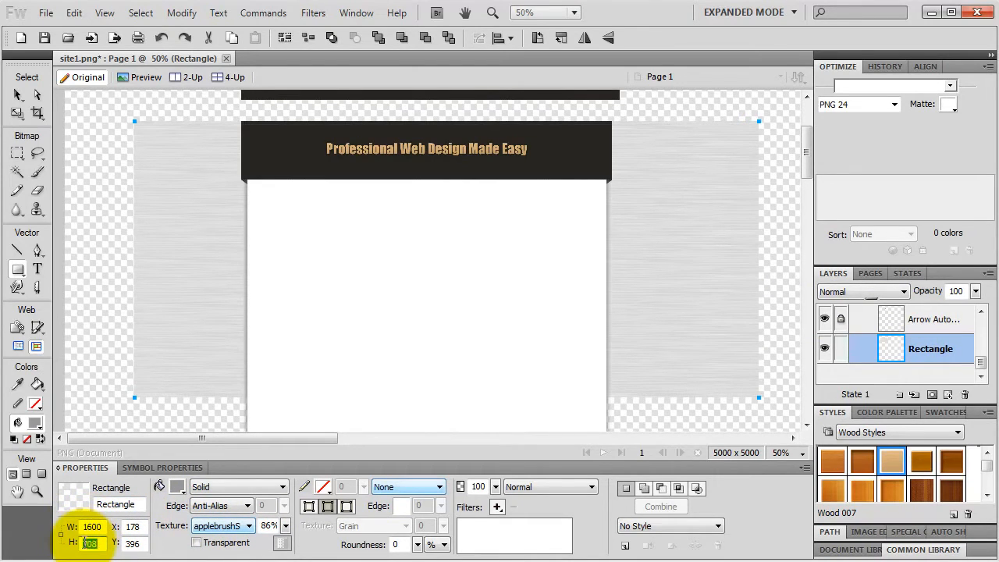
type("600")
key("Return")
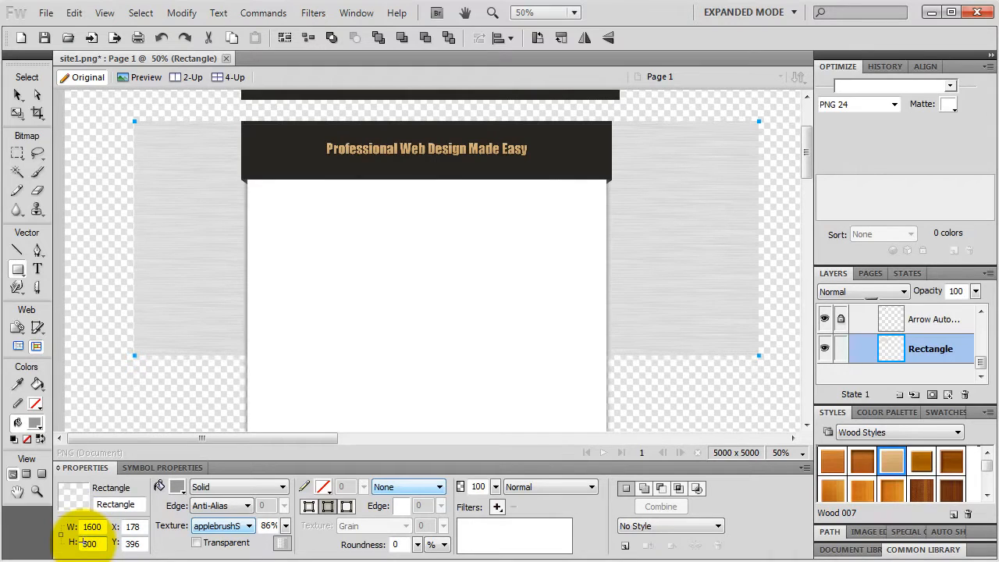
left_click(17, 94)
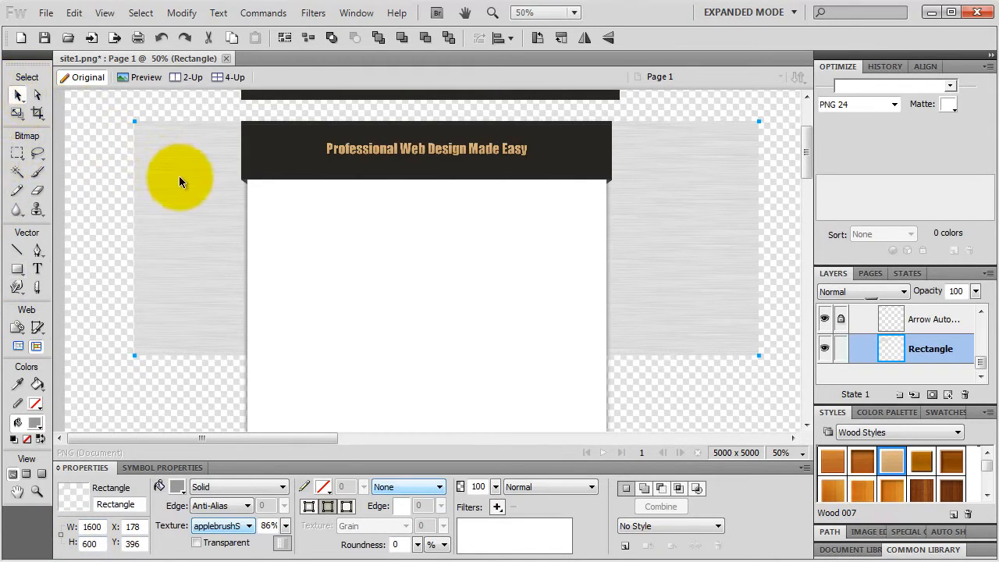
mouse_move(179, 176)
left_mouse_down()
mouse_move(168, 164)
mouse_move(172, 173)
left_mouse_up()
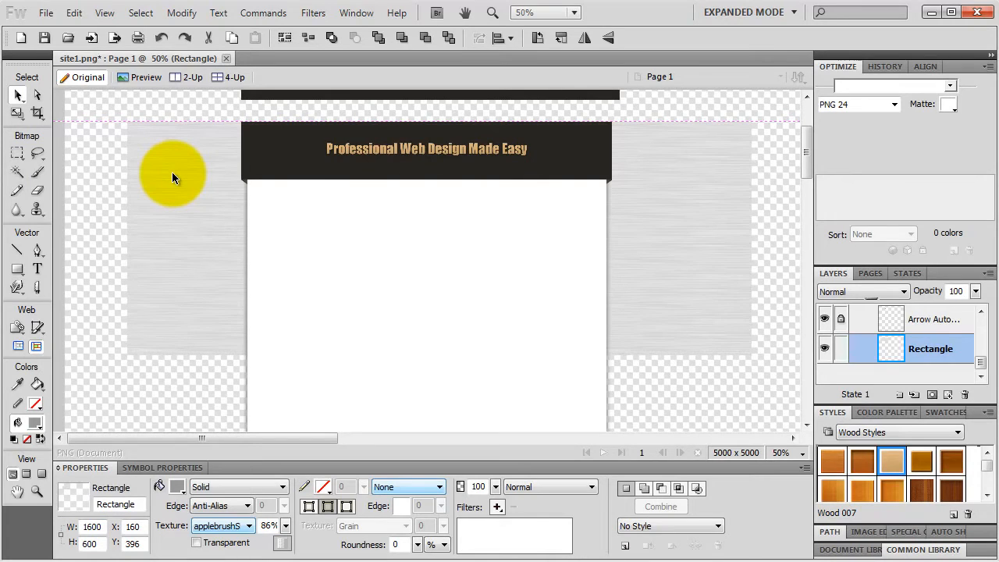
left_click_drag(172, 172, 172, 172)
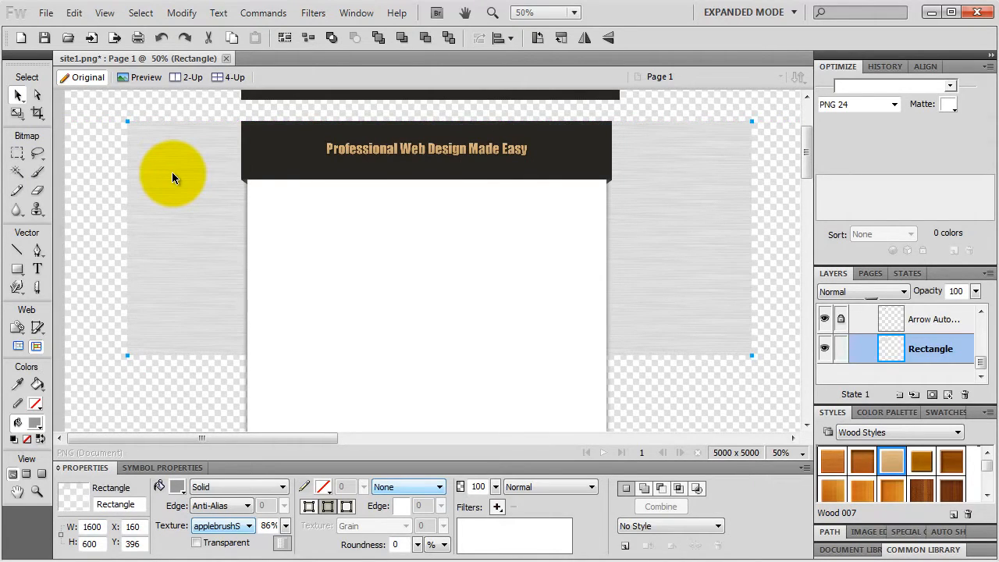
Step: Give the large rectangle a plain solid gray fill with the texture amount set to 0
left_click(180, 489)
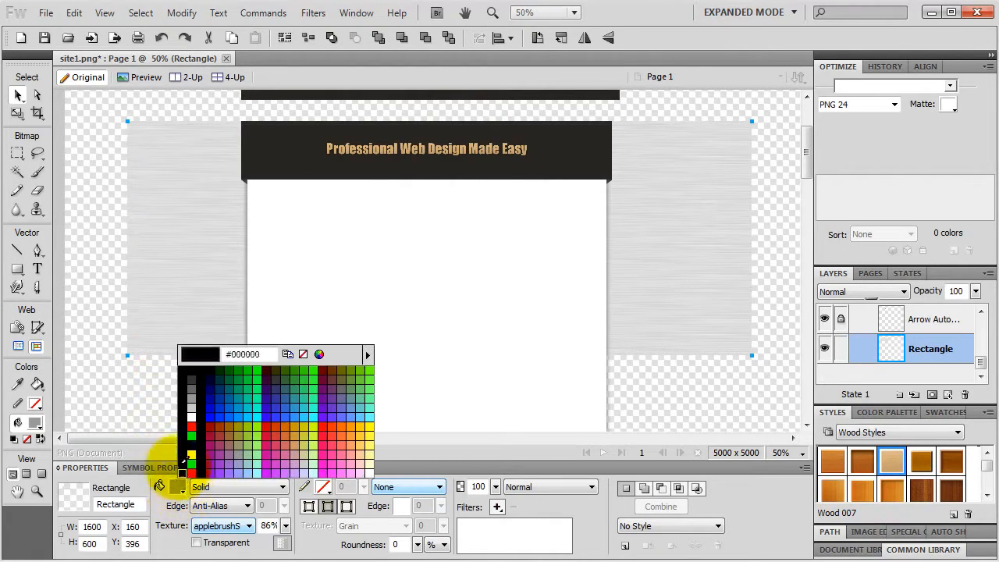
left_click(195, 395)
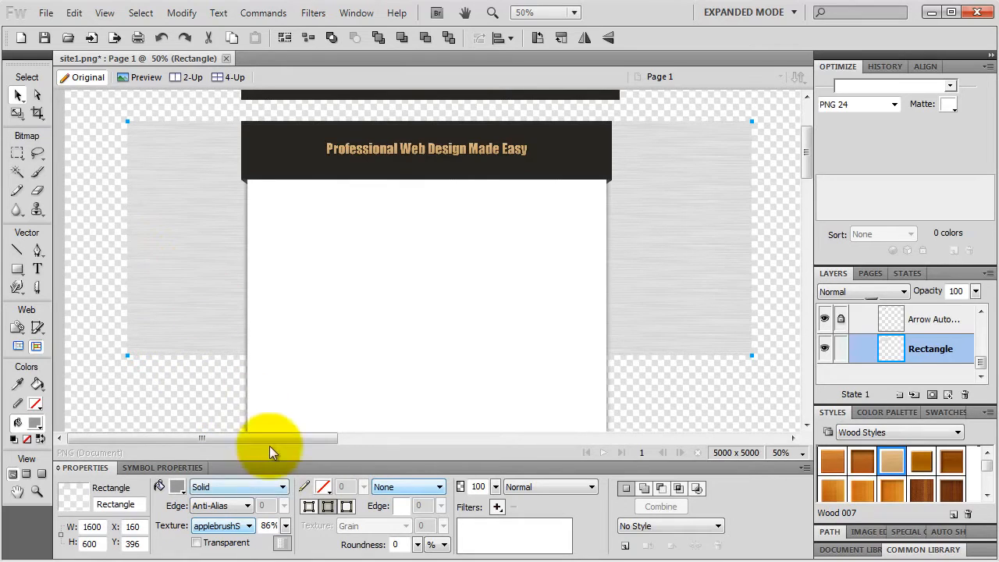
double_click(269, 525)
type("0")
key("Return")
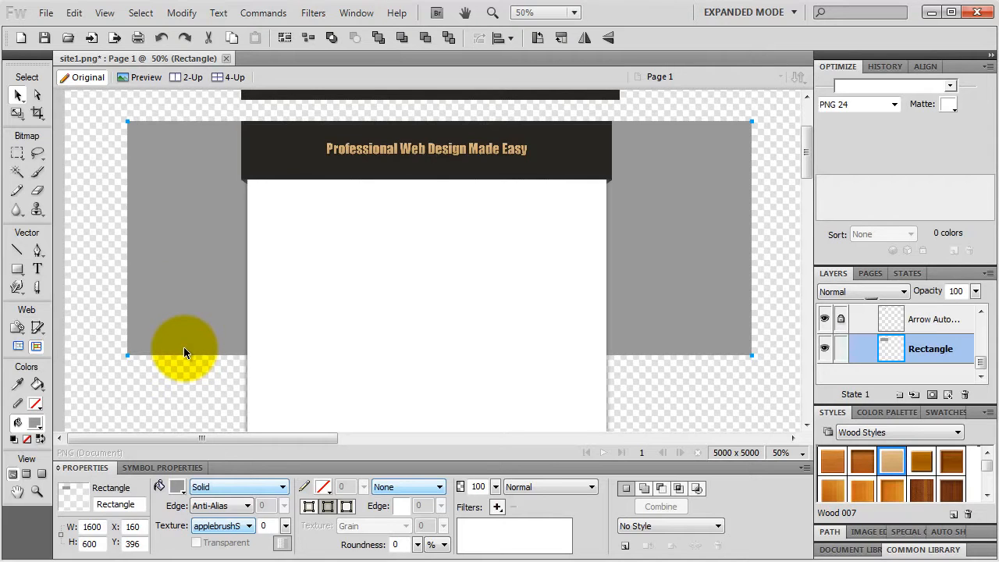
Step: Apply an Auto Vector Mask to the gray rectangle with the linear style that fades out toward the lower edge
left_click(265, 12)
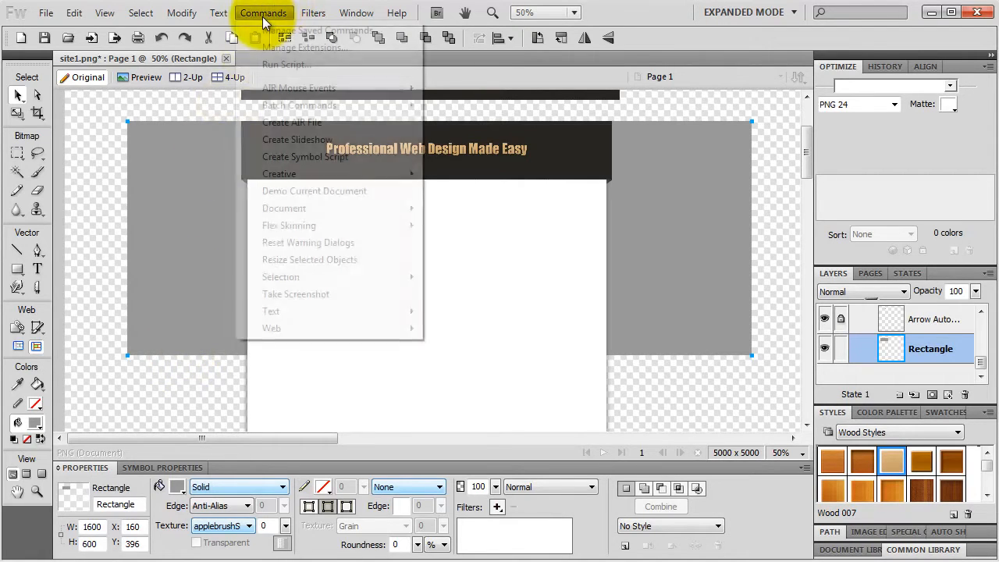
mouse_move(278, 174)
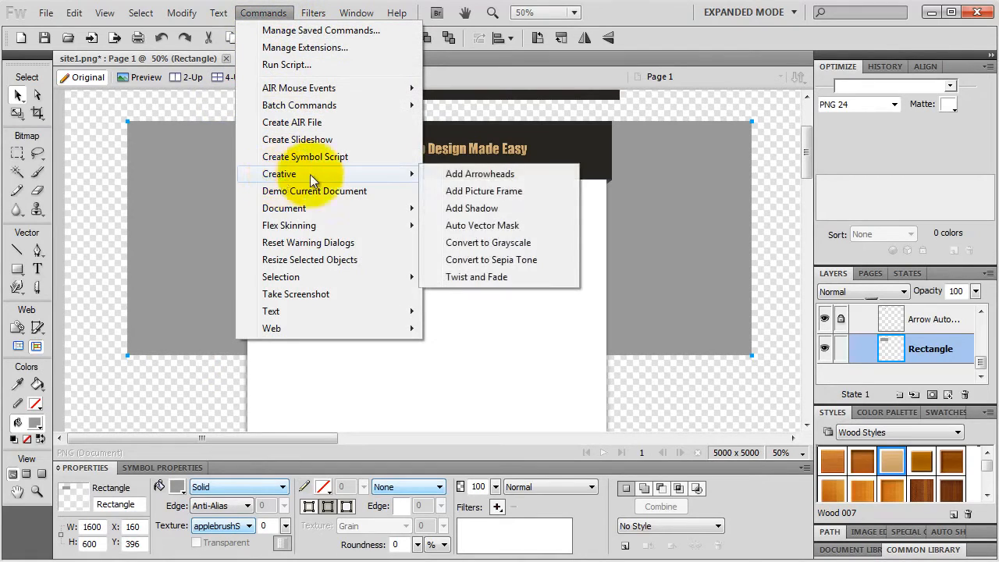
left_click(482, 226)
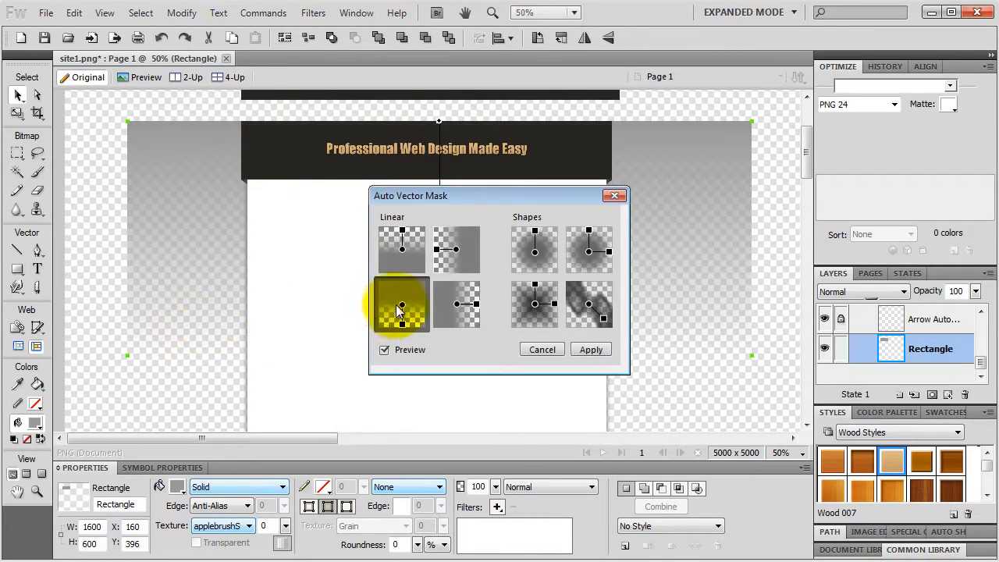
left_click(585, 350)
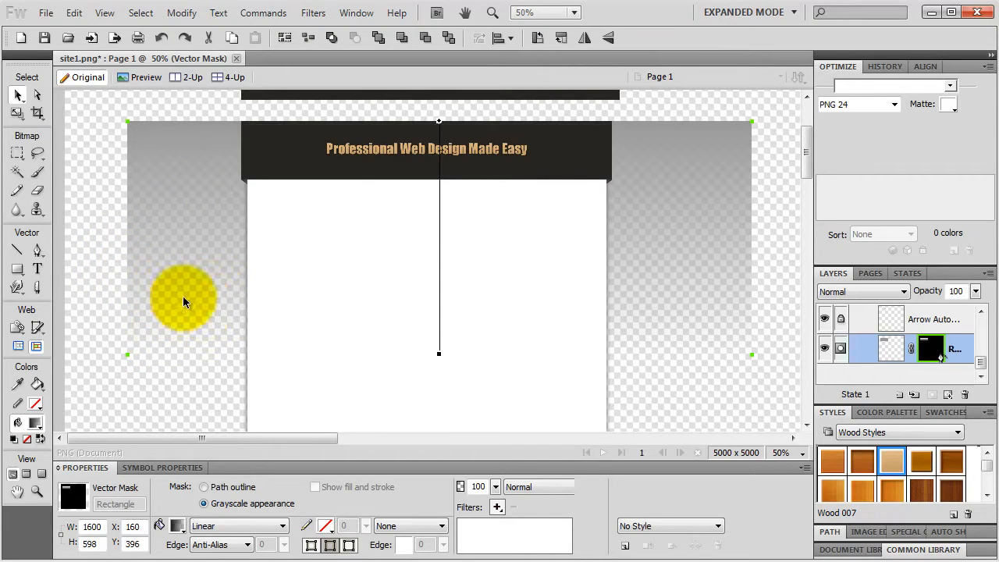
Step: Deselect the rectangle and set the document's canvas color to white
left_click(88, 291)
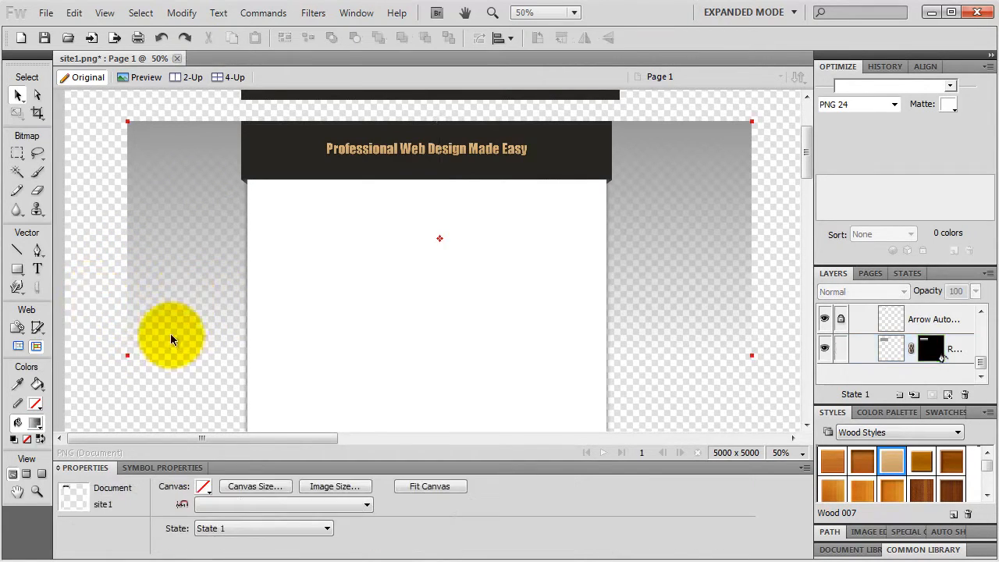
left_click(203, 487)
left_click(218, 418)
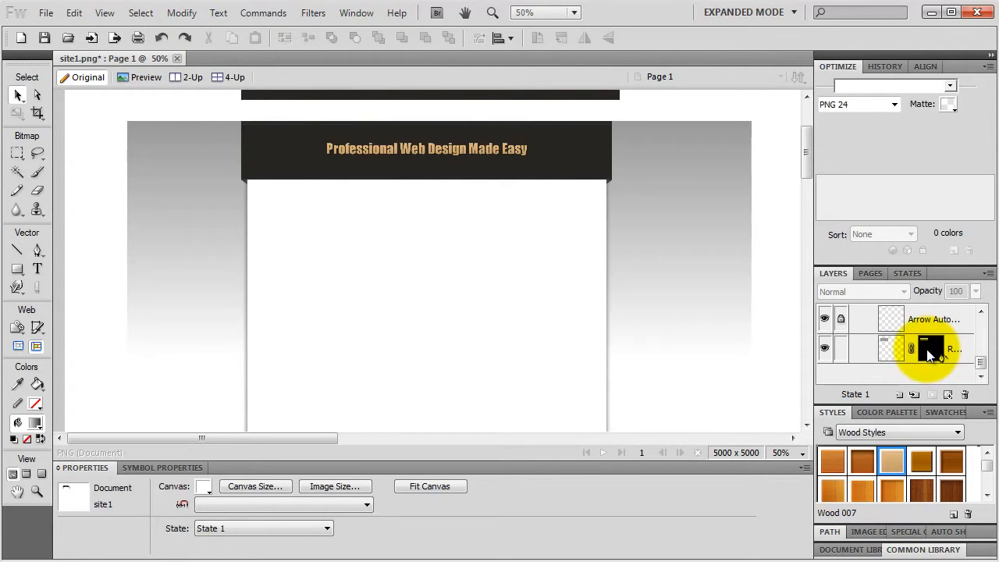
Step: Try shifting the vector mask's gradient left of the white page and stretching its end below the gray rectangle
left_click(929, 354)
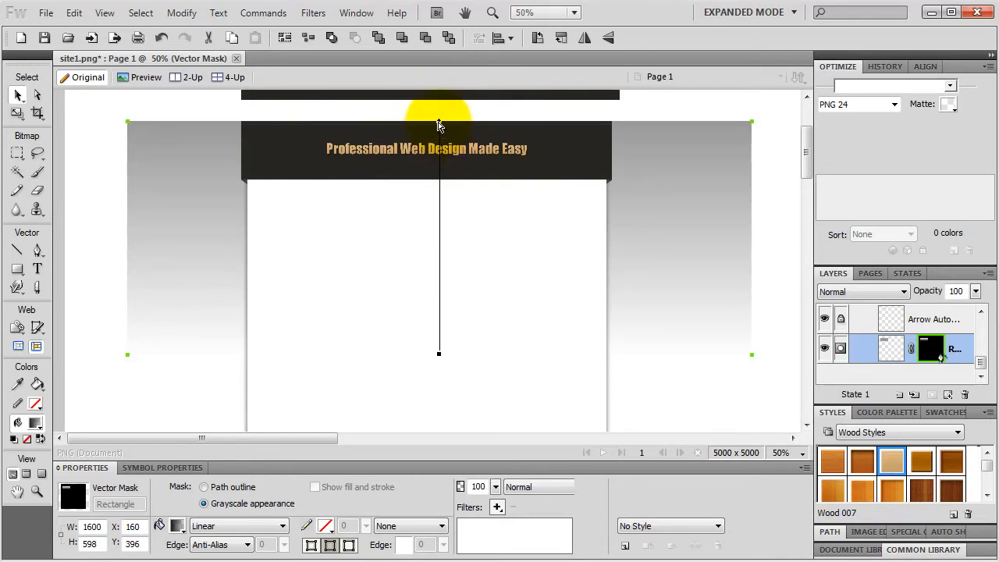
left_click_drag(440, 126, 218, 114)
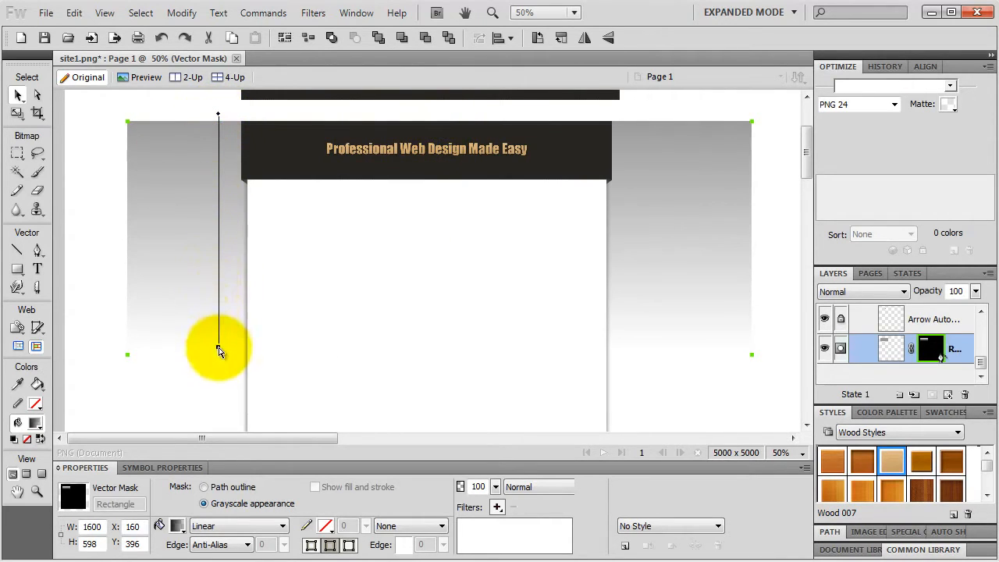
left_click_drag(218, 346, 242, 337)
left_click_drag(267, 306, 220, 413)
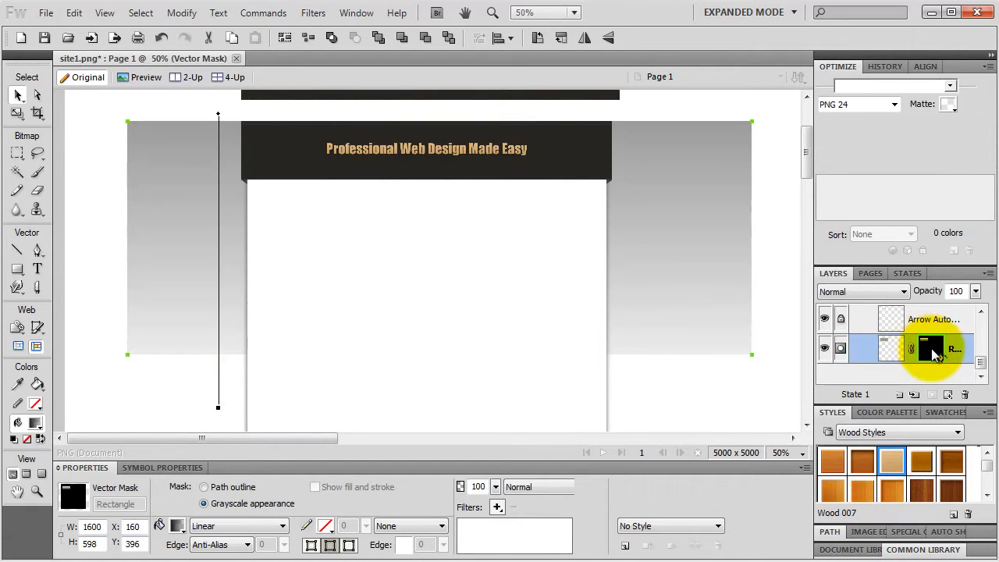
Step: Try discarding the vector mask, and undo back to its original centered gradient
key("Delete")
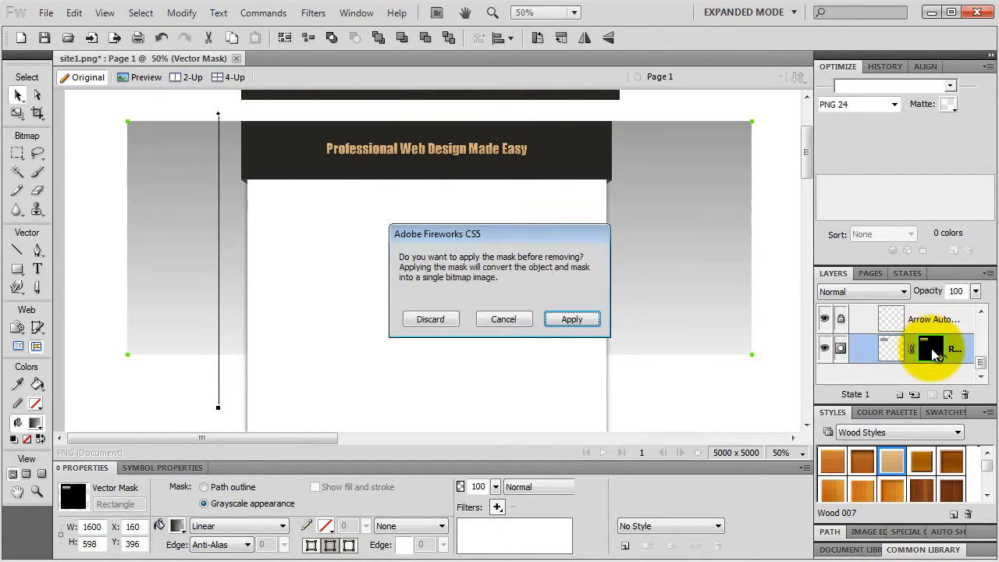
left_click(421, 320)
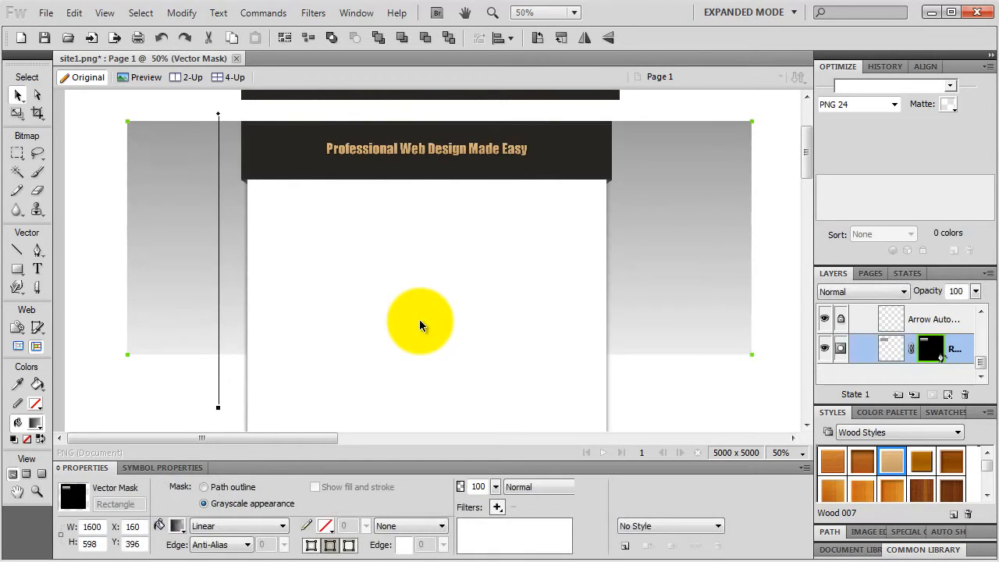
key("ctrl+z")
key("ctrl+z")
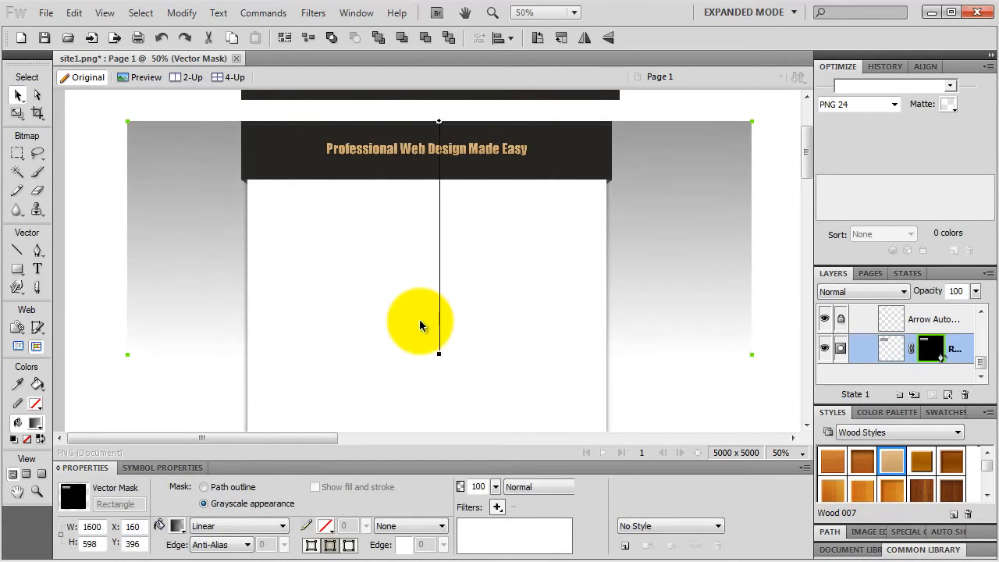
Step: Stretch the vector mask's gradient straight down, with its end well below the gray rectangle's lower edge
left_click(439, 355)
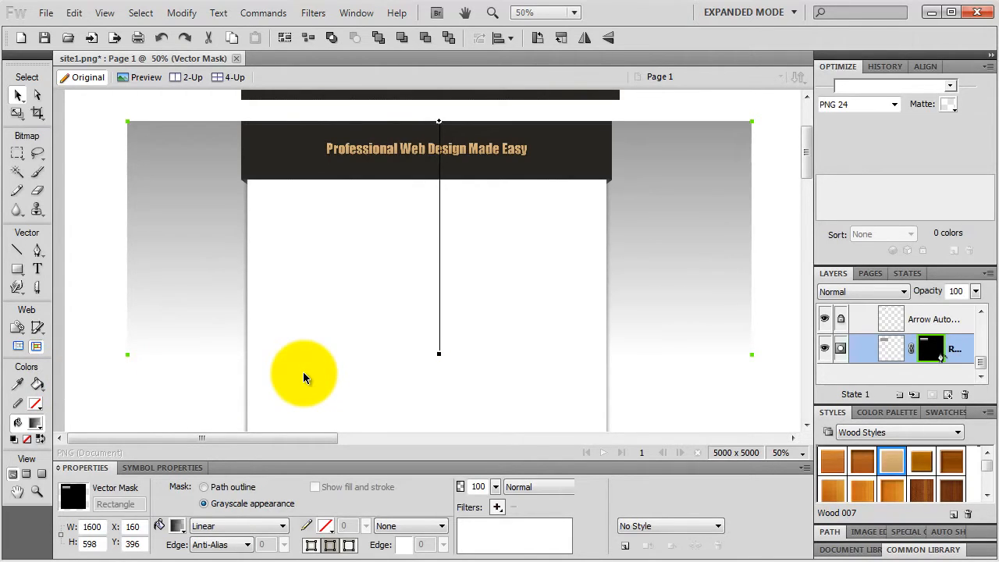
left_click_drag(439, 354, 444, 461)
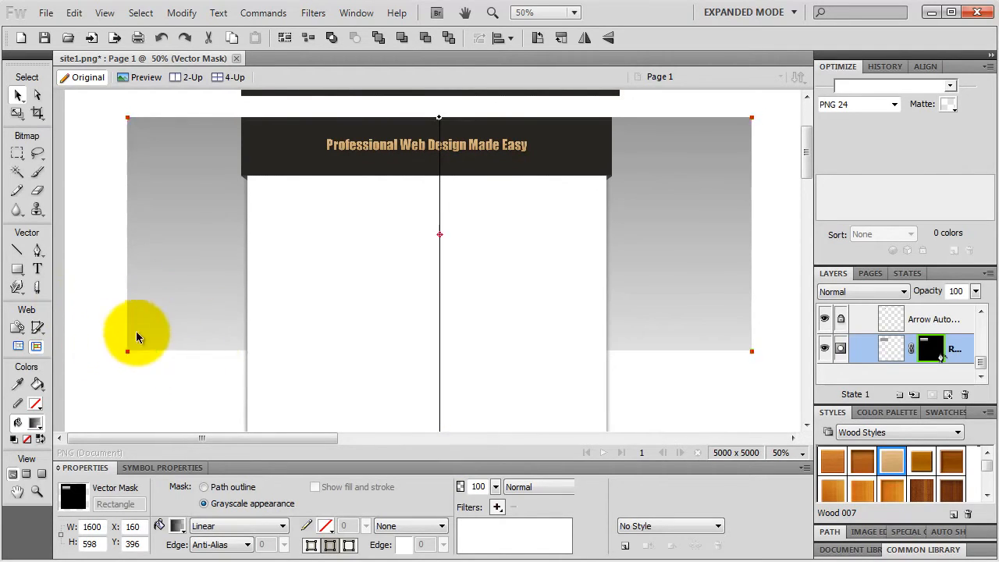
Step: Shorten the vector mask's gradient to end just above the gray rectangle's lower edge, moving its line left of the white page
scroll(411, 292, "down", 1)
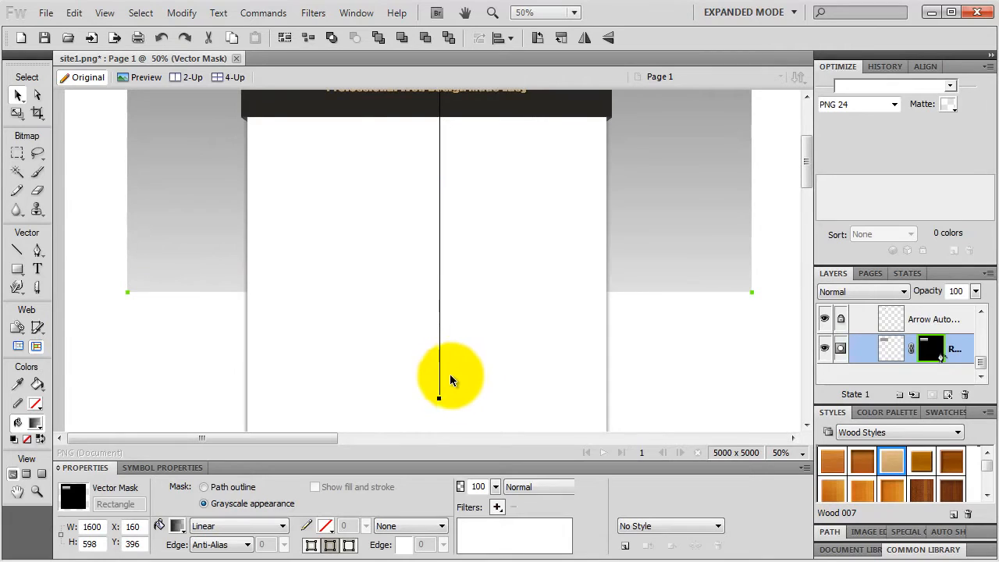
left_click_drag(439, 401, 435, 277)
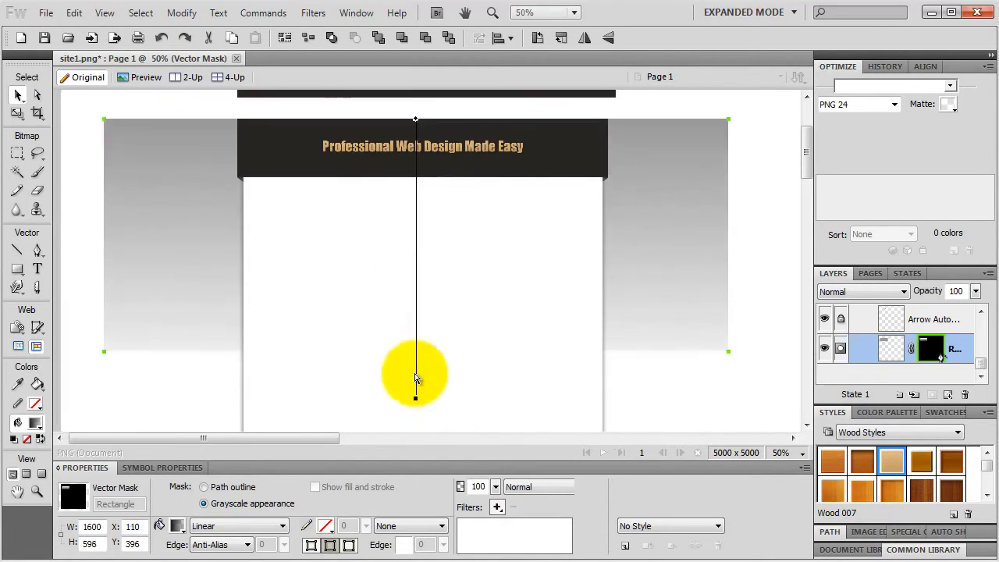
left_click_drag(415, 384, 414, 335)
left_click_drag(415, 119, 156, 120)
left_click(155, 333)
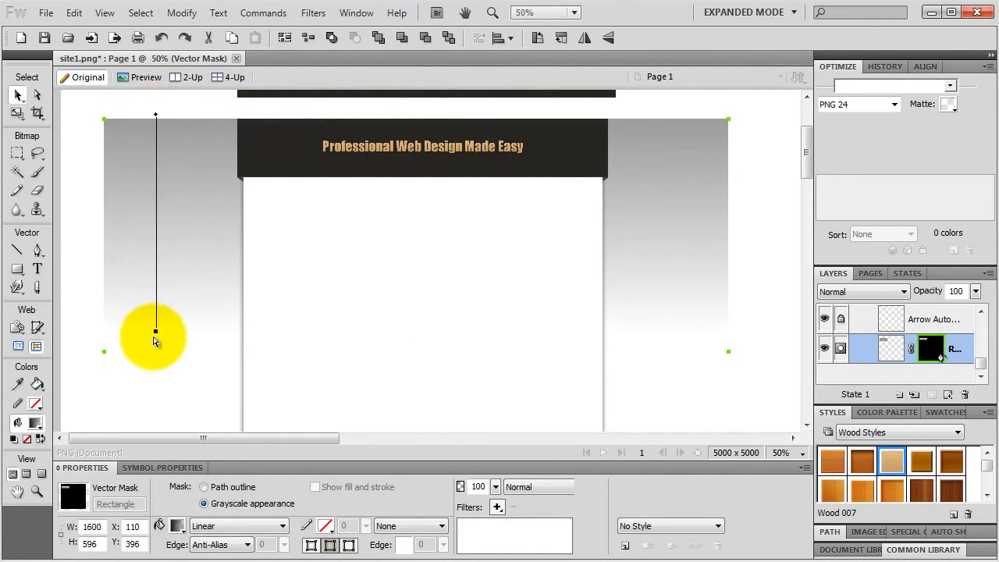
left_click_drag(156, 336, 156, 343)
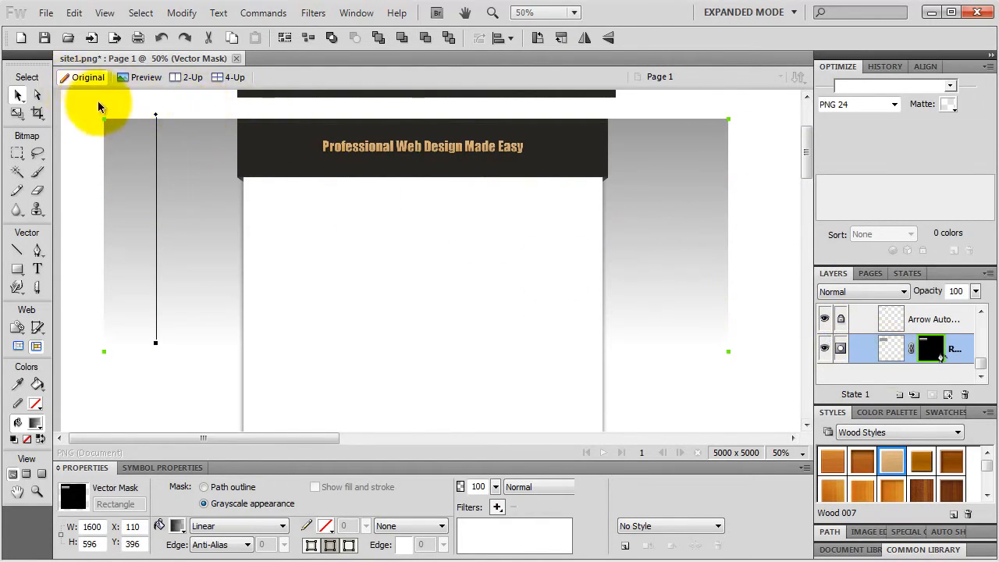
Step: Deselect the masked gray rectangle and lock its layer
left_click(120, 101)
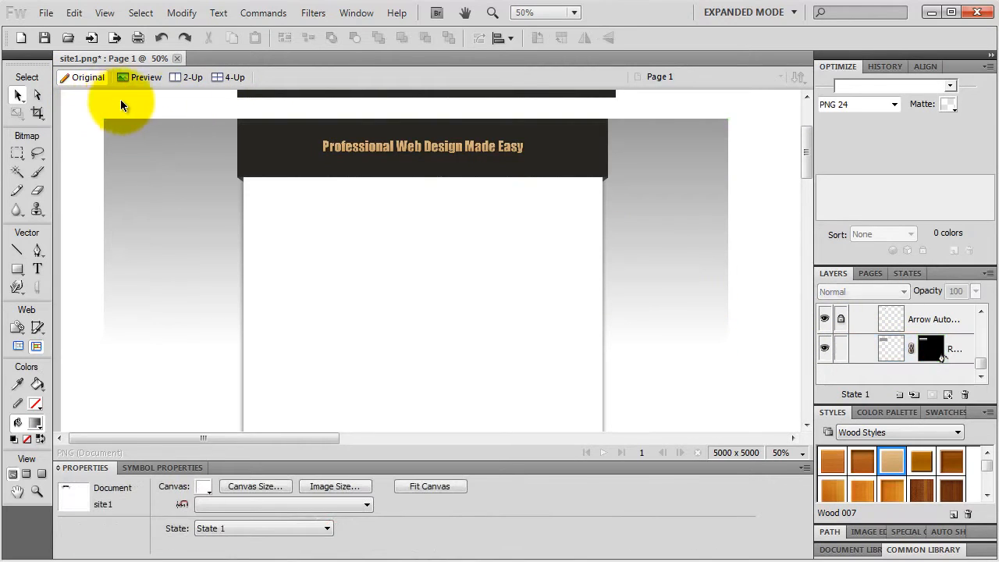
left_click(842, 350)
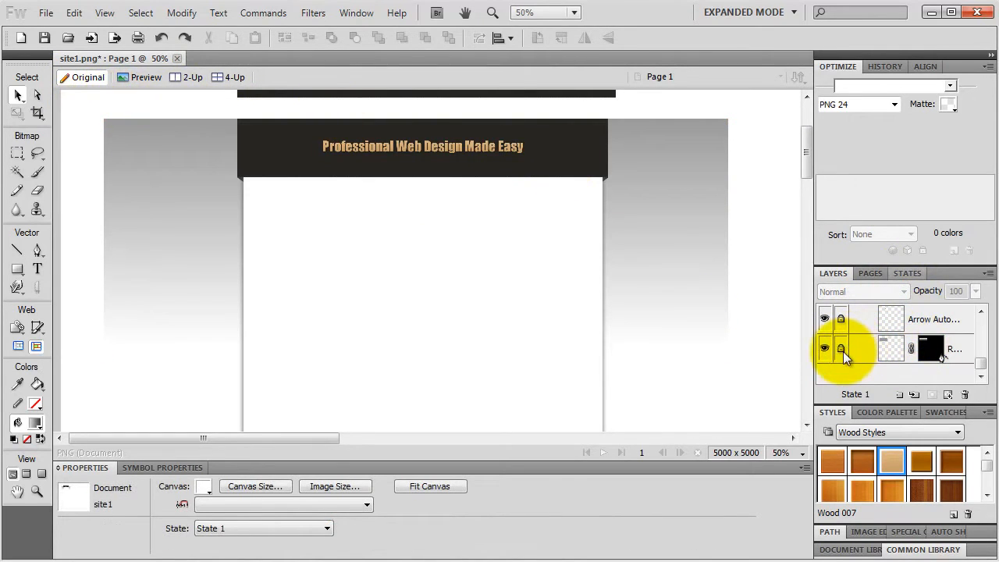
left_click(842, 352)
left_click(842, 352)
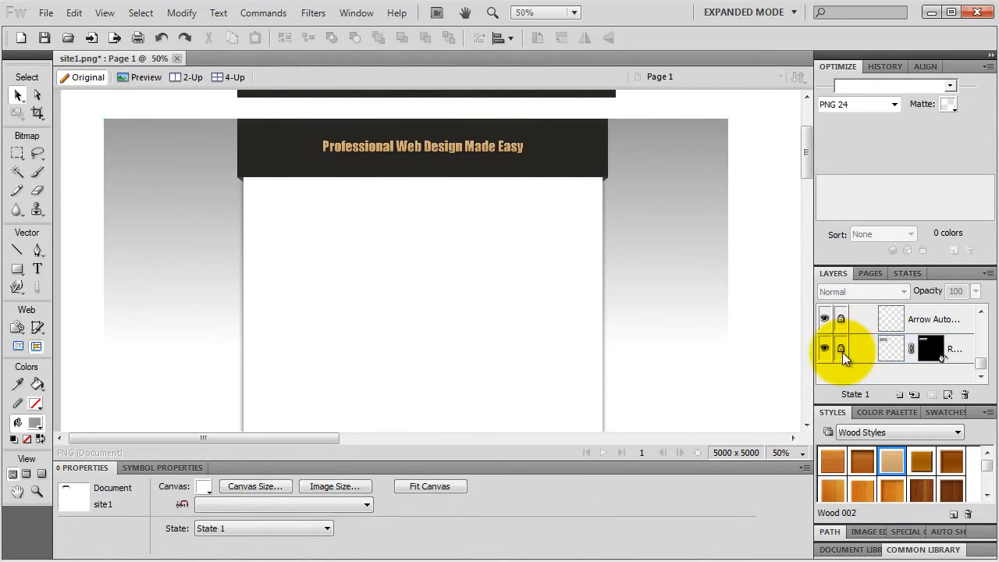
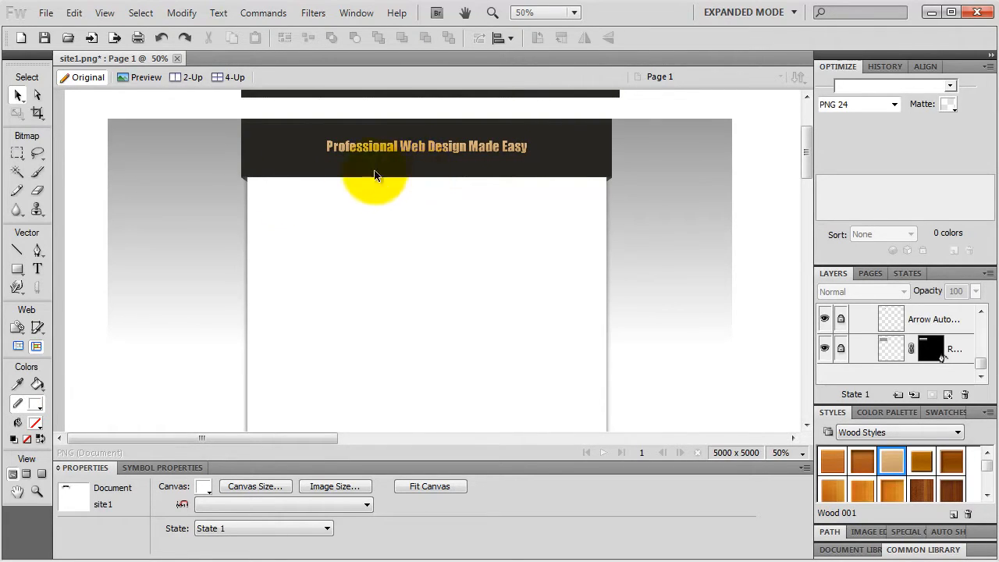
Step: Draw a closed Pen path about 314 × 293 px on the white page, with straight sides and a rounded lower-right corner
left_click_drag(37, 250, 82, 261)
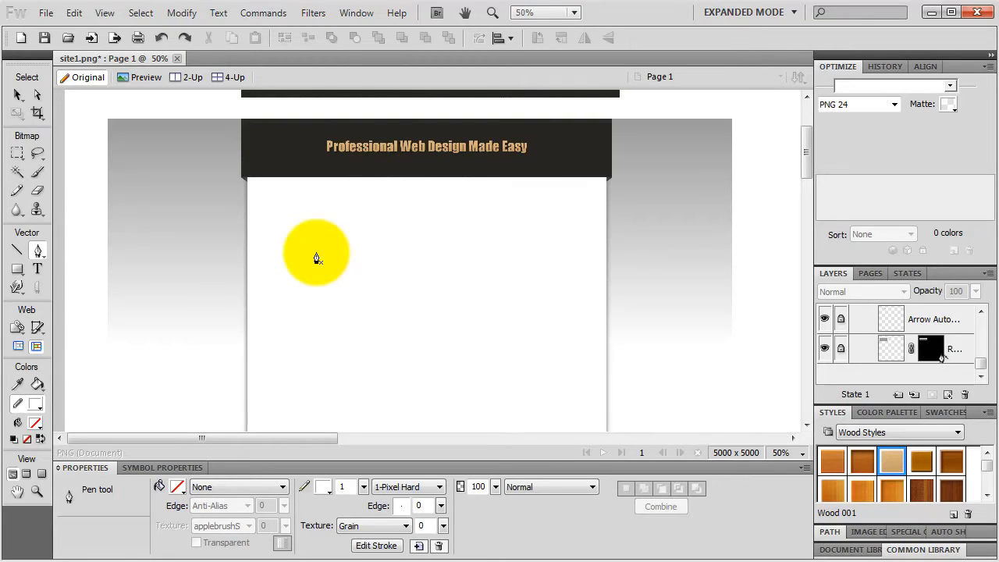
left_click(316, 258)
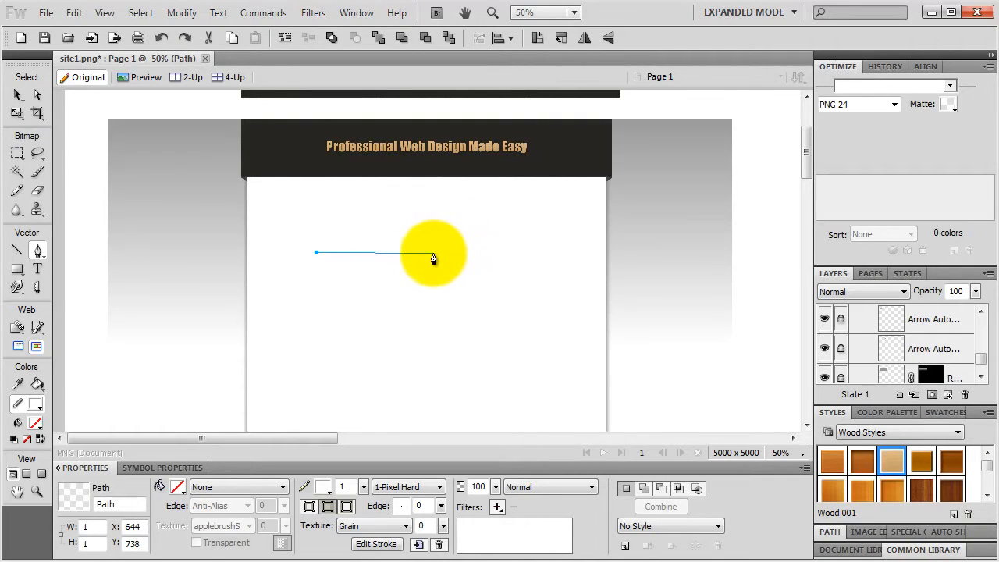
left_click(433, 256)
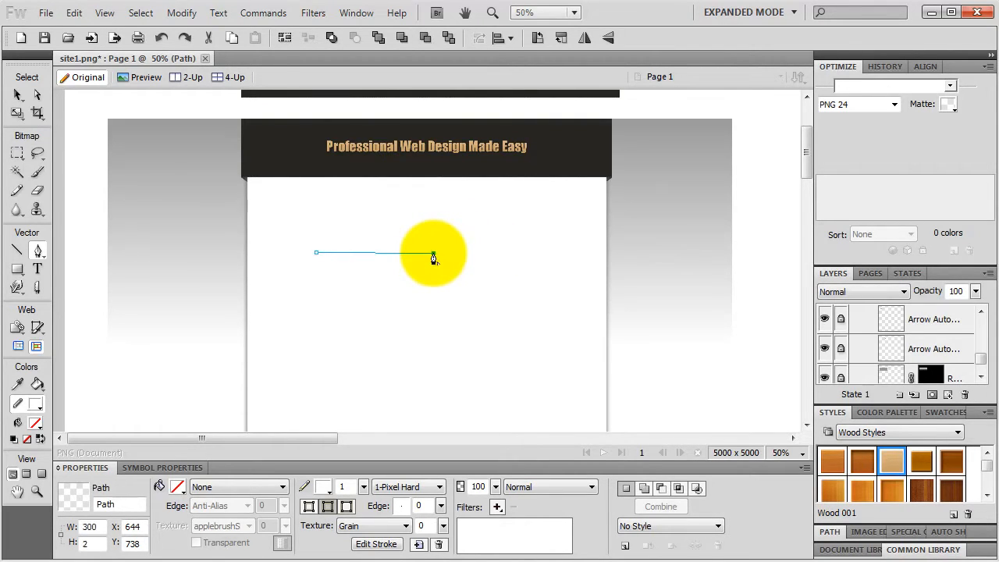
left_click(436, 345)
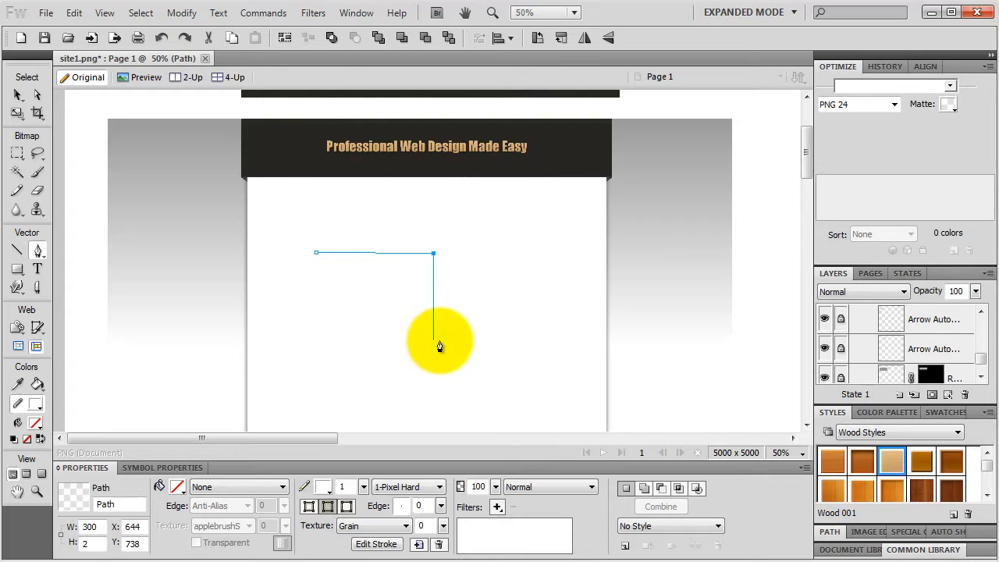
left_click(434, 341)
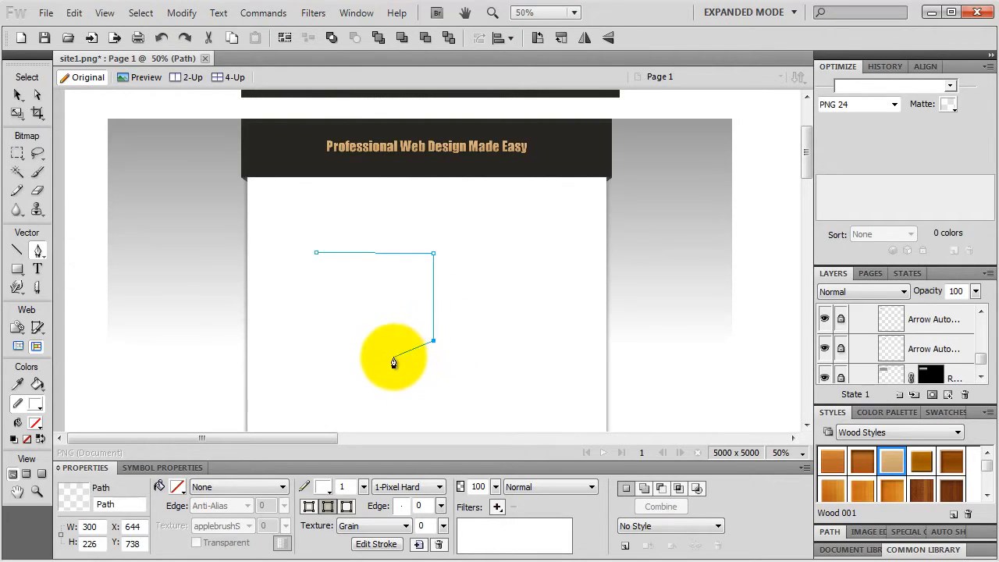
left_click_drag(393, 357, 344, 333)
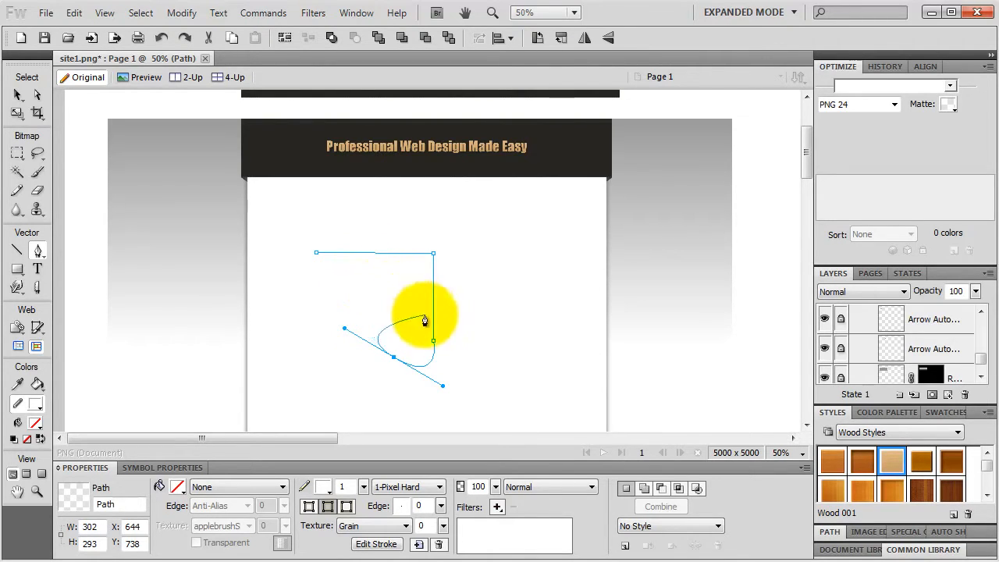
left_click(395, 358)
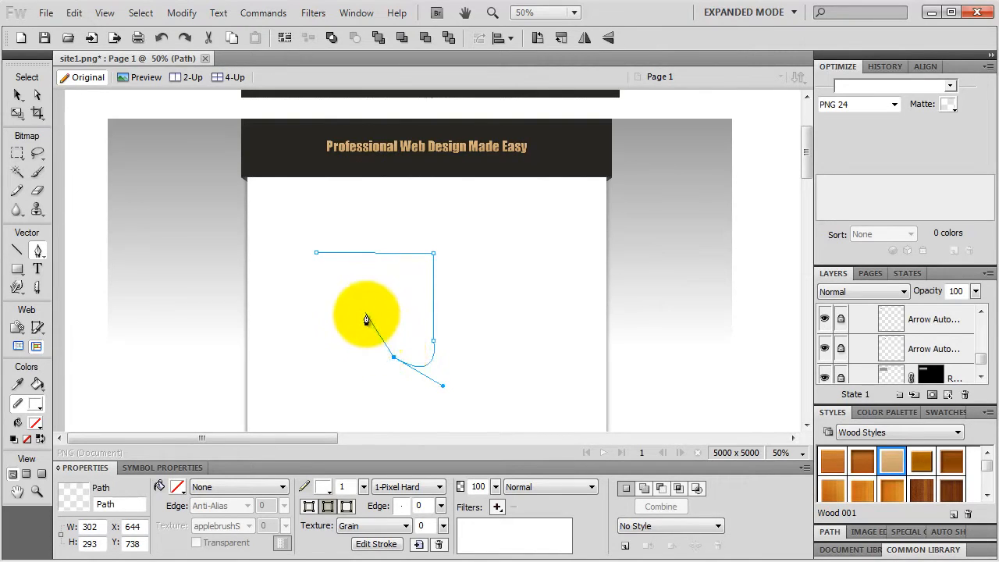
left_click(323, 314)
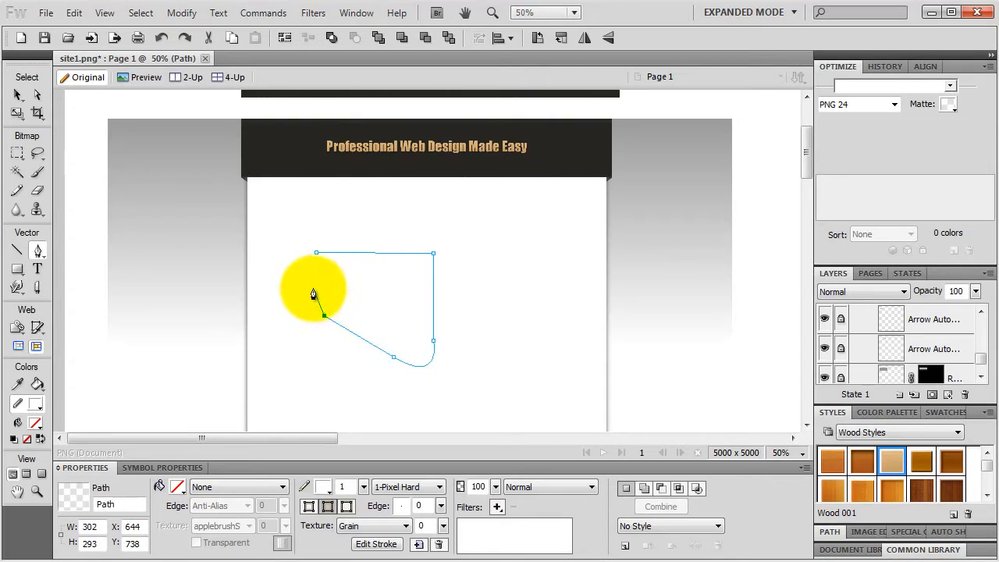
left_click(312, 272)
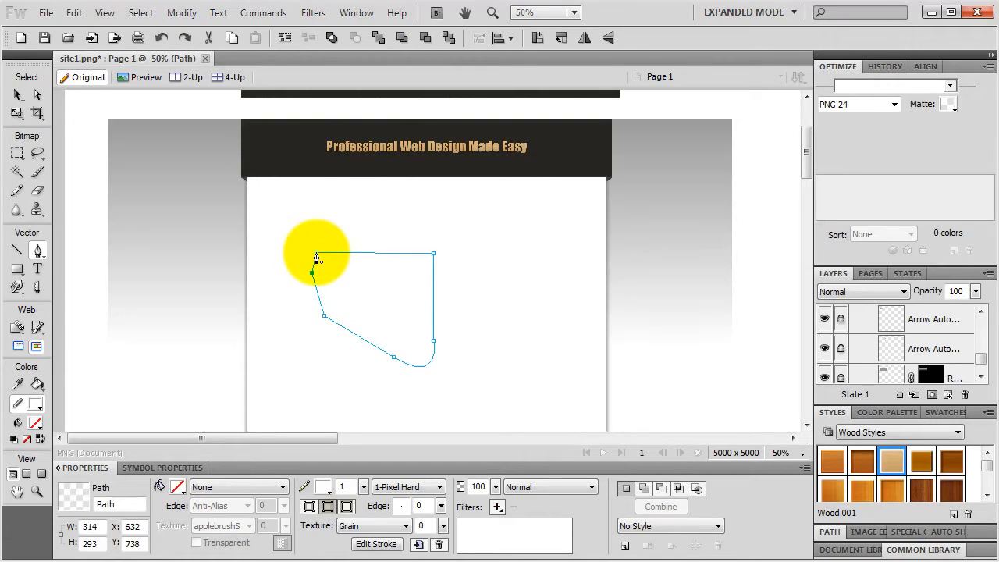
left_click(316, 255)
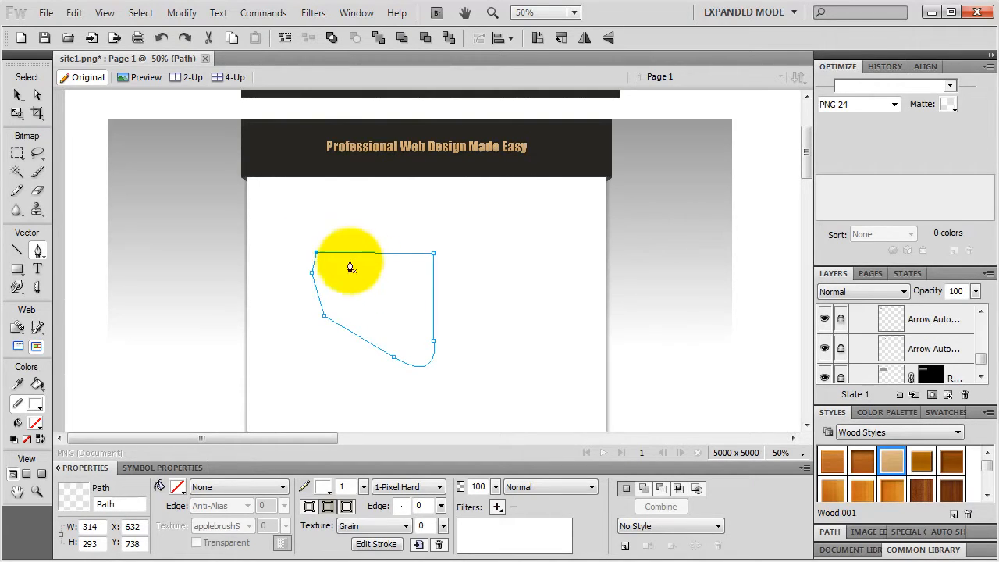
Step: Give the path a dark gray stroke of size 18 and a solid medium gray fill
left_click(322, 488)
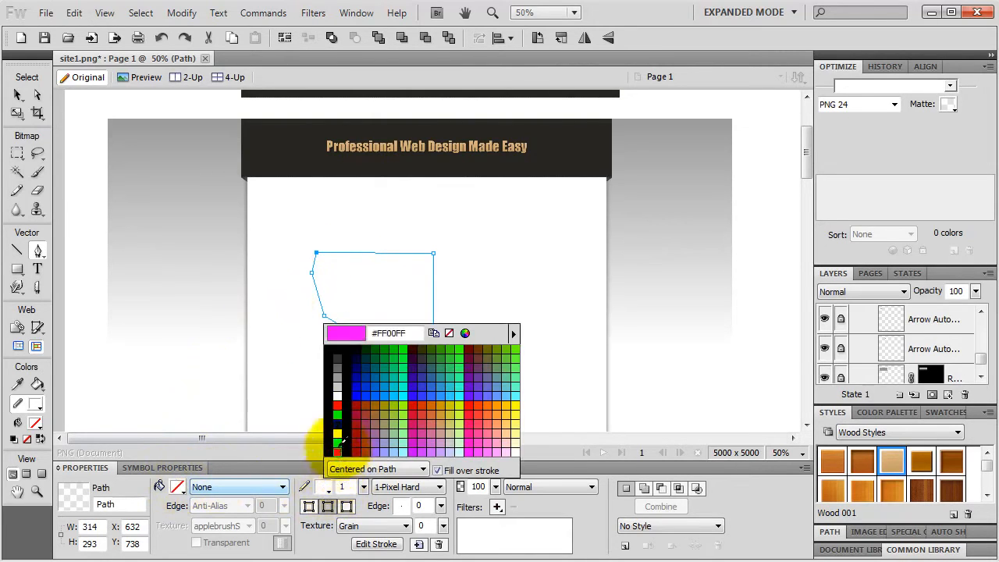
left_click(339, 357)
left_click_drag(363, 487, 367, 471)
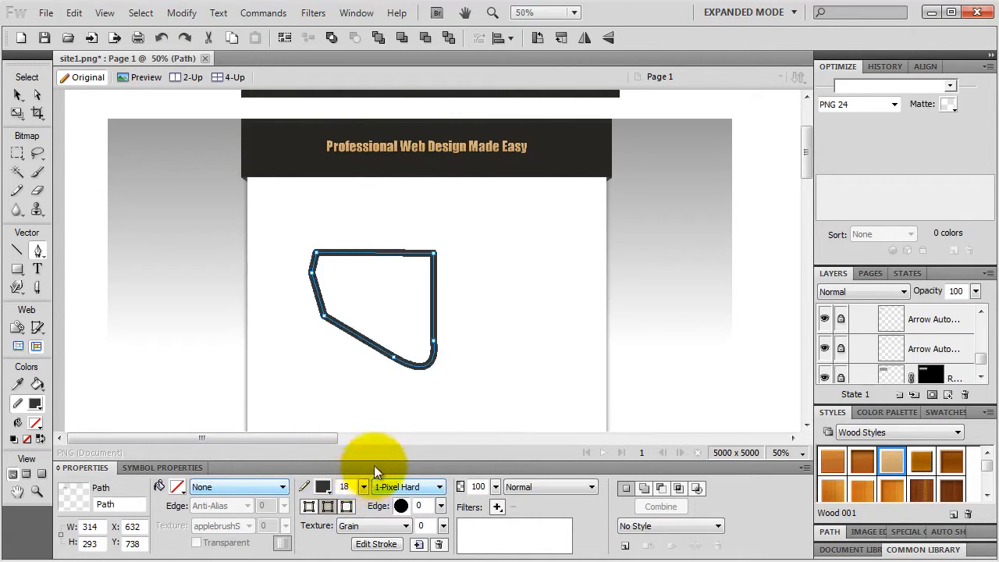
left_click(178, 487)
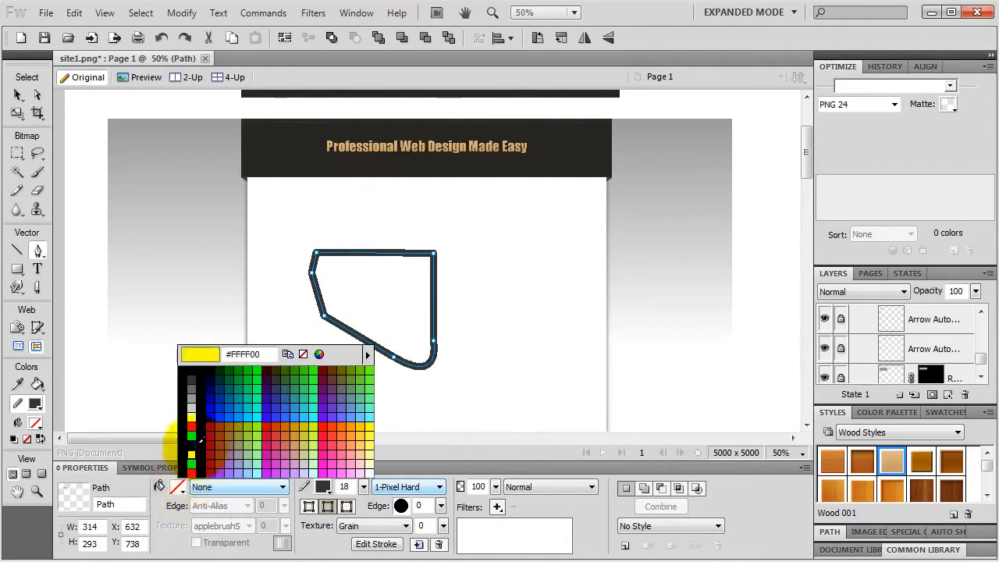
left_click(192, 391)
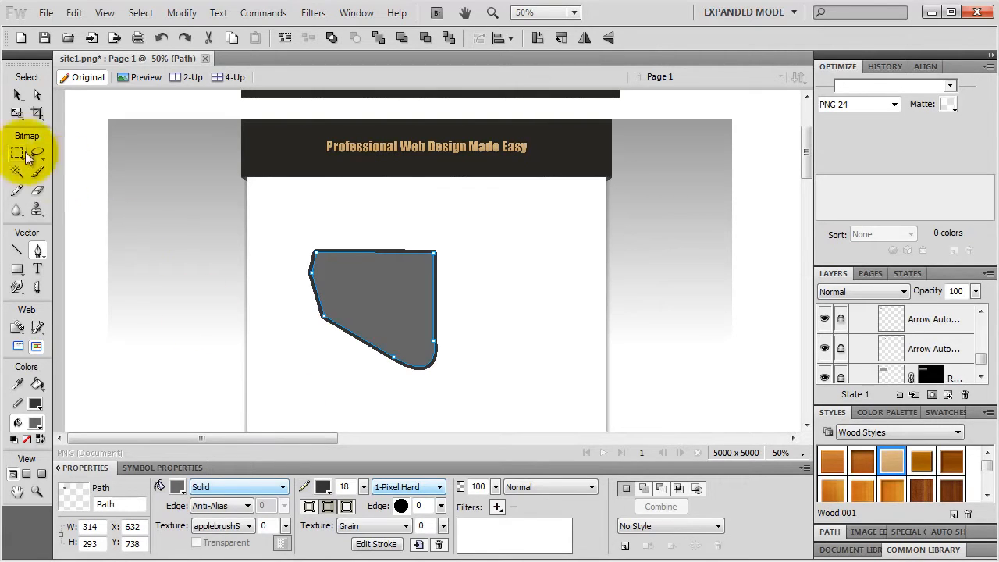
Step: Rotate the gray shape clockwise and enlarge it to about 377 × 440 px
left_click(17, 113)
left_click_drag(418, 204, 426, 248)
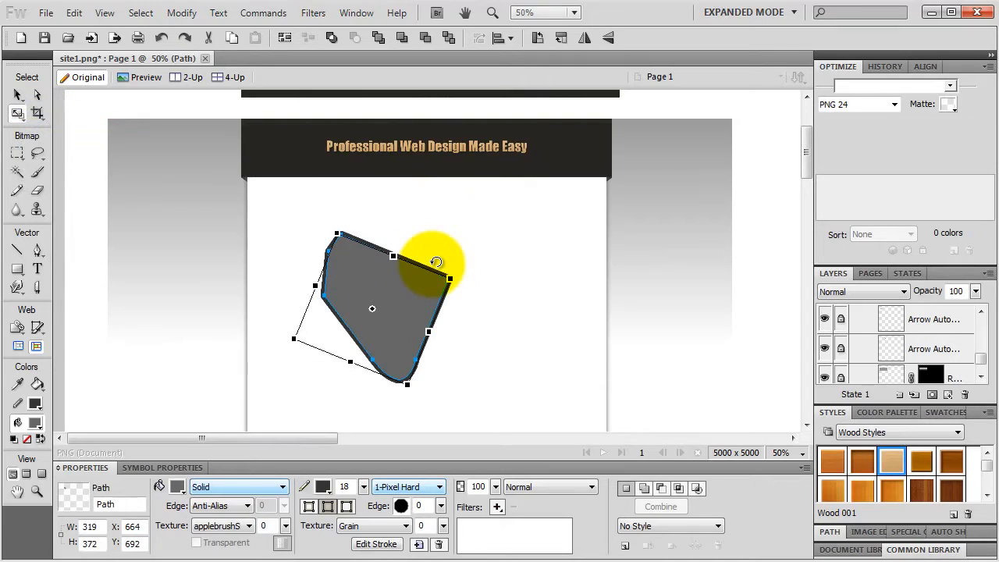
left_click_drag(436, 261, 478, 265)
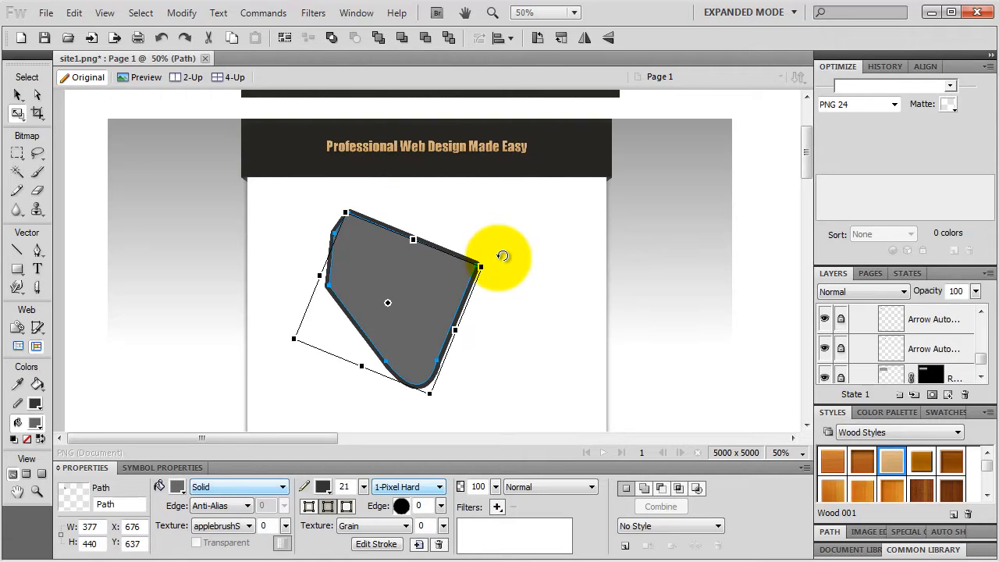
Step: Union a rectangle about 214 × 106 px onto the shape's lower right side and punch one about 180 × 112 px from its upper edge
left_click(18, 269)
left_click(89, 283)
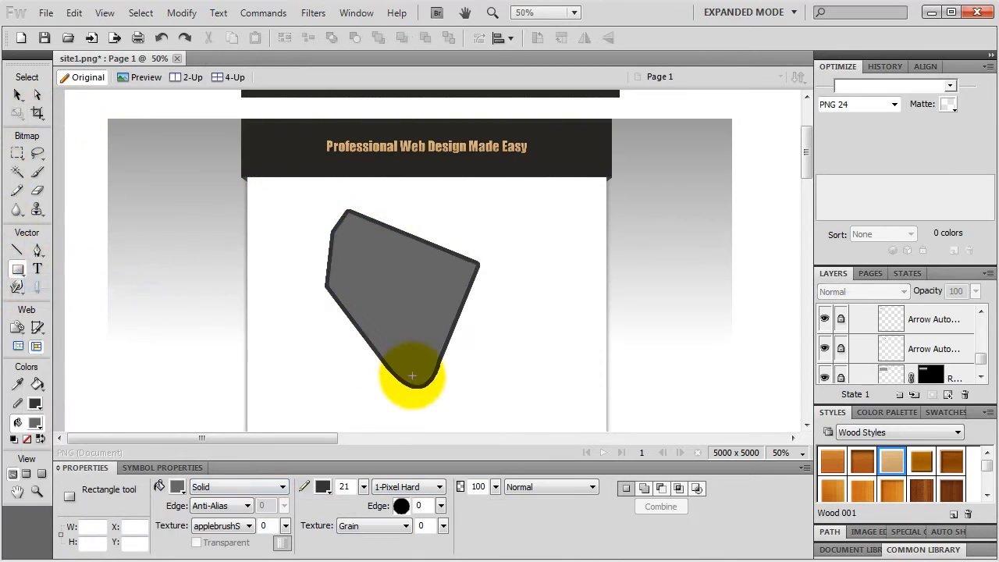
left_click(645, 491)
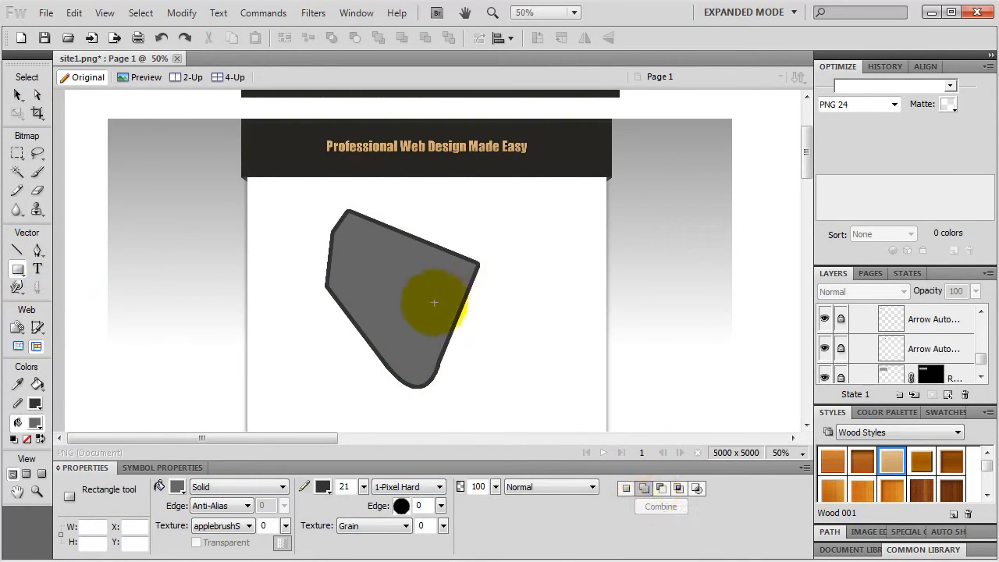
left_click_drag(420, 317, 508, 357)
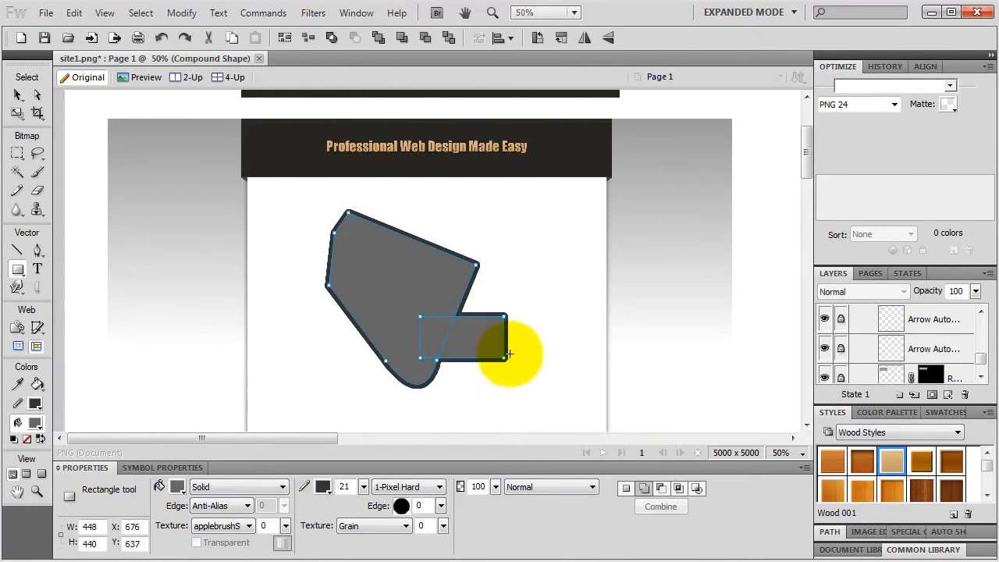
left_click(663, 487)
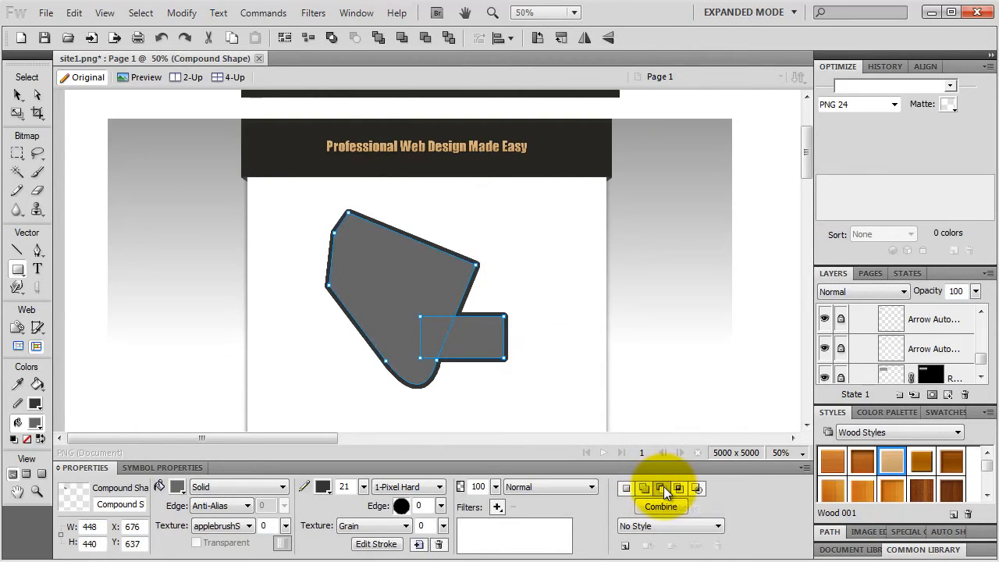
left_click_drag(452, 218, 381, 261)
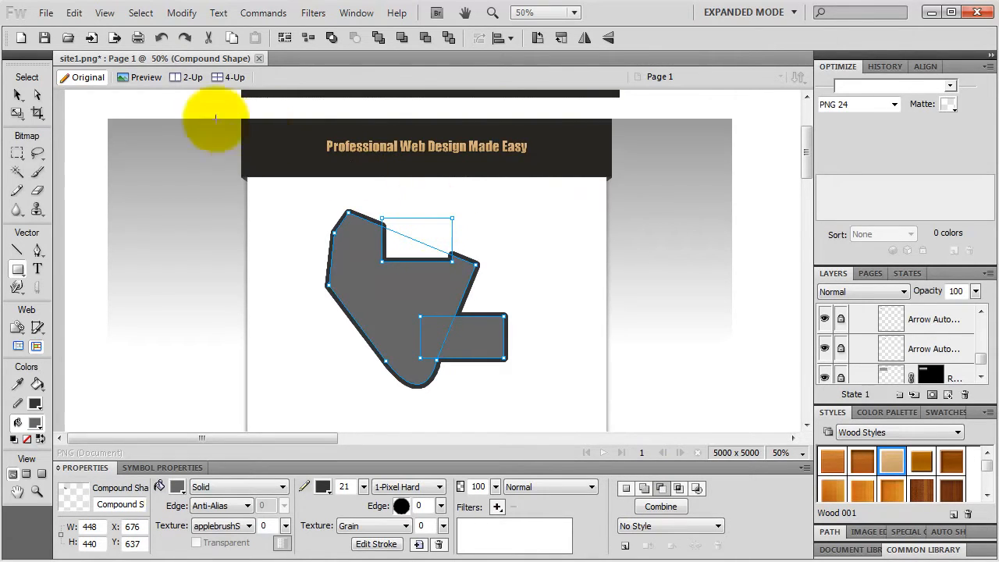
Step: Shift the punched rectangle and the added rectangle slightly down and left within the compound shape
left_click(37, 94)
left_click(416, 258)
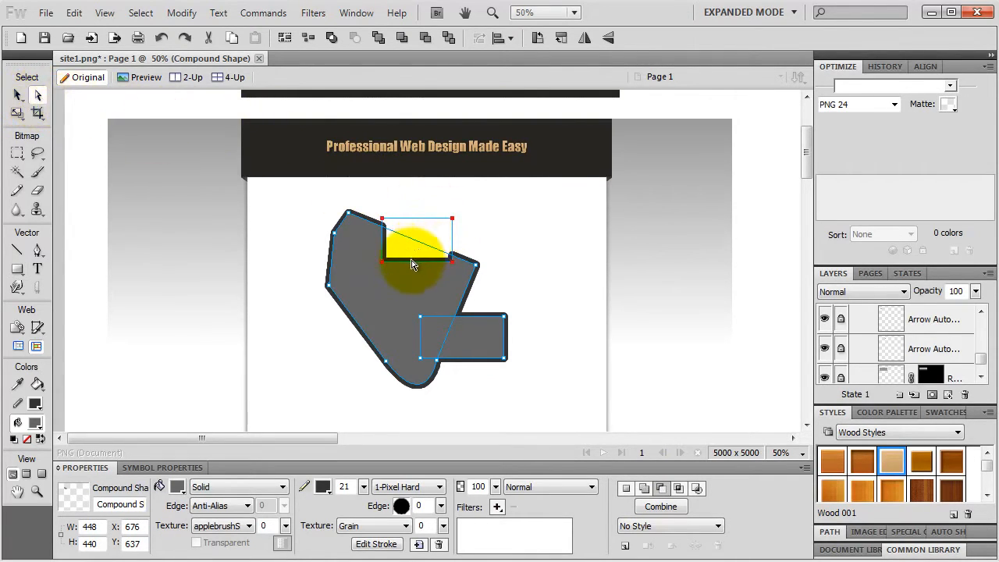
left_click_drag(416, 258, 402, 271)
left_click(484, 322)
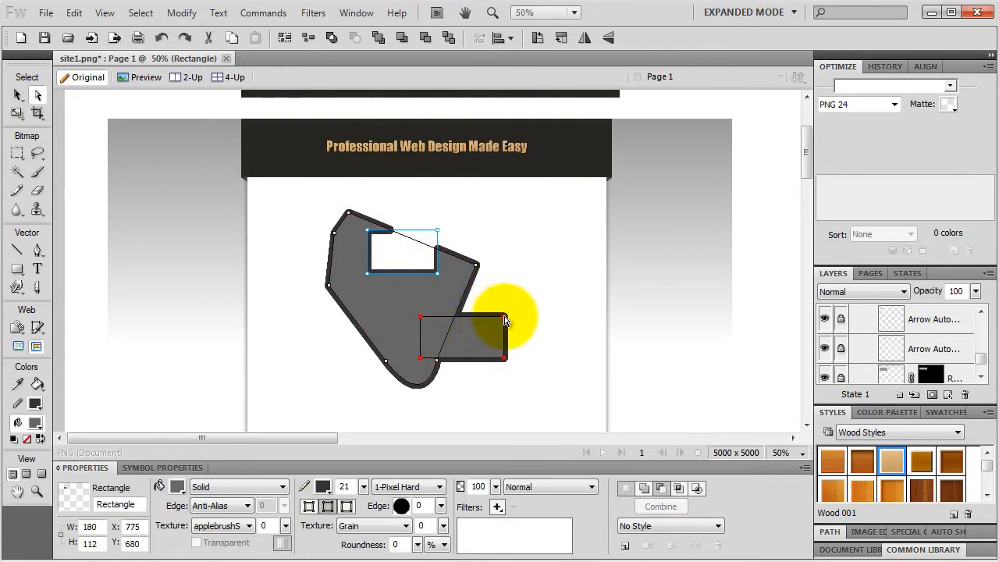
left_click_drag(491, 324, 481, 333)
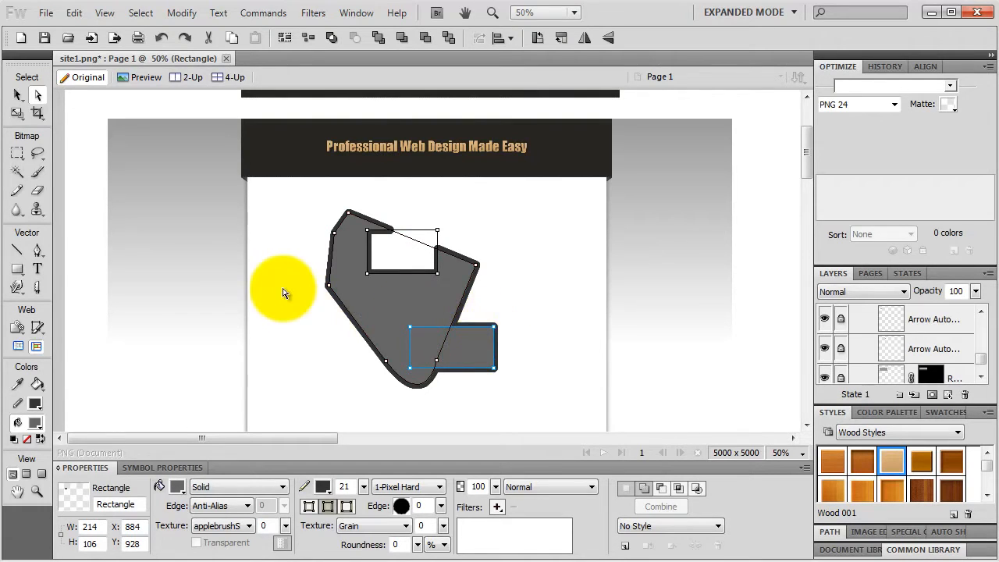
Step: Reshape the gray path's left side and lower tip with the Freeform tool at size 40, then select the whole compound shape
left_click(20, 290)
left_click_drag(20, 289, 55, 297)
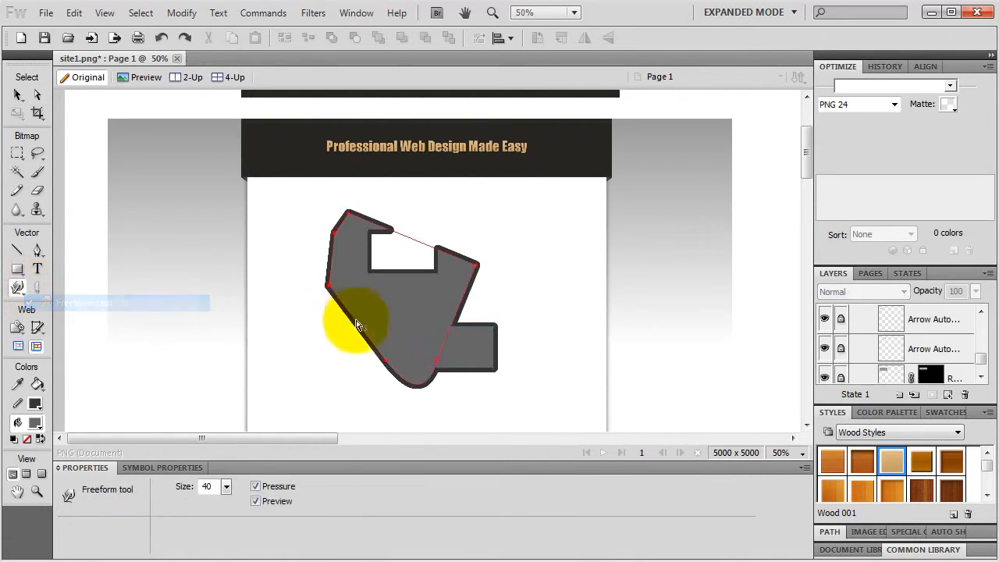
mouse_move(398, 351)
left_mouse_down()
mouse_move(390, 361)
mouse_move(419, 401)
mouse_move(442, 380)
left_mouse_up()
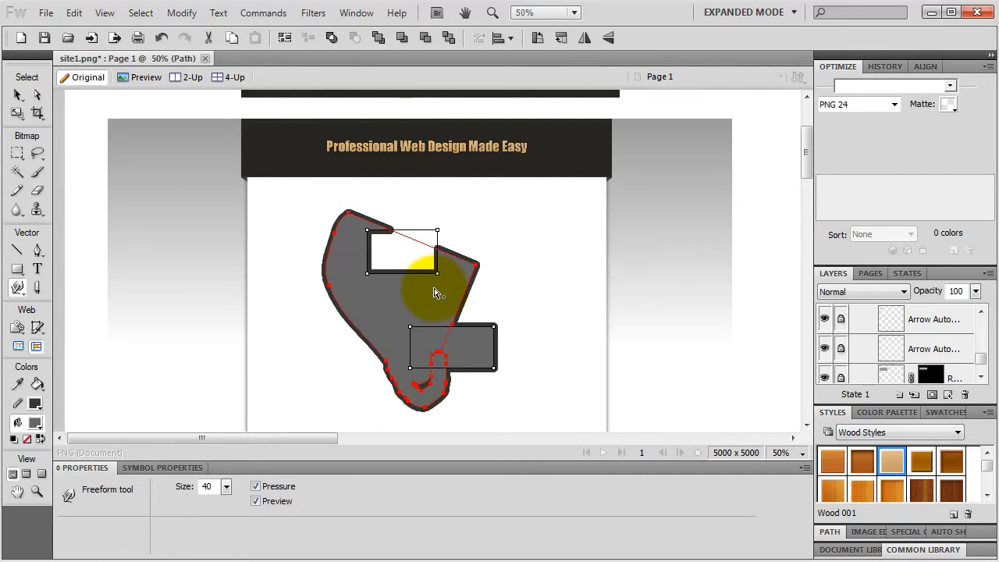
left_click(18, 94)
left_click(433, 305)
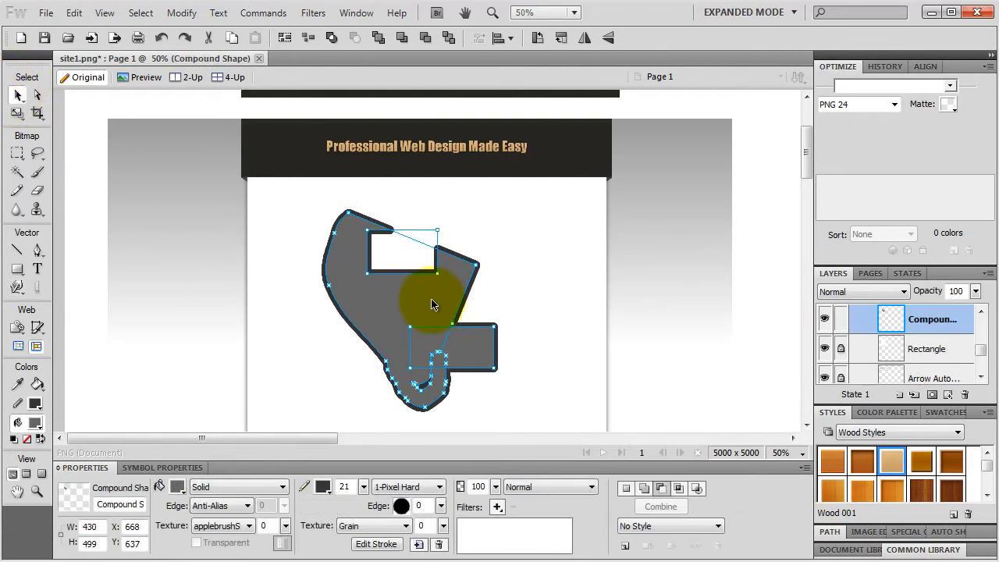
Step: Cut the gray compound shape from the page and open the 2D Objects folder of the Common Library
key("ctrl+x")
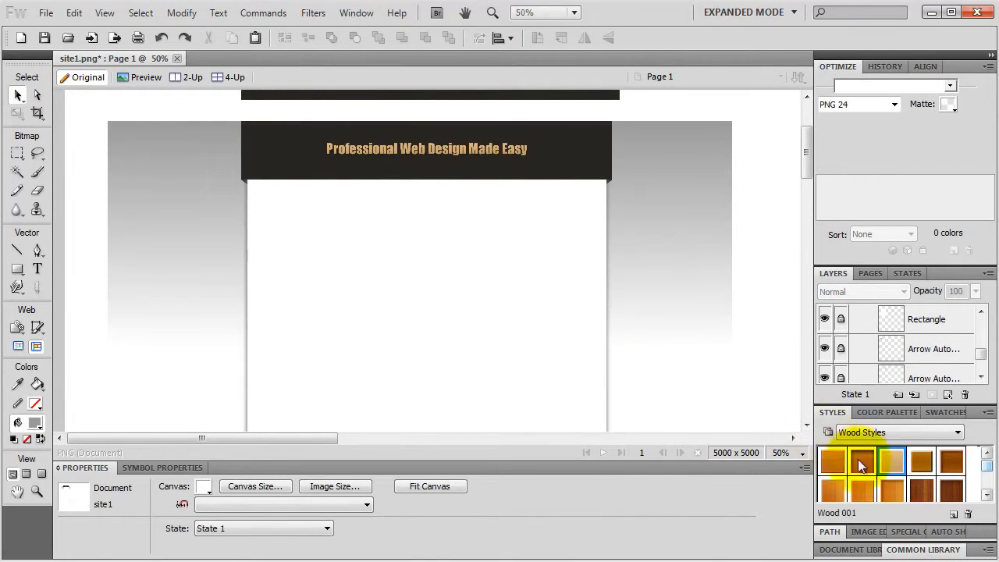
left_click(923, 549)
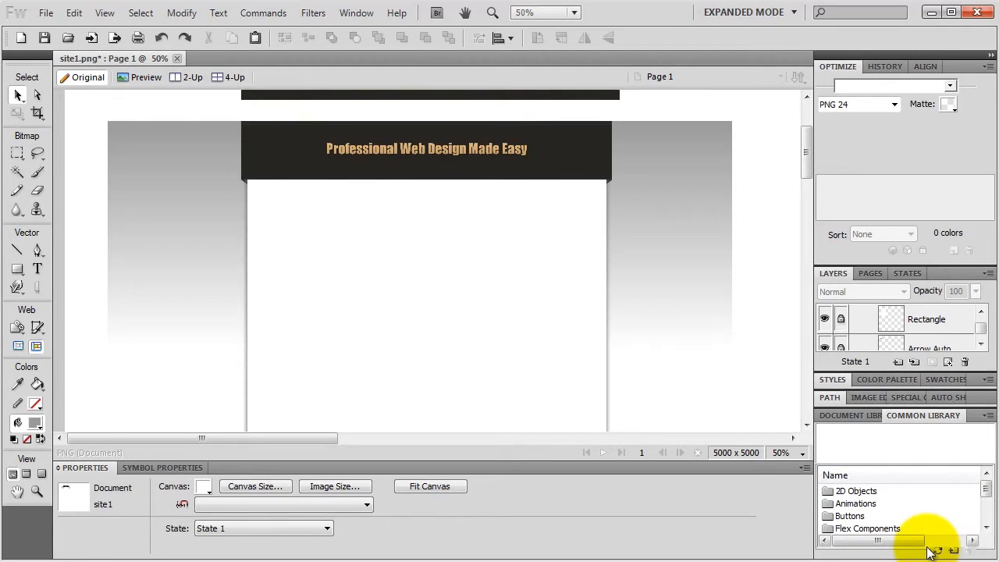
left_click(863, 492)
double_click(860, 491)
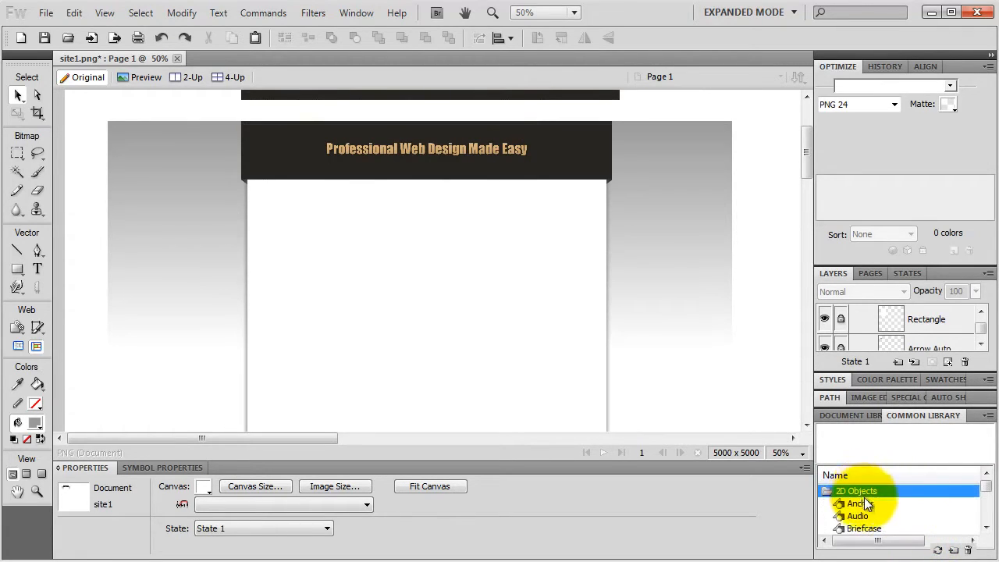
left_click(862, 504)
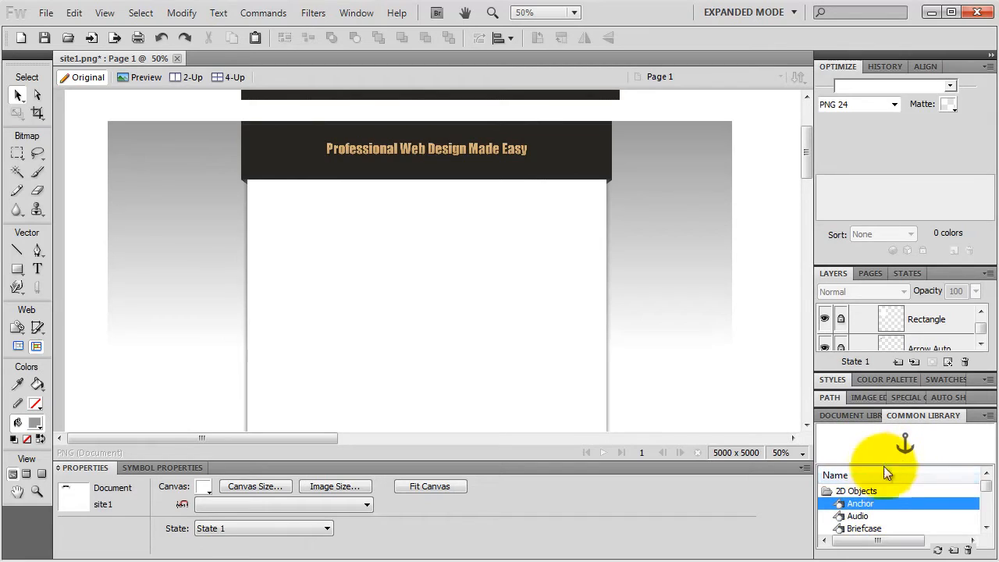
Step: Place the Gears symbol from the 2D Objects library on the dark header bar, left of the title
scroll(869, 506, "down", 1)
left_click(869, 505)
scroll(869, 505, "down", 1)
left_click(869, 506)
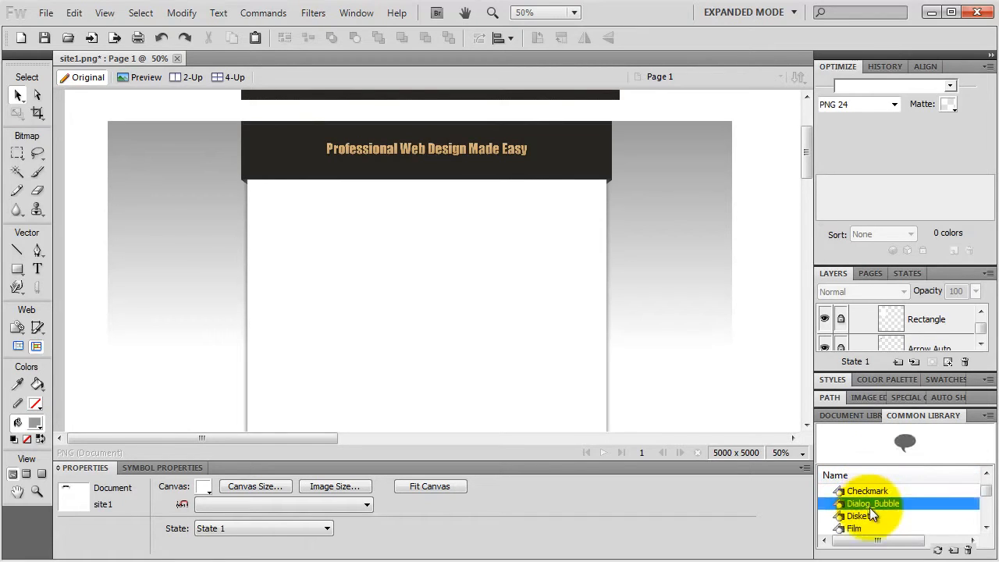
scroll(870, 507, "down", 1)
left_click(871, 507)
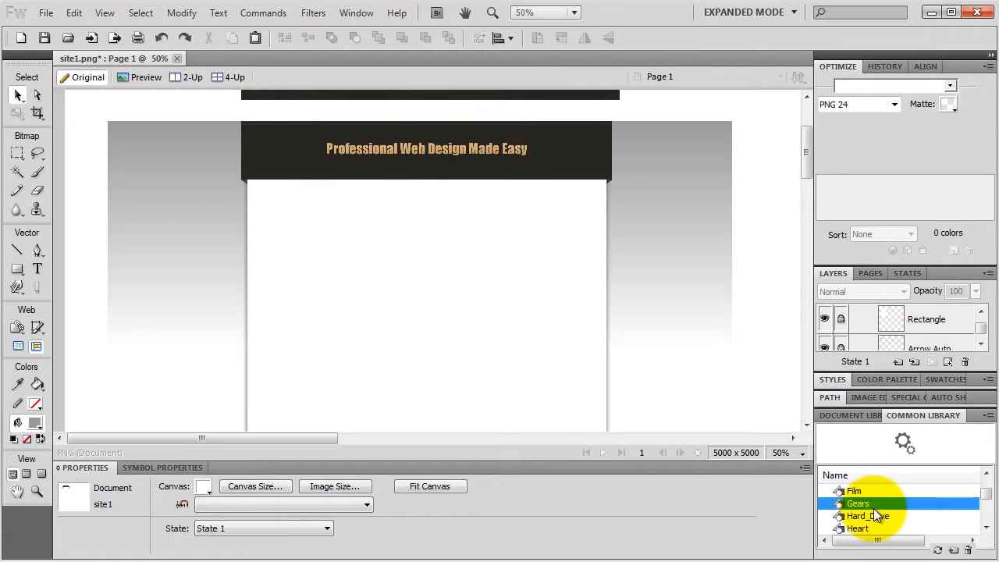
left_click_drag(872, 505, 266, 148)
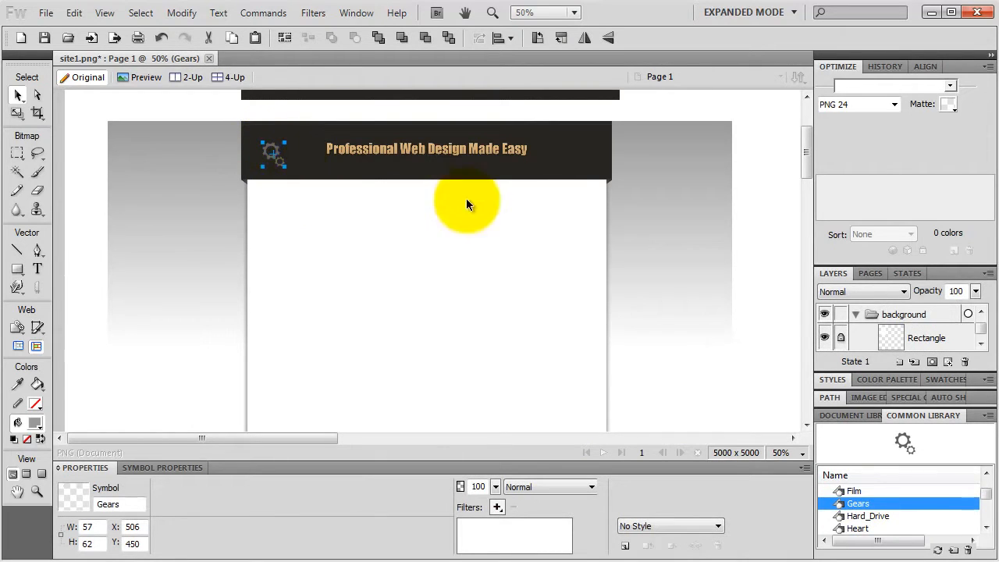
Step: Apply the Wood 002 style to the Gears symbol in the header
left_click_drag(982, 333, 981, 322)
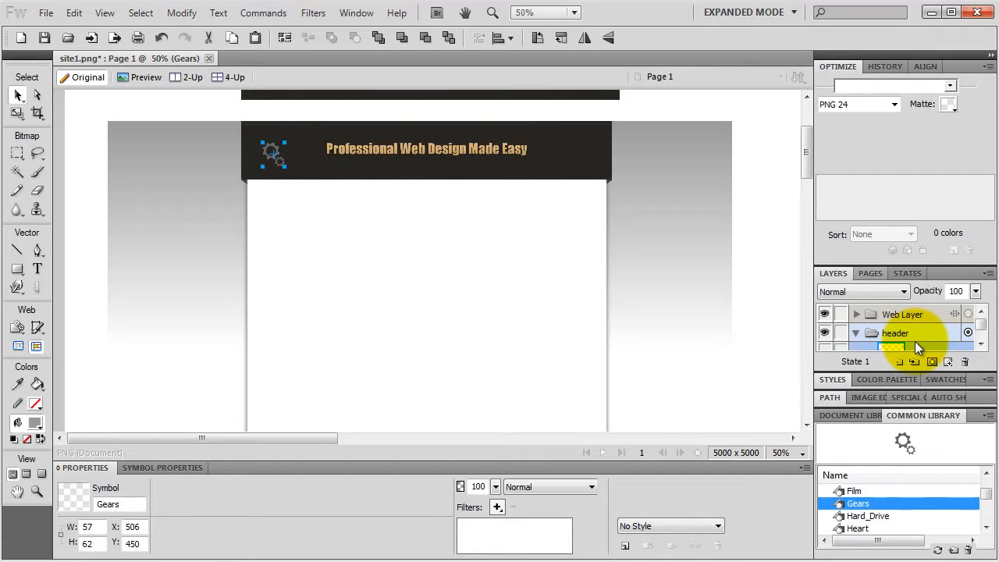
left_click(834, 381)
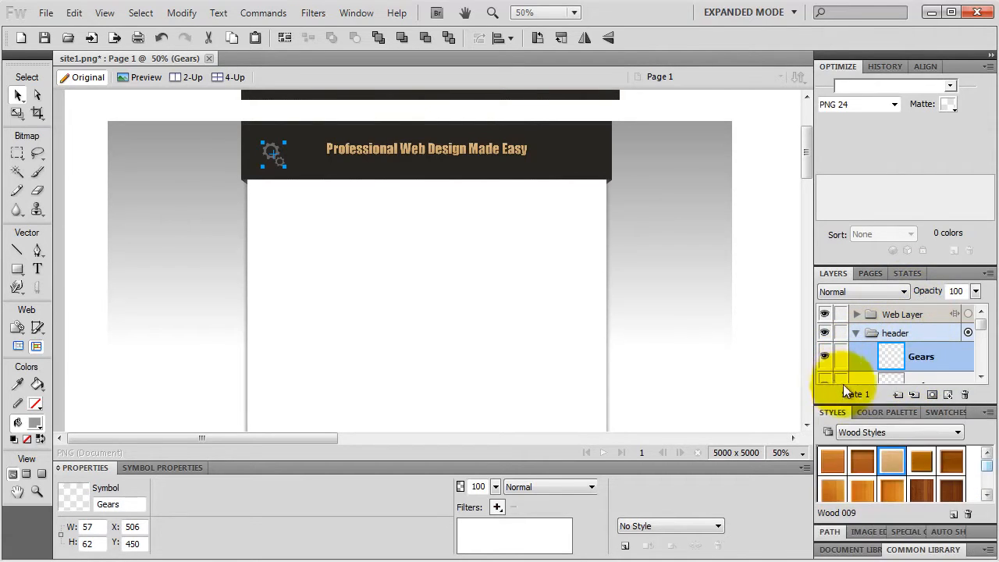
left_click(892, 464)
left_click(863, 464)
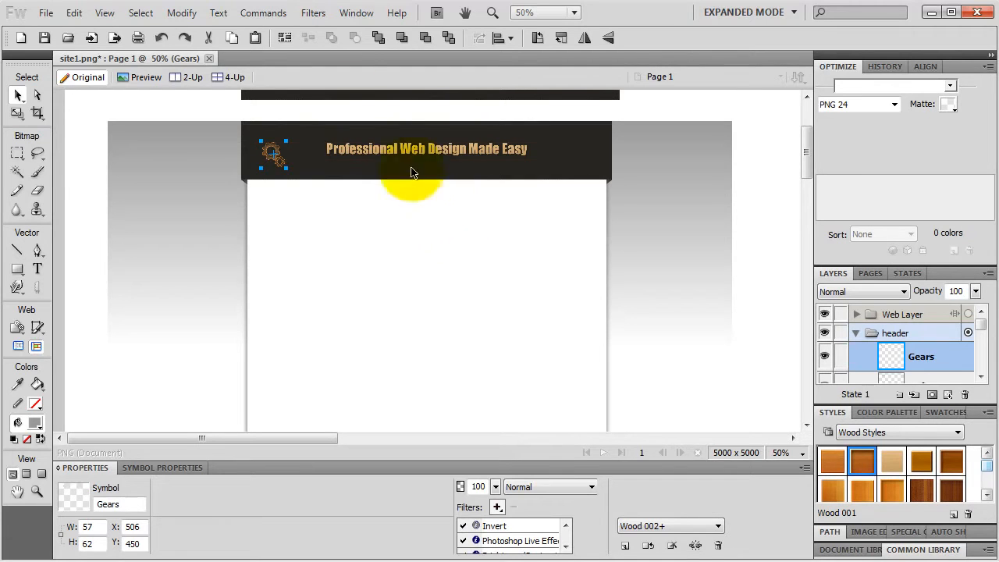
Step: Insert a Lorem ipsum placeholder text block over the white content area and delete it
left_click(263, 12)
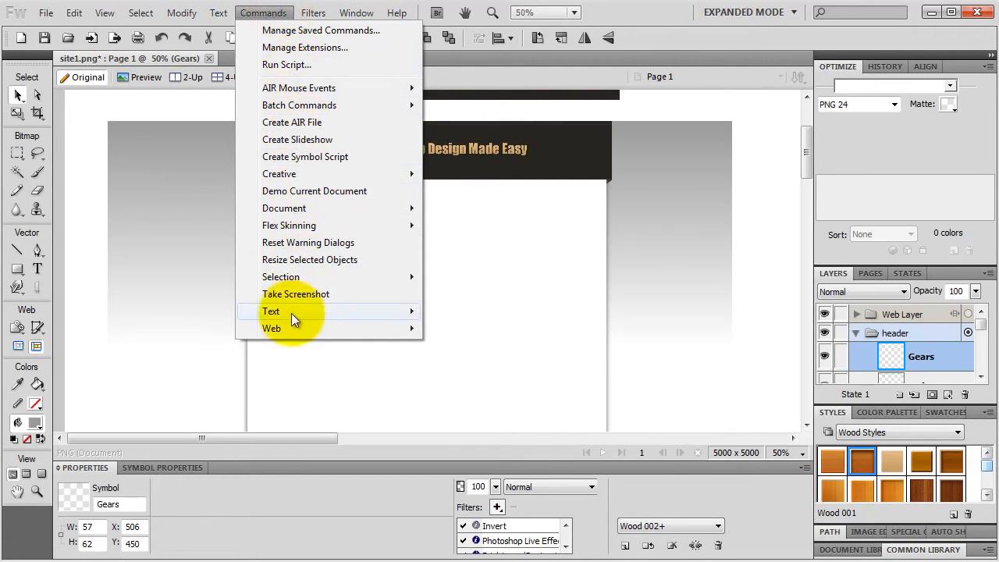
mouse_move(291, 312)
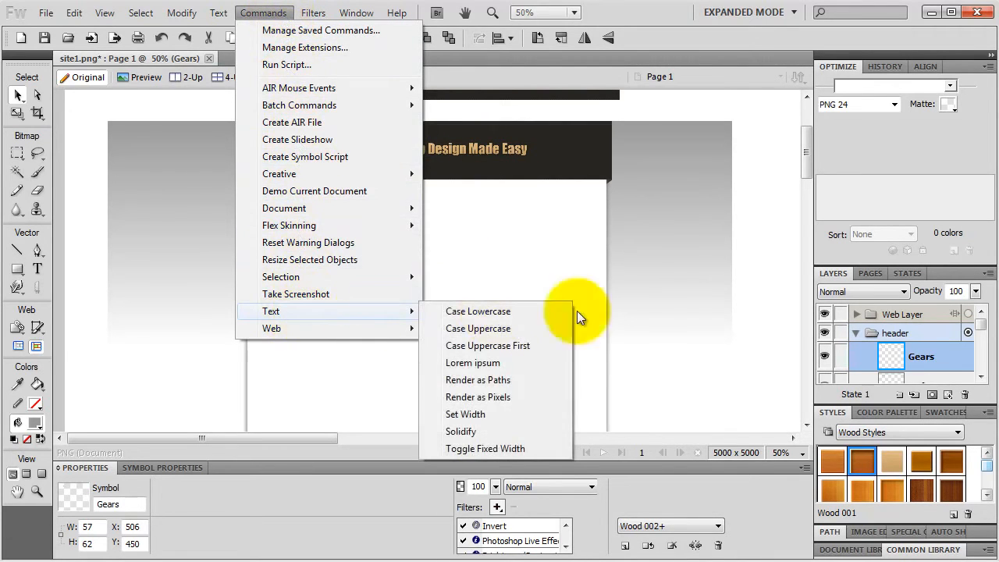
left_click(470, 364)
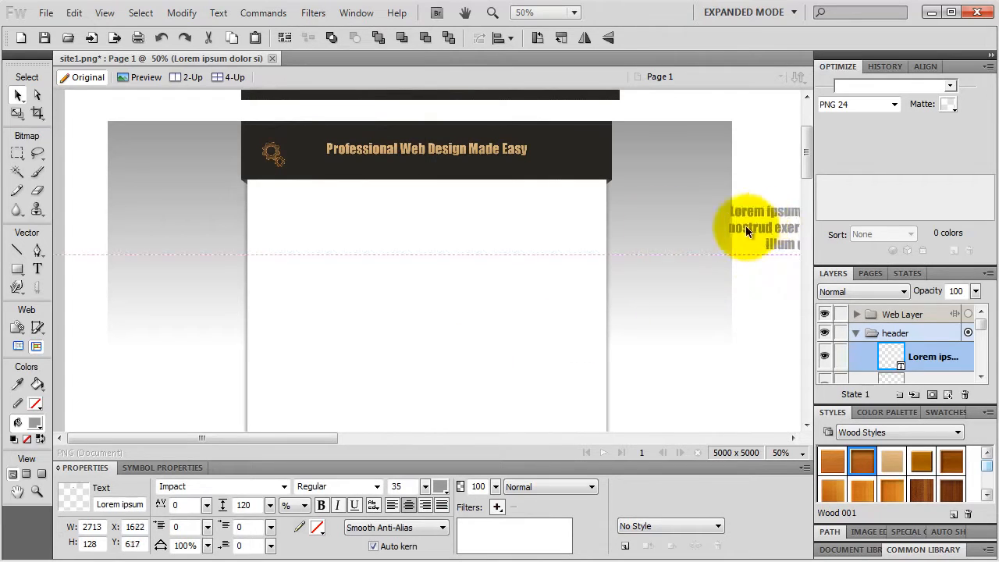
left_click_drag(746, 225, 338, 234)
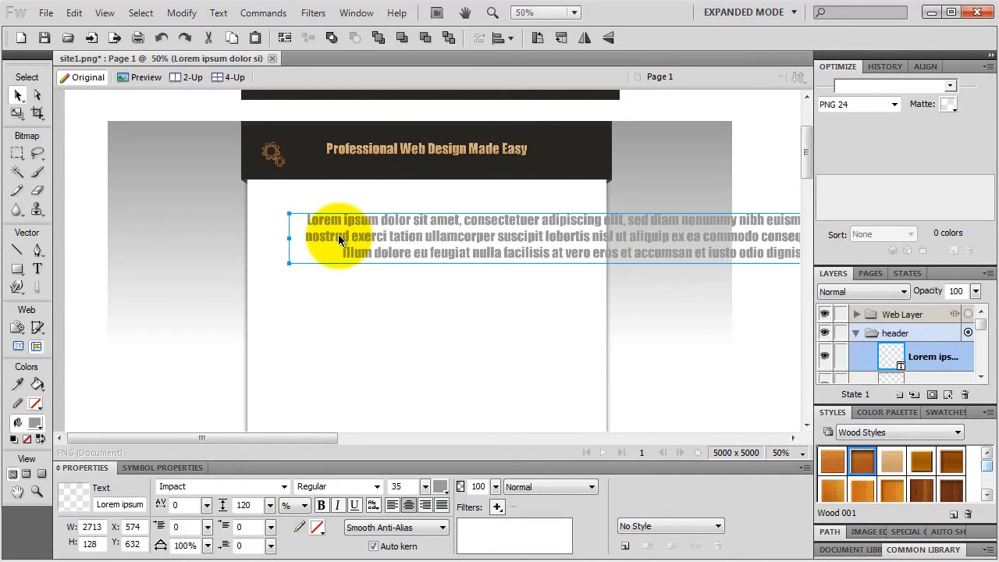
key("Delete")
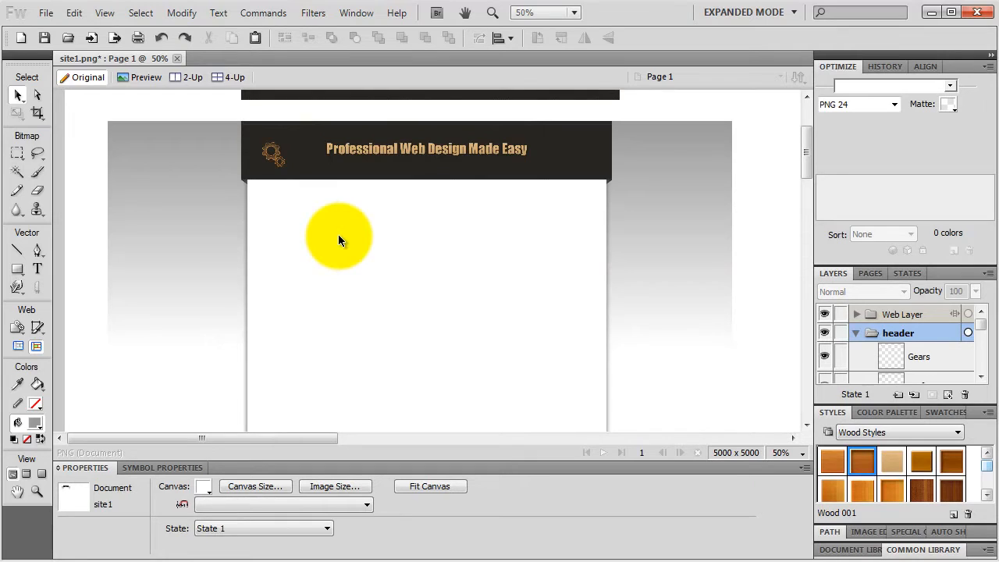
Step: Draw a rectangle in the white content area below the header and set its size to 240 × 60 px
left_click(17, 268)
left_click(53, 281)
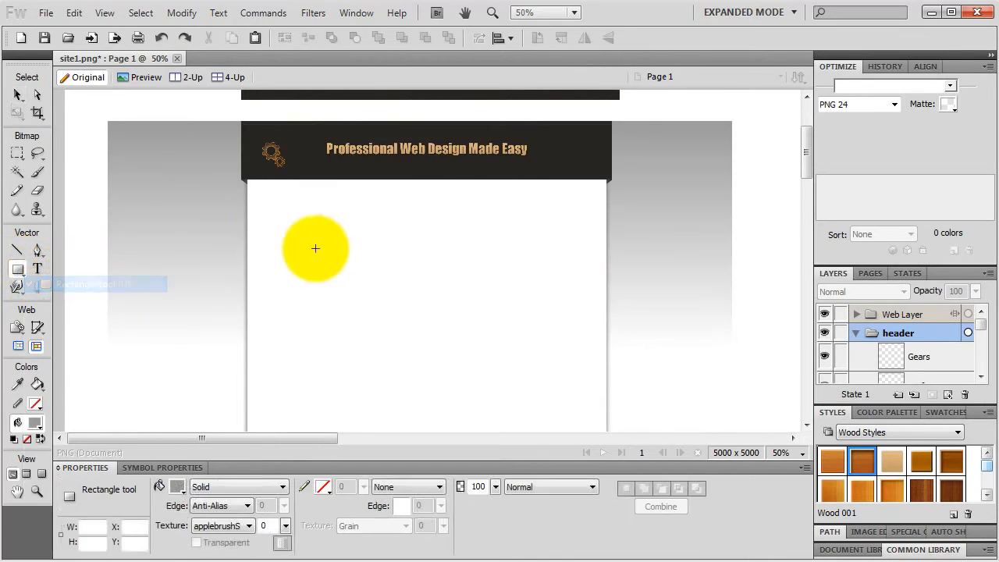
left_click_drag(314, 267, 420, 244)
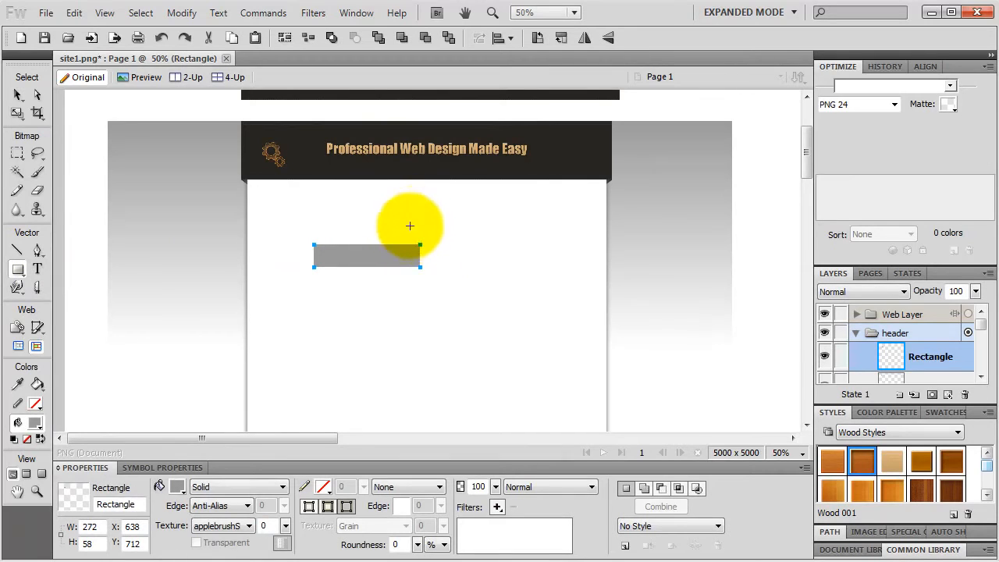
double_click(100, 528)
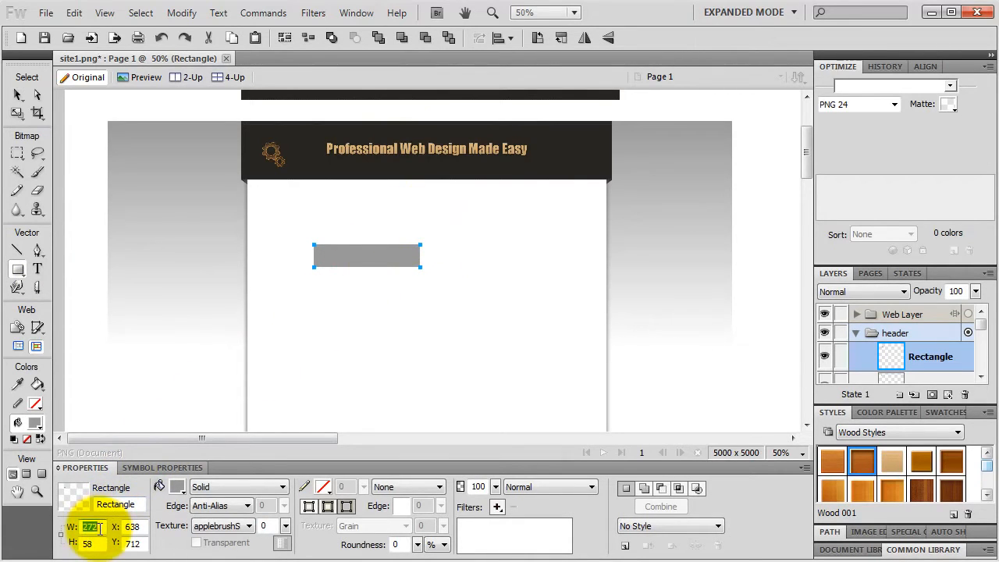
type("240")
key("Return")
double_click(97, 545)
type("60")
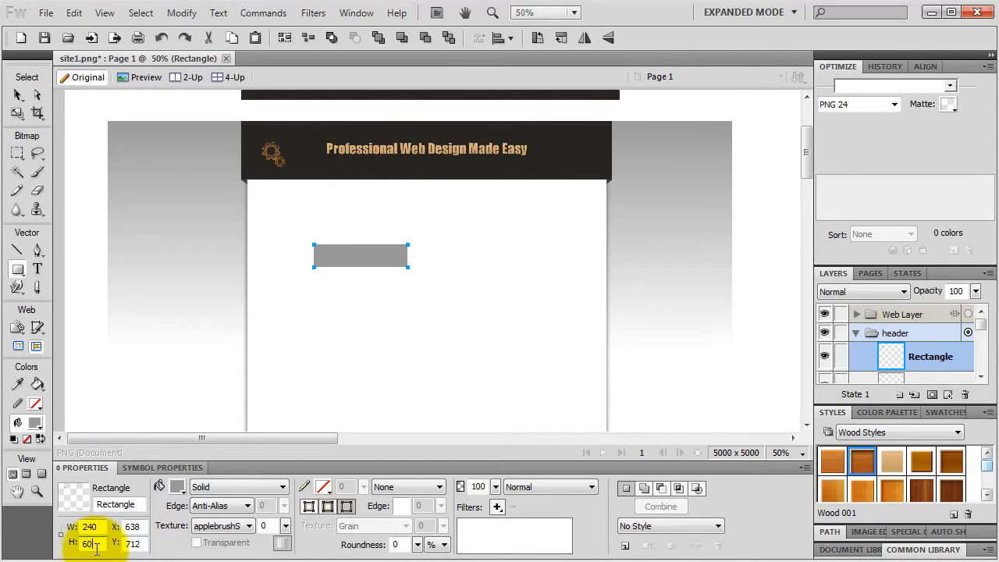
key("Return")
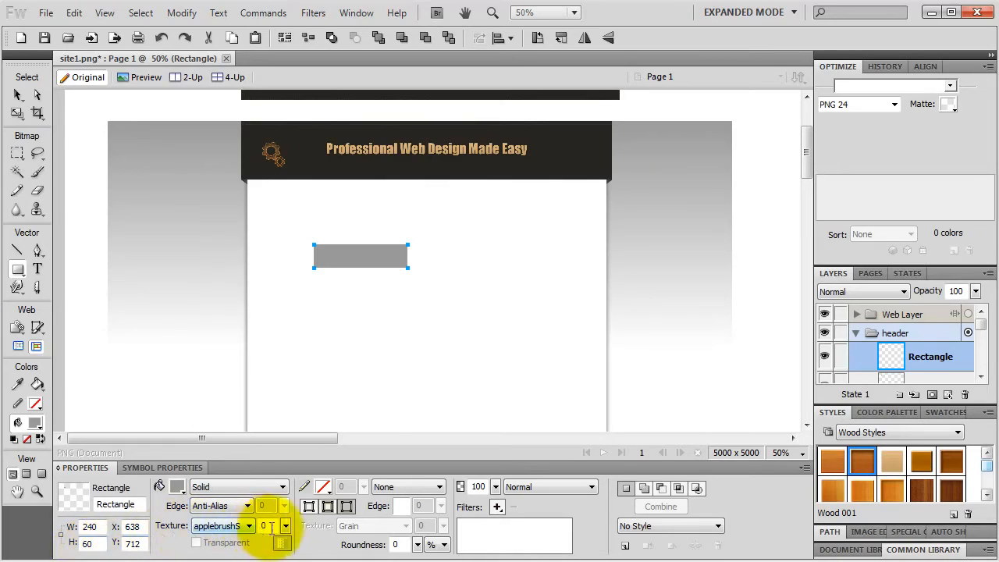
Step: Round the rectangle's corners to a roundness of 60% and fill it with yellow
double_click(397, 544)
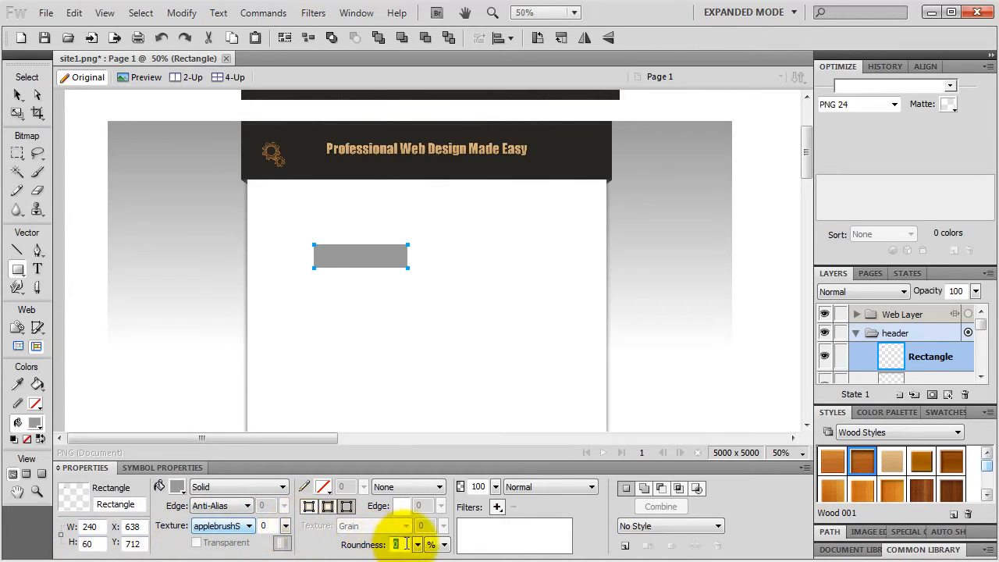
type("60")
key("Return")
left_click(177, 487)
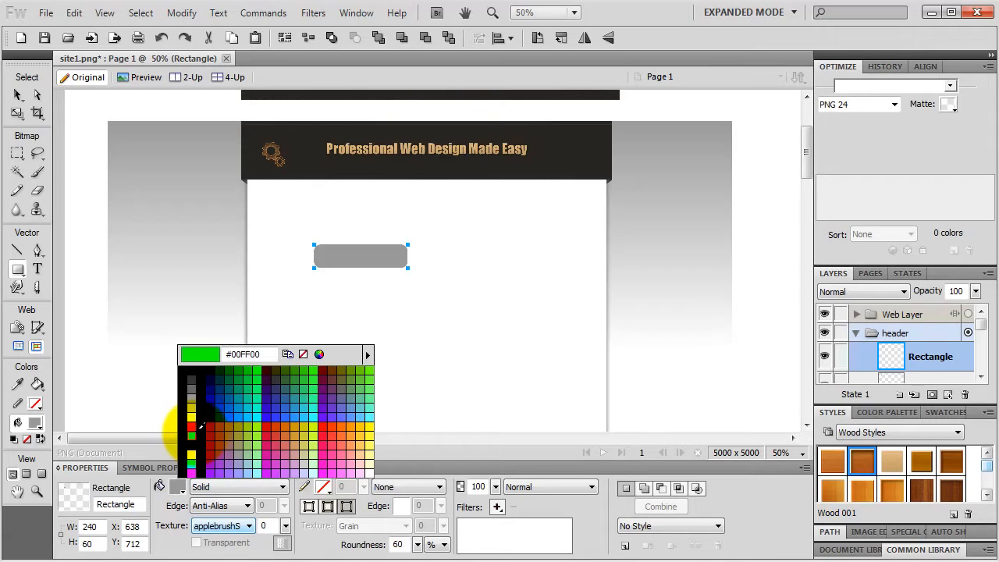
left_click(190, 453)
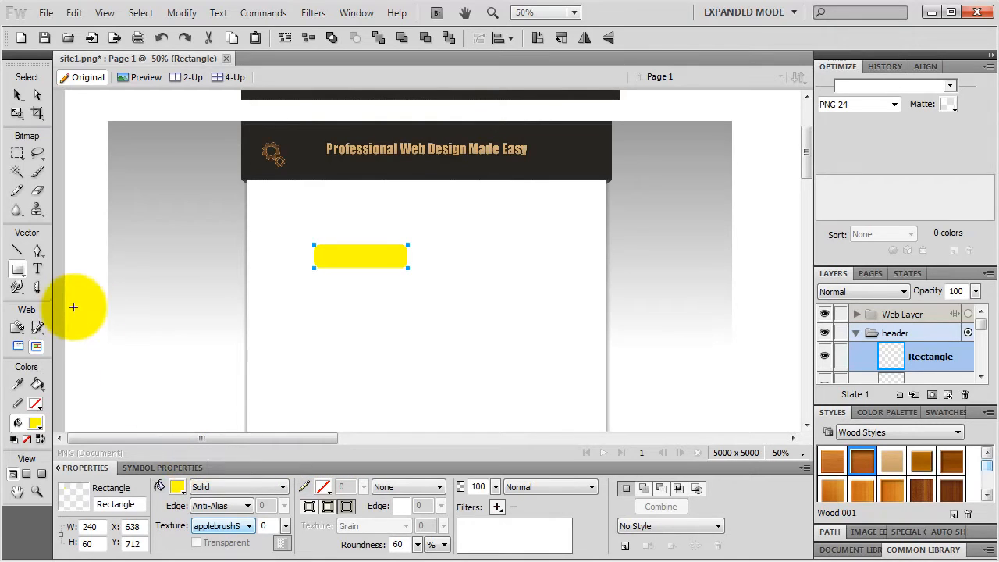
Step: Add the text "Add to Cart" over the yellow button and nudge it slightly down and left to center it
left_click(38, 268)
left_click_drag(312, 262, 433, 246)
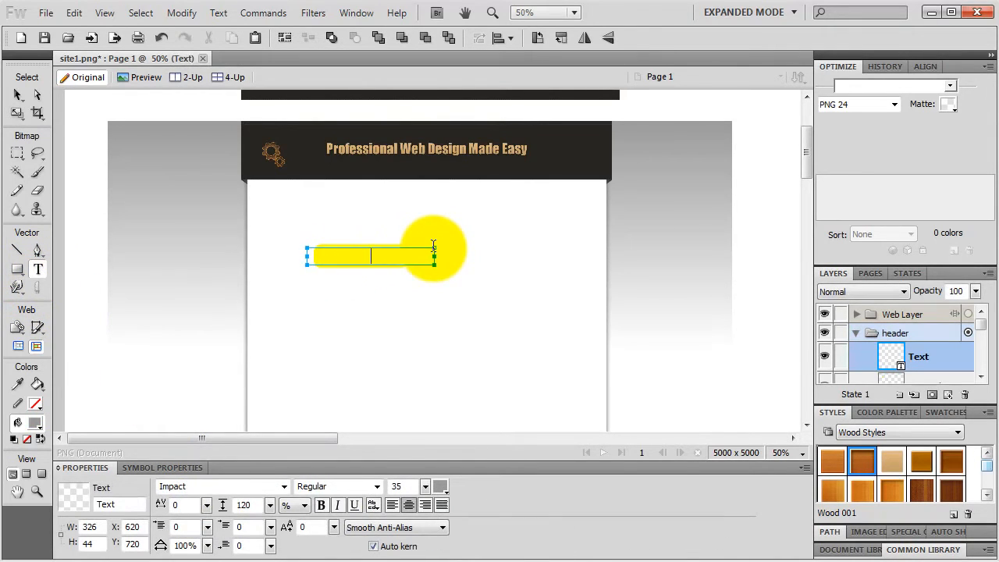
type("Add to Cart")
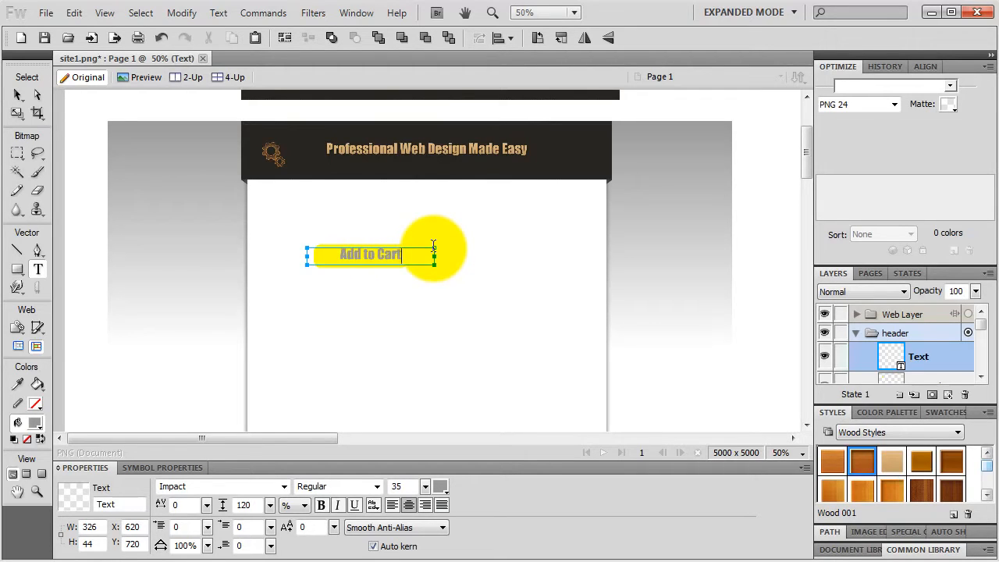
left_click(17, 94)
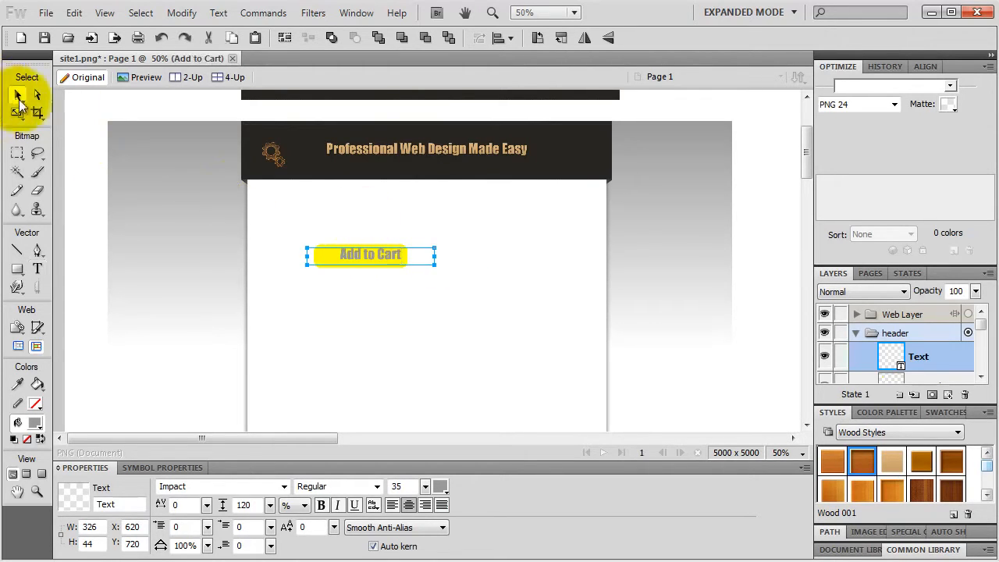
left_click_drag(367, 262, 360, 265)
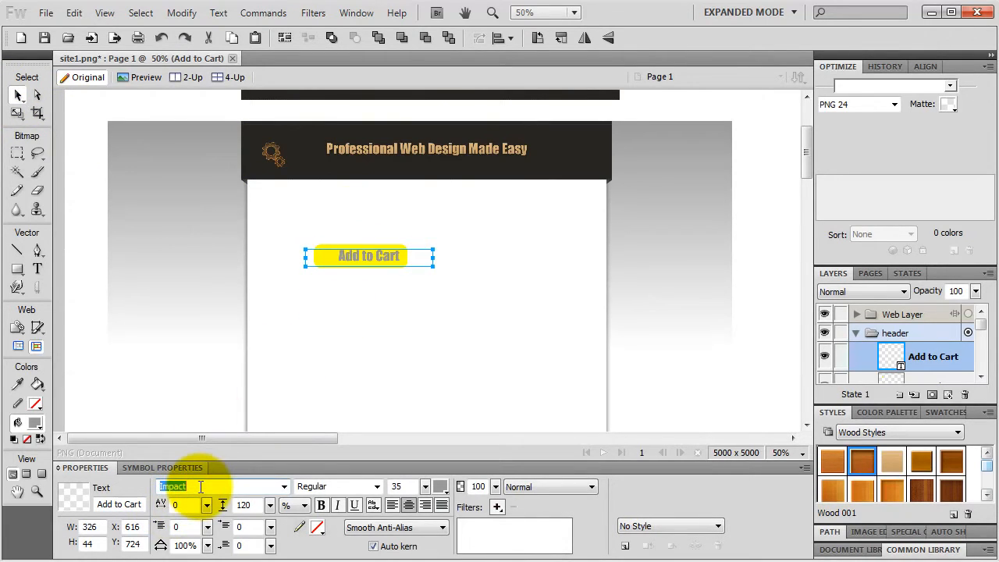
Step: Set the "Add to Cart" label's font to Tahoma with the Bold style, without the additional faux bold
type("Tahoma")
key("Return")
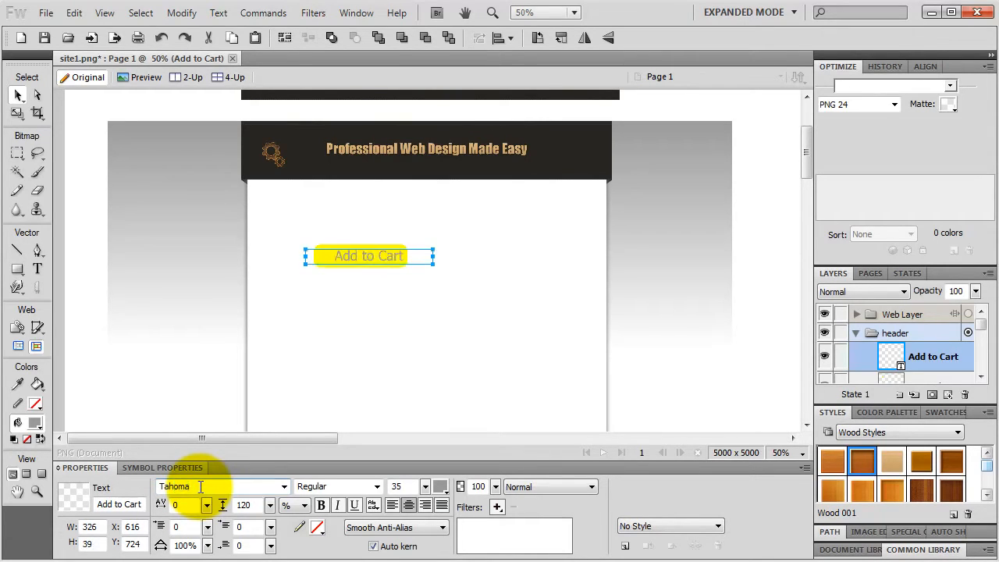
left_click(321, 505)
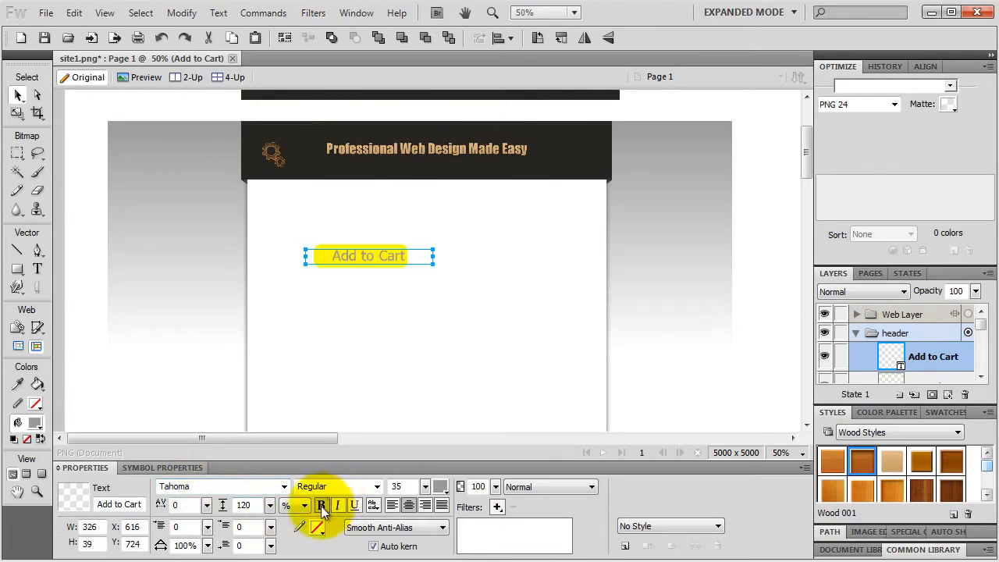
left_click(377, 486)
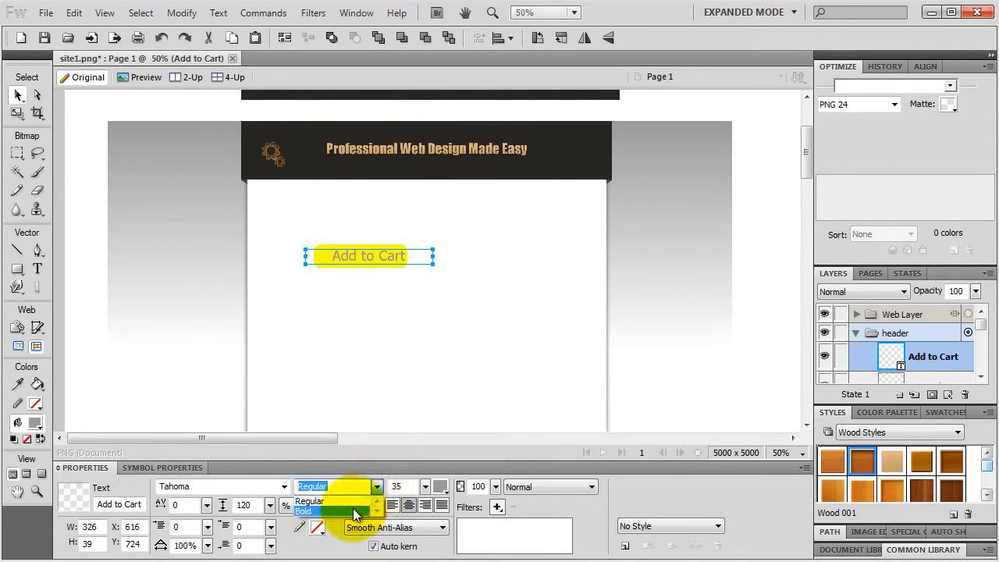
left_click(352, 508)
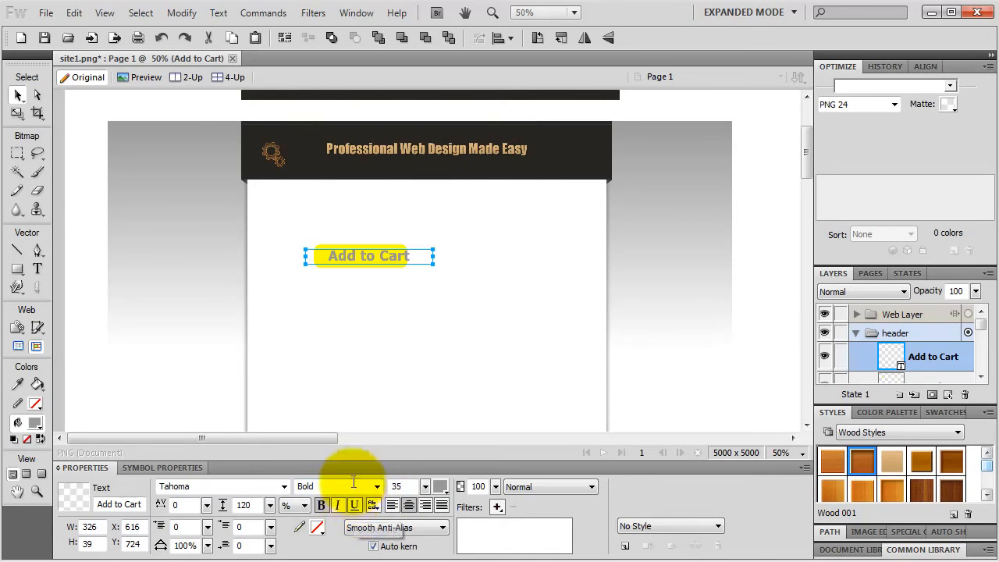
left_click(322, 506)
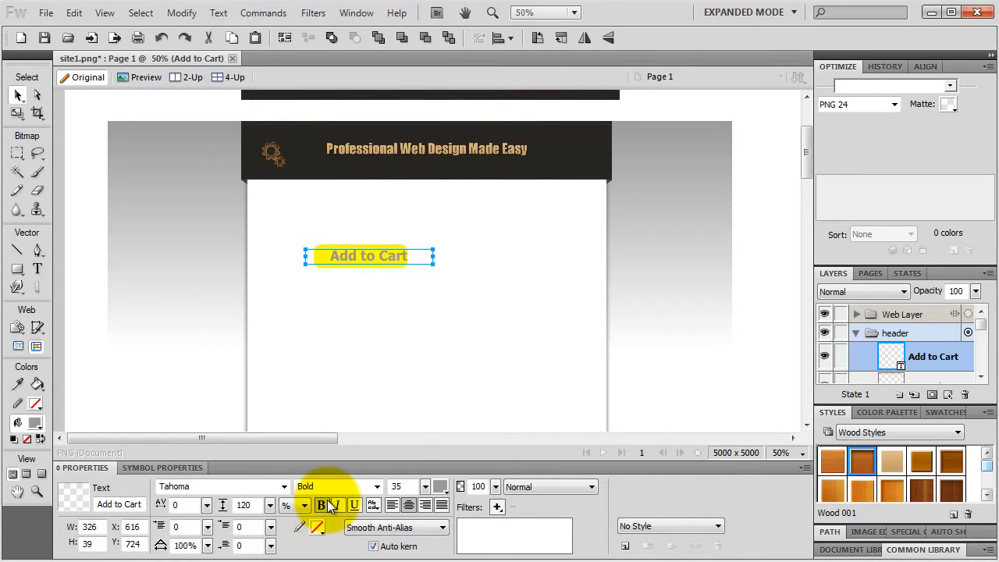
Step: Set the "Add to Cart" label's font size to 28 and its text color to dark navy blue
double_click(399, 486)
type("2")
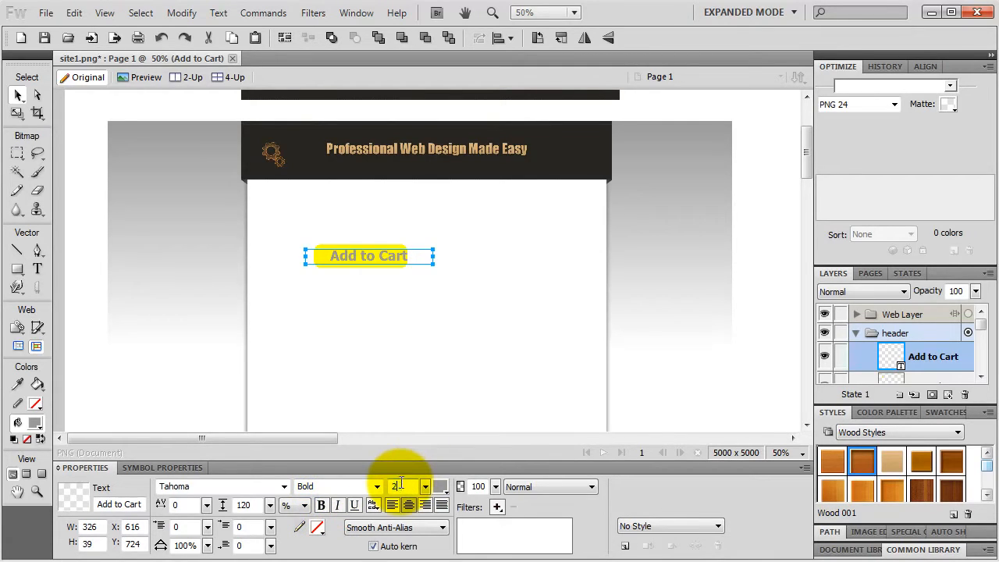
type("8")
key("Return")
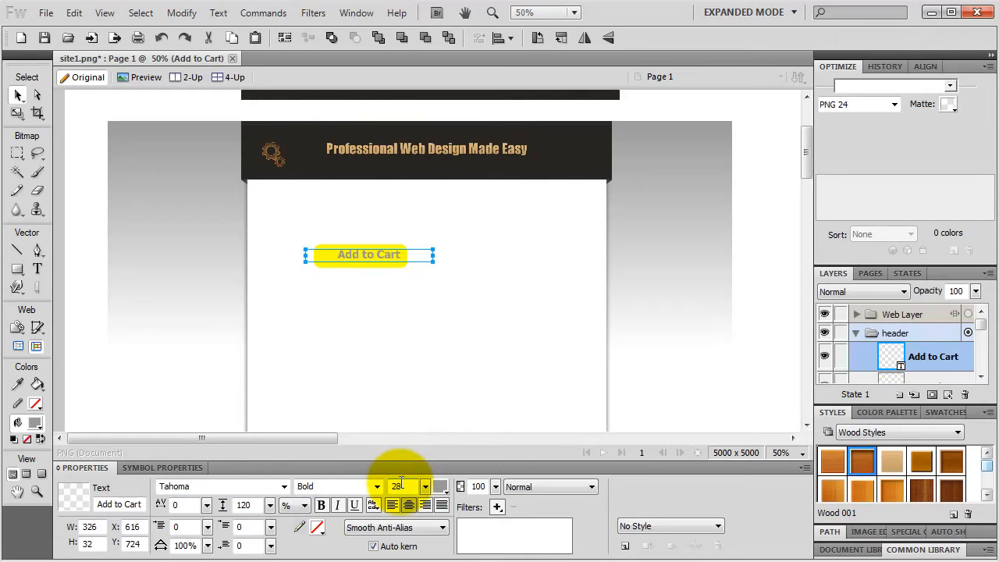
left_click(441, 486)
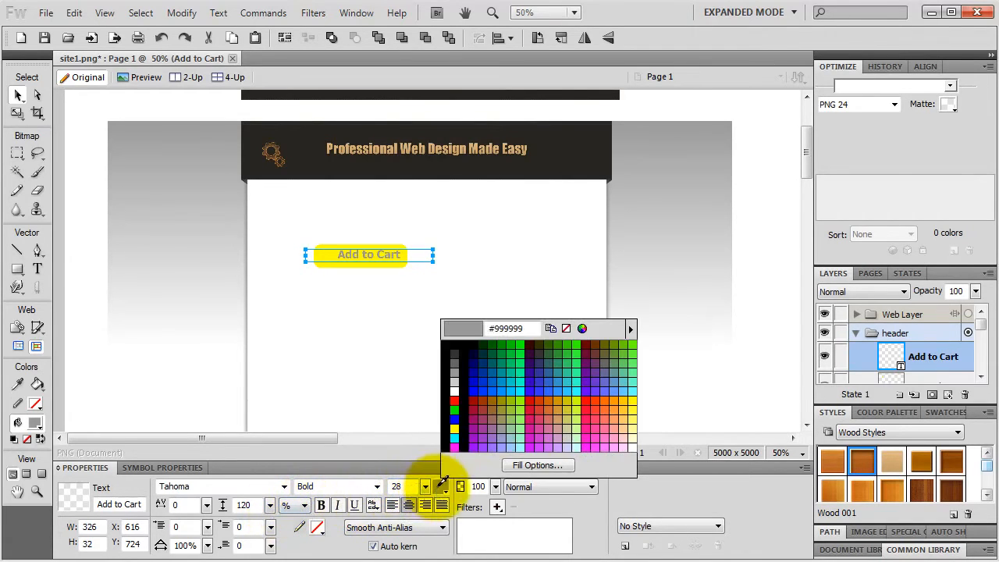
left_click(483, 362)
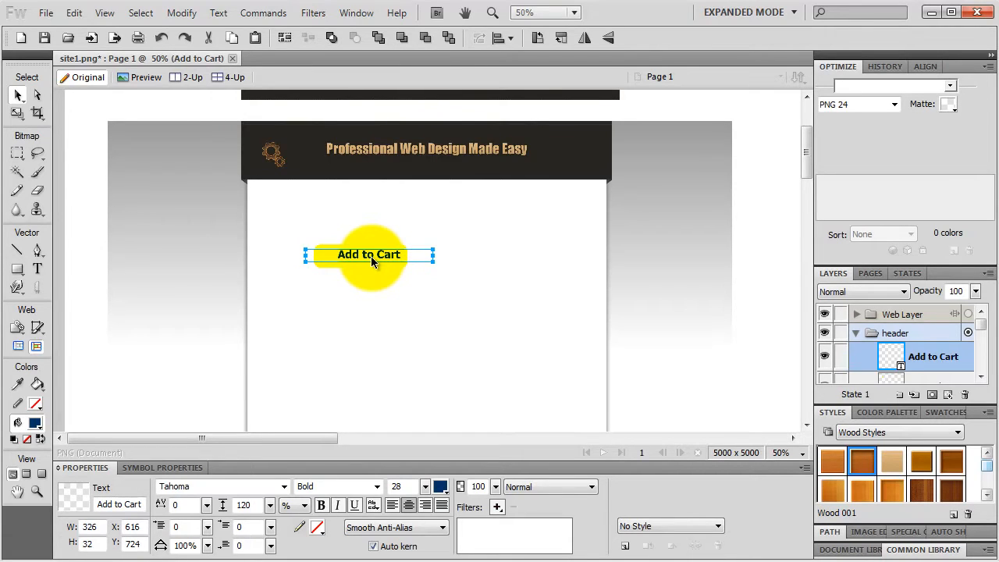
Step: Narrow the "Add to Cart" text box to about 241 px to match the button's width and nudge it down to center the label vertically
key("ctrl+equal")
key("ctrl+equal")
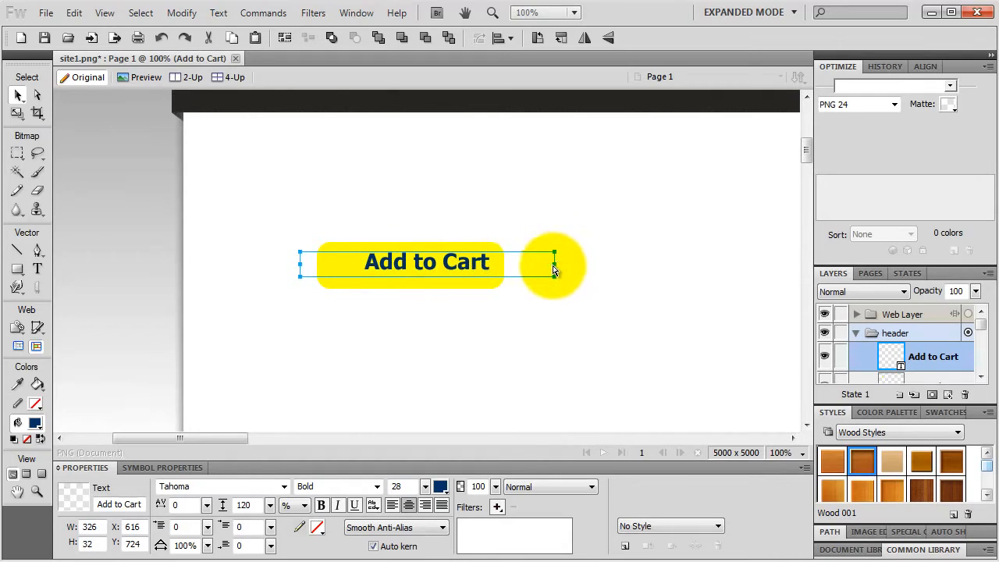
left_click_drag(554, 270, 505, 266)
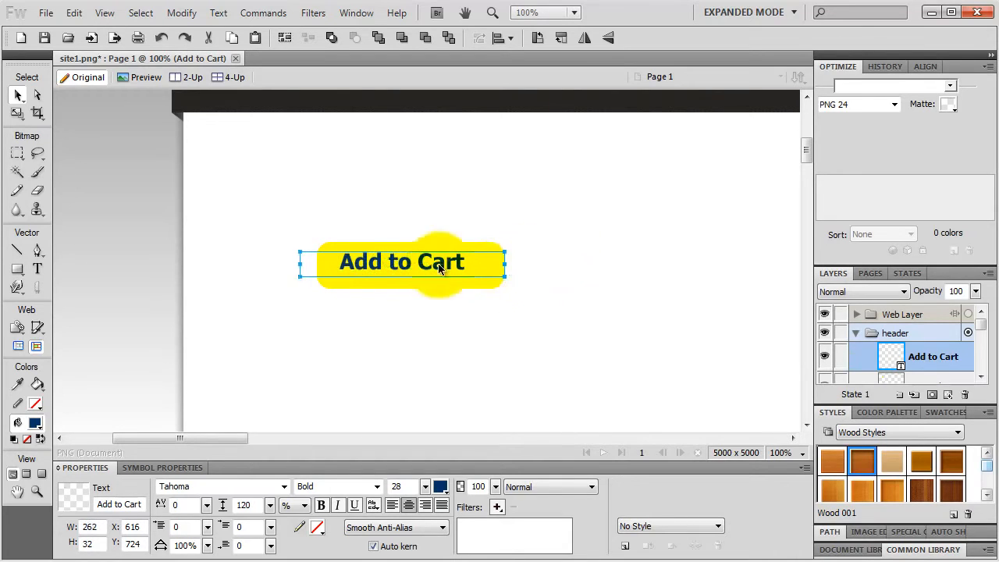
left_click_drag(305, 267, 318, 264)
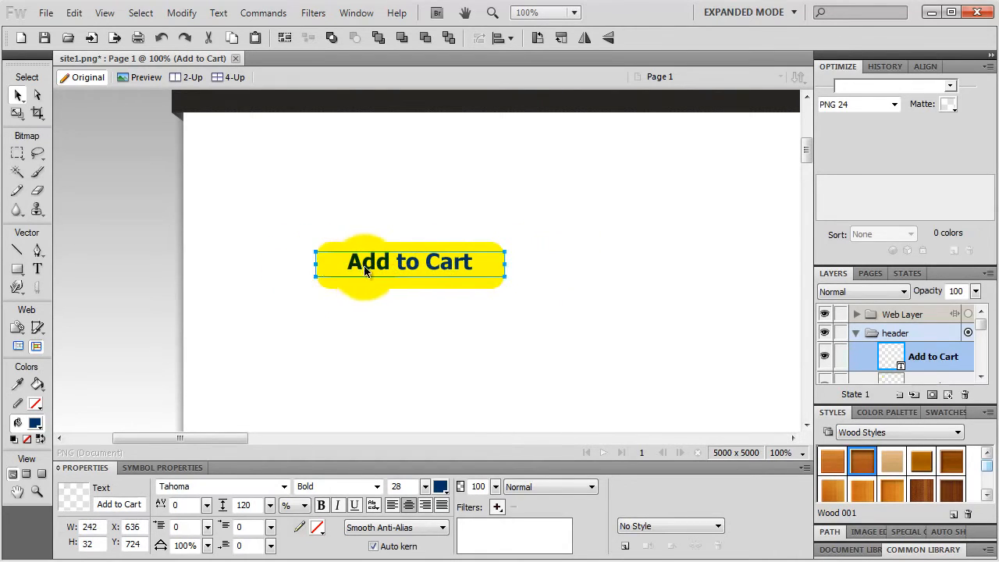
left_click_drag(417, 265, 415, 265)
left_click_drag(316, 265, 332, 266)
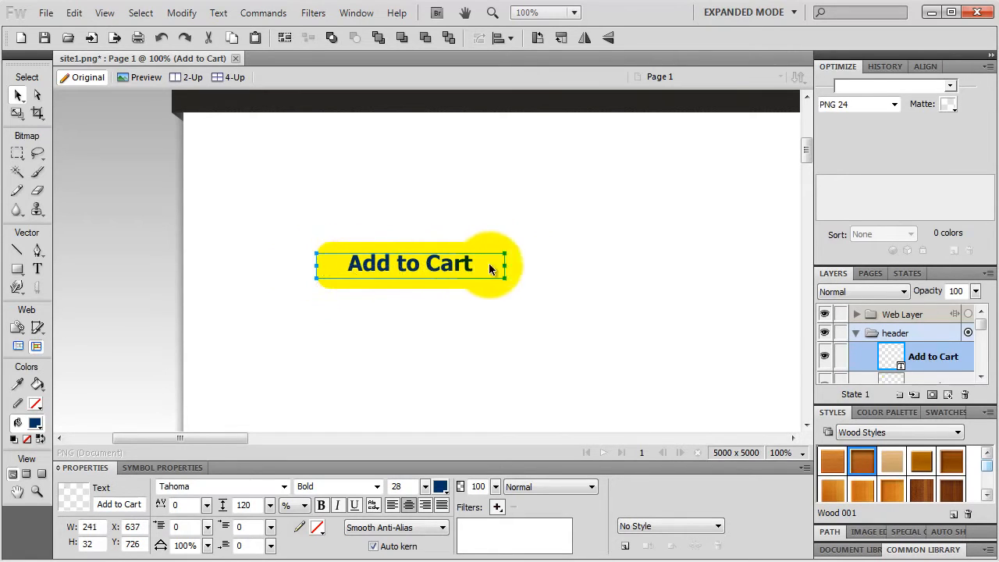
key("Down")
key("Down")
key("Down")
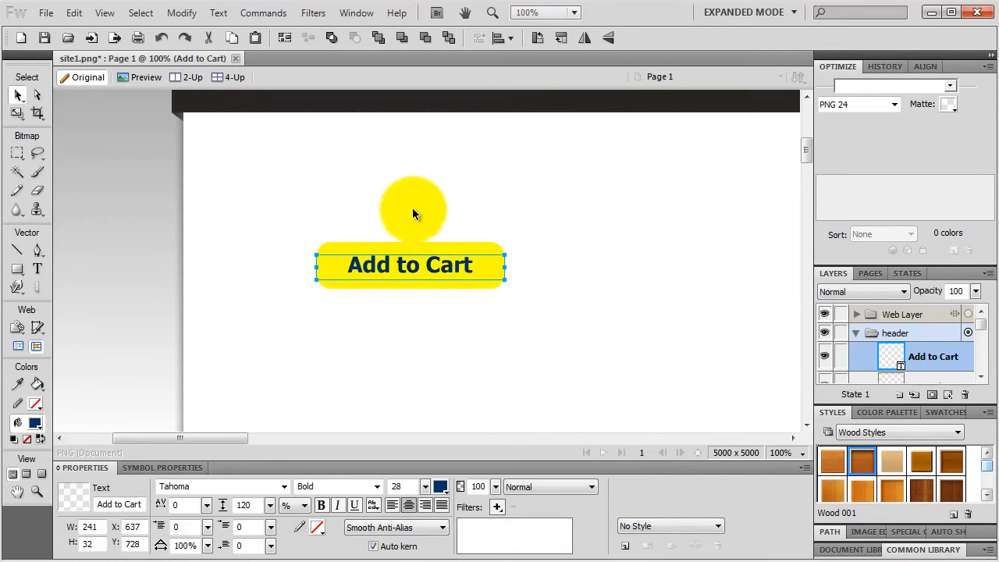
left_click(414, 210)
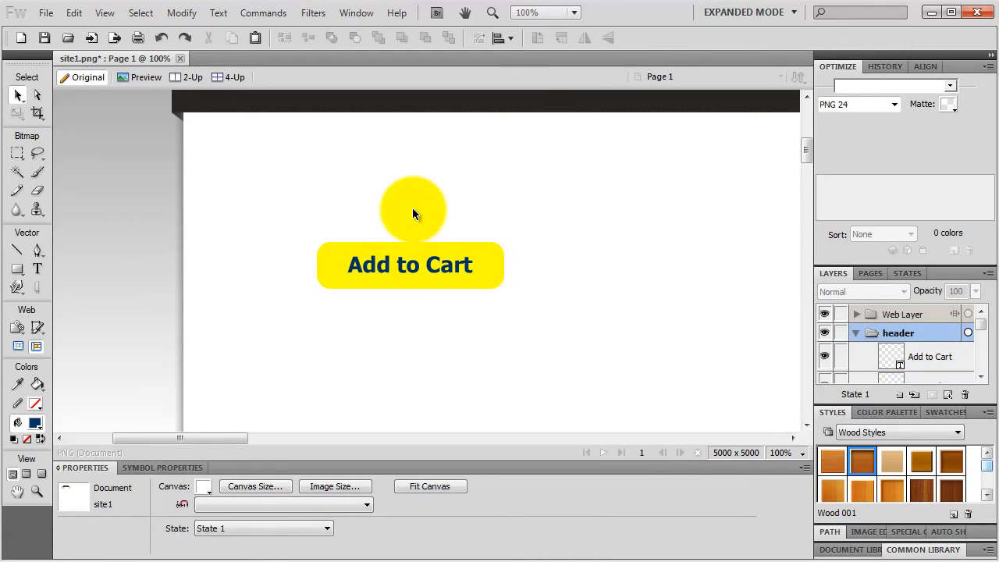
Step: Apply a linear Auto Vector Mask fading toward the bottom to the yellow button rectangle, and lengthen its gradient beyond the shape for a subtle fade
left_click(432, 252)
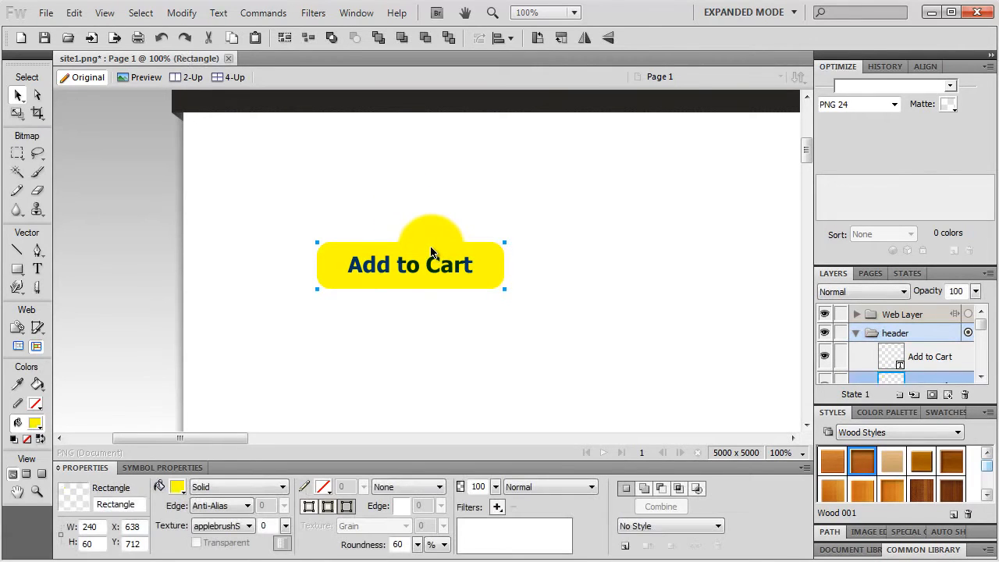
left_click(263, 12)
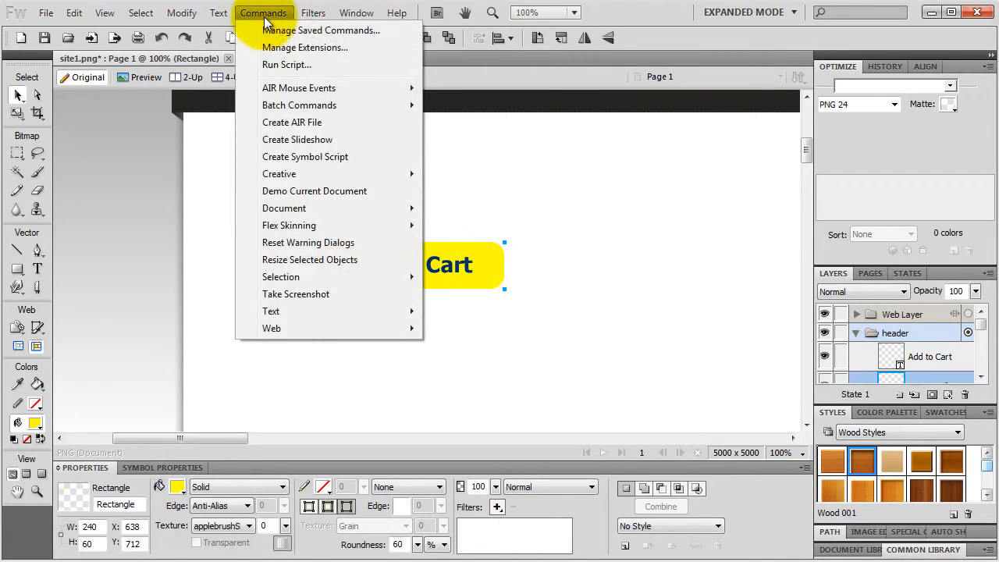
mouse_move(303, 170)
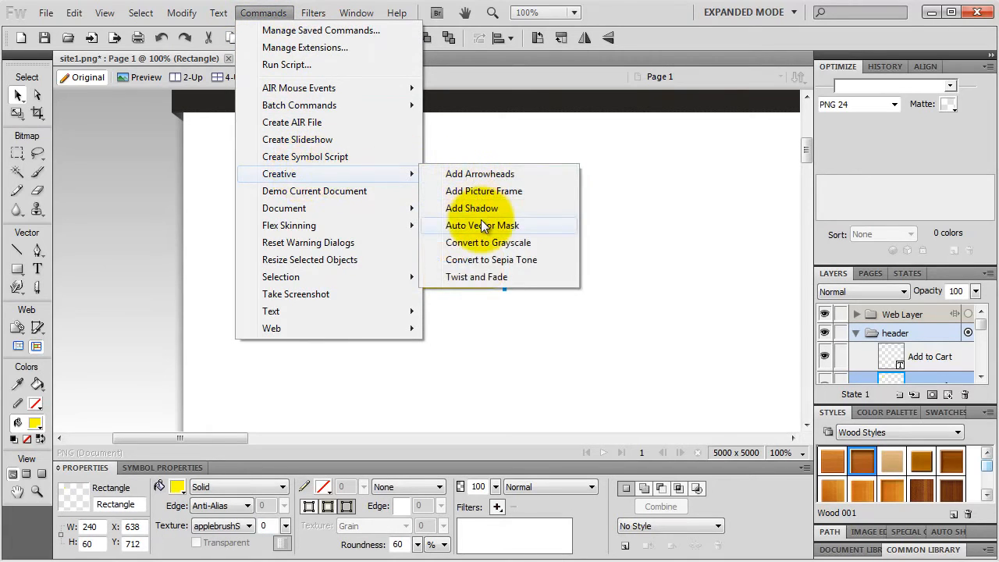
left_click(505, 226)
left_click_drag(467, 145, 614, 189)
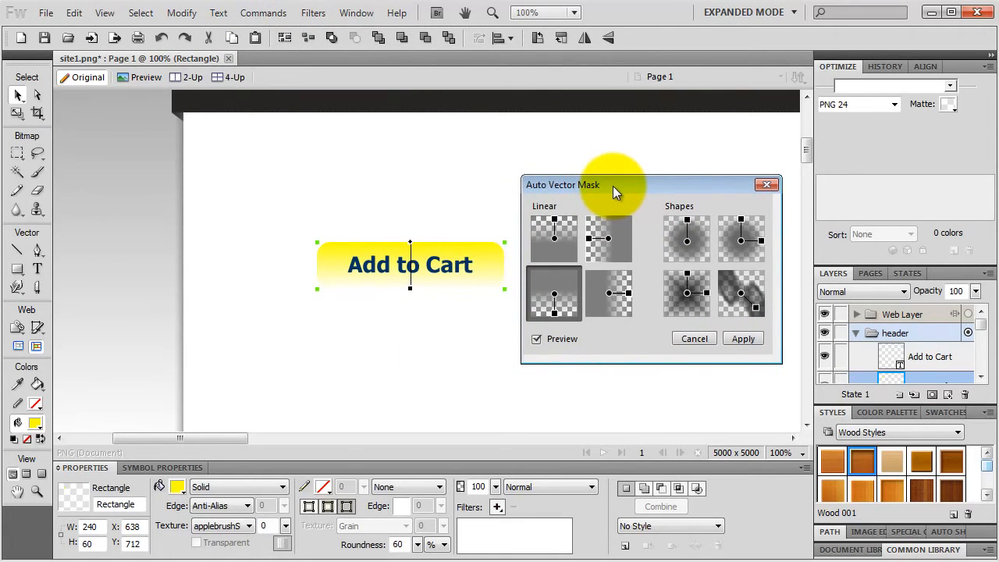
left_click(556, 295)
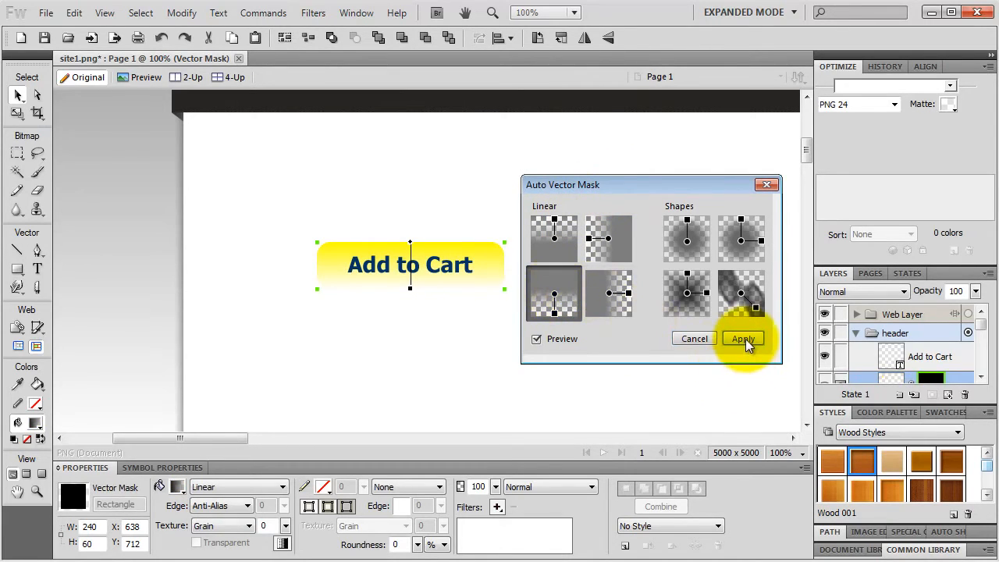
left_click(745, 338)
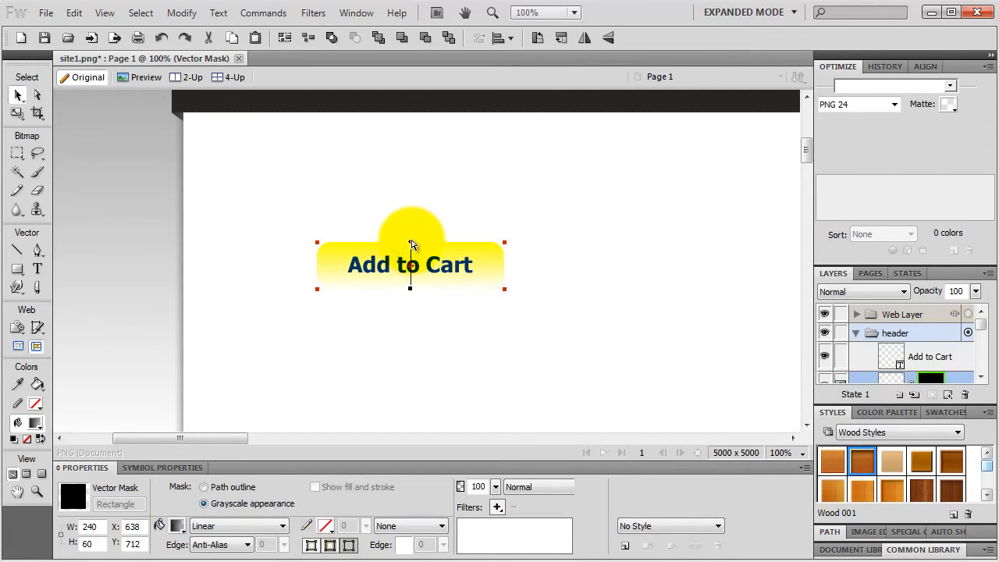
left_click_drag(411, 244, 566, 393)
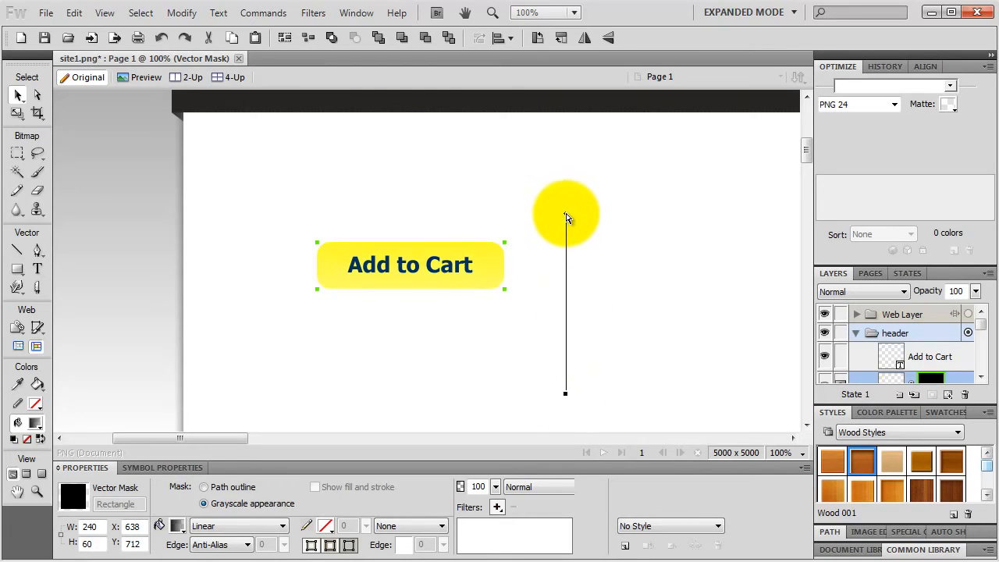
left_click_drag(567, 217, 446, 266)
Step: Apply the same bottom-fading linear Auto Vector Mask to the "Add to Cart" text and stretch its gradient for a light fade
left_click(445, 267)
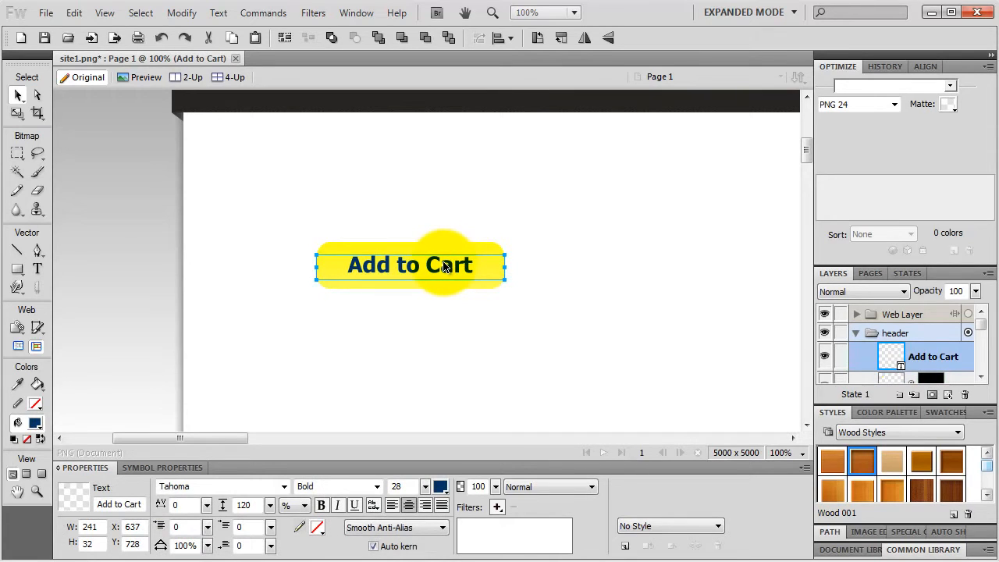
left_click(263, 13)
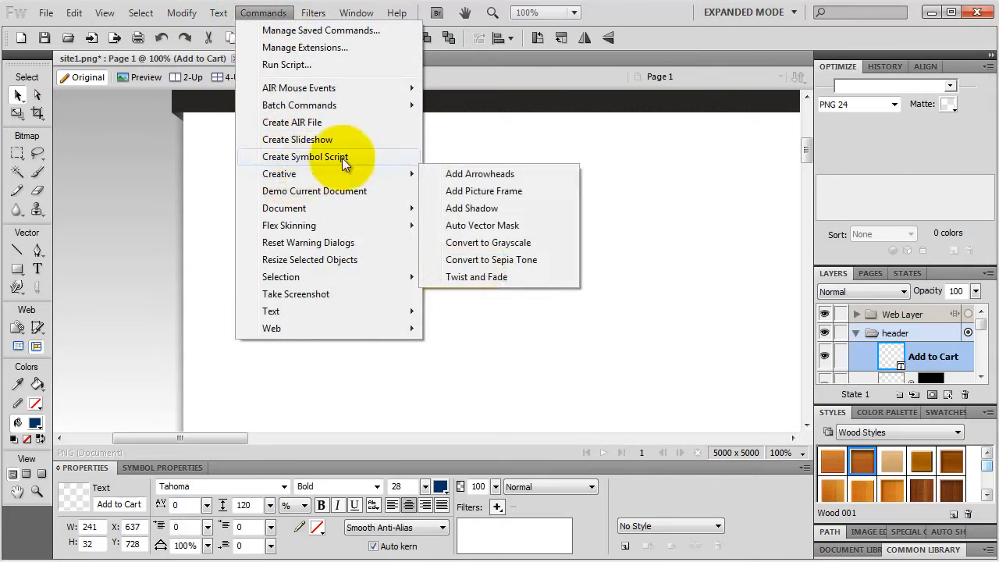
left_click(498, 224)
left_click(402, 305)
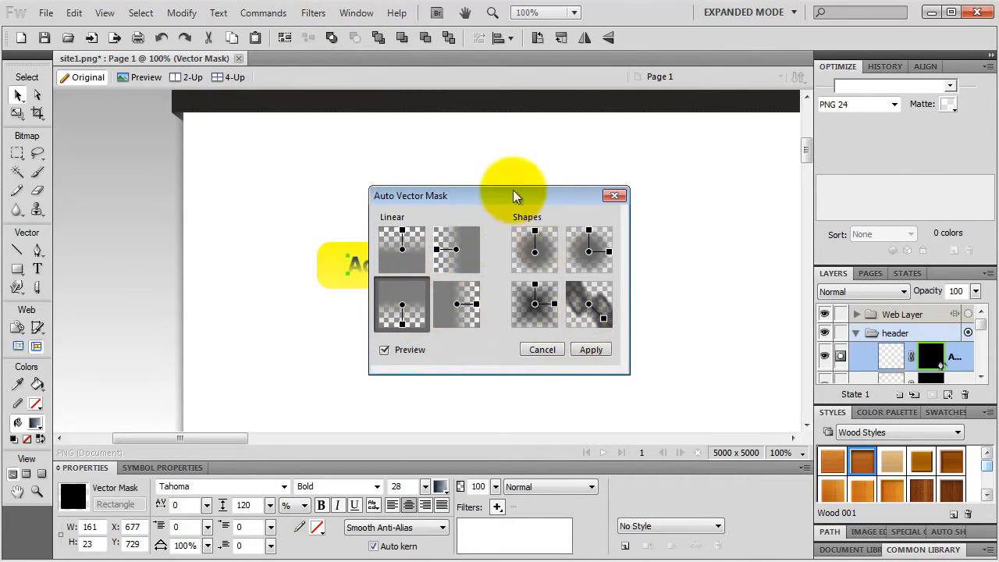
left_click_drag(518, 195, 632, 187)
key("Return")
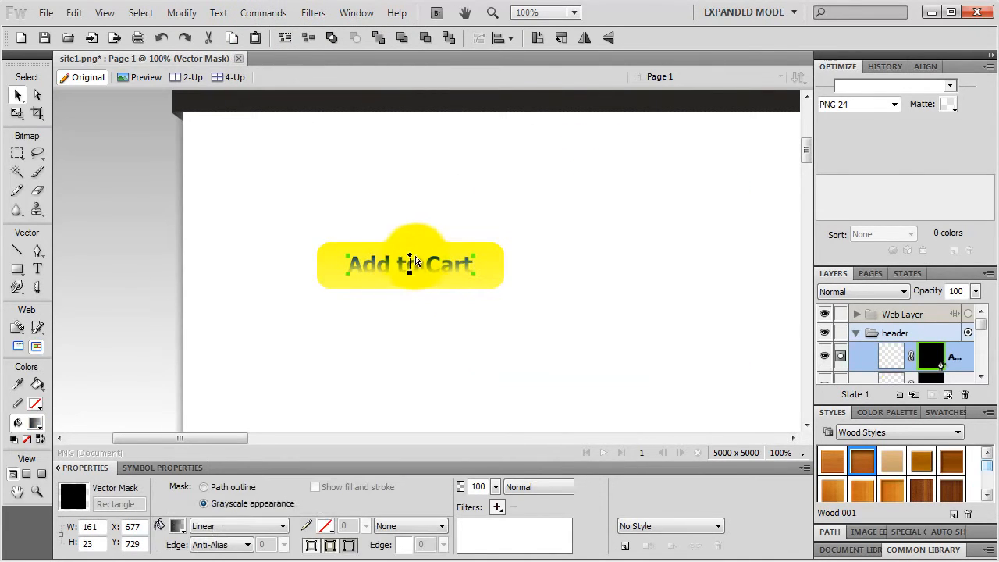
left_click_drag(409, 255, 537, 342)
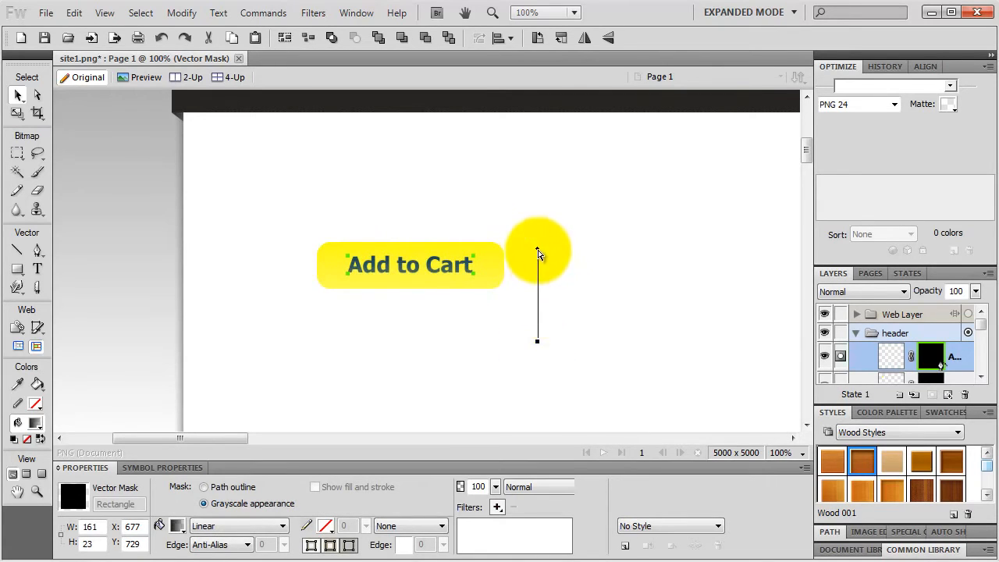
mouse_move(537, 250)
left_mouse_down()
mouse_move(543, 223)
mouse_move(543, 252)
left_mouse_up()
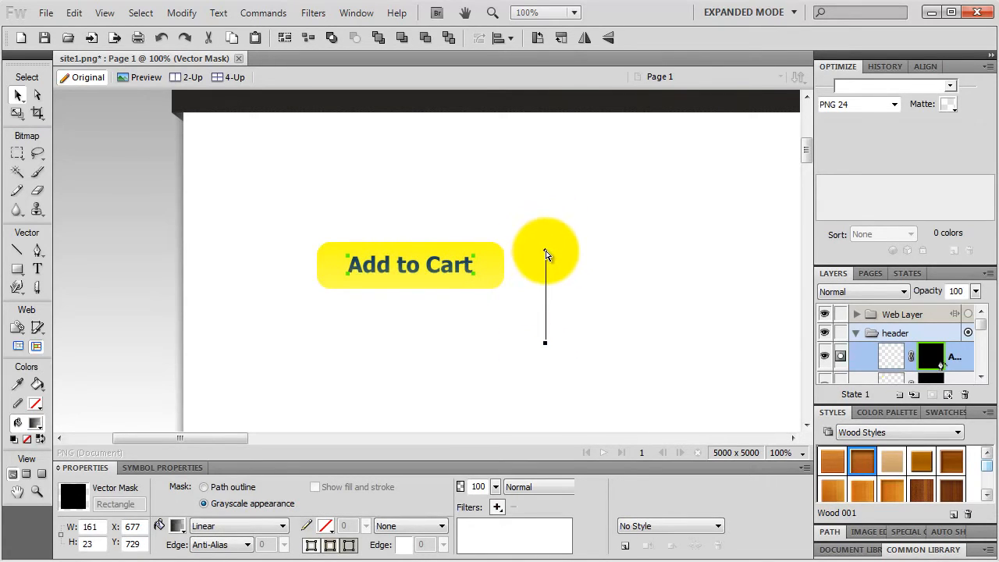
left_click(528, 189)
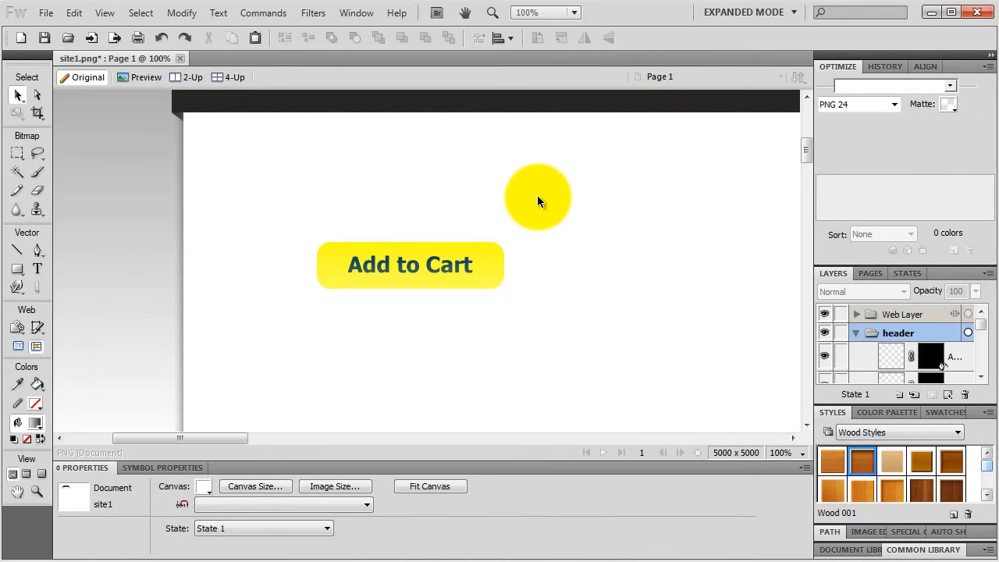
Step: Duplicate the masked yellow button rectangle and place the copy directly beneath the original, aligned with its edges
left_click(483, 252)
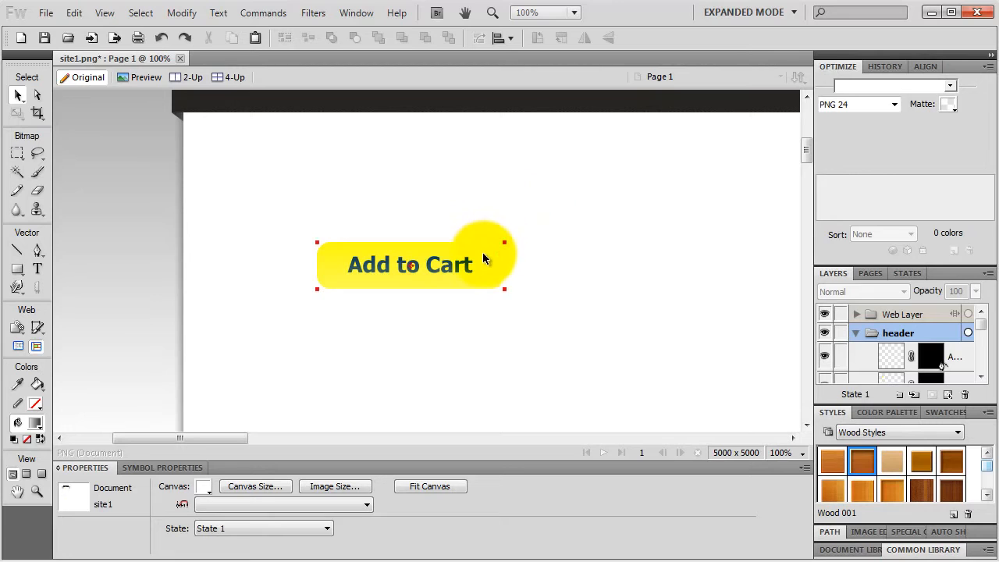
left_click(487, 246)
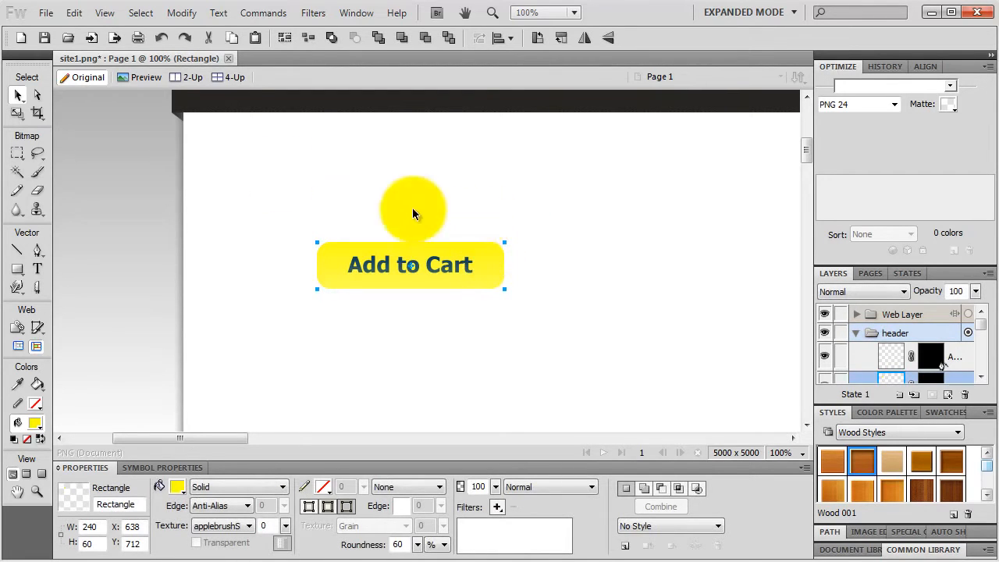
left_click(74, 13)
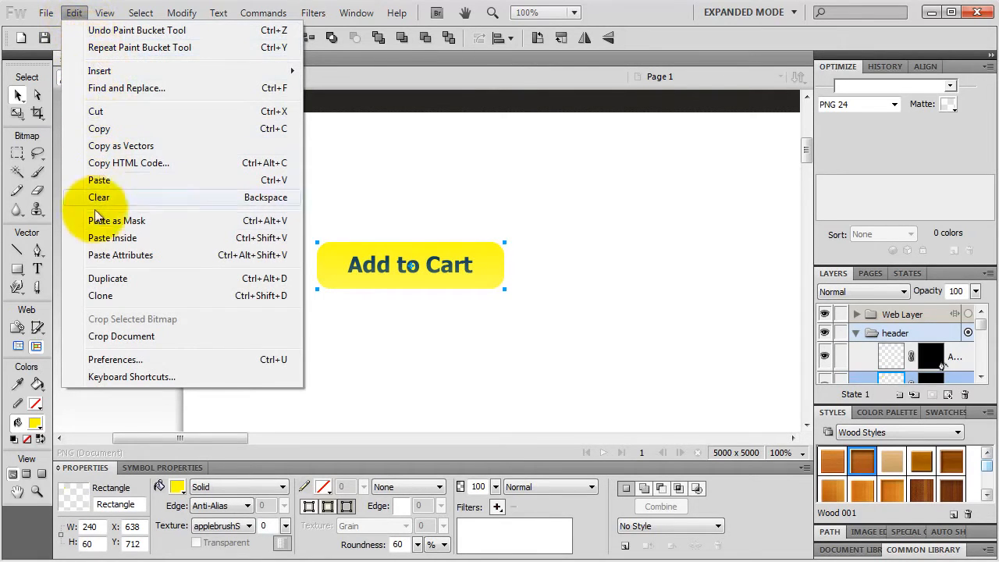
left_click(123, 279)
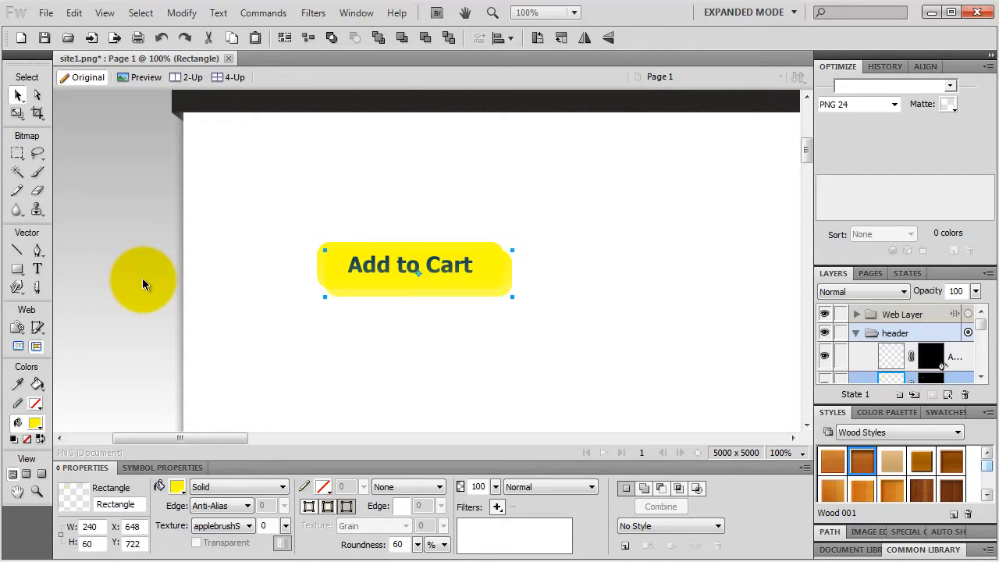
left_click_drag(391, 289, 384, 331)
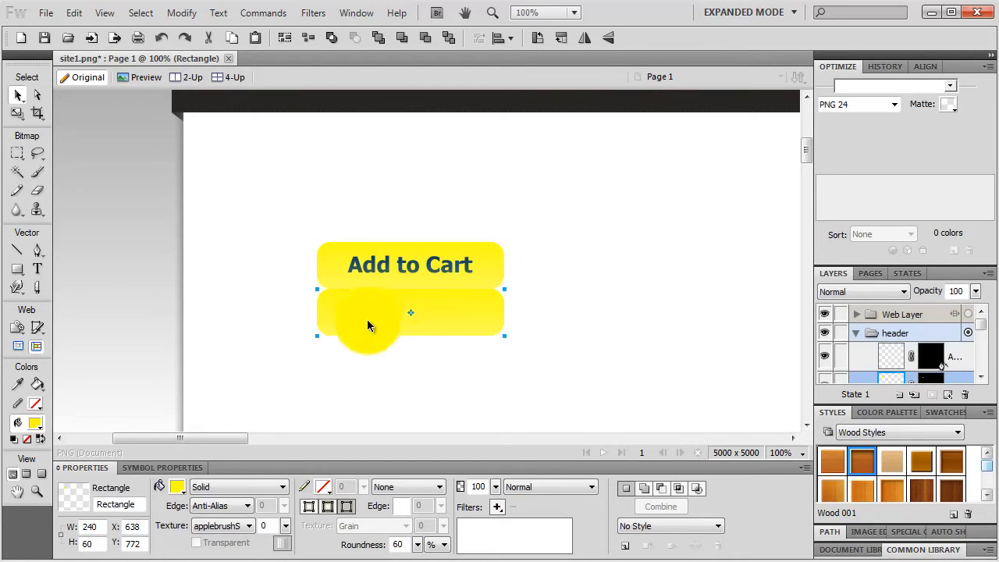
Step: Fill the lower rectangle with grey #999999 and shorten its mask gradient so it fades out downward like a reflection
left_click(178, 486)
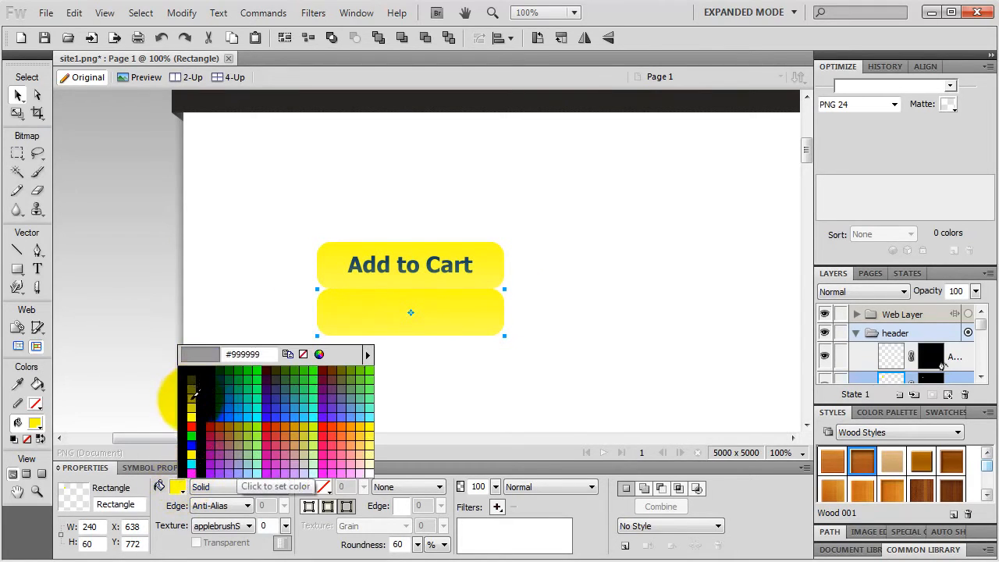
left_click(194, 394)
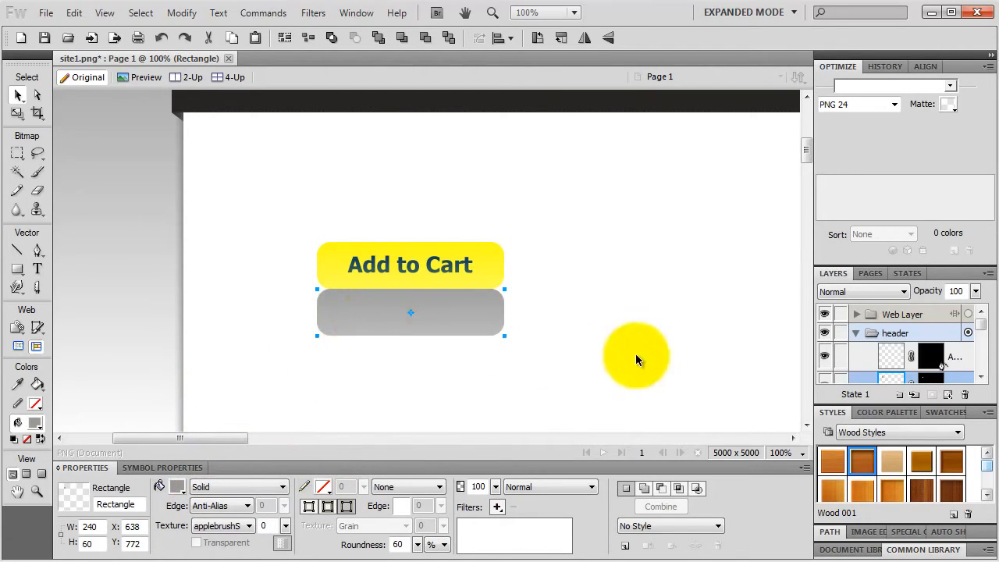
left_click(927, 380)
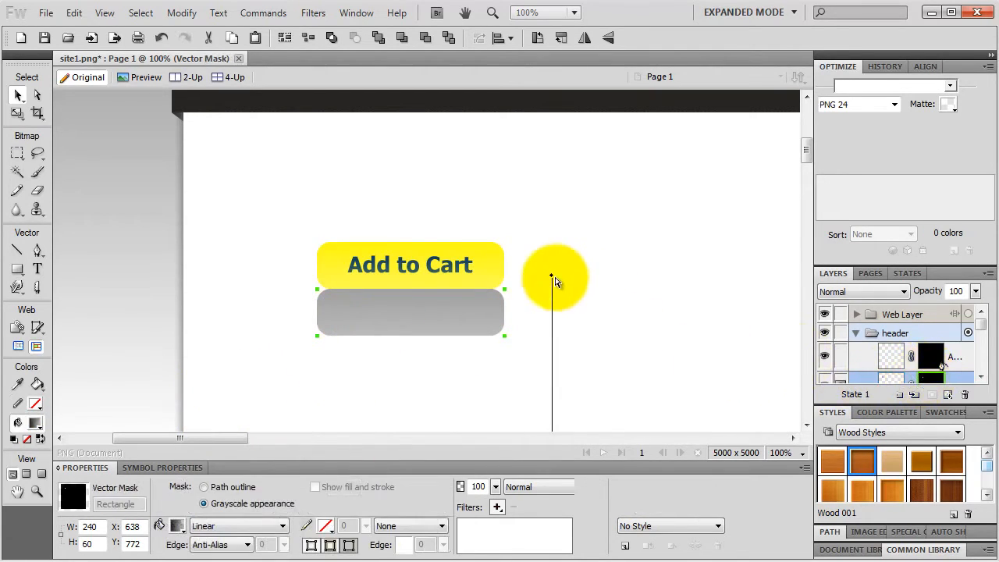
left_click_drag(554, 279, 550, 201)
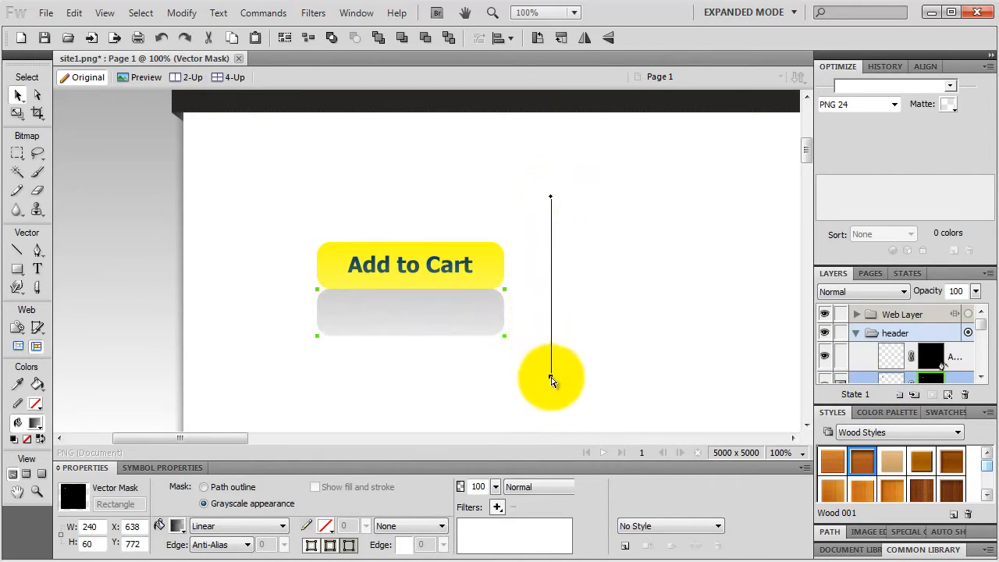
left_click_drag(550, 376, 551, 254)
left_click_drag(550, 201, 558, 265)
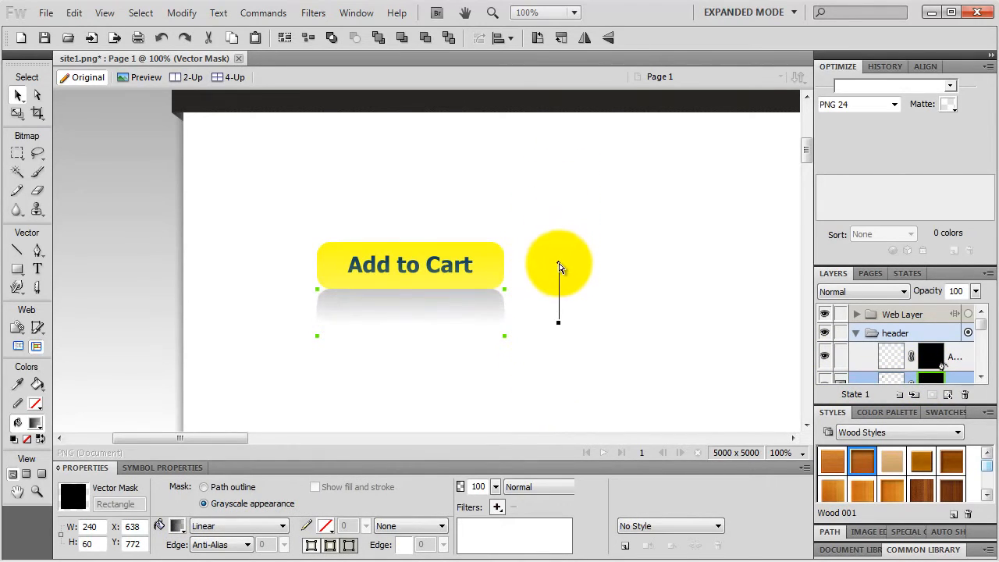
left_click(615, 289)
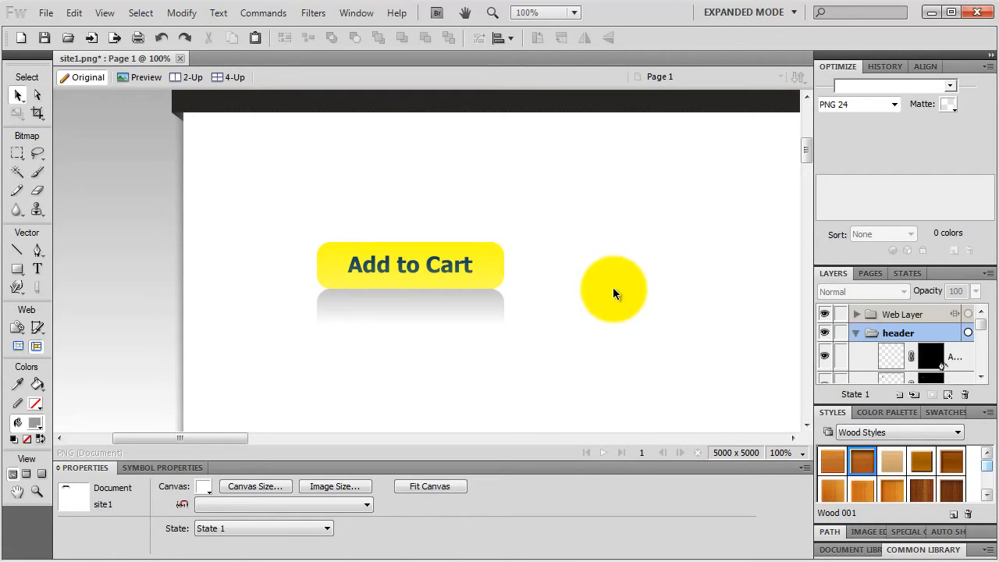
Step: Copy the whole button with its text and reflection to the right of the original, and delete the copy's grey reflection
left_click_drag(571, 206, 422, 366)
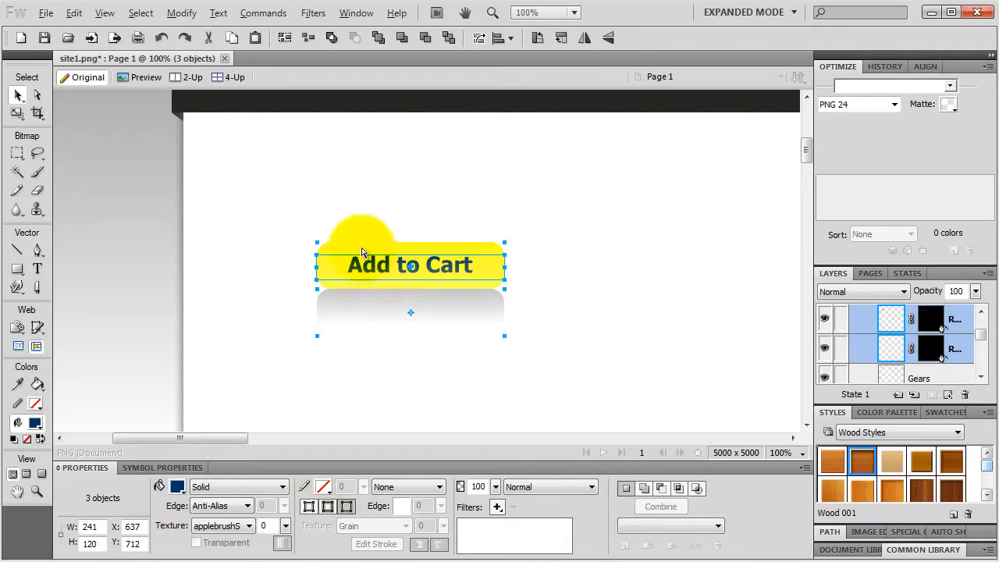
left_click_drag(359, 246, 582, 243)
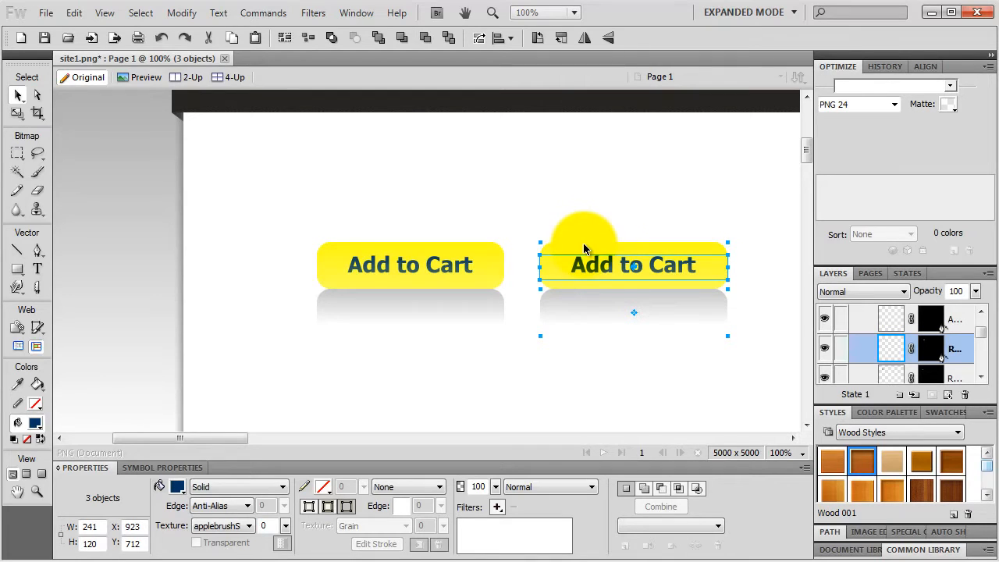
left_click(621, 372)
left_click(608, 300)
key("Delete")
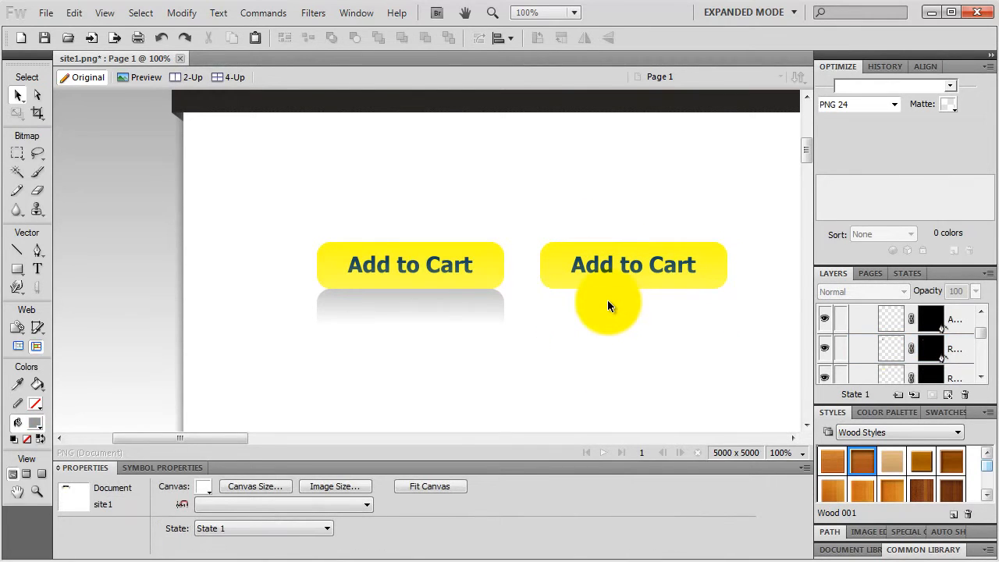
Step: Remove the vector mask from the copied button's yellow rectangle, discarding it without applying it
left_click(574, 264)
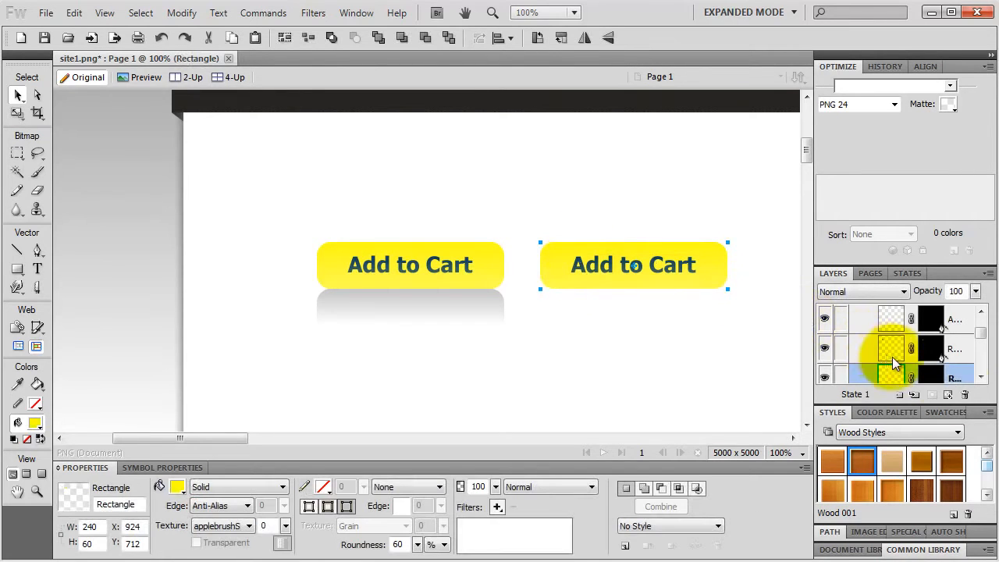
left_click(937, 377)
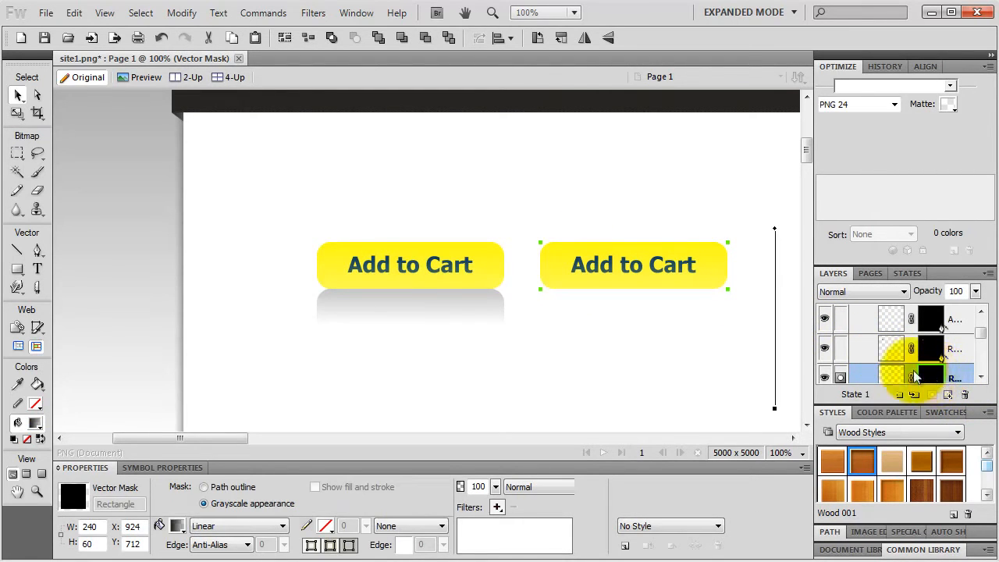
key("Delete")
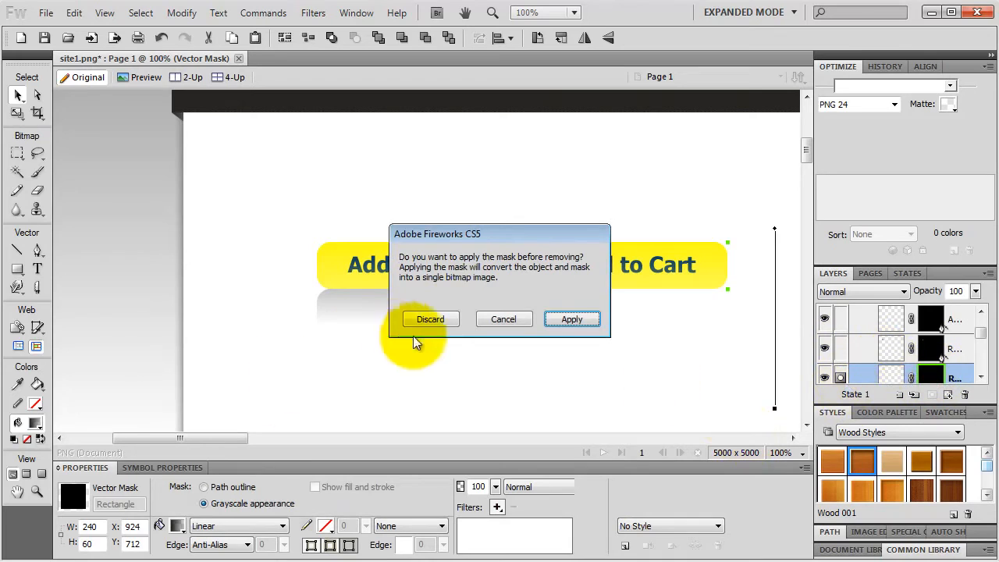
left_click(428, 319)
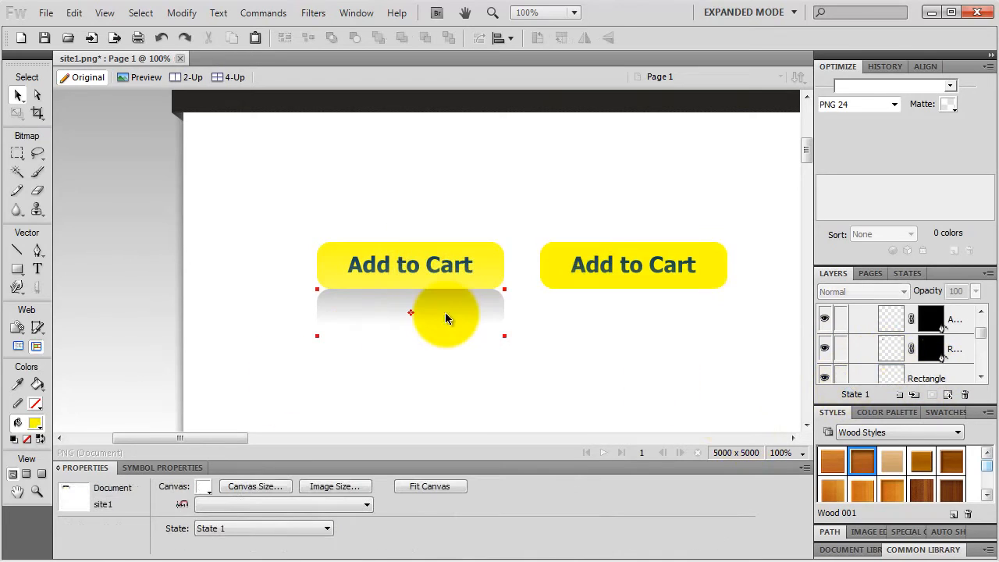
left_click(569, 248)
left_click(621, 341)
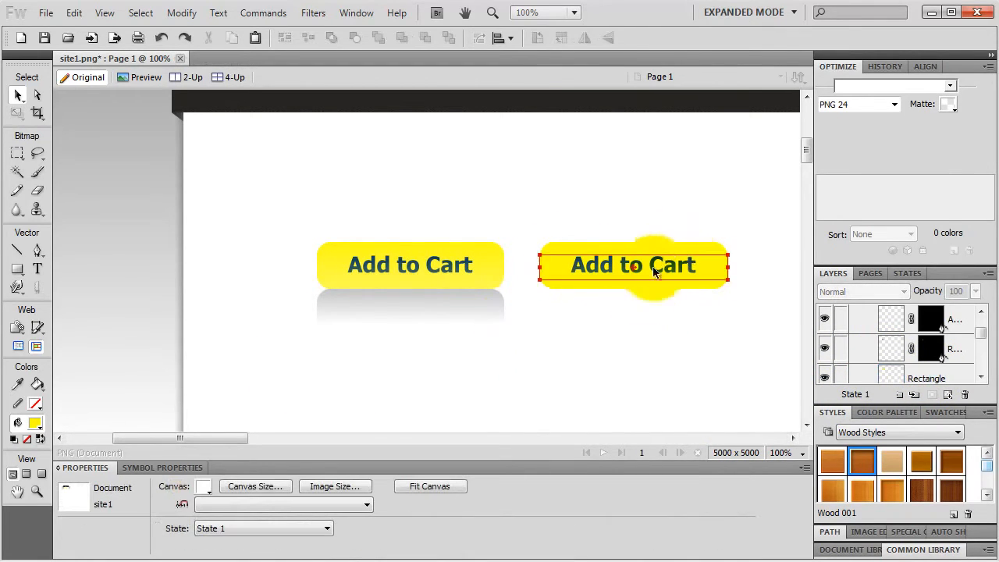
Step: Apply a Photoshop Live Effects Gradient Overlay with 30 opacity to the yellow rectangle of the button copy on the right
left_click(562, 269)
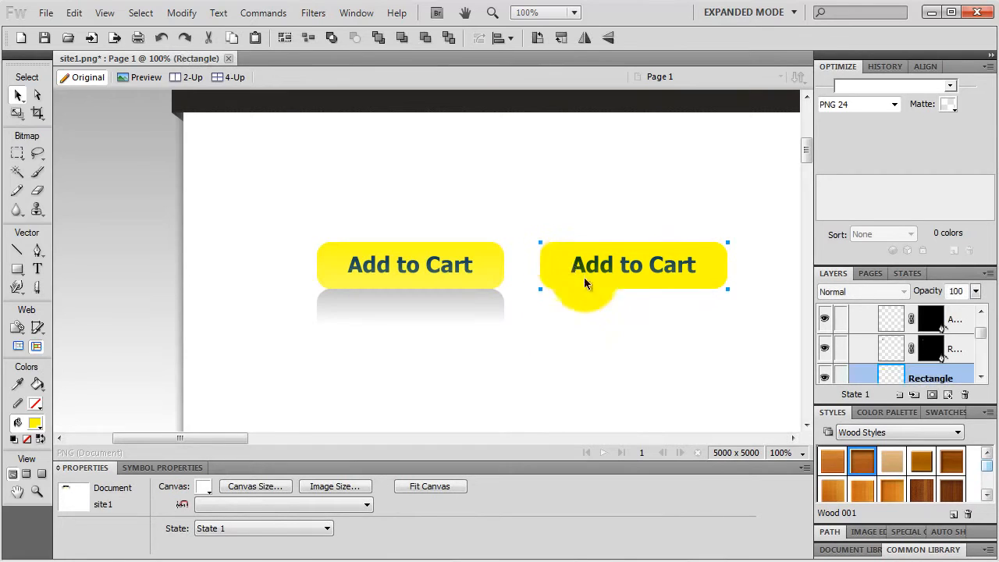
left_click(496, 507)
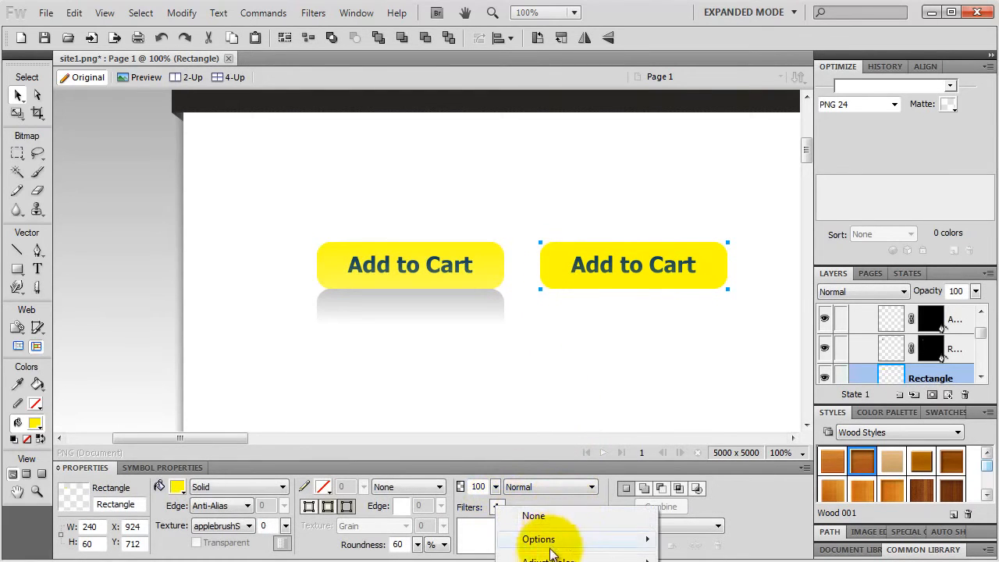
left_click(546, 561)
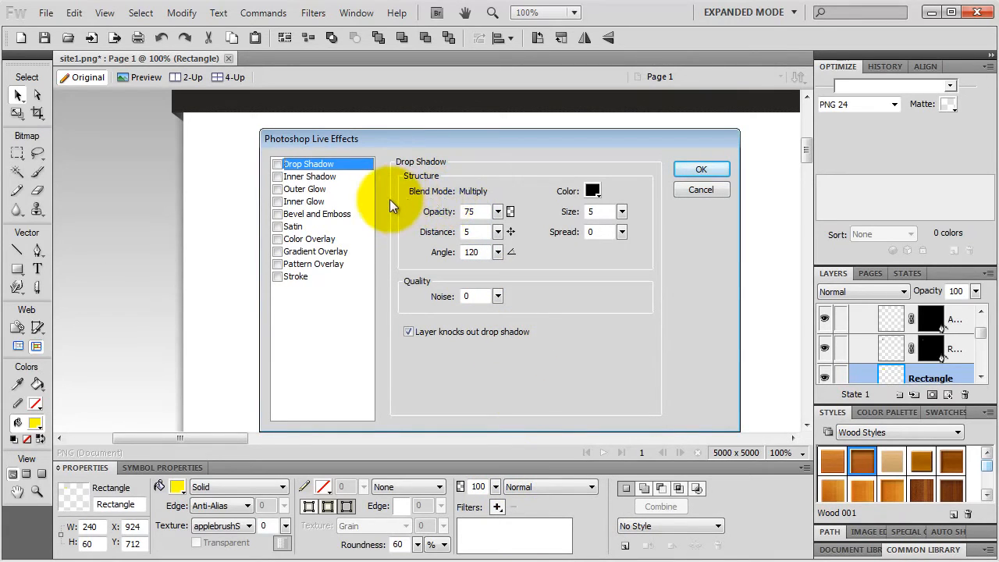
left_click(278, 251)
left_click_drag(481, 138, 511, 319)
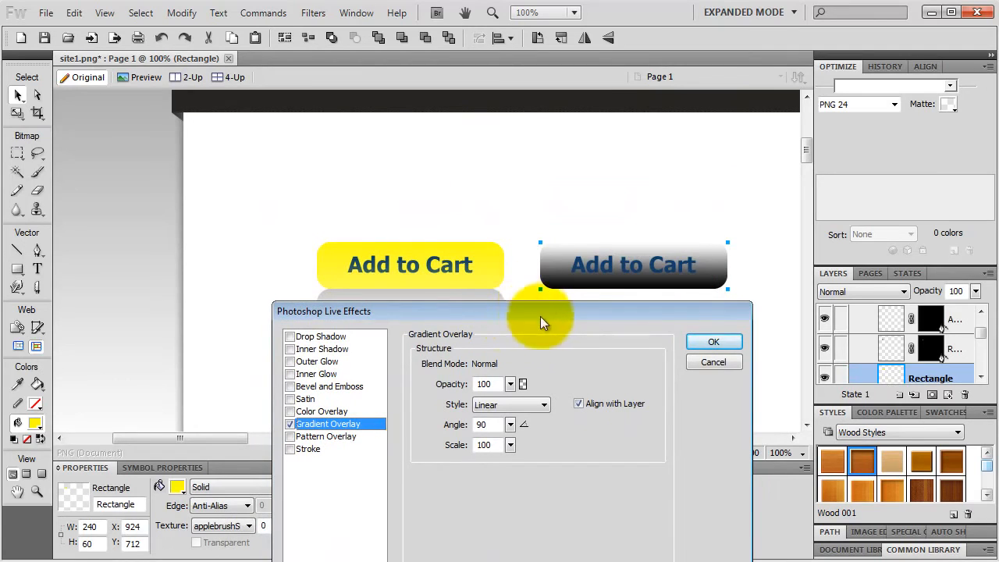
left_click_drag(510, 383, 516, 447)
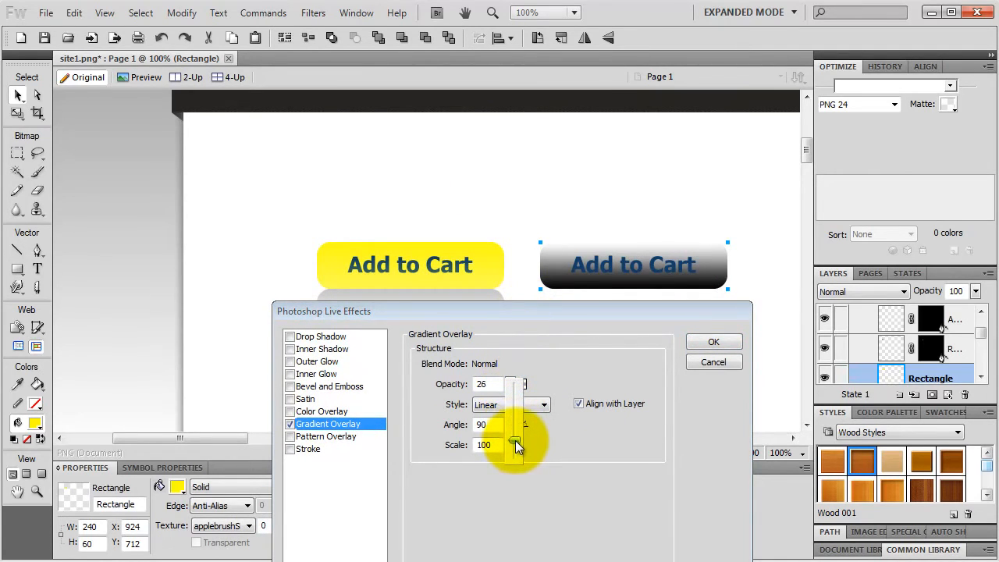
left_click_drag(510, 384, 512, 381)
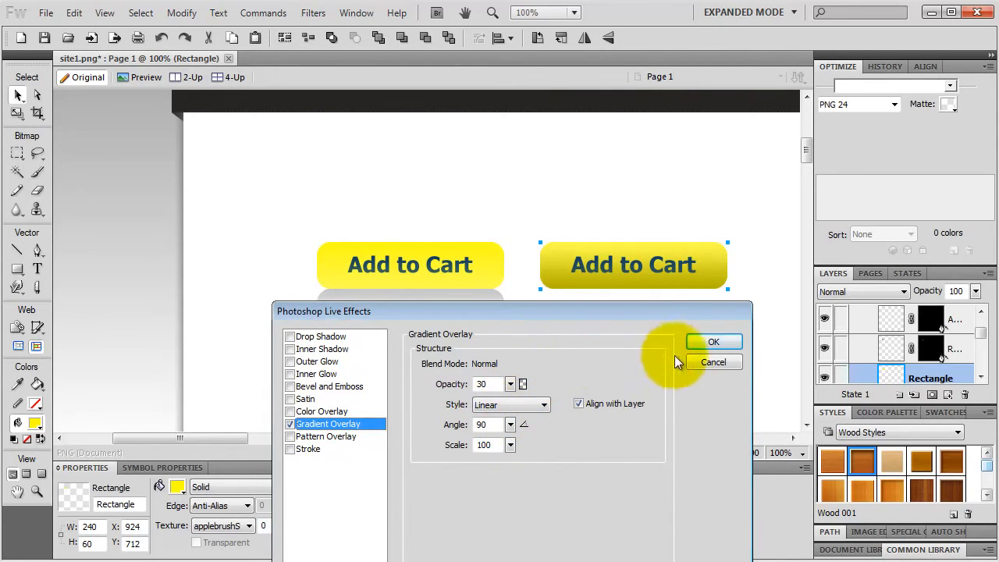
left_click(709, 342)
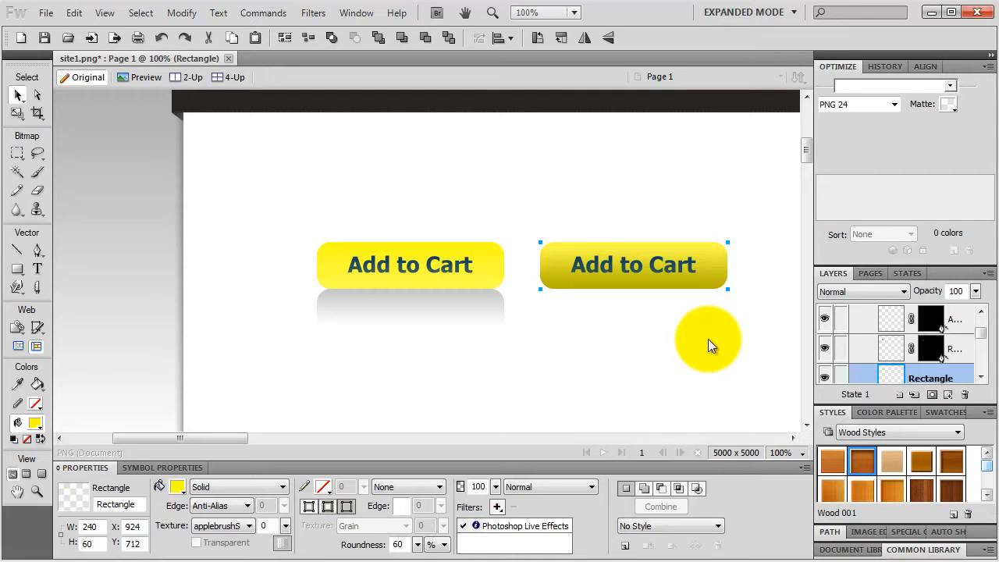
Step: Duplicate the gradient-overlay button with its text directly below itself and remove the Photoshop Live Effects filter from the copy's rectangle
left_click(642, 270, "shift")
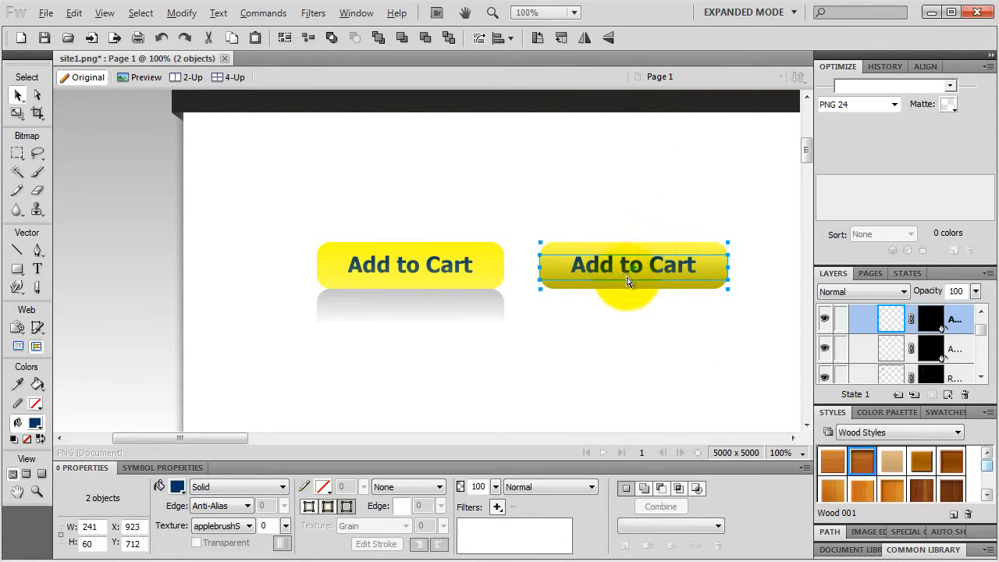
left_click_drag(626, 258, 630, 328)
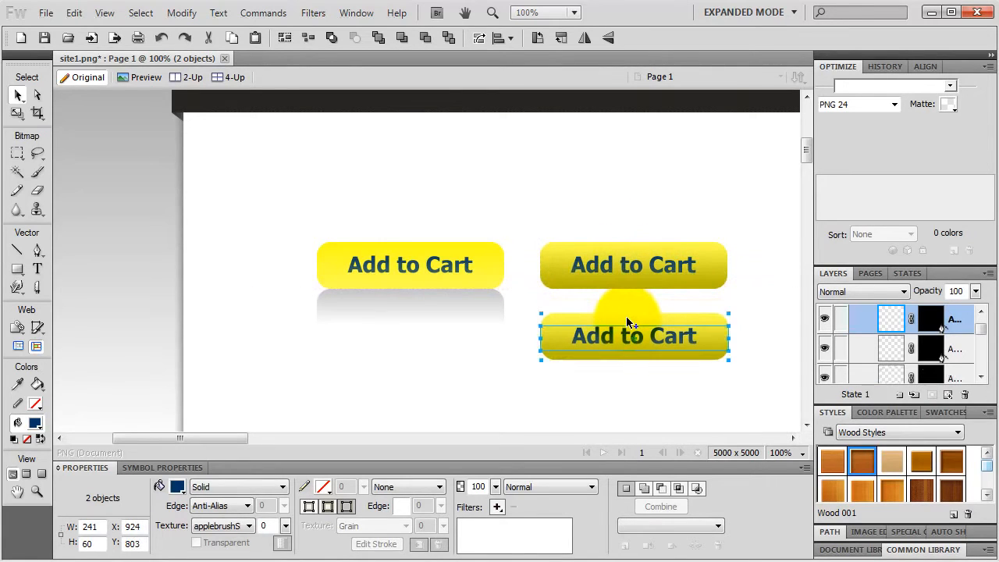
left_click(602, 363)
left_click(603, 351)
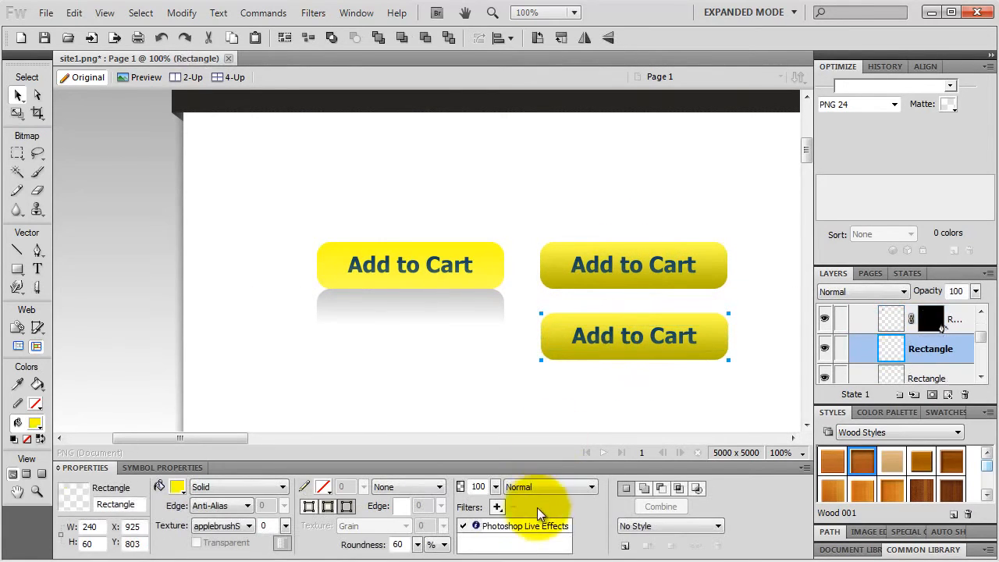
left_click(514, 528)
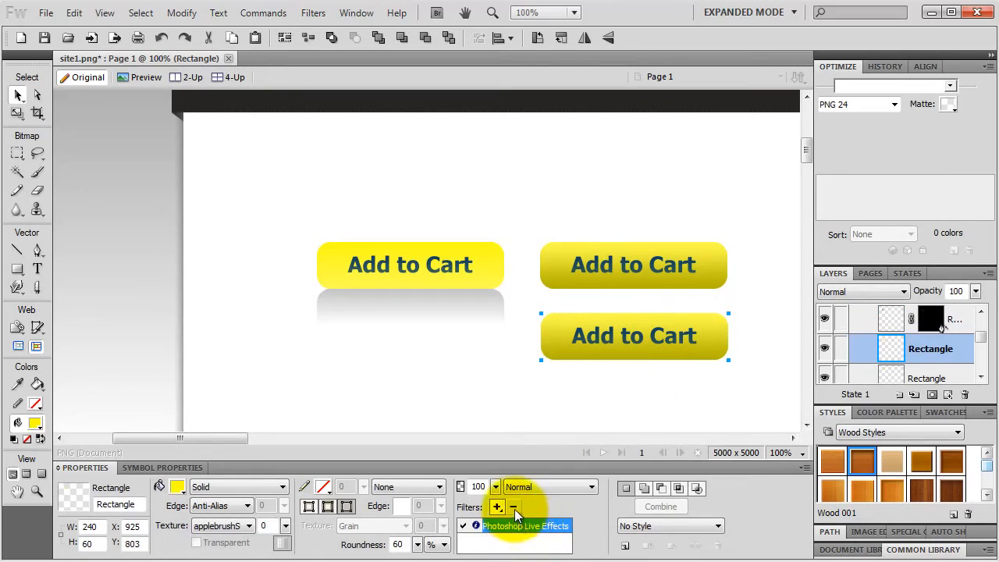
left_click(514, 507)
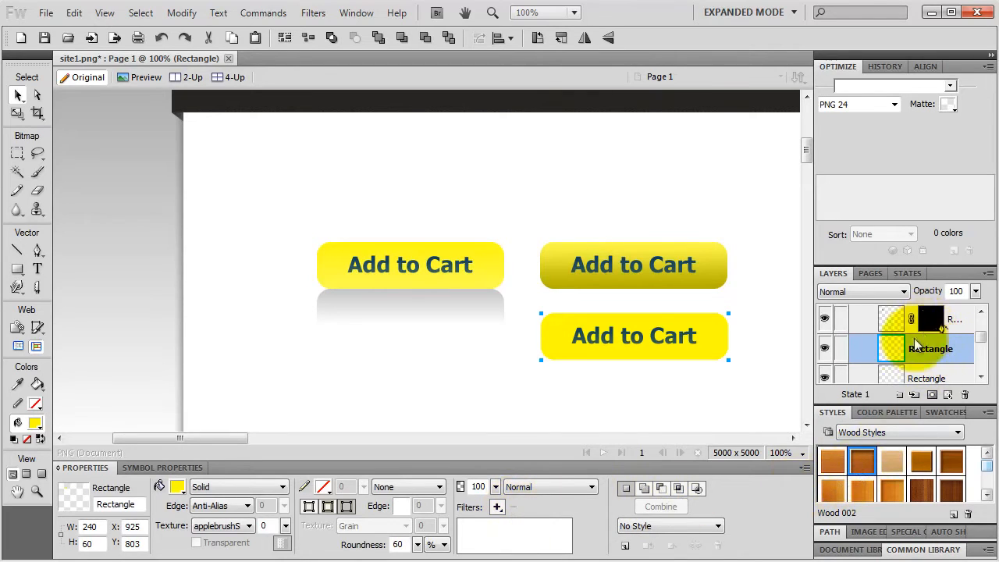
Step: Apply the Dark Chrome 003 style from Dark Chrome Styles to the lower button's rectangle
left_click(925, 433)
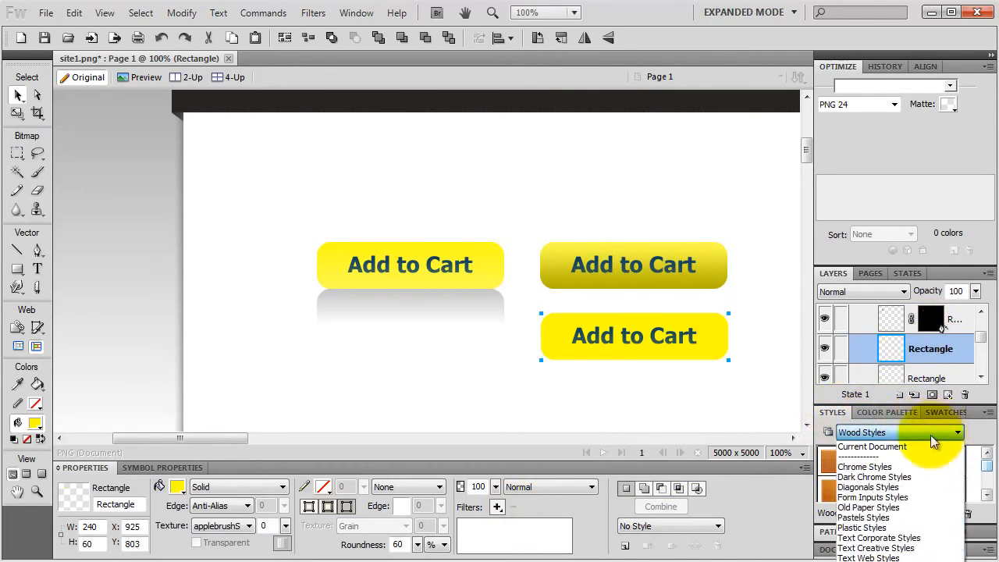
left_click(896, 477)
left_click(888, 460)
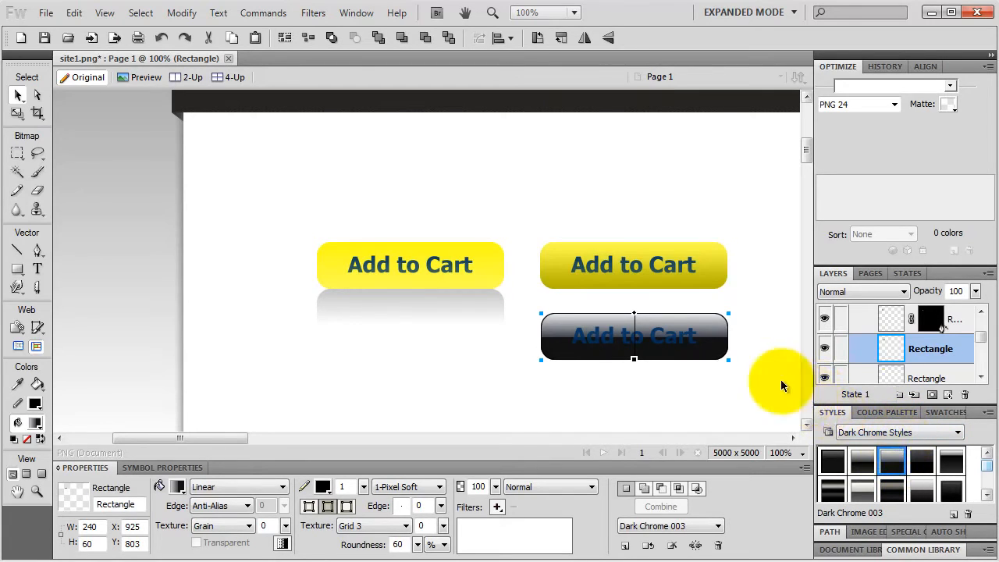
Step: Recolour the lower button's linear gradient with yellow middle and end stops, keeping the light starting stop
left_click(178, 486)
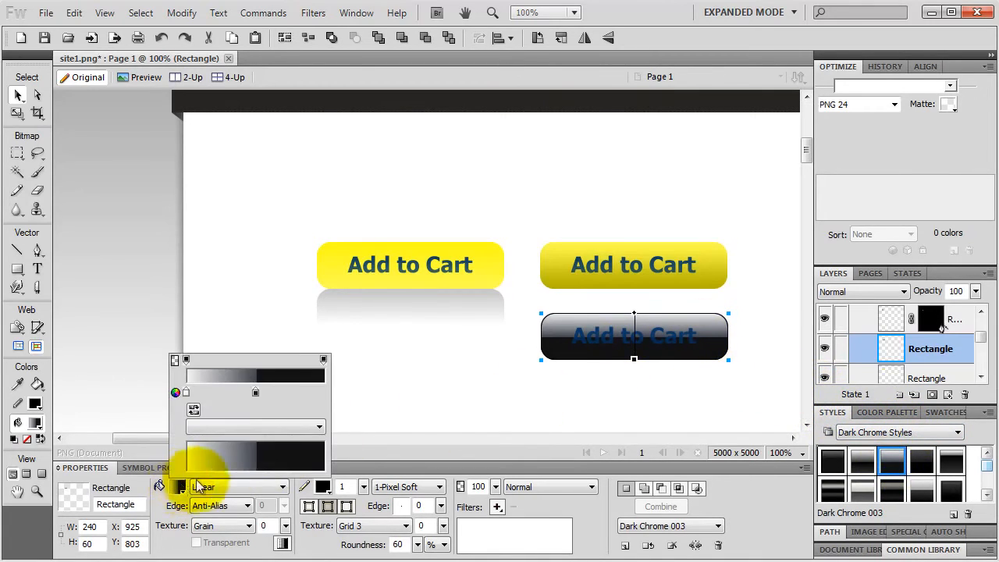
left_click(255, 392)
left_click(267, 361)
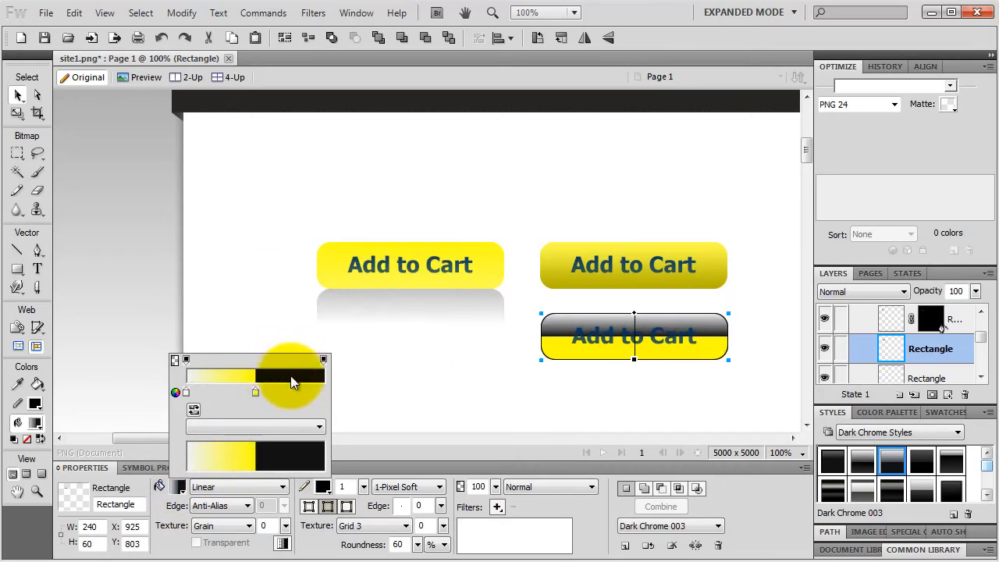
left_click(327, 361)
left_click_drag(254, 394, 329, 390)
left_click(255, 392)
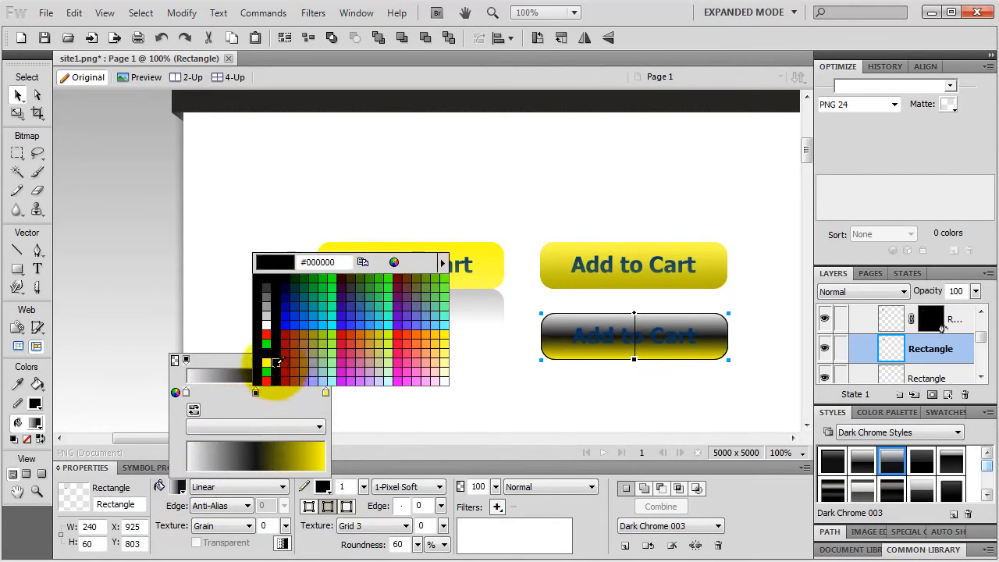
left_click(267, 366)
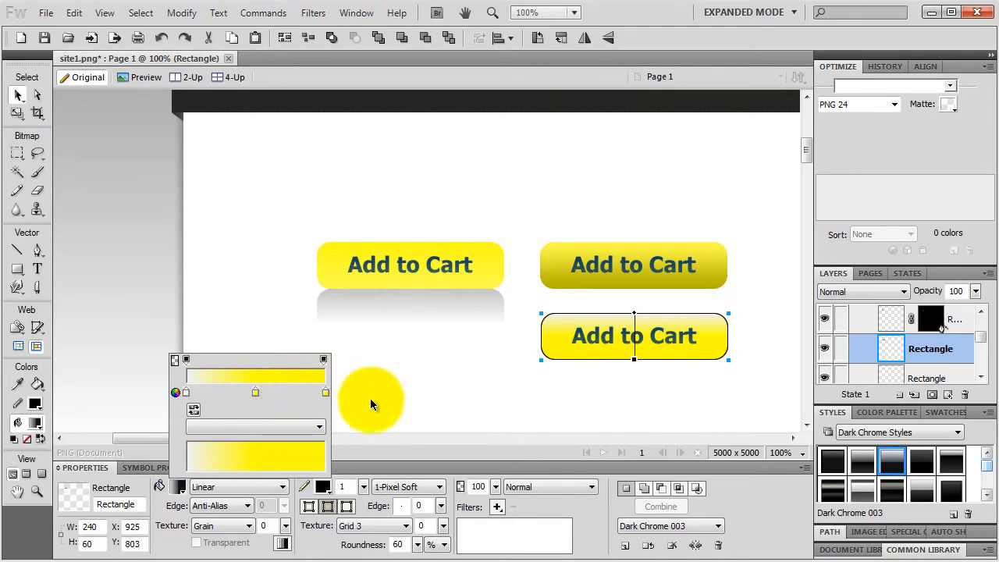
left_click(369, 401)
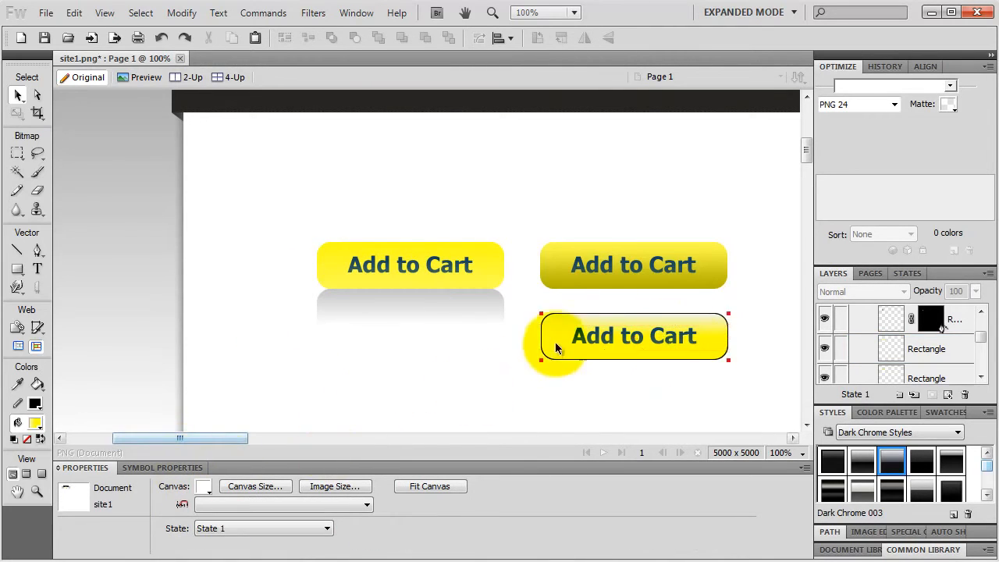
Step: Shift the lower button's fill gradient toward its right edge and slightly downward so the light highlight covers more of the top
left_click(654, 334)
left_click_drag(635, 326, 730, 331)
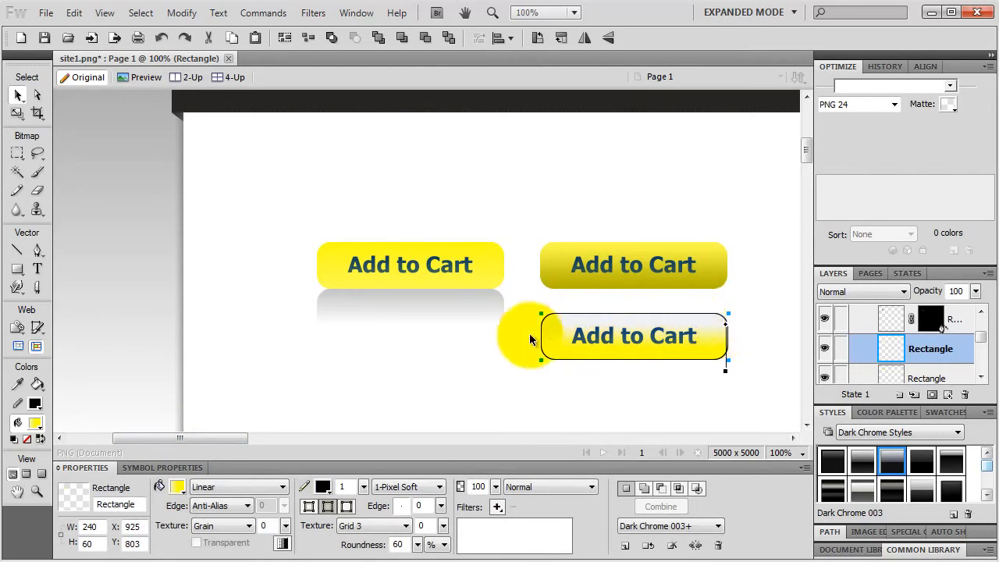
left_click(528, 351)
left_click(556, 339)
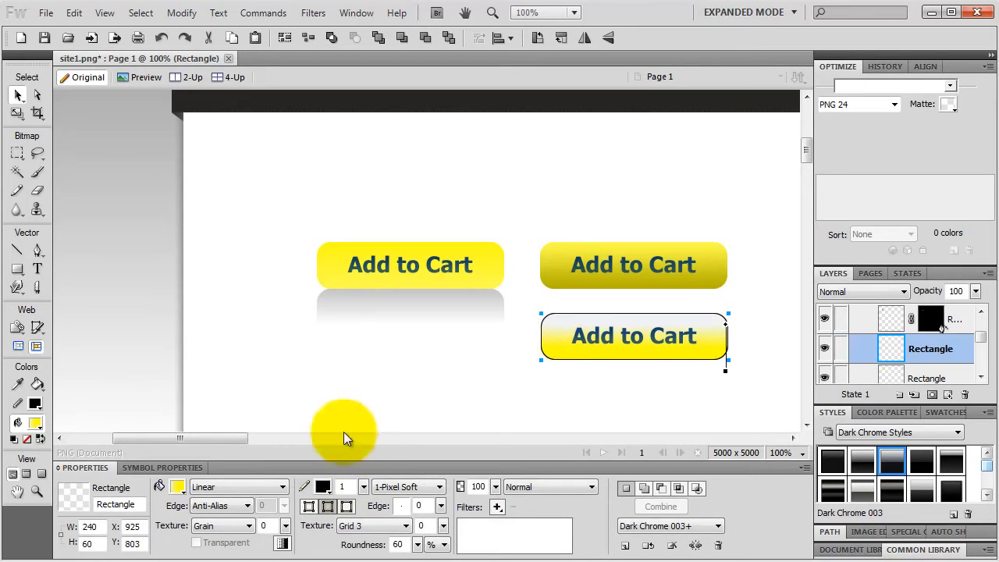
Step: Change the lower button's outline from black to a darker shade of the button's yellow
left_click(323, 486)
left_click(337, 432)
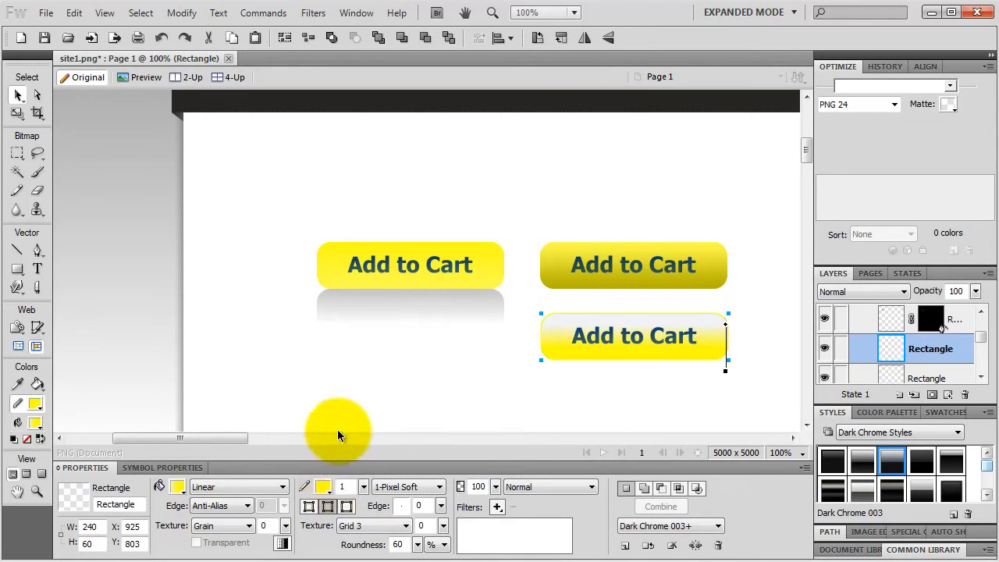
left_click(322, 486)
left_click(465, 333)
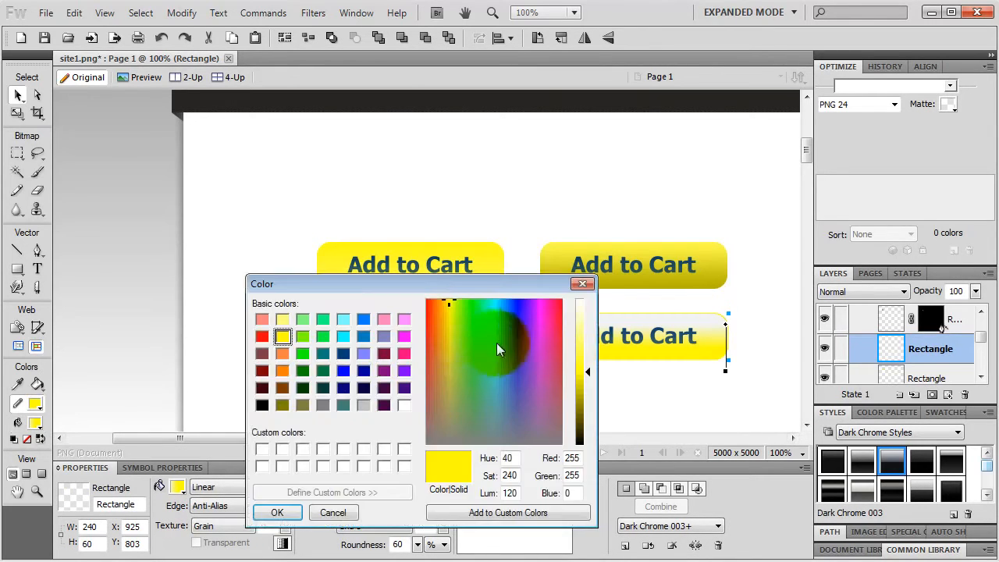
left_click(579, 381)
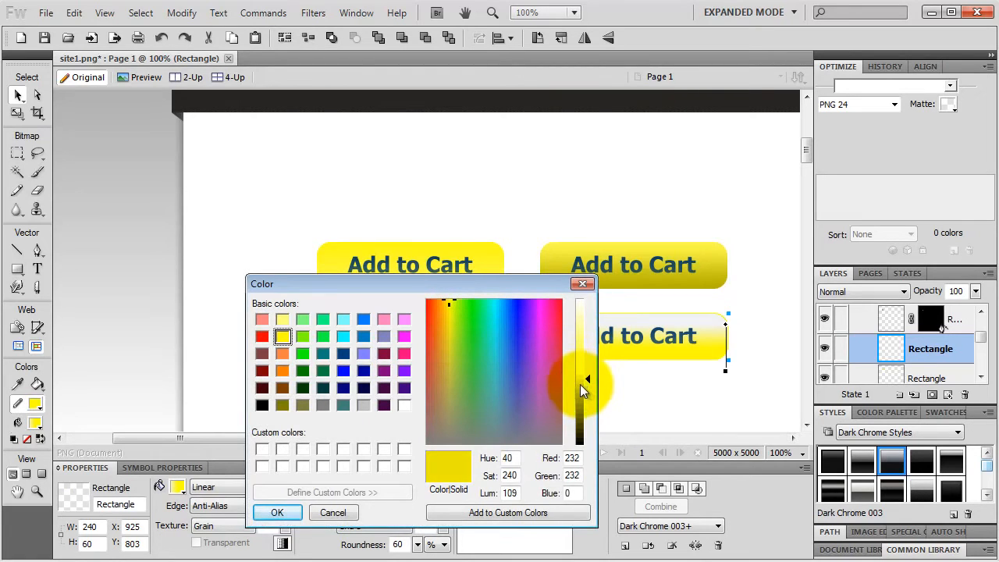
left_click(579, 390)
left_click(276, 513)
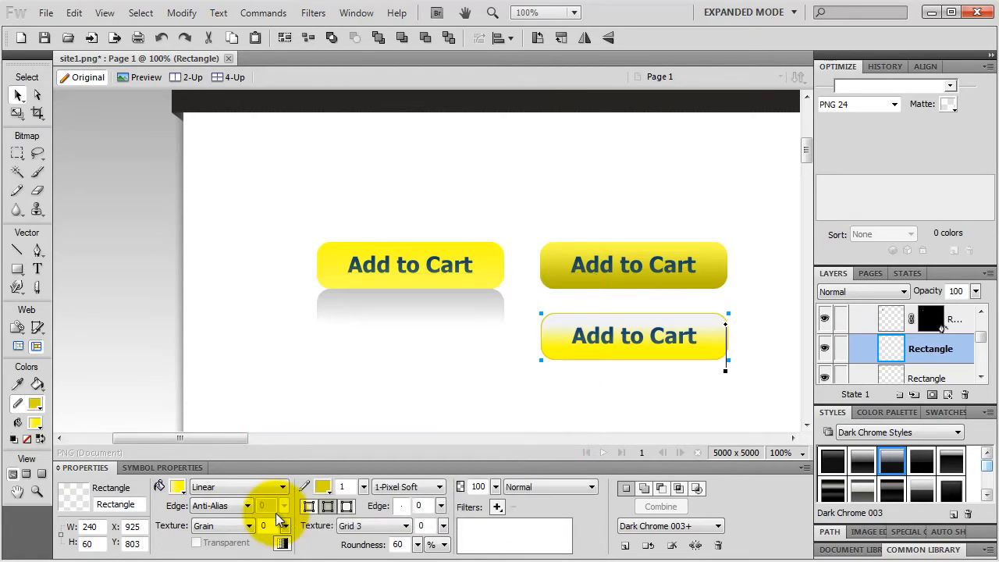
Step: Set the lower button's outline width to 2 and align the stroke inside the path
double_click(344, 487)
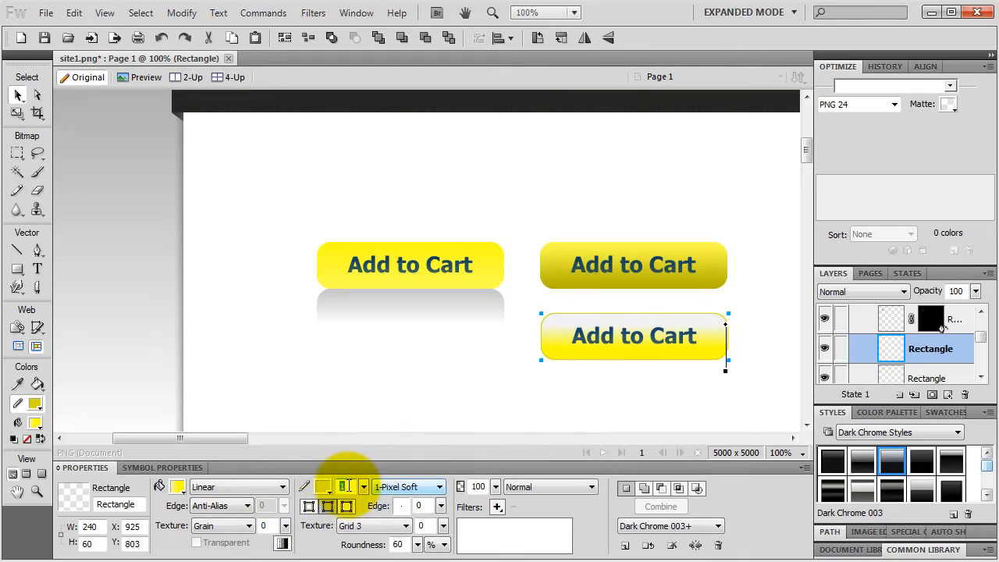
type("2")
key("Return")
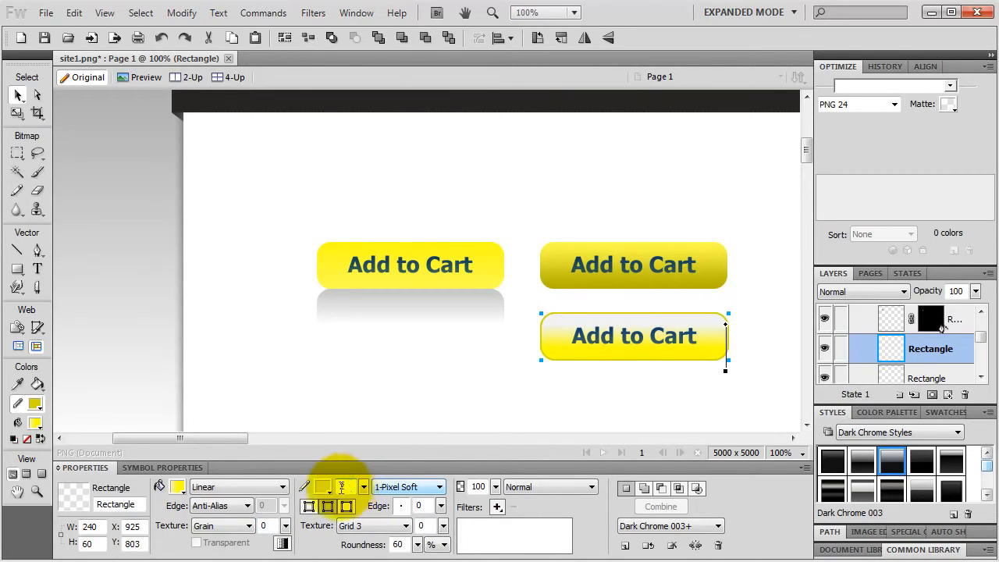
left_click(310, 504)
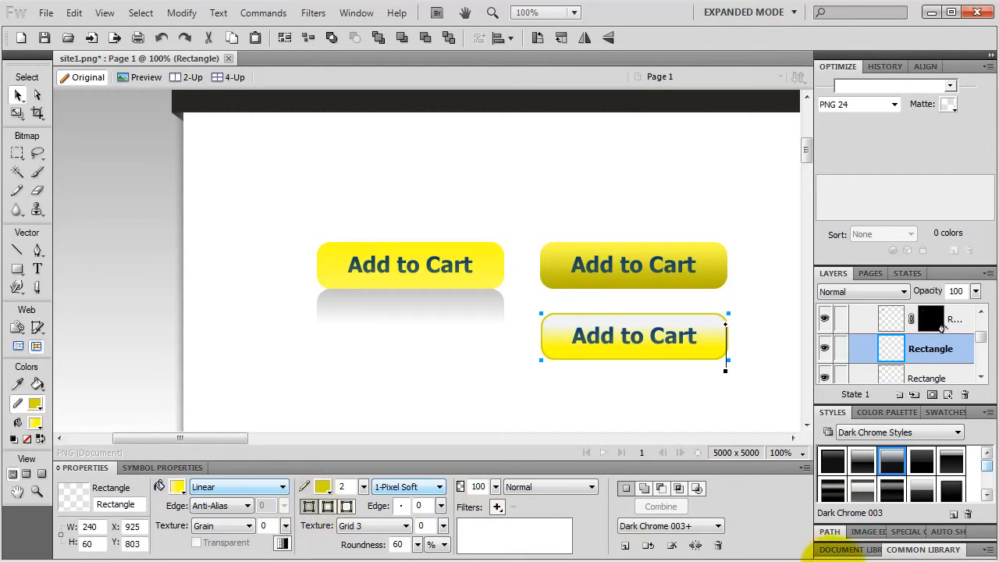
Step: Browse the Common Library's Buttons and HTML folders and preview the Button(mac) symbol
left_click(921, 549)
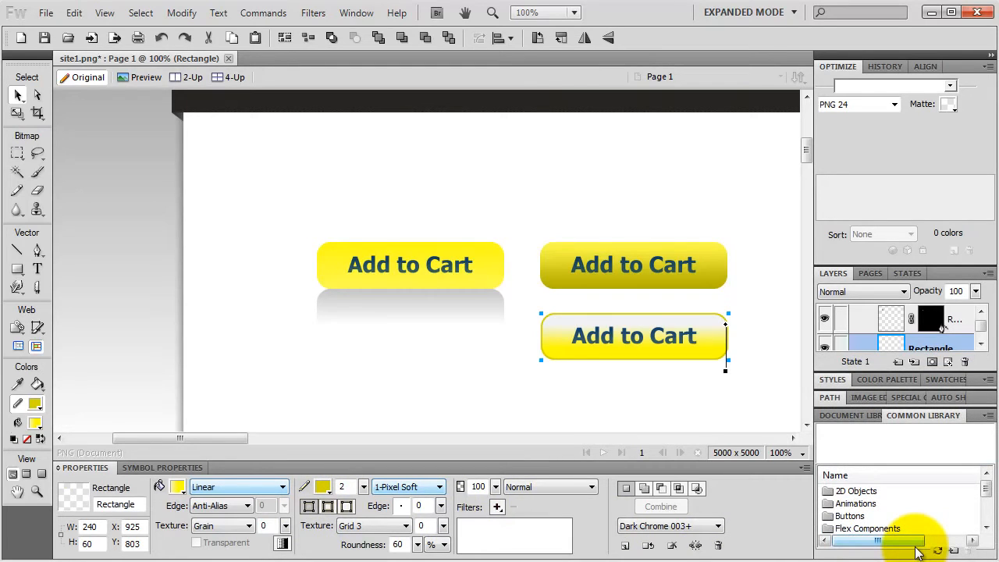
double_click(850, 515)
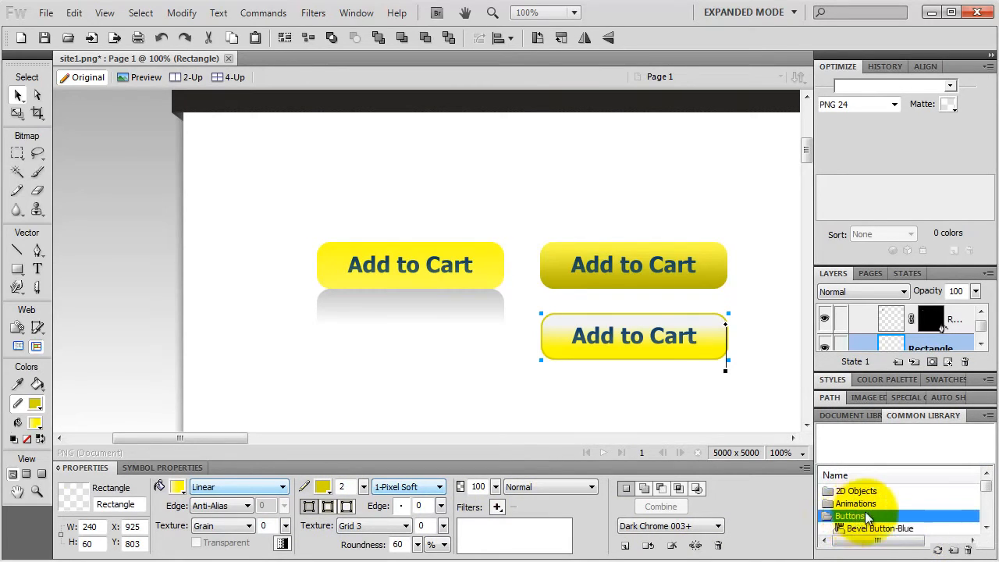
scroll(880, 519, "down", 1)
scroll(881, 519, "down", 1)
scroll(880, 518, "up", 2)
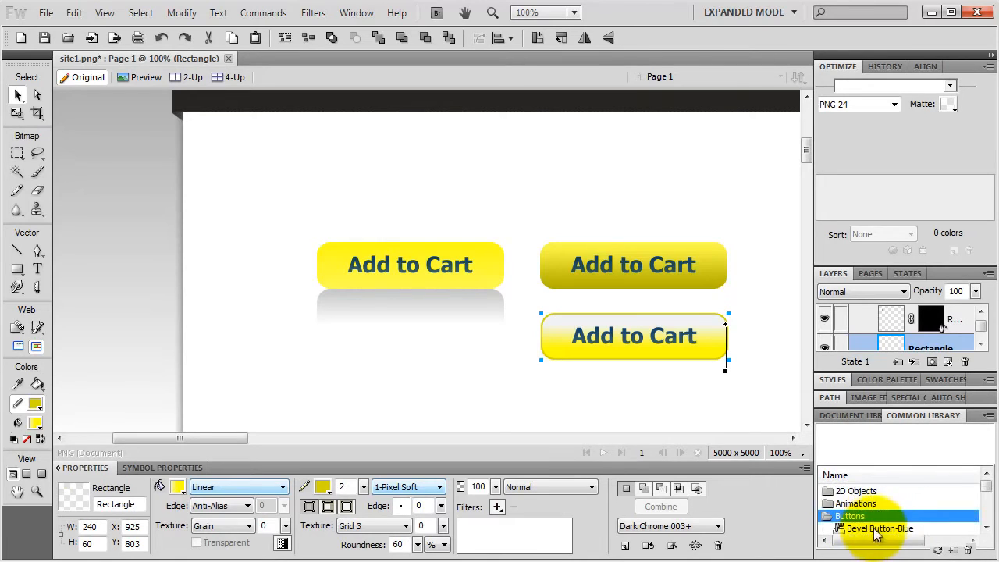
scroll(880, 516, "down", 1)
scroll(876, 512, "up", 1)
double_click(875, 515)
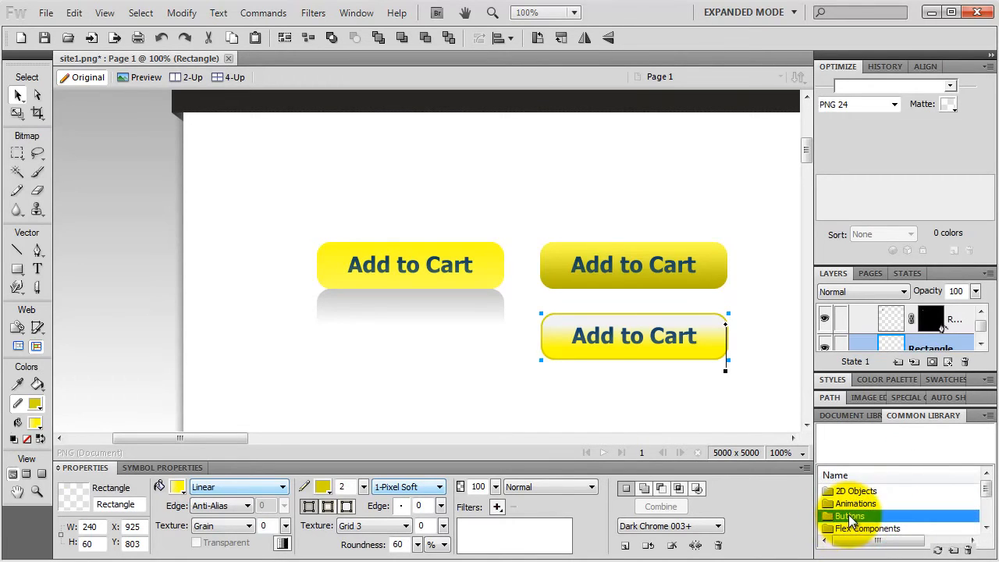
scroll(874, 516, "down", 1)
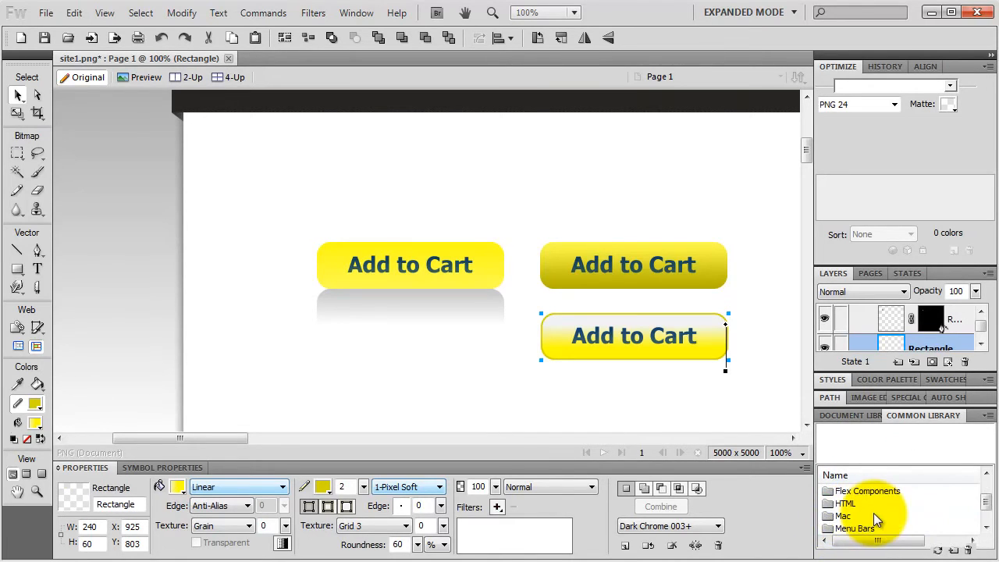
double_click(843, 505)
scroll(872, 516, "down", 1)
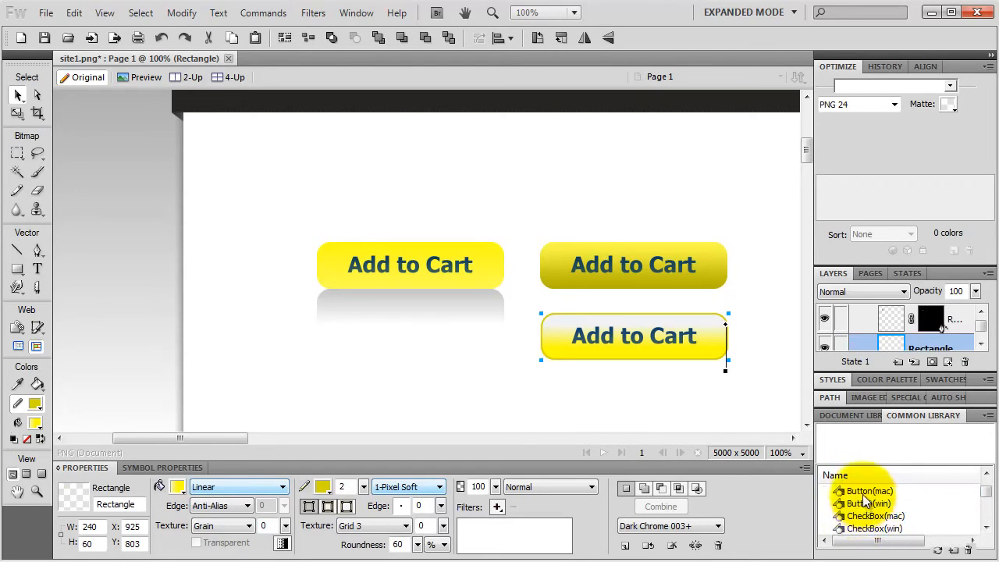
left_click(868, 491)
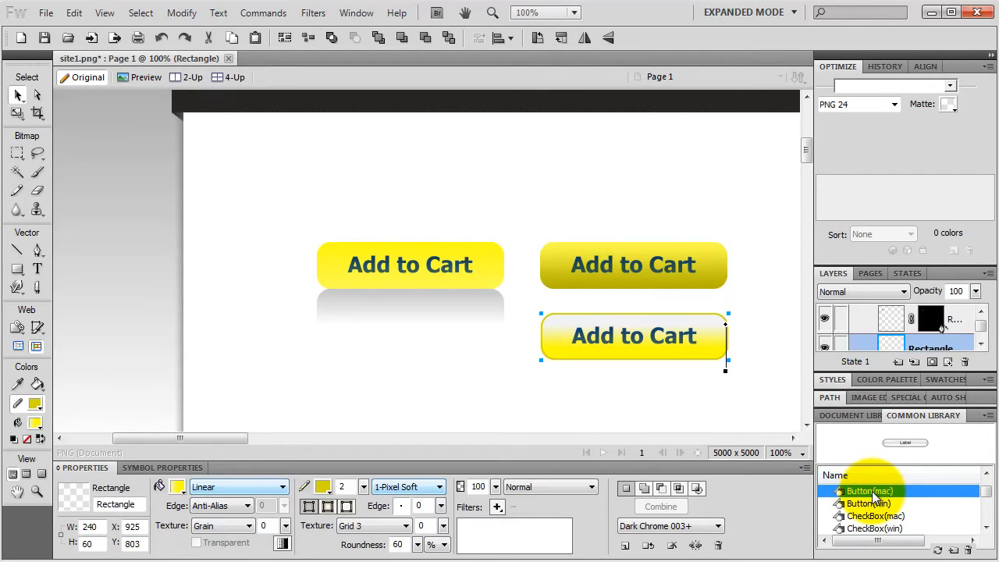
Step: Place the Button(mac) symbol below the first Add to Cart button and set its label to "Add to Cart"
left_click_drag(873, 498, 414, 337)
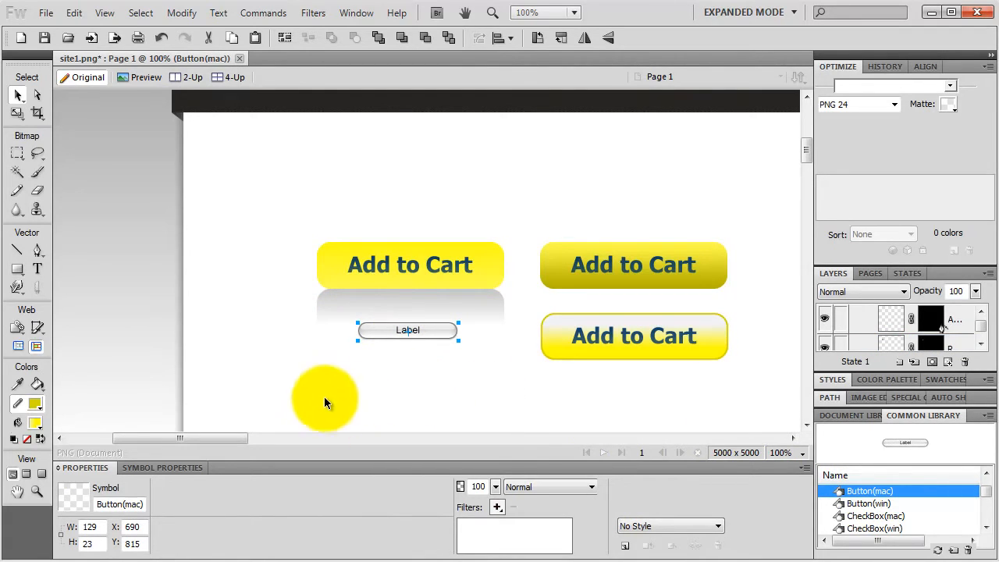
left_click(160, 468)
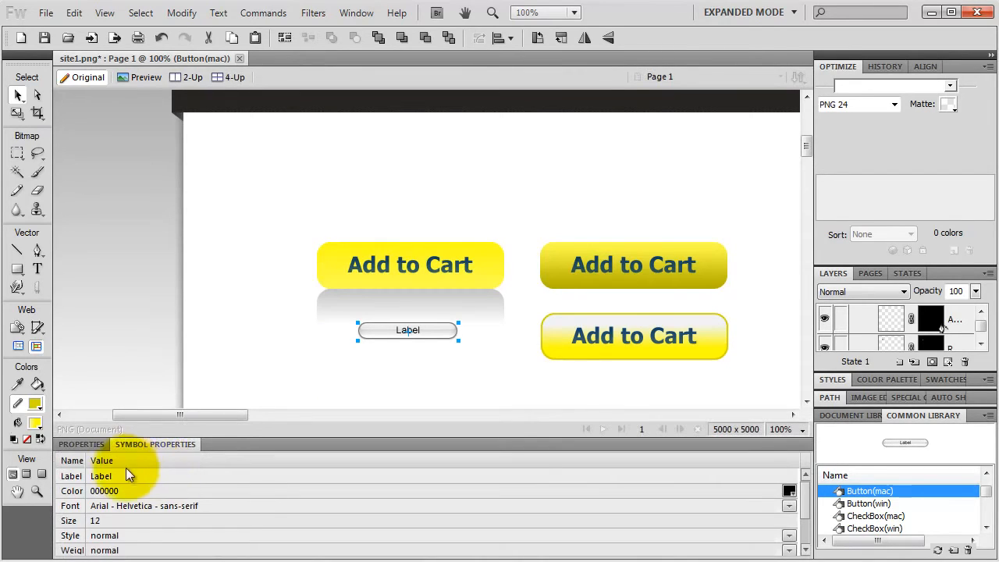
double_click(102, 476)
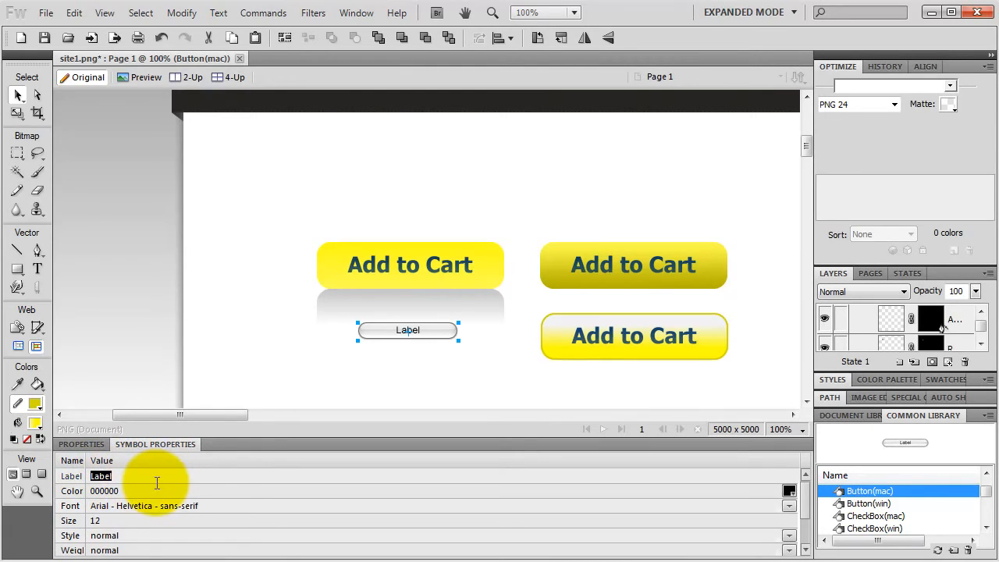
type("Add to ca")
key("BackSpace")
key("BackSpace")
type("Cart")
key("Return")
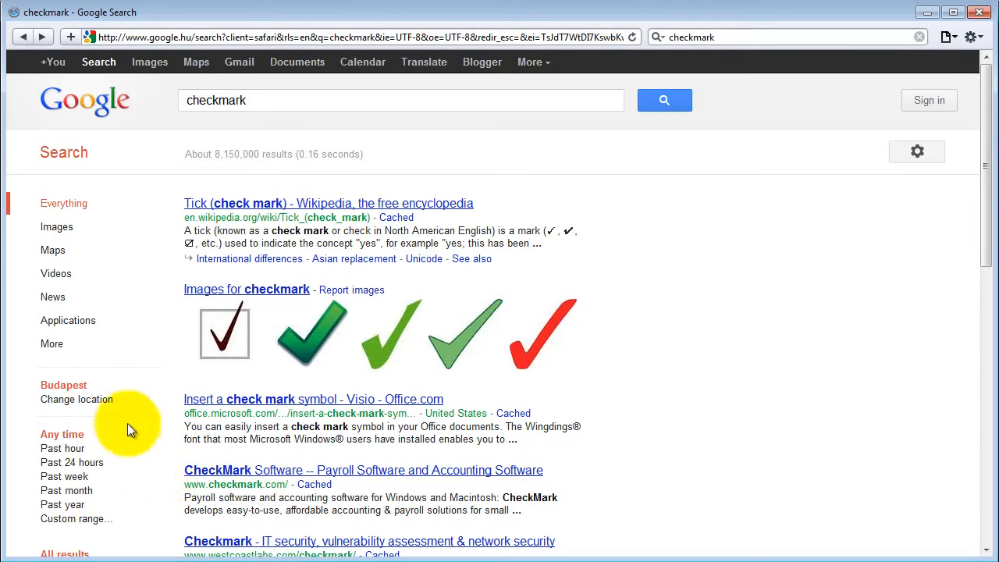
Step: In the browser, limit the checkmark search to large images and look through the results for a suitable icon
left_click(55, 228)
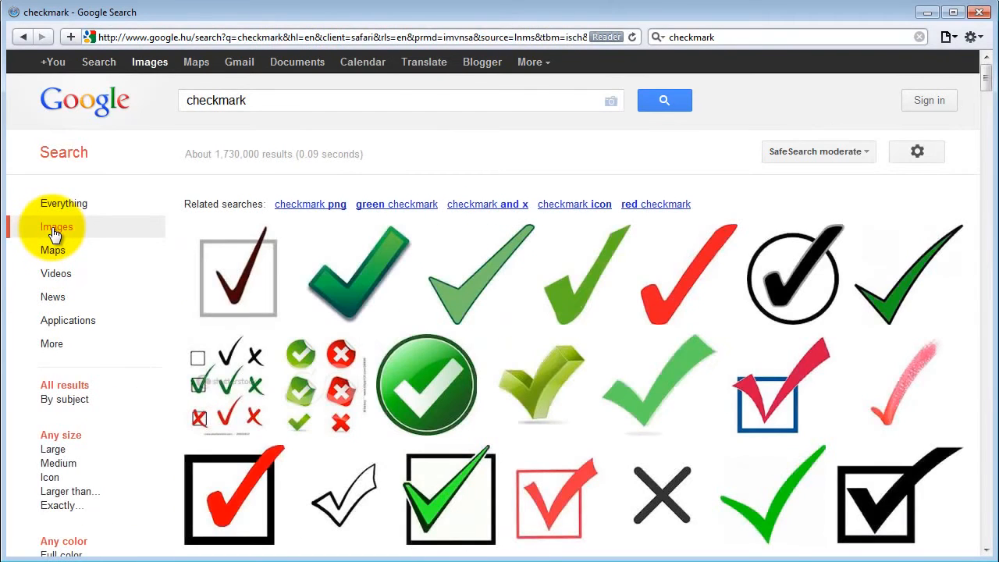
left_click(50, 449)
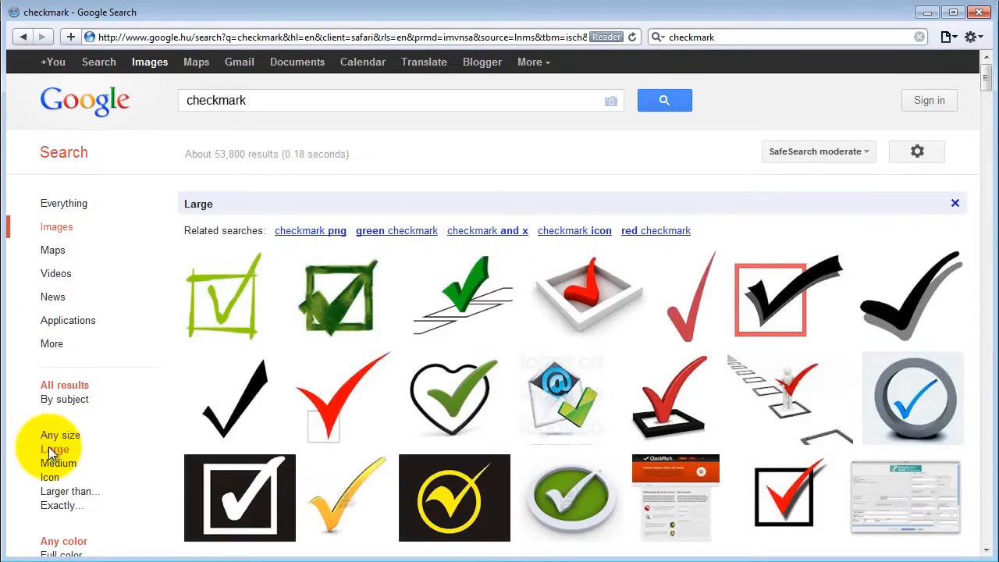
scroll(446, 223, "down", 15)
scroll(544, 258, "down", 15)
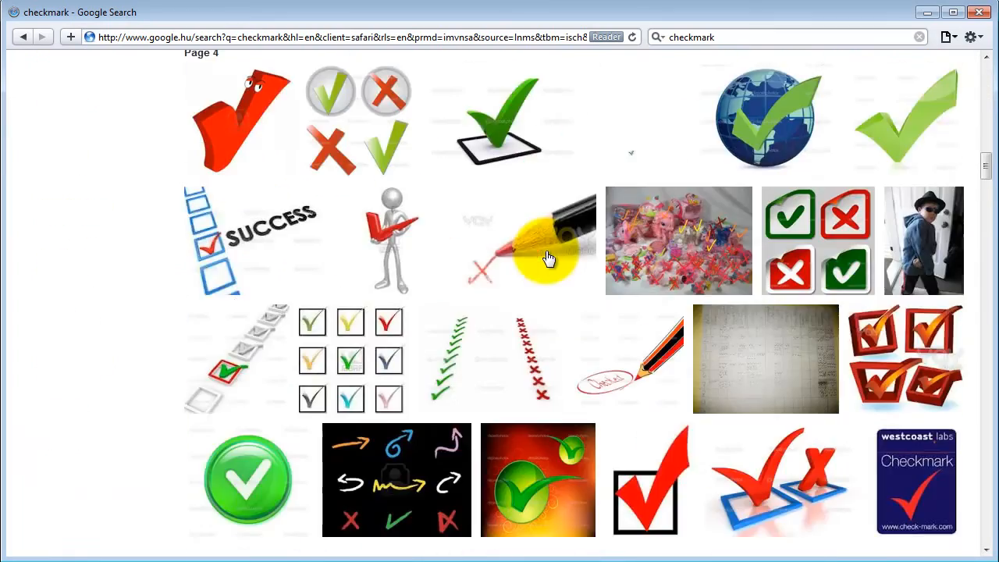
scroll(549, 258, "down", 15)
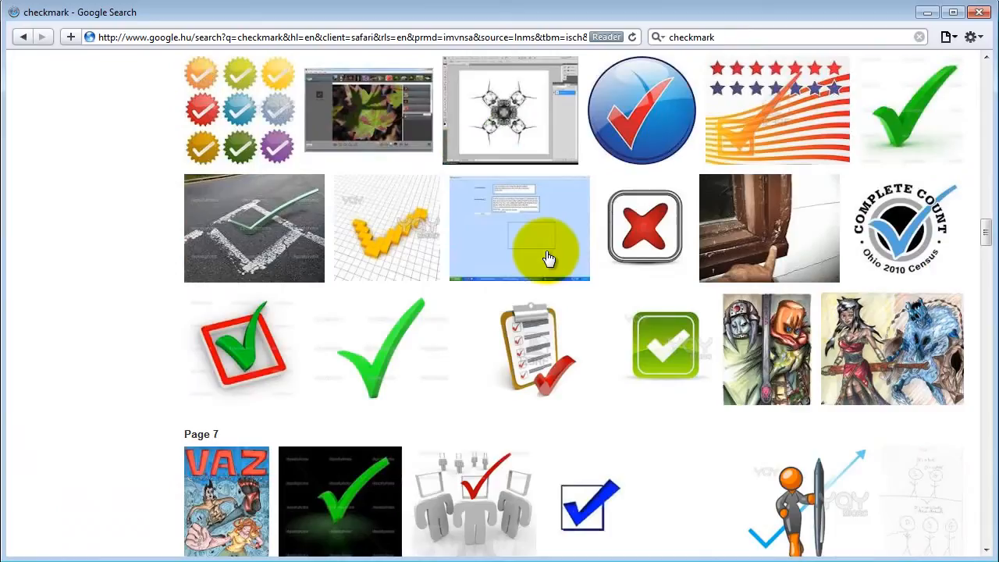
scroll(544, 258, "down", 2)
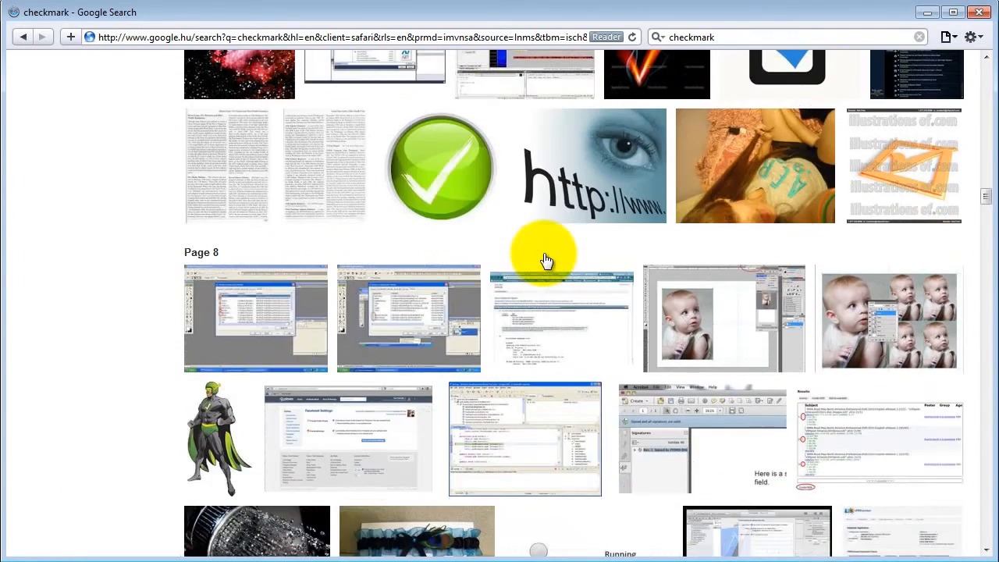
Step: Open the glossy green round checkmark image, checkmark-1024x992.jpg, and copy the image
mouse_move(449, 194)
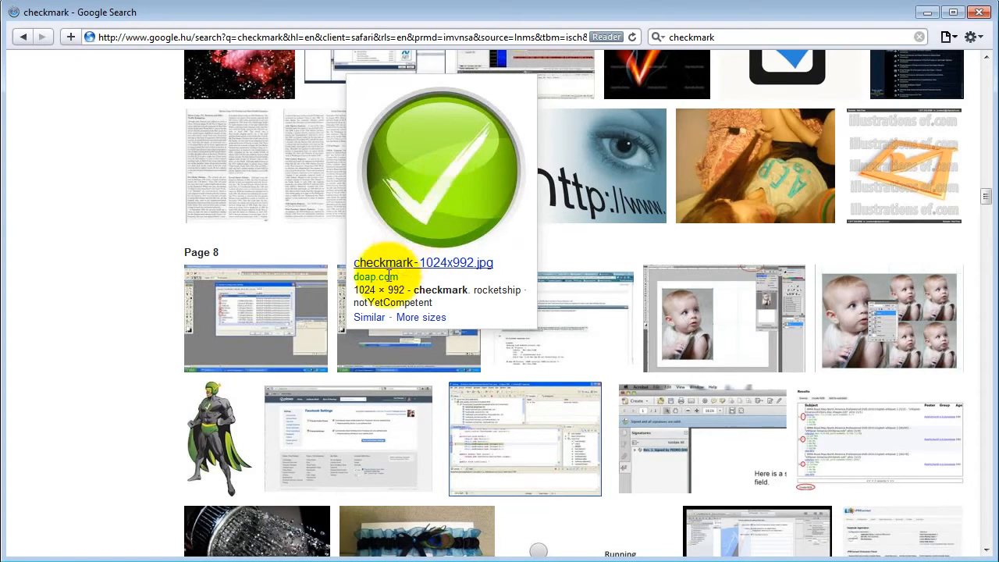
left_click(428, 185)
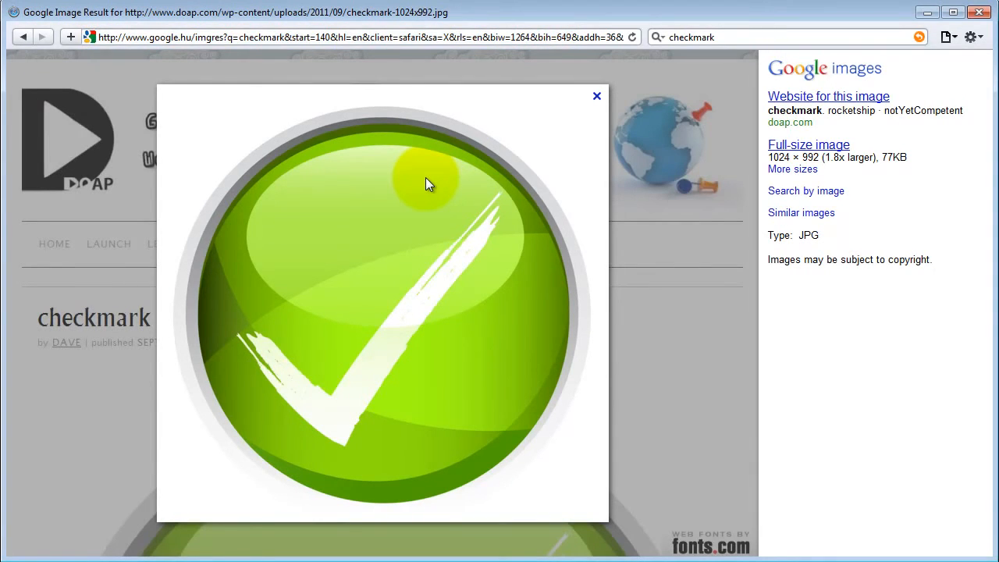
right_click(339, 248)
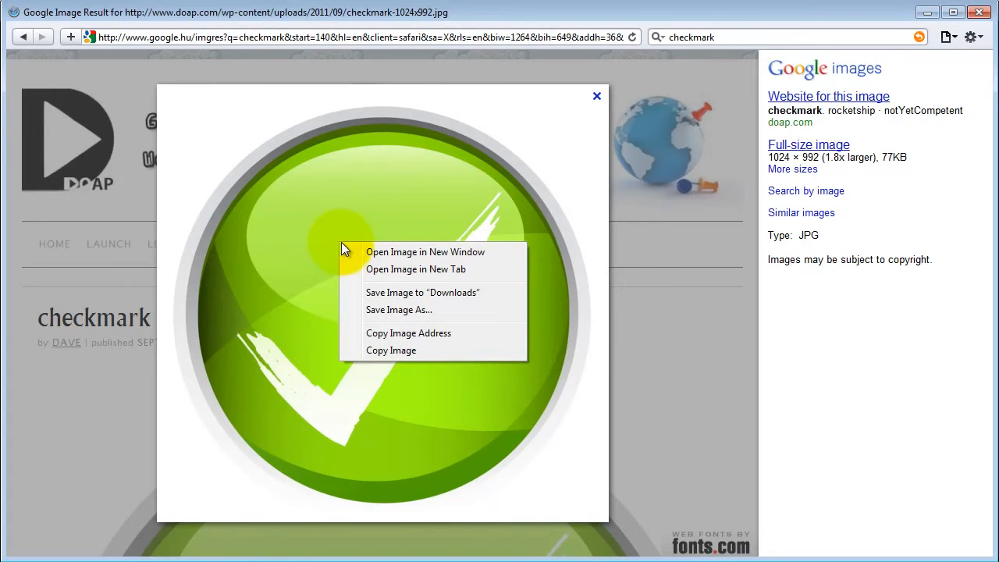
left_click(387, 348)
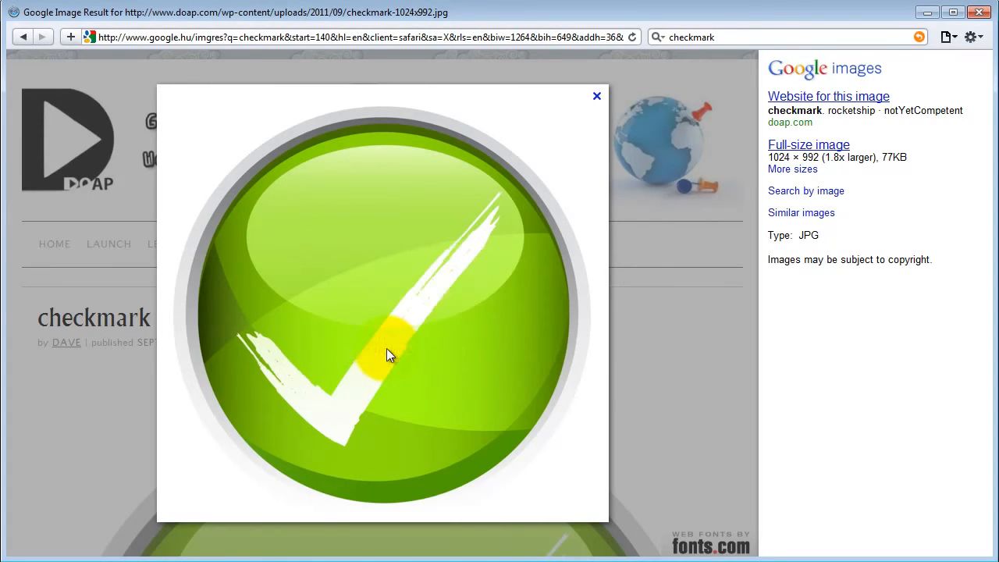
Step: Switch to Fireworks, paste the copied checkmark image into site1.png and move it onto the empty canvas to the right of the page layout
key("alt+Tab")
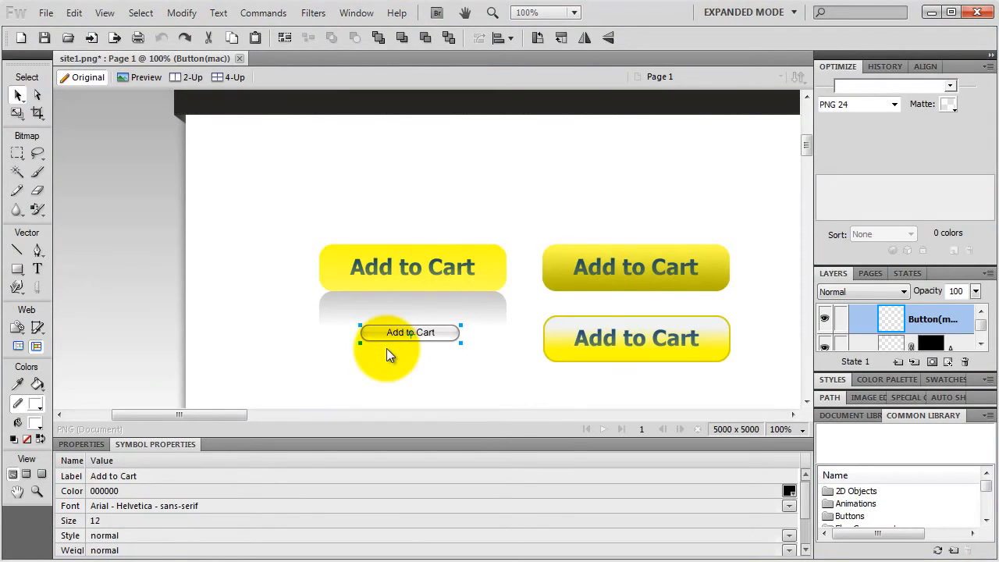
key("ctrl+v")
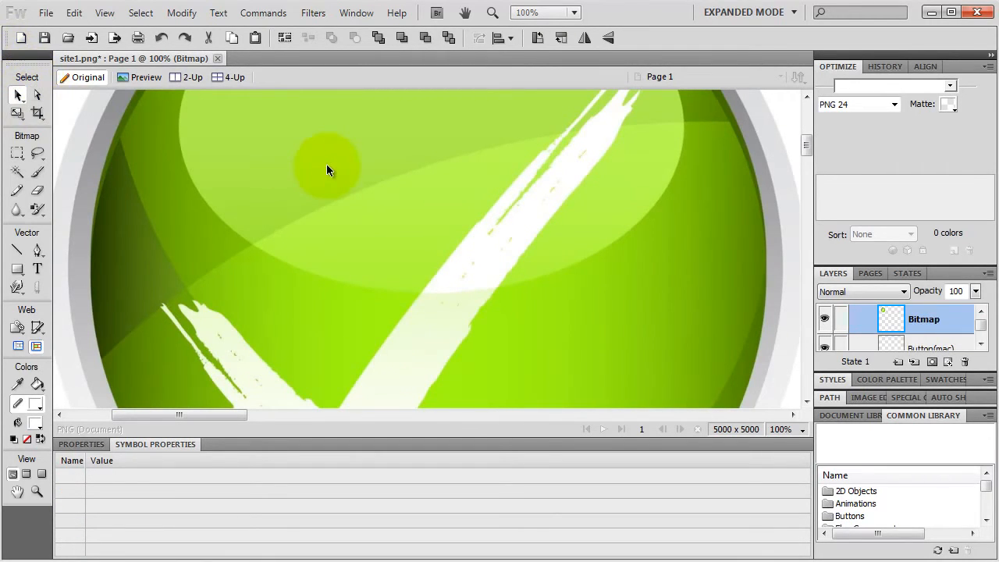
key("ctrl+minus")
key("ctrl+minus")
key("ctrl+minus")
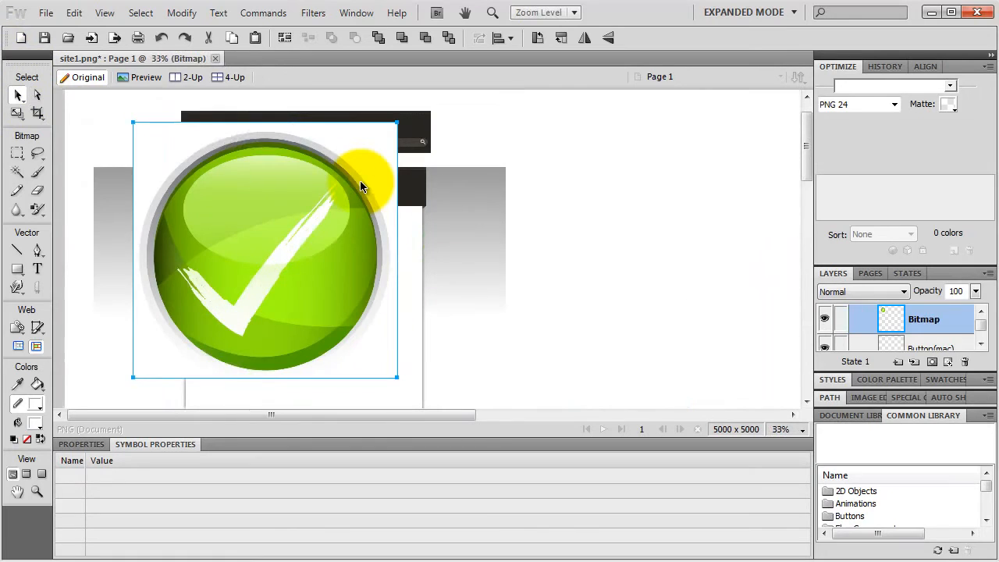
key("ctrl+equal")
key("ctrl+minus")
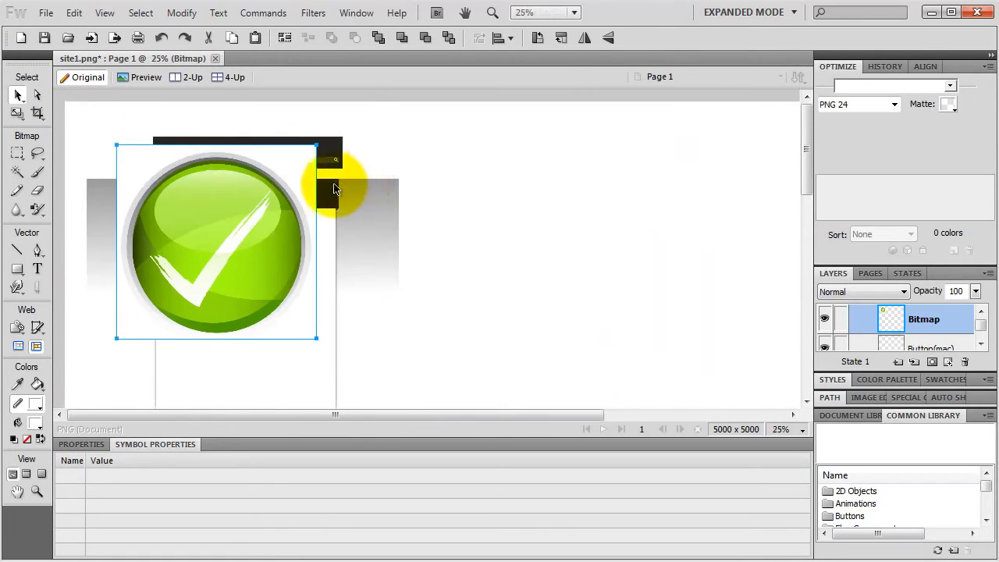
left_click_drag(299, 195, 622, 197)
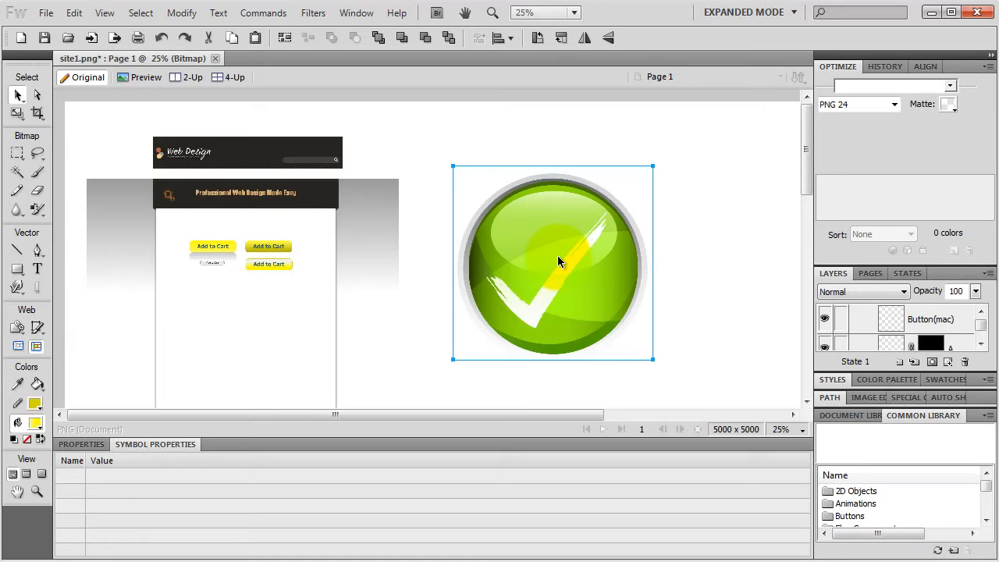
left_click_drag(558, 256, 608, 207)
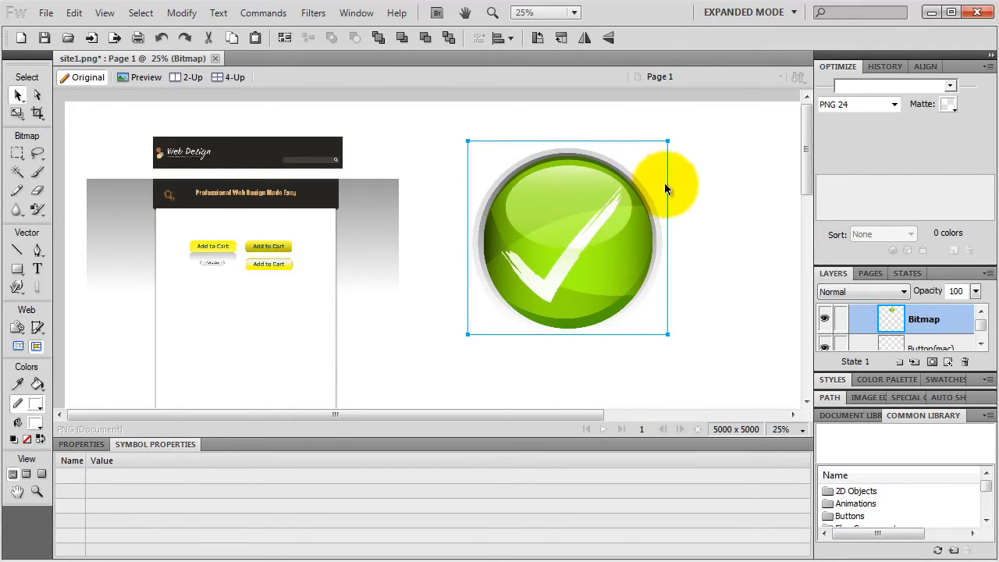
Step: Recolor the green areas of the checkmark badge to blue #0066FF with the Replace Color tool
left_click_drag(38, 209, 67, 241)
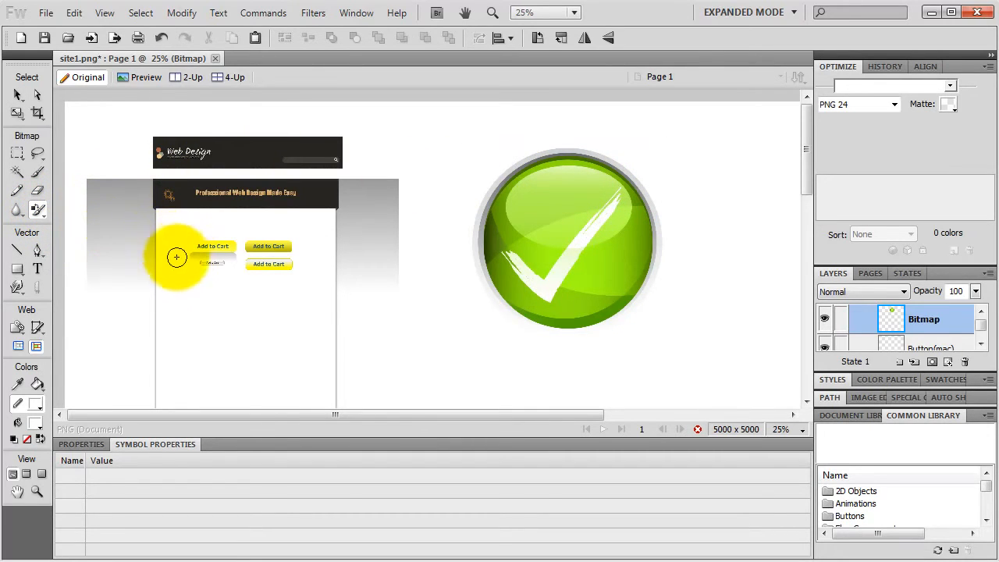
left_click(82, 444)
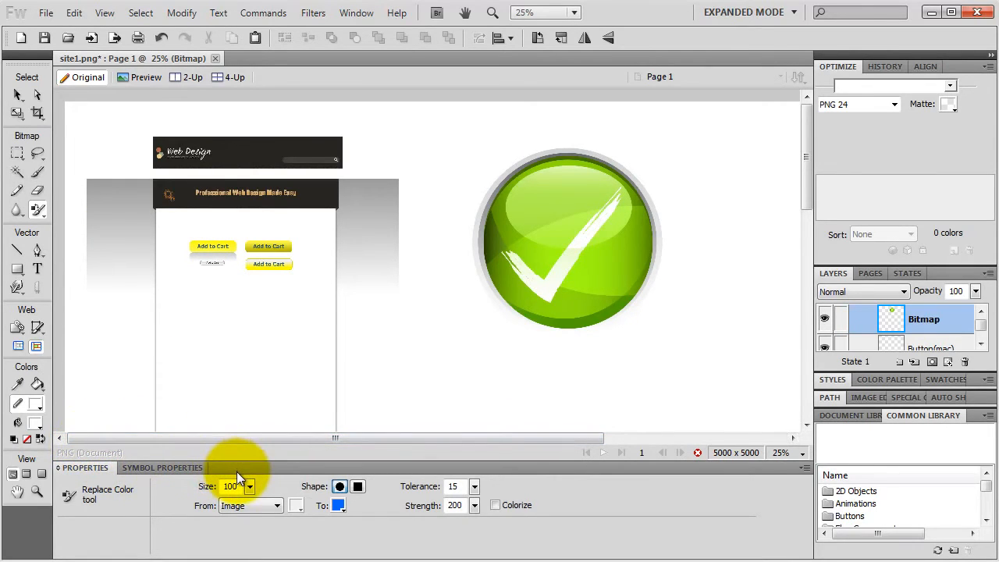
left_click(339, 505)
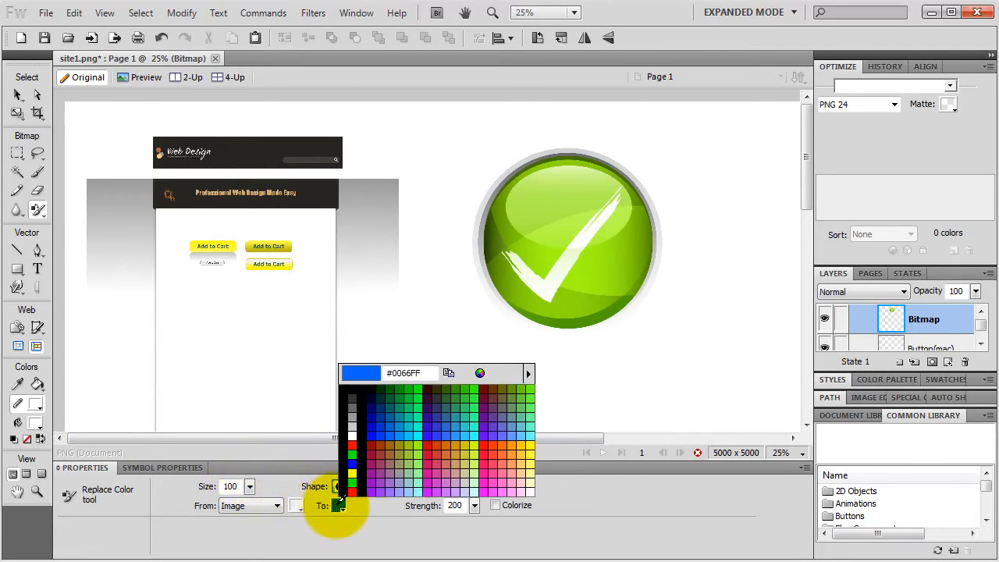
left_click(391, 431)
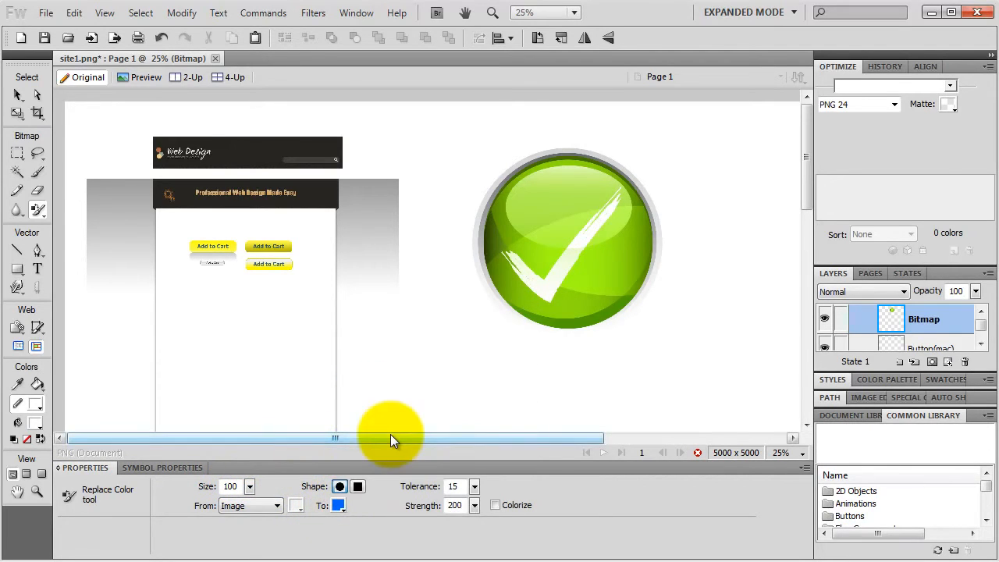
left_click(250, 485)
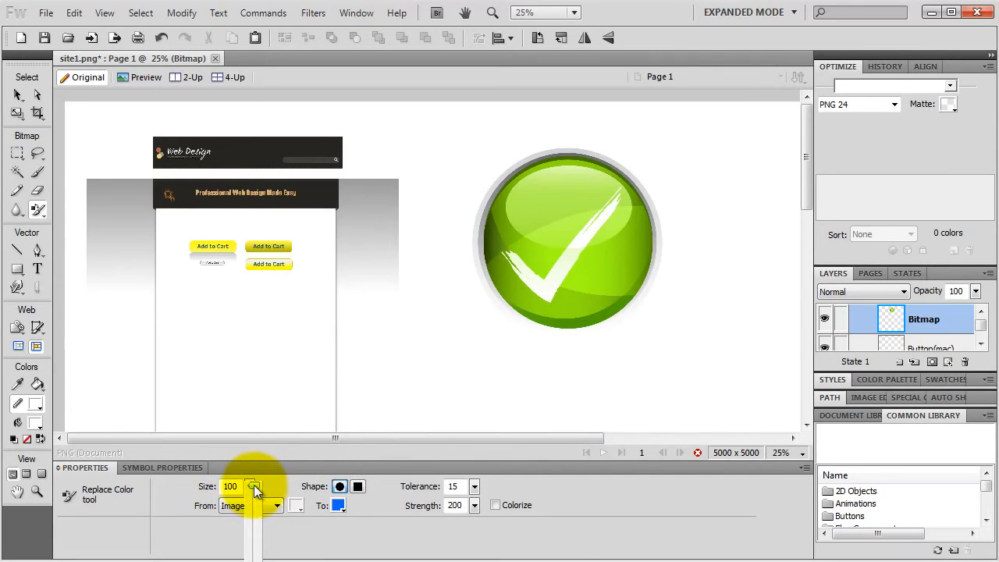
mouse_move(254, 487)
left_mouse_down()
mouse_move(255, 494)
mouse_move(255, 483)
left_mouse_up()
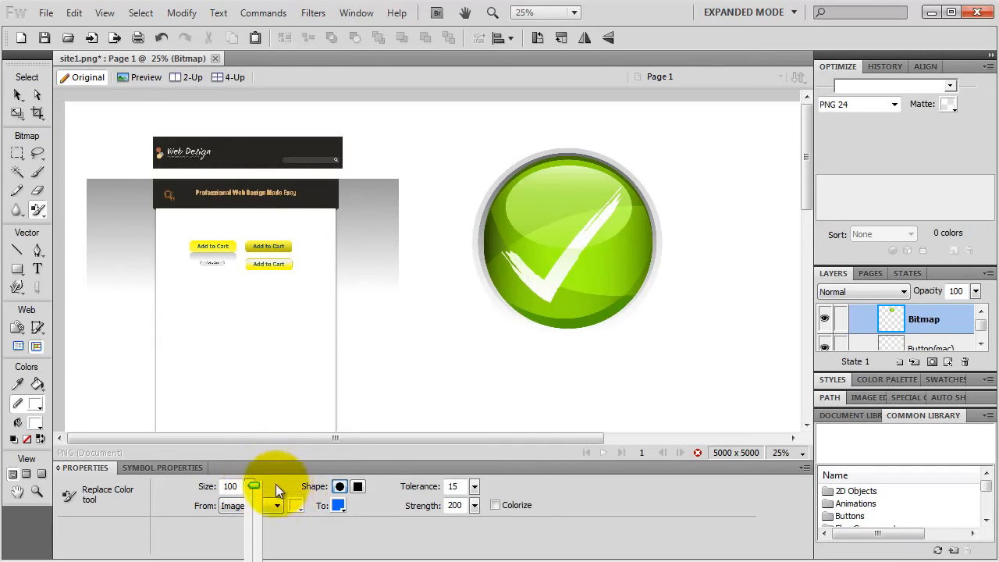
left_click(276, 485)
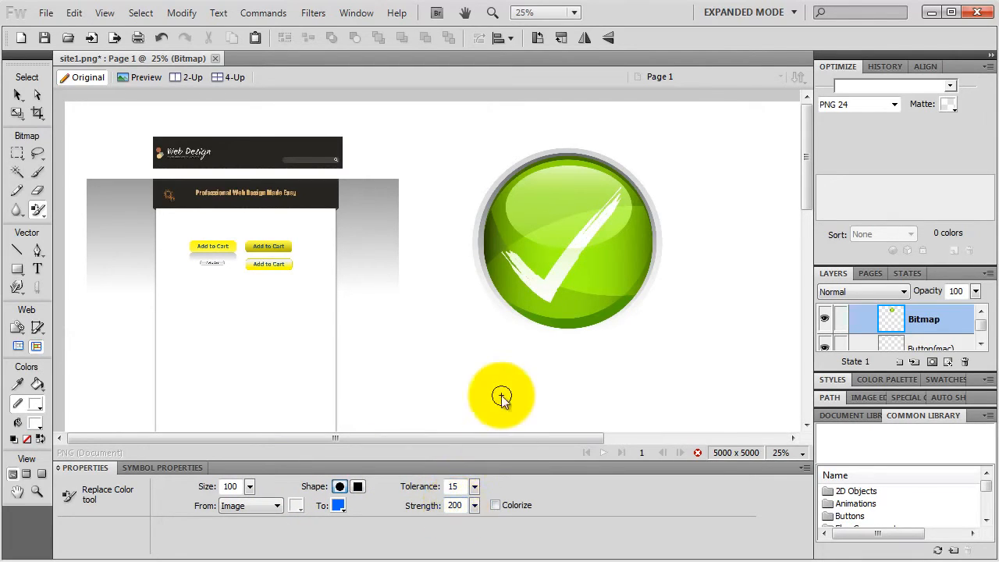
mouse_move(531, 338)
left_mouse_down()
mouse_move(578, 265)
mouse_move(548, 295)
mouse_move(553, 304)
mouse_move(590, 251)
mouse_move(551, 303)
mouse_move(582, 277)
mouse_move(606, 228)
mouse_move(553, 309)
mouse_move(611, 240)
mouse_move(547, 322)
mouse_move(612, 299)
mouse_move(645, 215)
mouse_move(634, 198)
mouse_move(575, 313)
mouse_move(626, 248)
mouse_move(631, 211)
mouse_move(647, 248)
mouse_move(633, 290)
mouse_move(593, 317)
mouse_move(539, 314)
mouse_move(507, 288)
mouse_move(501, 256)
mouse_move(486, 254)
mouse_move(498, 291)
mouse_move(541, 304)
mouse_move(503, 224)
mouse_move(489, 231)
mouse_move(513, 183)
mouse_move(553, 167)
mouse_move(594, 169)
mouse_move(632, 186)
mouse_move(628, 220)
mouse_move(622, 186)
mouse_move(540, 314)
mouse_move(563, 233)
mouse_move(517, 313)
mouse_move(534, 209)
mouse_move(514, 210)
mouse_move(525, 181)
mouse_move(563, 165)
mouse_move(625, 184)
mouse_move(626, 274)
mouse_move(581, 317)
mouse_move(599, 170)
mouse_move(567, 252)
mouse_move(609, 168)
mouse_move(558, 234)
mouse_move(559, 191)
mouse_move(573, 184)
mouse_move(547, 242)
mouse_move(569, 182)
mouse_move(561, 175)
mouse_move(589, 176)
mouse_move(582, 158)
mouse_move(551, 156)
mouse_move(509, 182)
mouse_move(493, 265)
left_mouse_up()
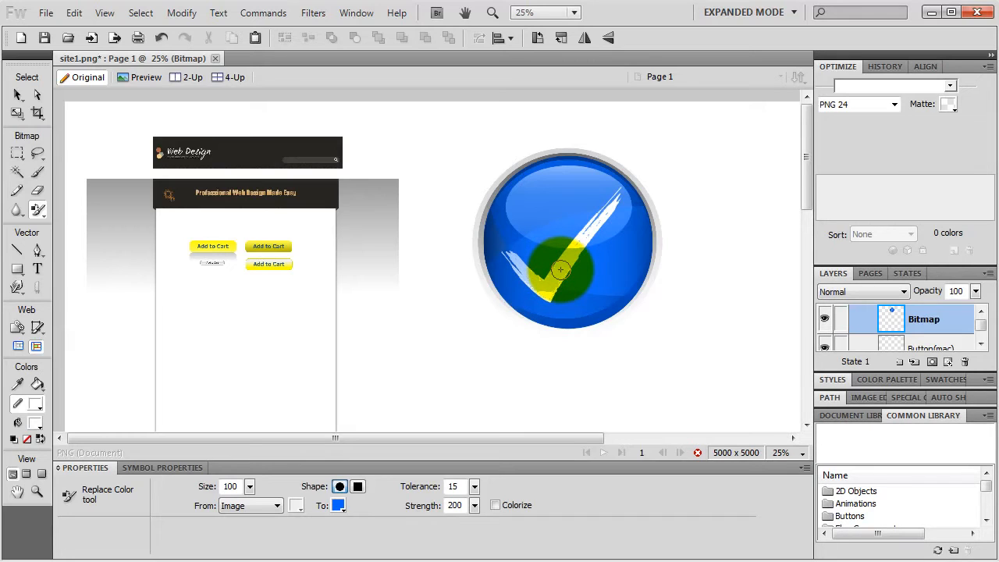
Step: Fill the badge's checkmark with solid white (#FFFFFF) using the Paint Bucket, covering its shaded areas
left_click(37, 384)
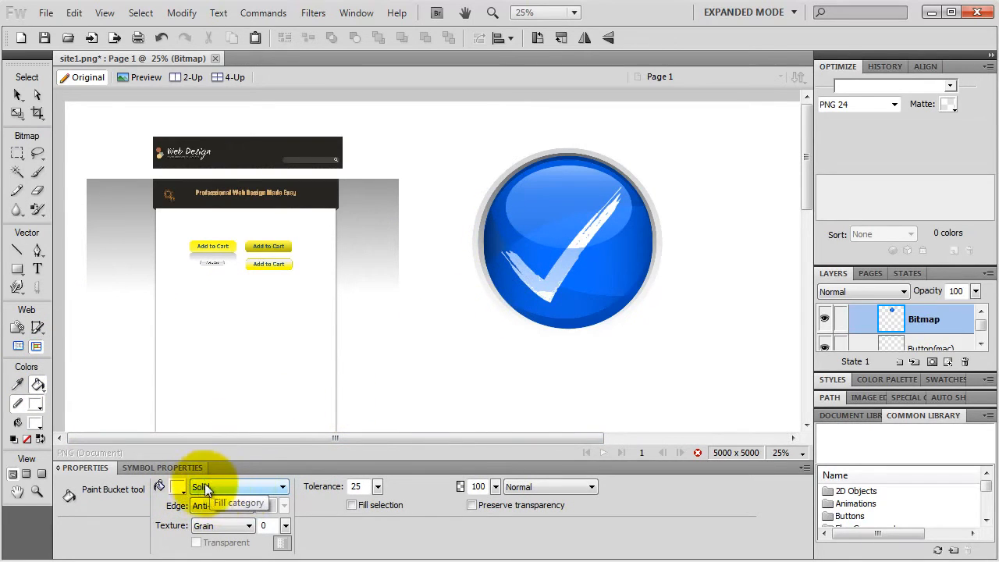
left_click(177, 486)
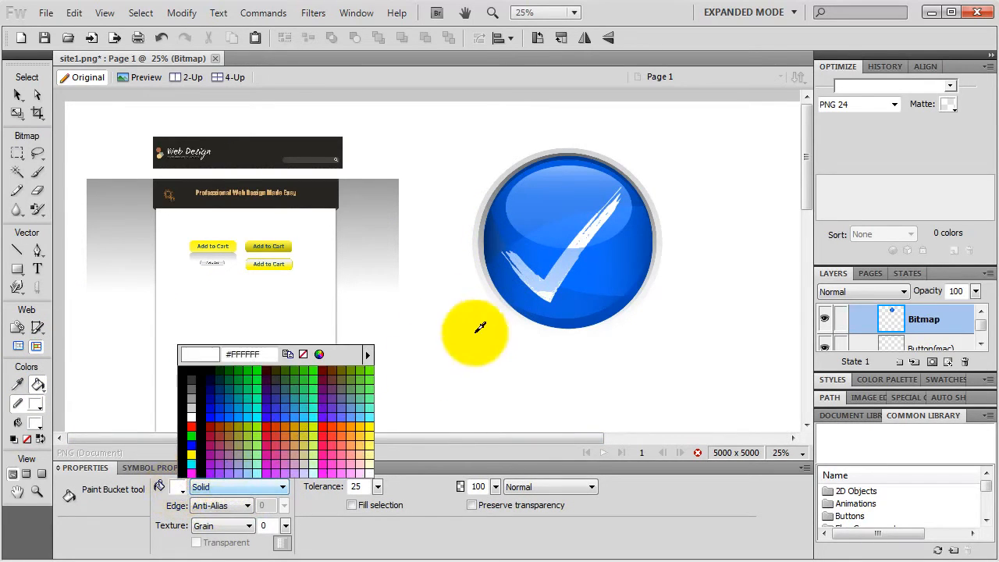
left_click(585, 235)
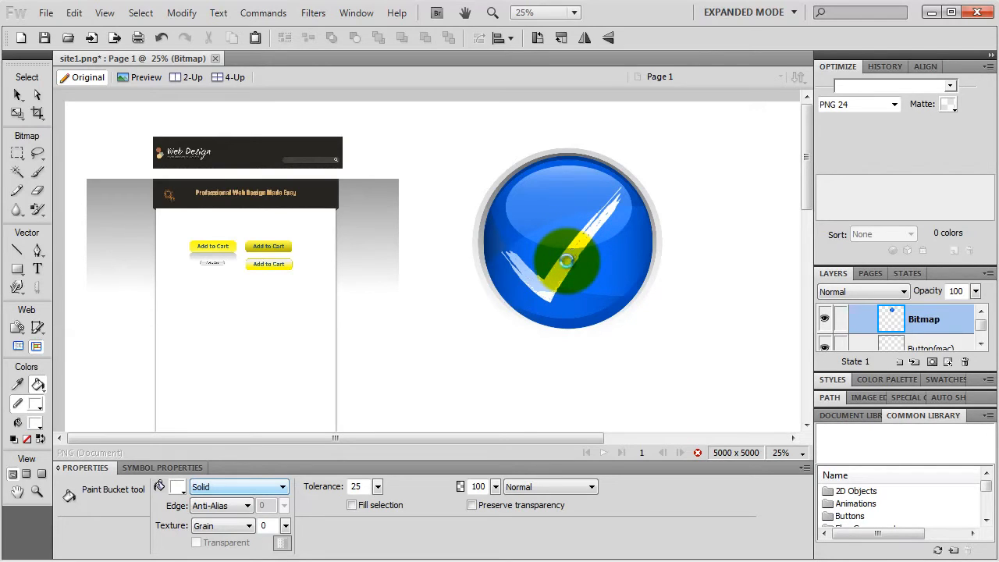
key("ctrl+z")
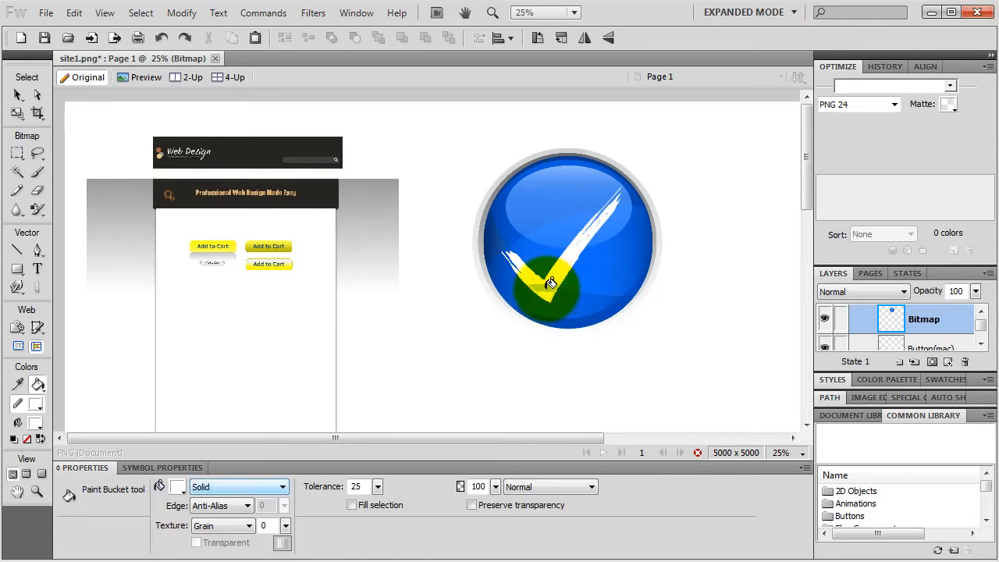
left_click(546, 287)
Step: Paint over the blue specks in the lower part of the white checkmark with the Brush tool, in white at size 18
left_click(18, 95)
left_click(567, 175)
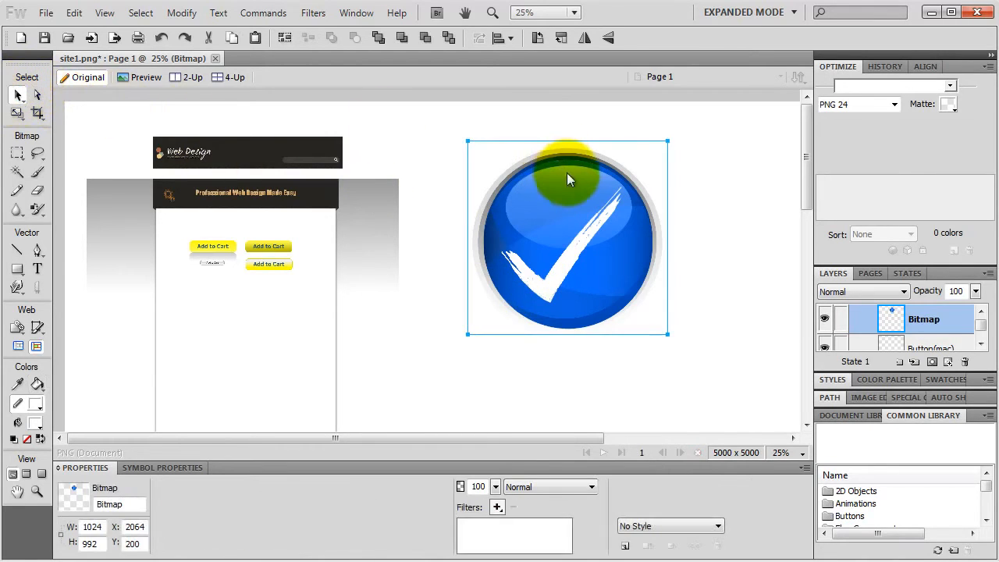
key("ctrl+equal")
key("ctrl+equal")
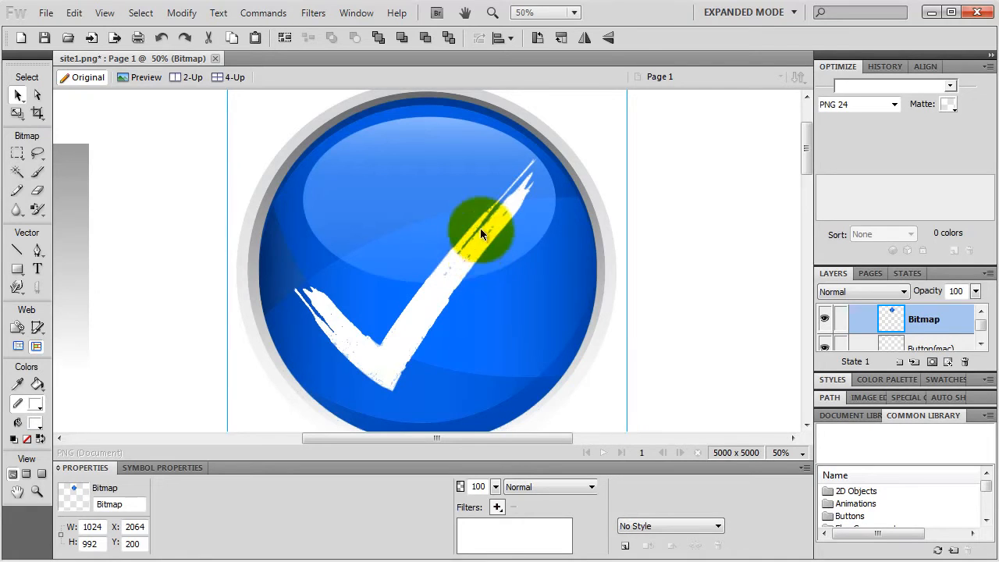
left_click(37, 175)
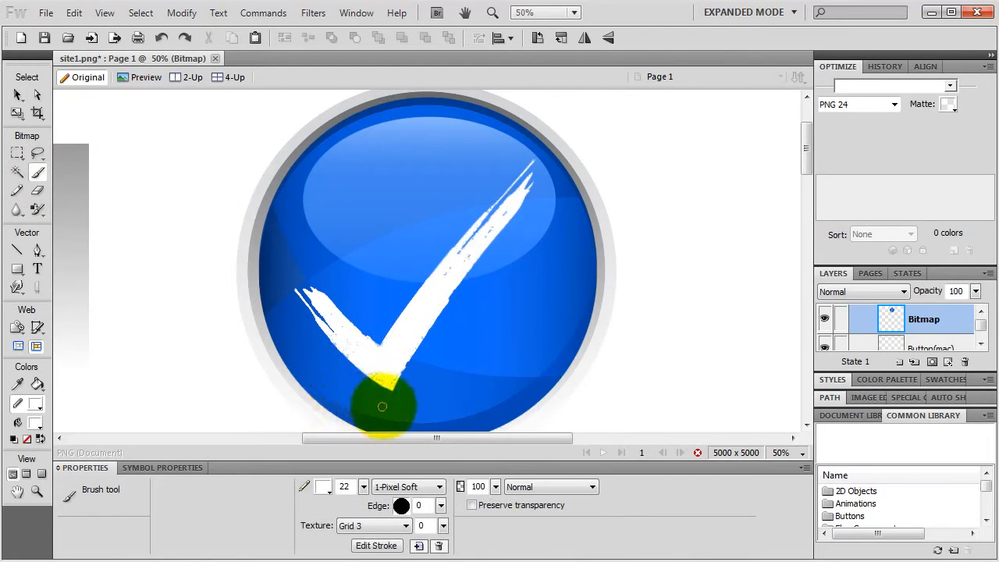
left_click(325, 486)
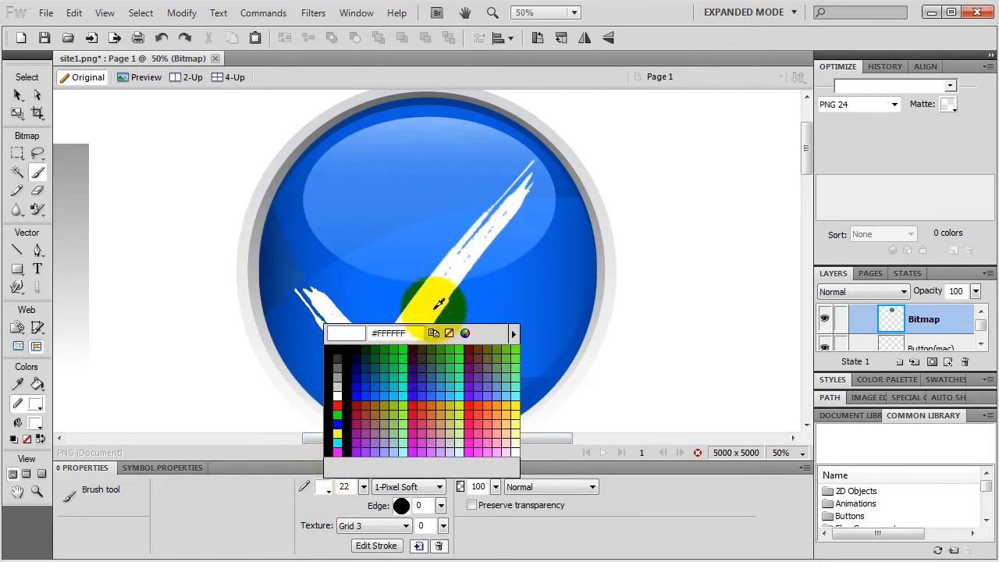
left_click(439, 272)
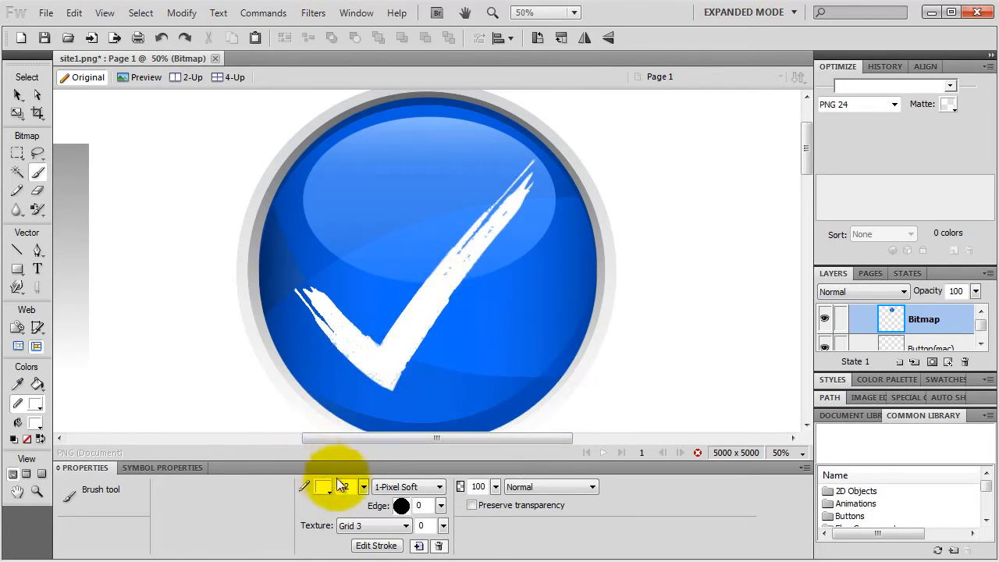
left_click(364, 486)
left_click_drag(365, 484, 365, 485)
mouse_move(398, 348)
left_mouse_down()
mouse_move(442, 272)
mouse_move(467, 257)
mouse_move(472, 238)
mouse_move(489, 241)
mouse_move(506, 210)
mouse_move(351, 342)
mouse_move(328, 311)
mouse_move(352, 351)
mouse_move(331, 340)
mouse_move(396, 370)
mouse_move(388, 366)
left_mouse_up()
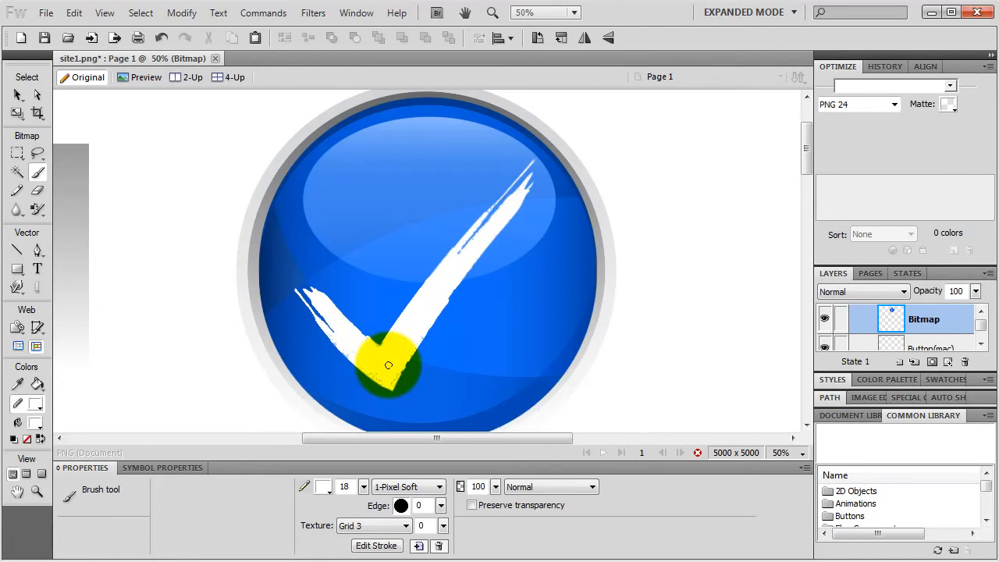
Step: Set the document's canvas color to none so the area around the artwork is transparent
left_click(18, 95)
left_click(506, 244)
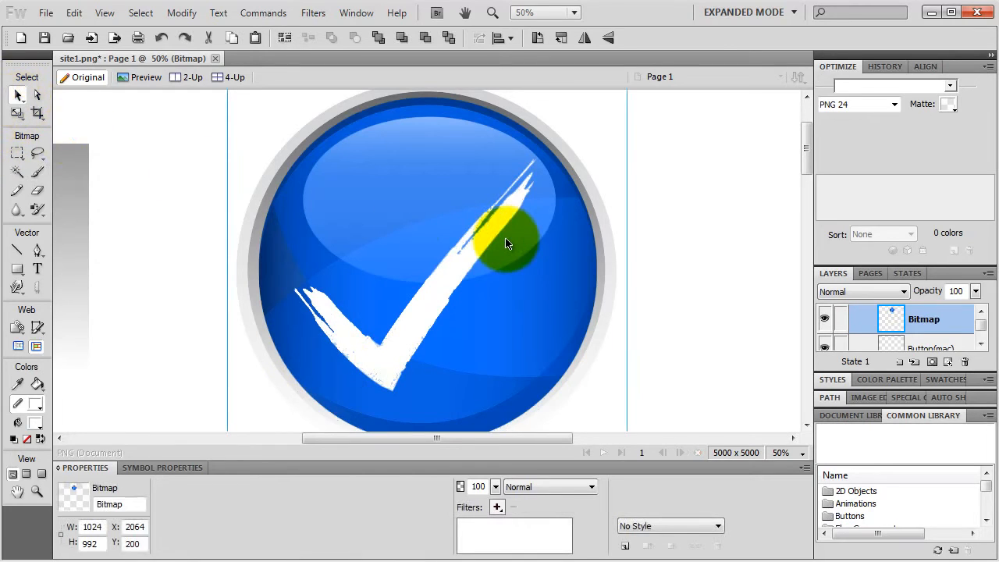
key("ctrl+minus")
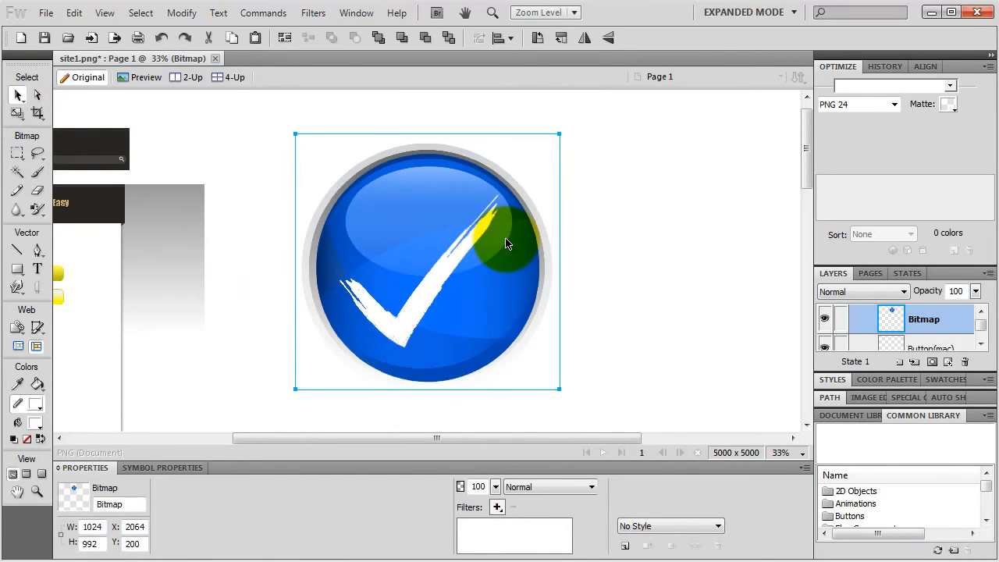
key("ctrl+minus")
key("ctrl+plus")
left_click(608, 202)
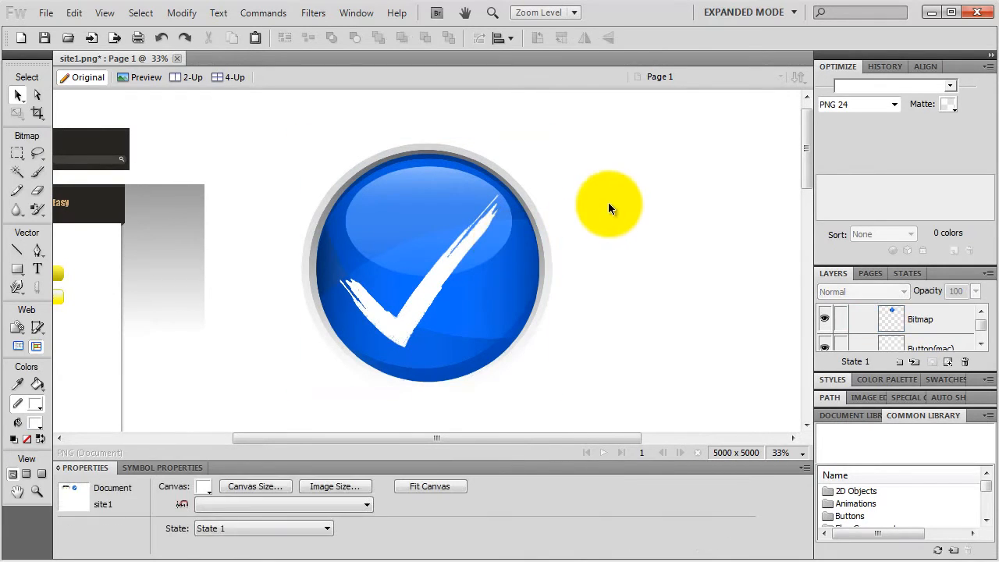
left_click(206, 485)
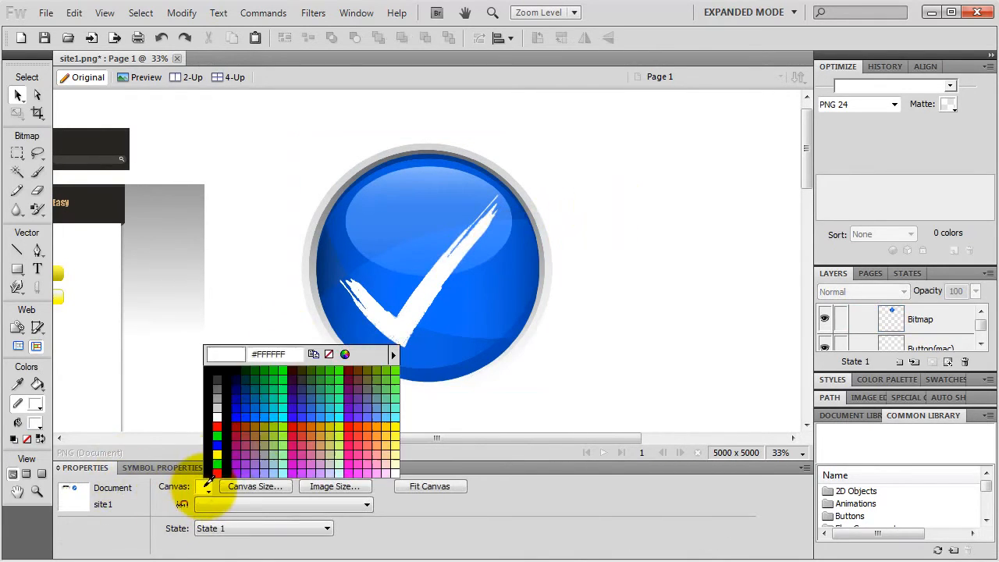
left_click(329, 355)
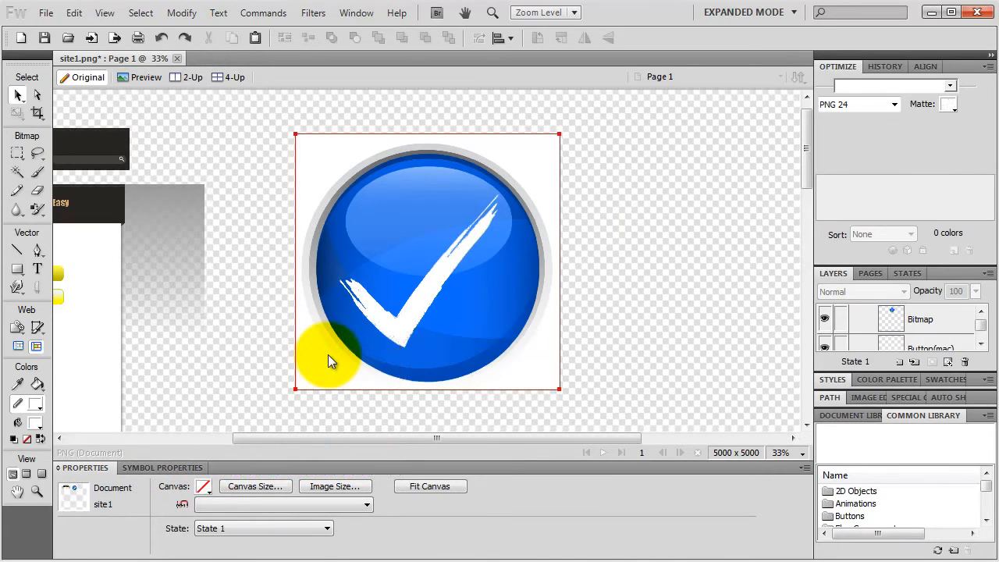
Step: Select the white background surrounding the round badge with the Magic Wand at tolerance 1
left_click(367, 201)
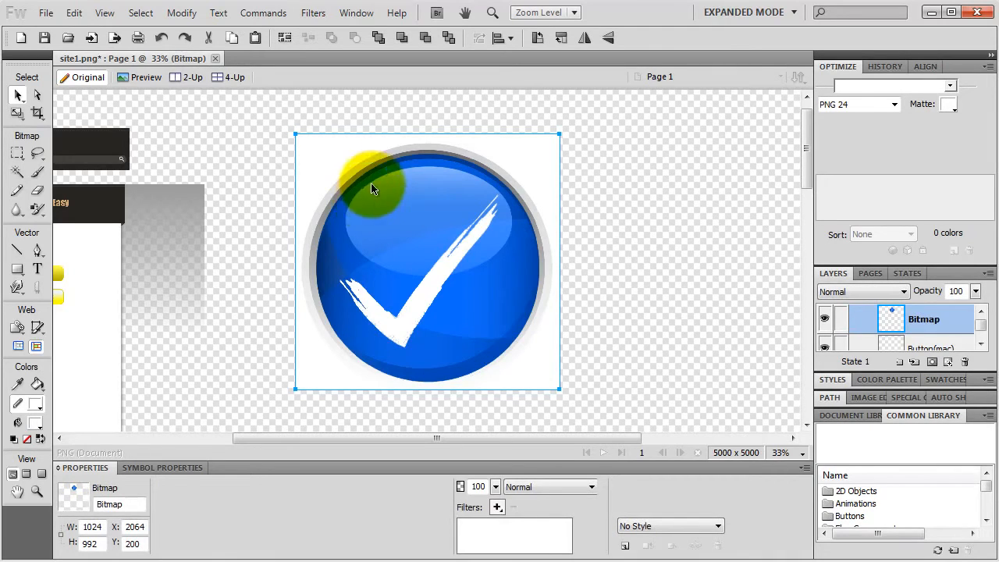
left_click(18, 173)
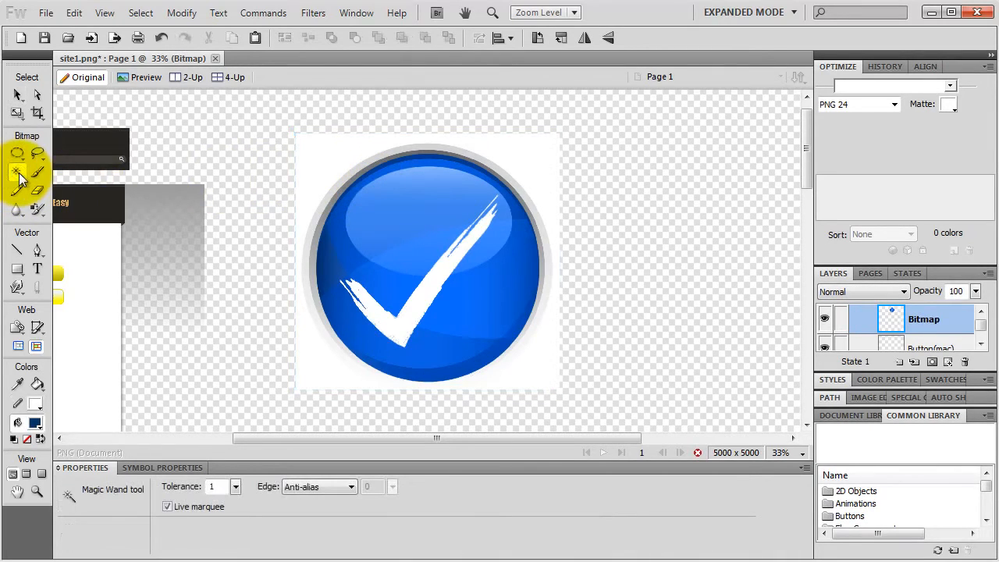
left_click(327, 166)
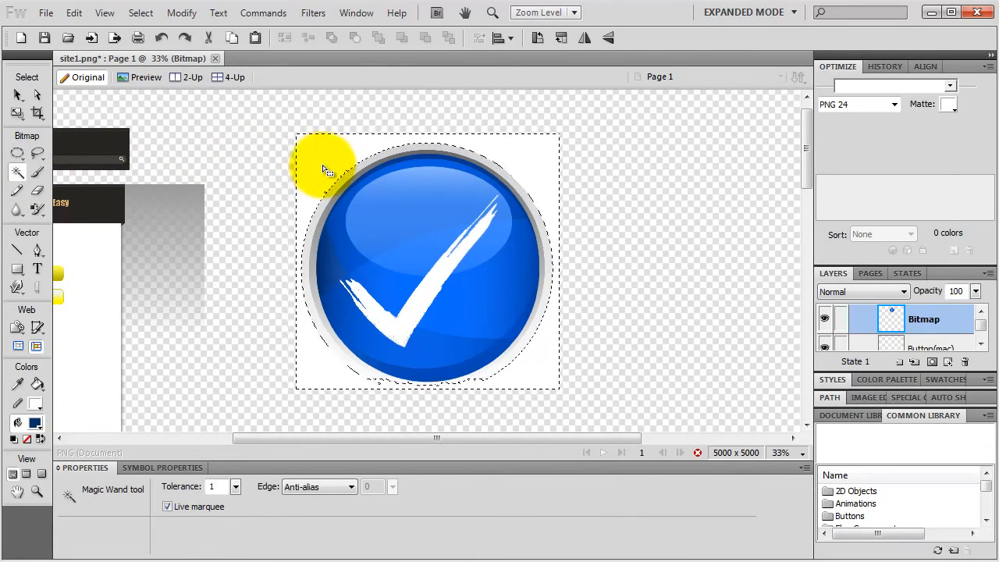
left_click(361, 209)
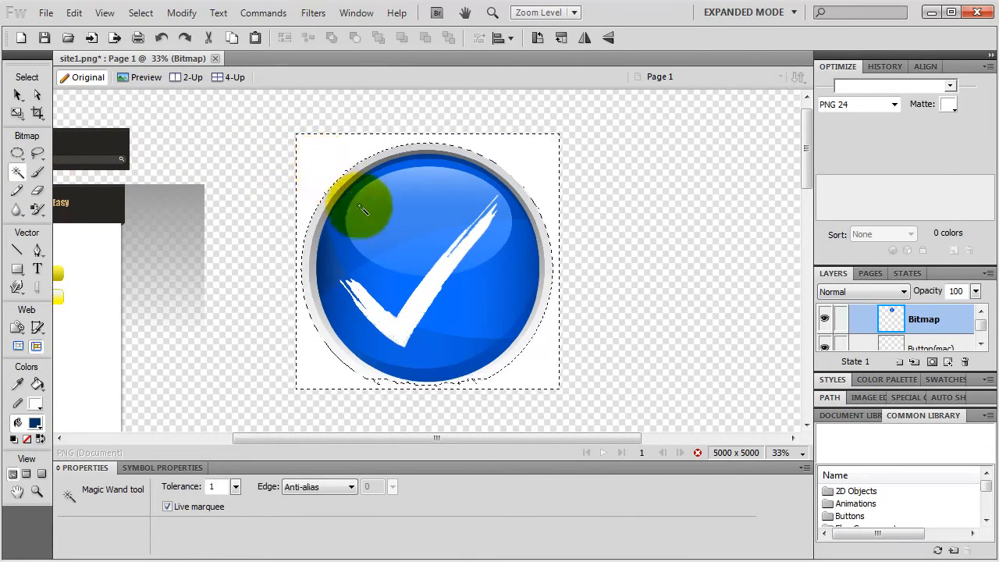
Step: Try Magic Wand tolerances of 10 and 2 on the background selection, and set the tolerance back to 1
left_click(235, 486)
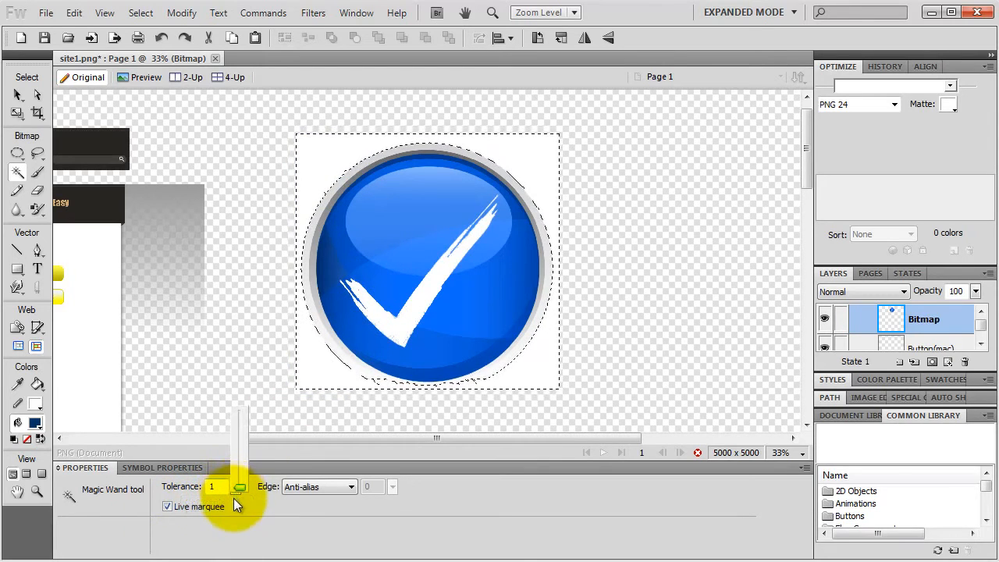
left_click_drag(237, 485, 238, 487)
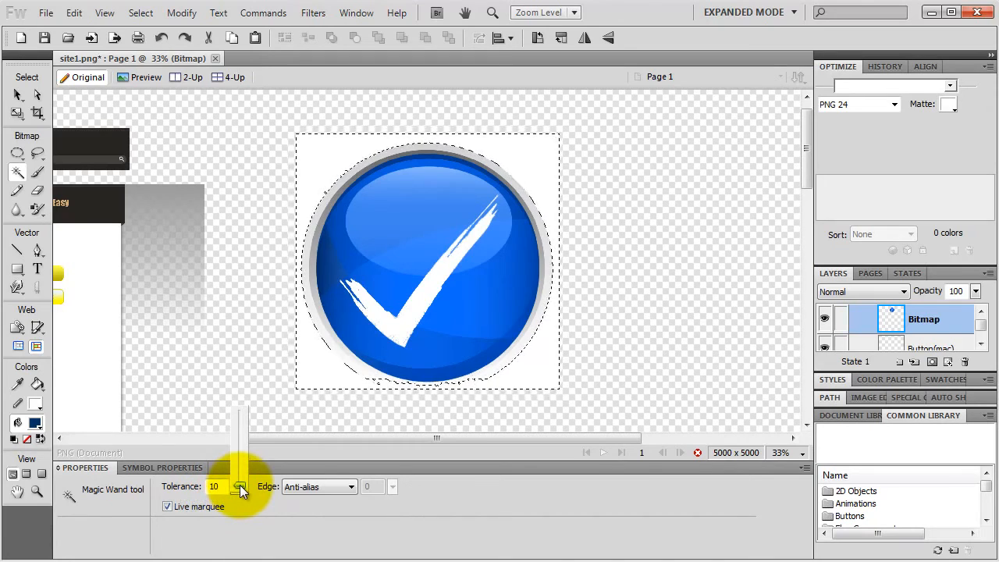
mouse_move(240, 487)
left_mouse_down()
mouse_move(244, 508)
mouse_move(240, 490)
left_mouse_up()
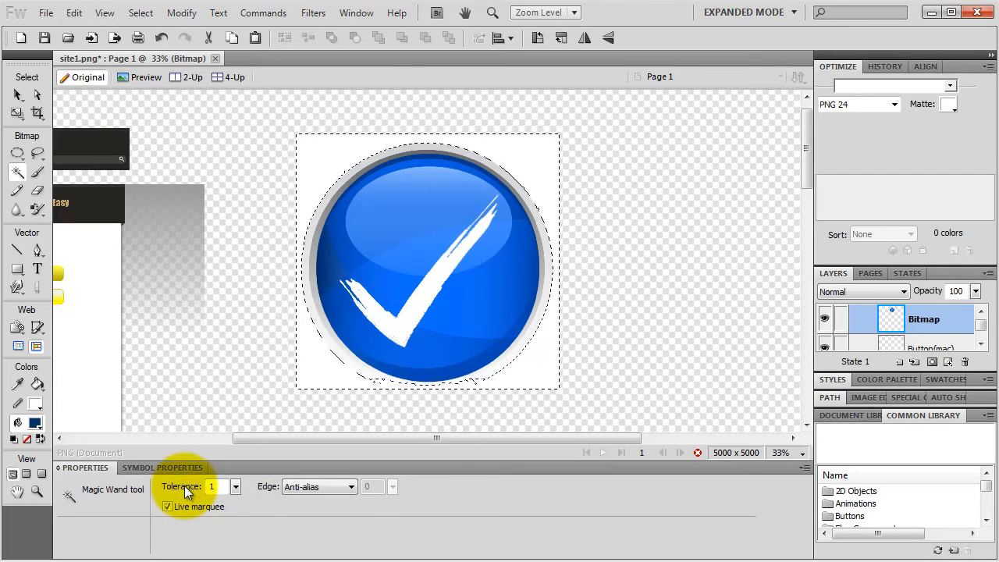
left_click_drag(224, 486, 204, 486)
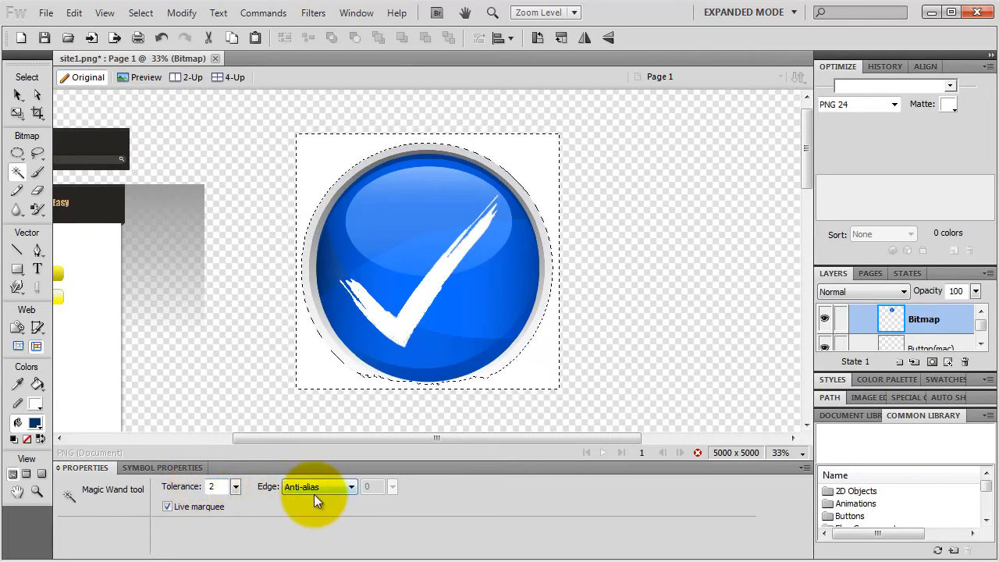
left_click_drag(221, 486, 164, 491)
type("1")
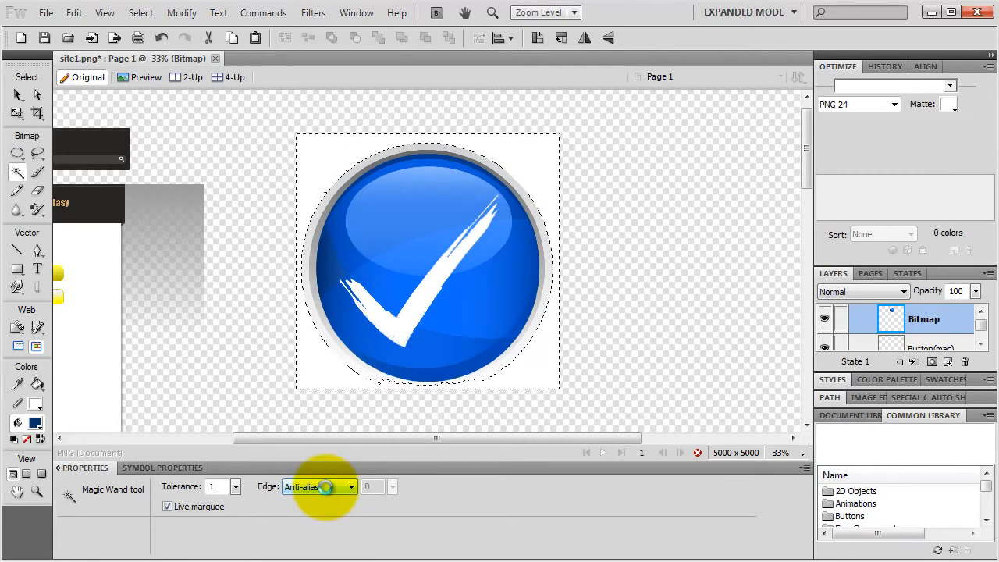
Step: Delete the selected white background around the badge and set the canvas color to black
key("ctrl+z")
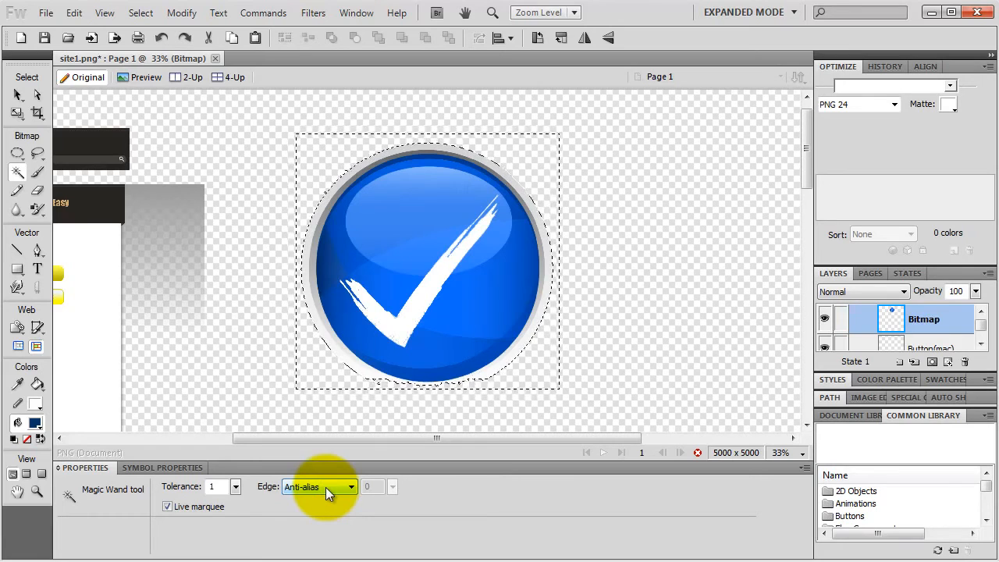
key("v")
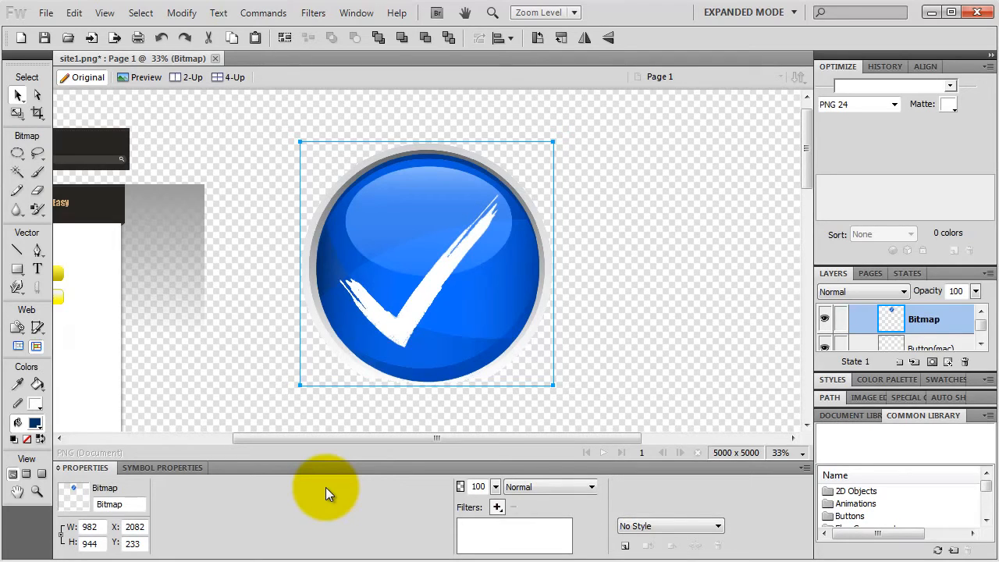
left_click(672, 290)
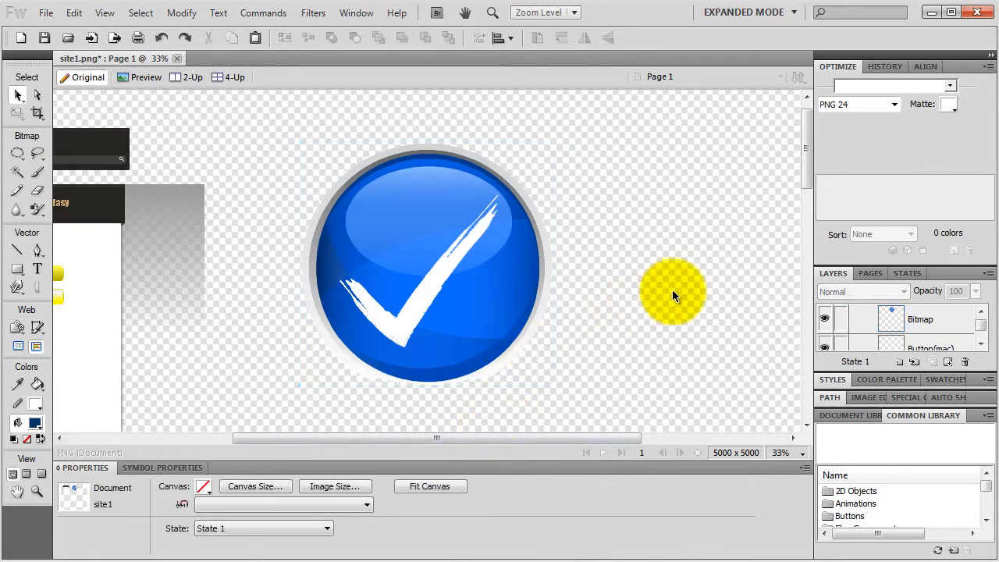
left_click(204, 485)
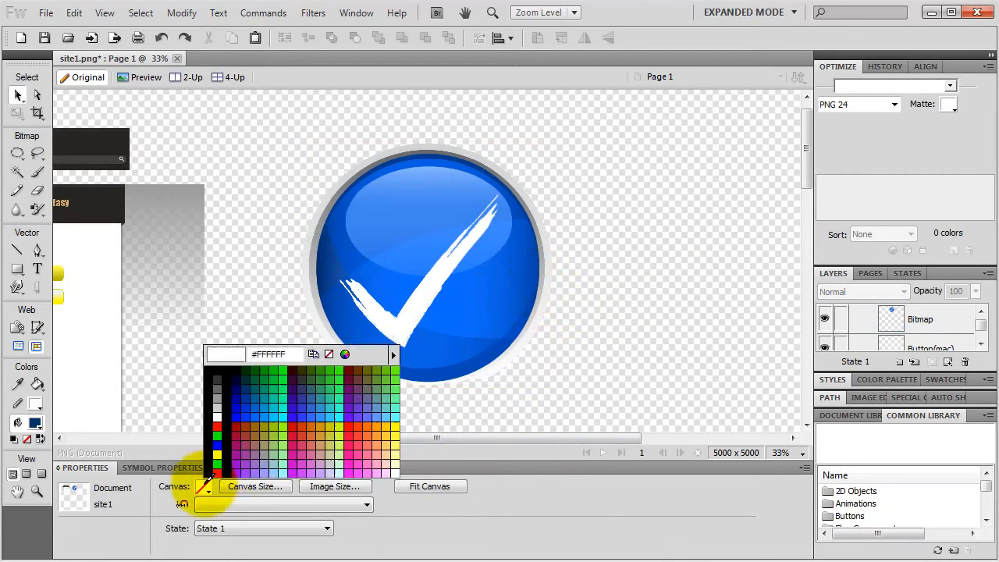
left_click(218, 368)
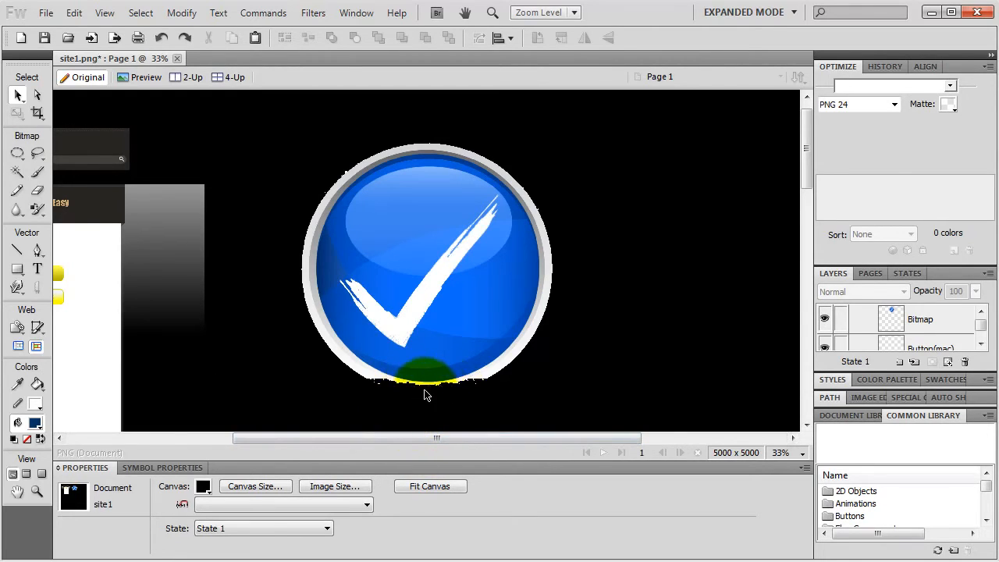
left_click(428, 359)
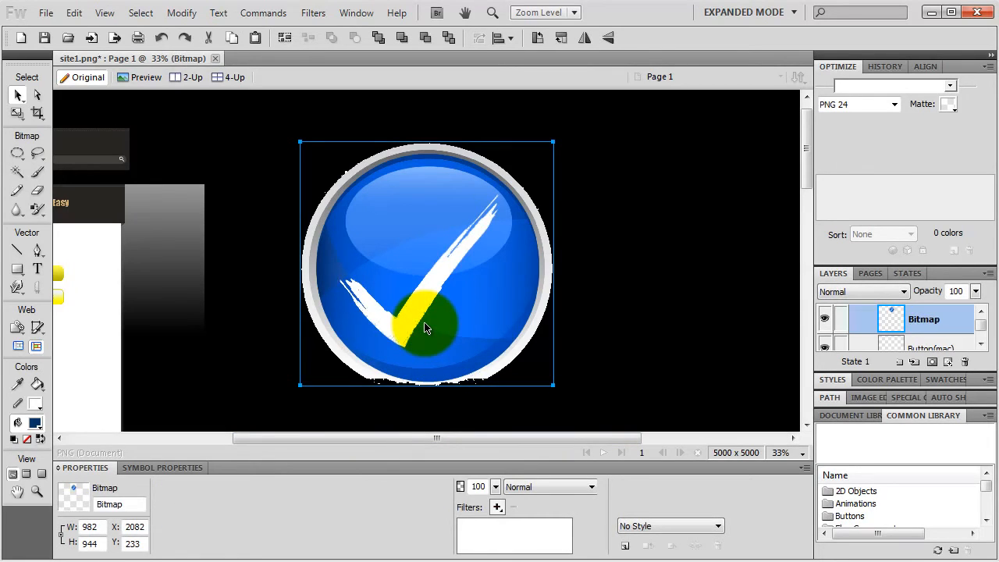
left_click(17, 153)
left_click(94, 186)
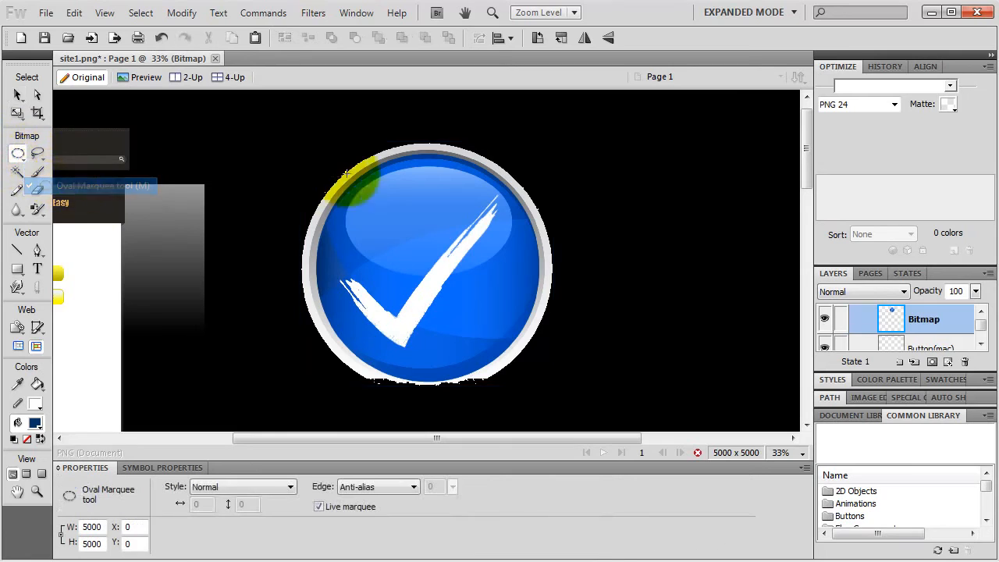
left_click_drag(290, 123, 560, 384)
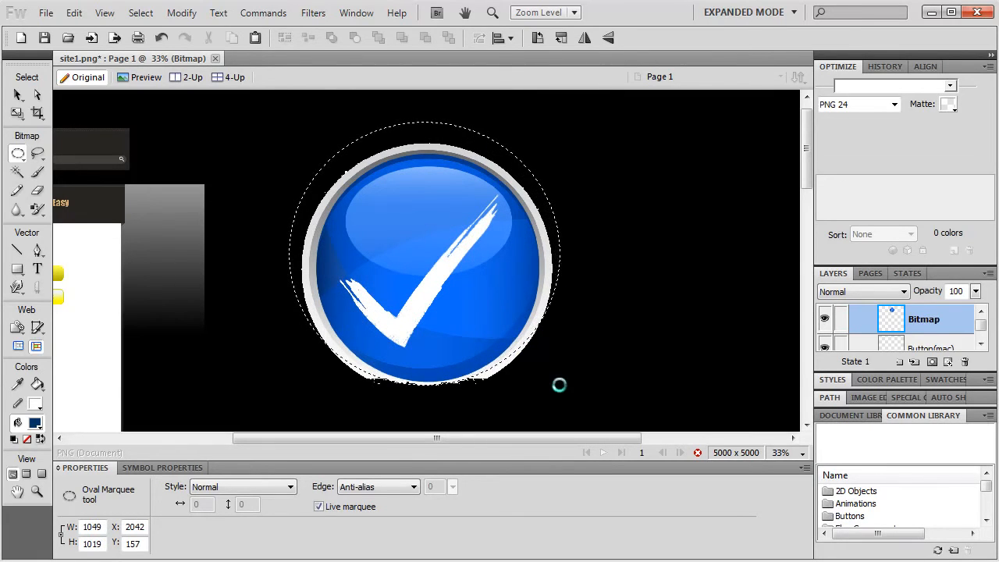
key("v")
Step: Draw an oval marquee about 1125 × 1101 px around the badge, with its lower edge following the badge's bottom rim
left_click_drag(17, 153, 35, 182)
left_click_drag(281, 100, 570, 383)
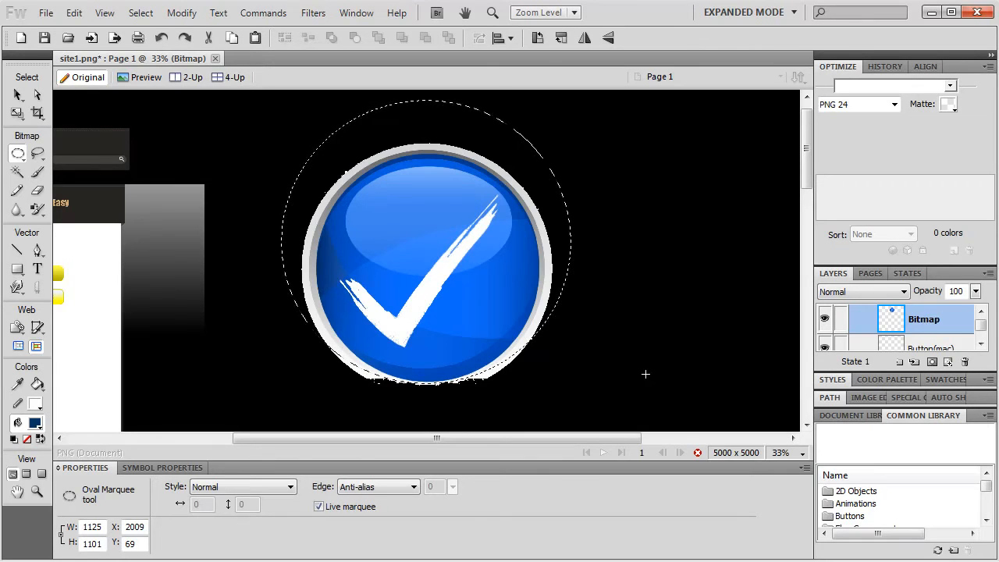
key("Up")
key("Down")
Step: Invert the oval selection and delete the ragged white remnants outside it along the badge's bottom edge
left_click(143, 14)
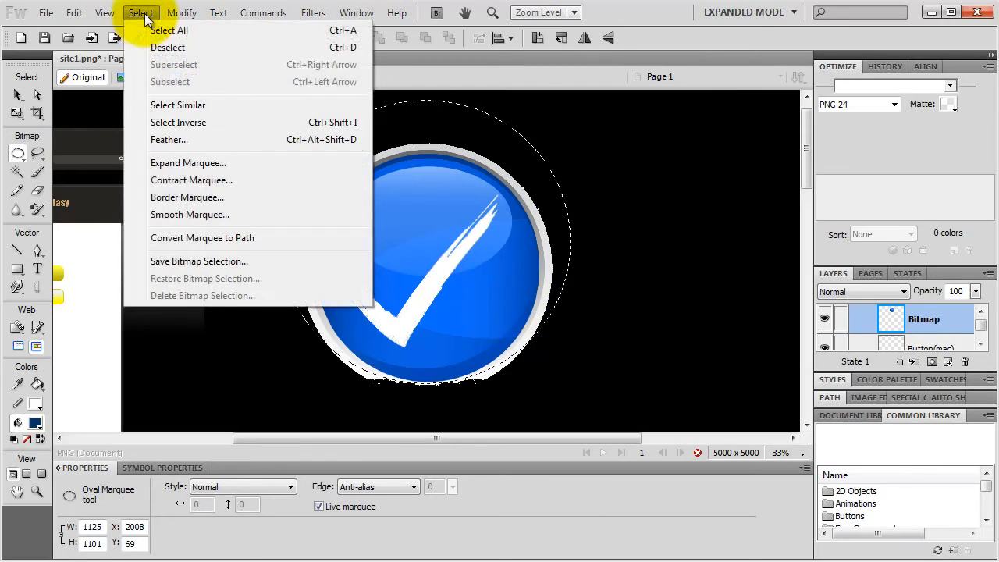
left_click(172, 123)
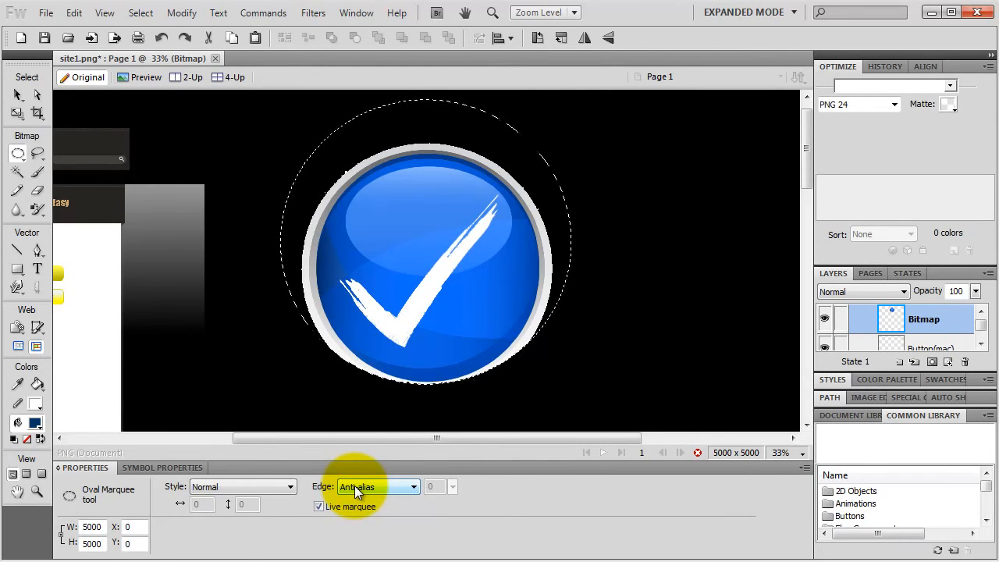
key("v")
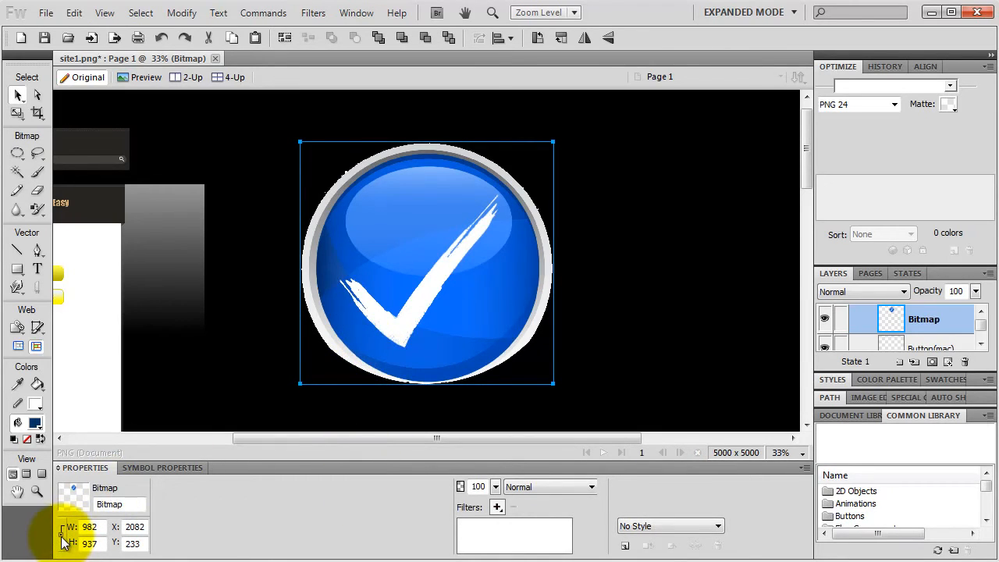
Step: Scale the checkmark badge proportionally to a width of 36 px and deselect it
double_click(91, 527)
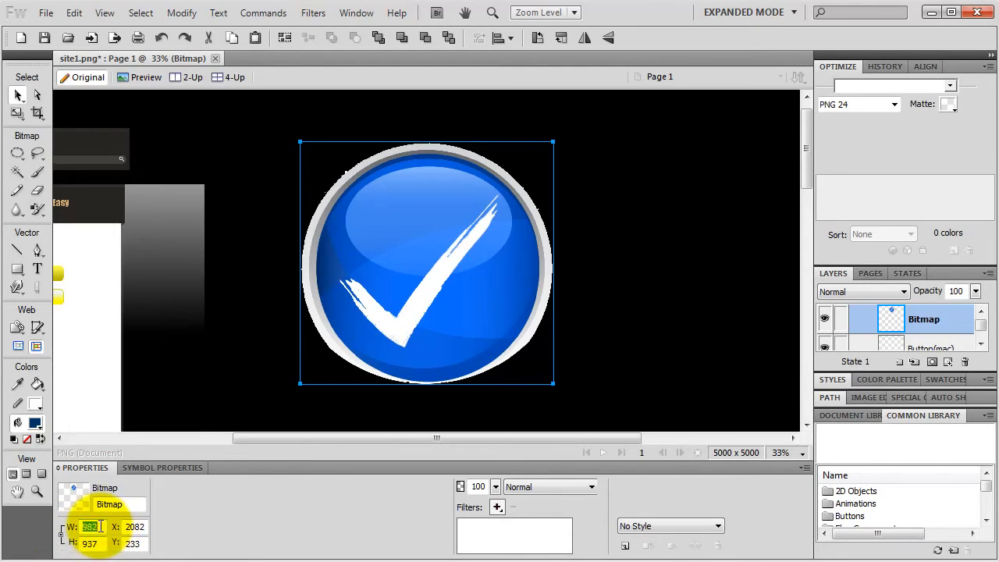
type("36")
key("Return")
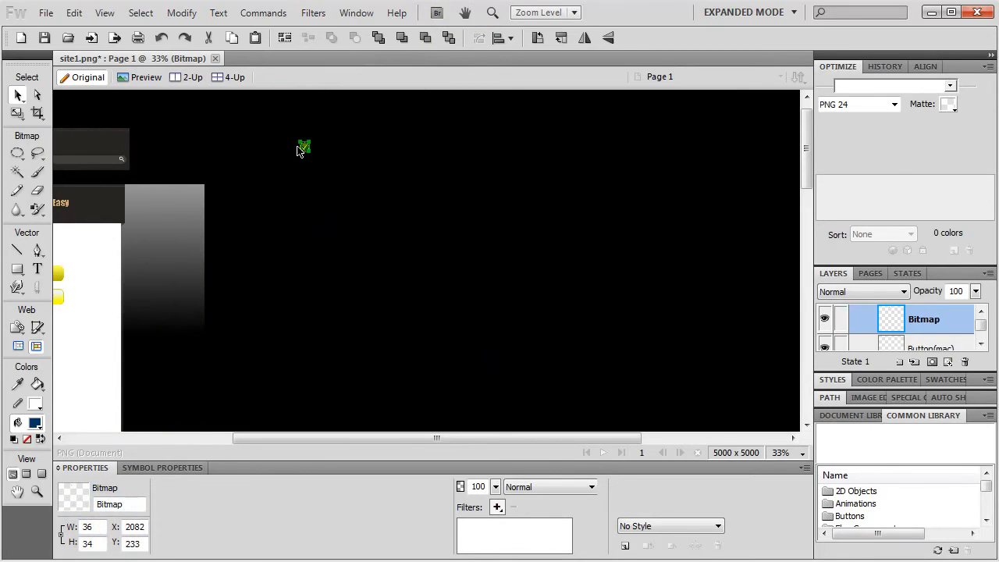
left_click(575, 204)
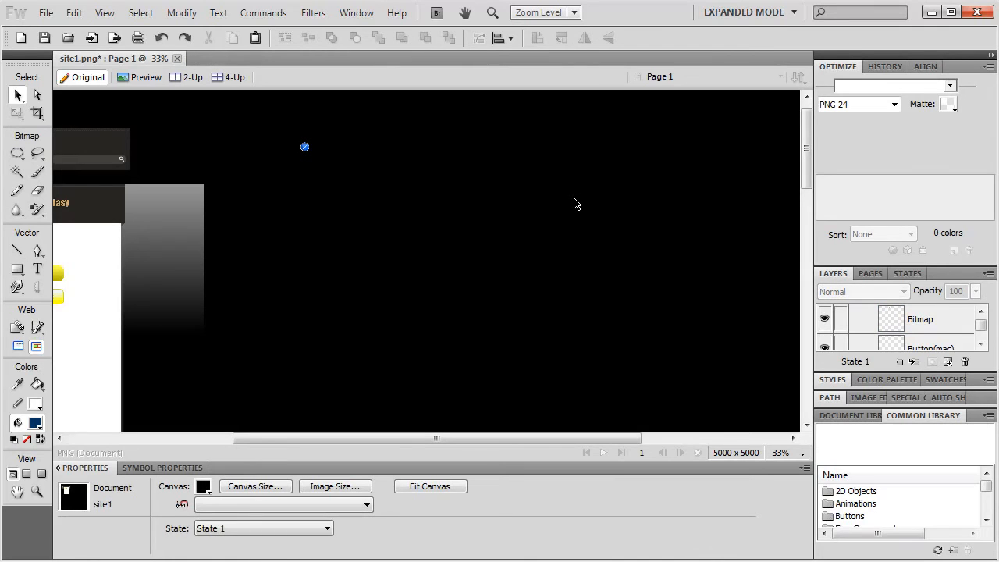
Step: Set the canvas color to transparent
left_click(203, 487)
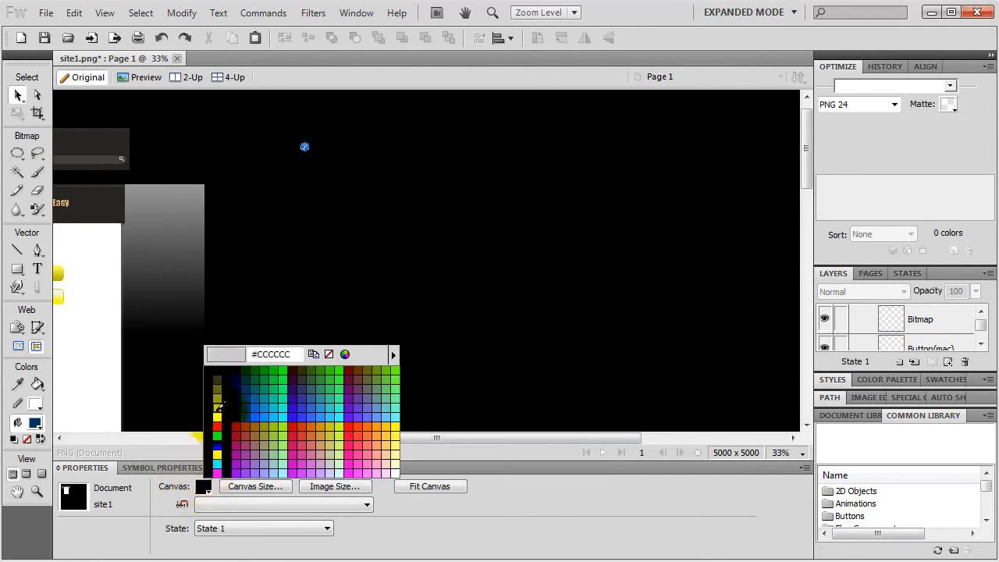
left_click(332, 354)
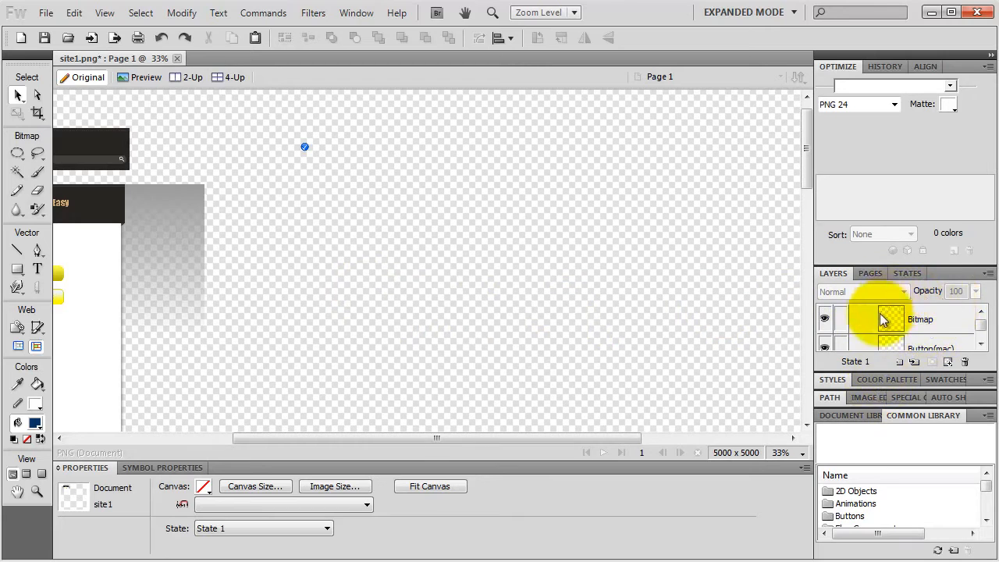
Step: Collapse the header and background layers and create a new layer named assets between them
double_click(921, 416)
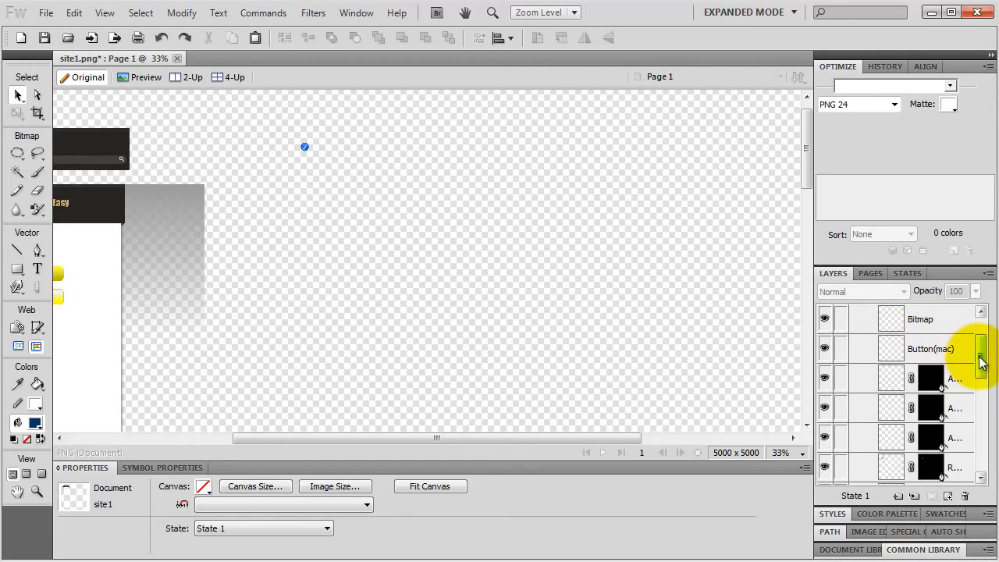
left_click_drag(981, 360, 977, 334)
left_click(856, 333)
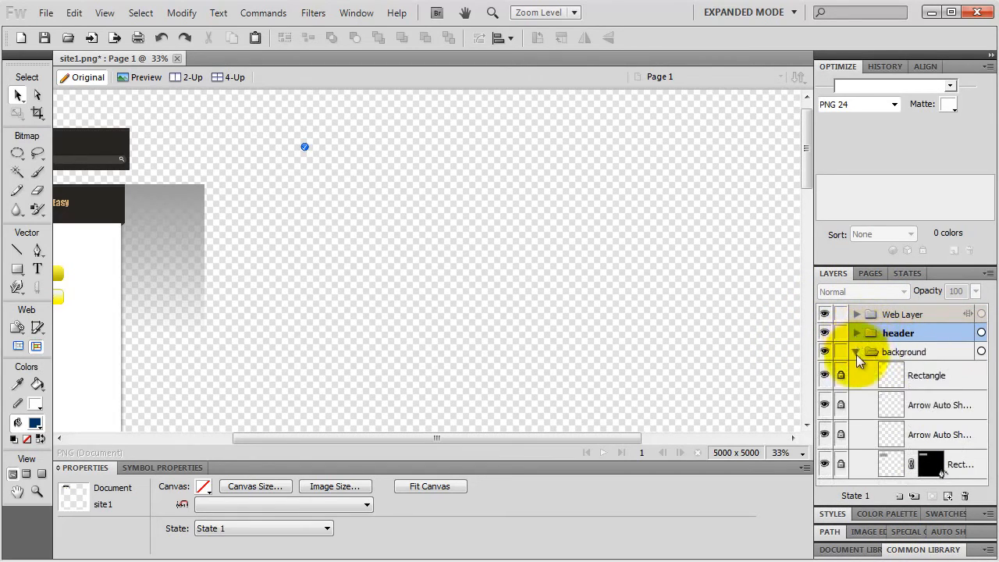
left_click(856, 352)
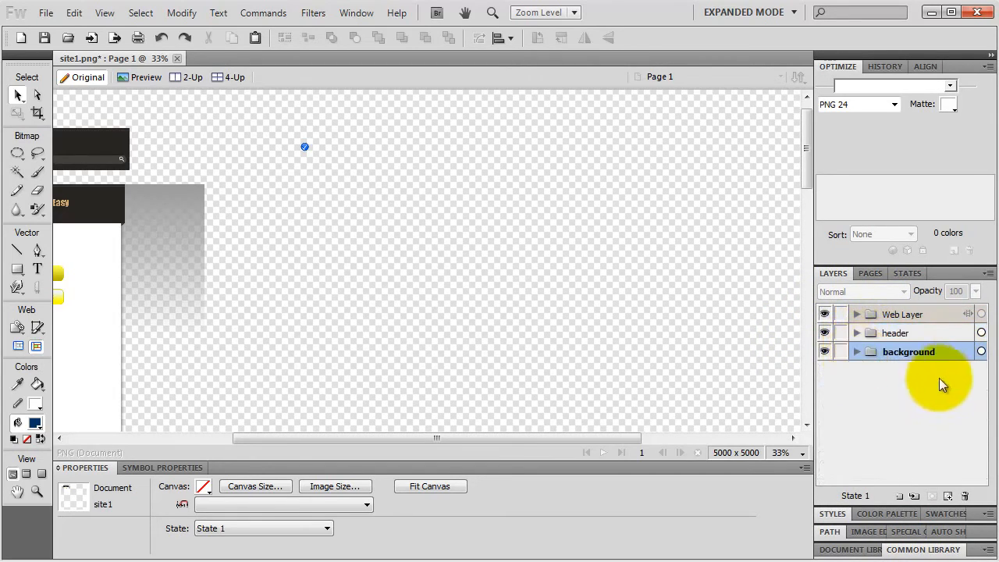
left_click(898, 496)
double_click(899, 352)
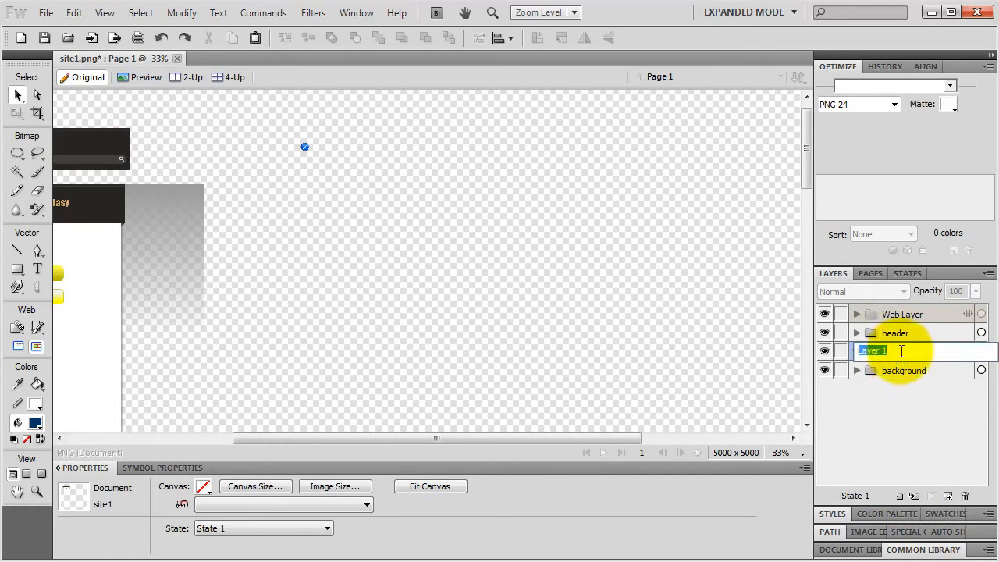
type("assets")
key("Return")
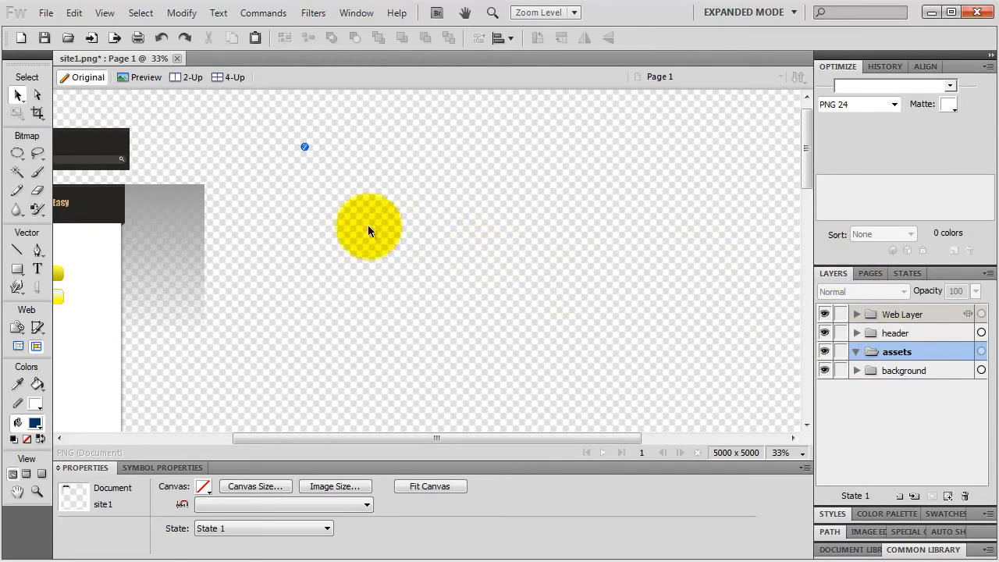
Step: Move the checkmark badge, the small library button and the two right-hand Add to Cart button shapes into the assets layer, and check by toggling its visibility
left_click_drag(289, 201, 326, 134)
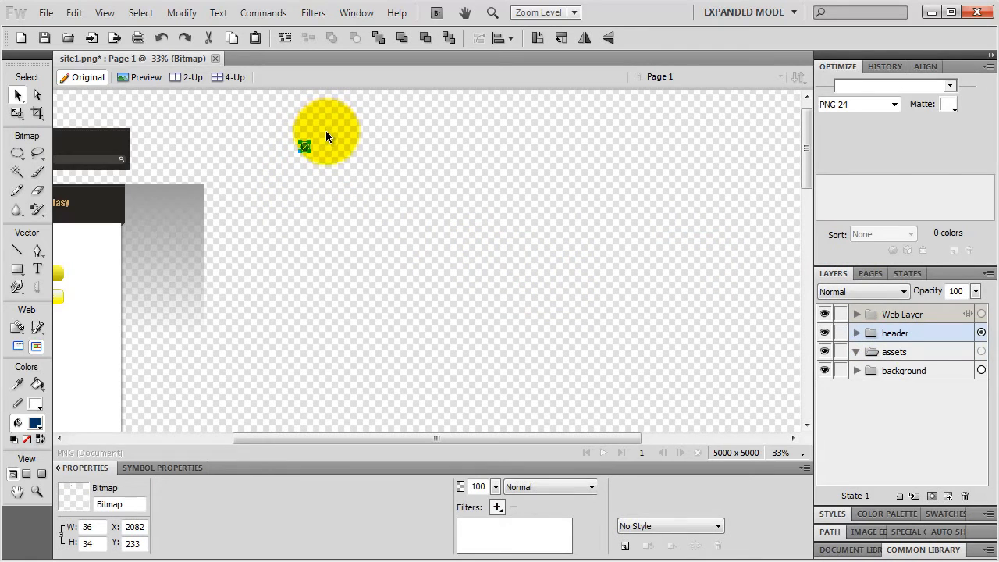
key("space")
left_click_drag(306, 209, 431, 188)
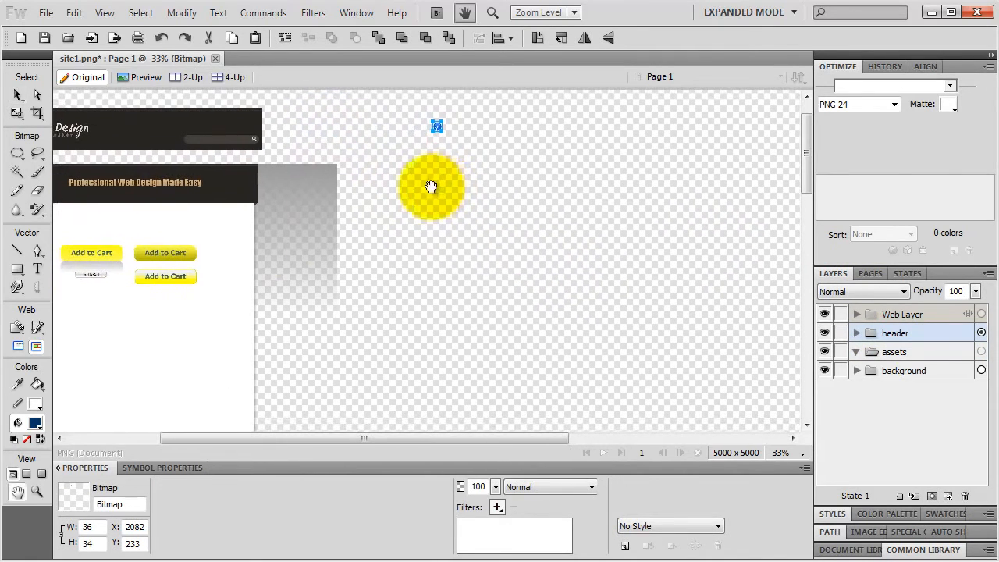
left_click_drag(76, 305, 194, 232)
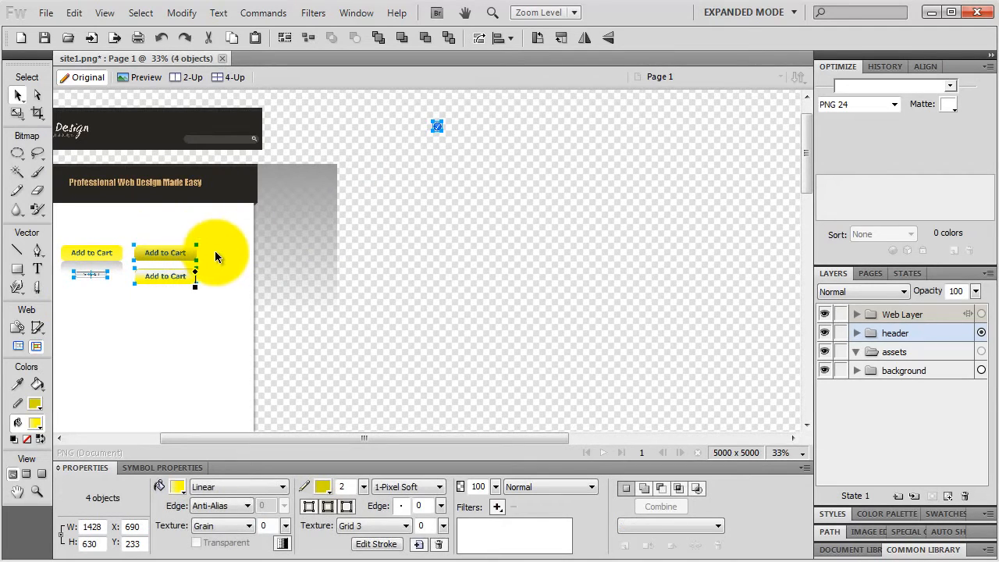
left_click(856, 332)
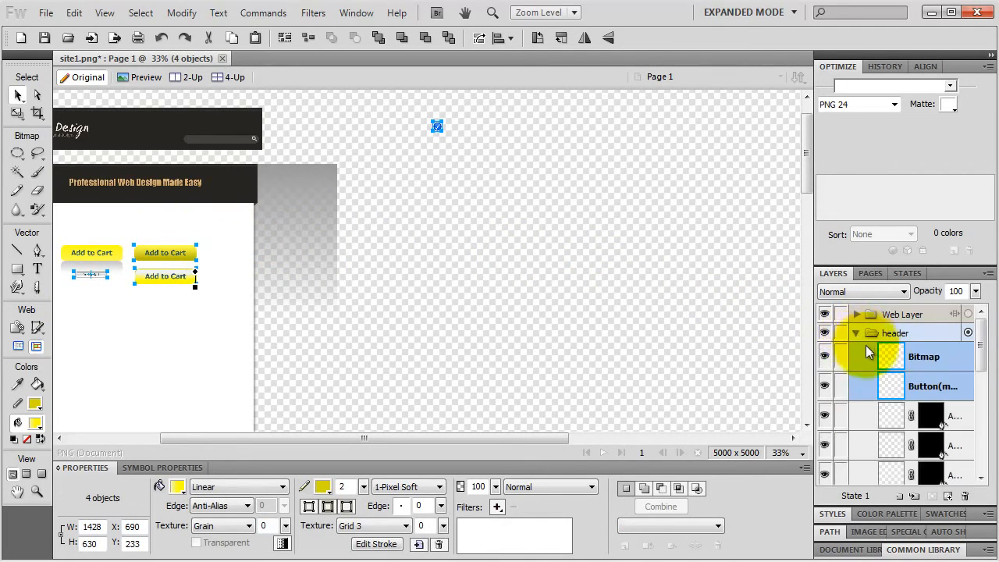
left_click_drag(925, 359, 895, 441)
scroll(908, 410, "up", 3)
left_click(856, 405)
scroll(892, 379, "up", 4)
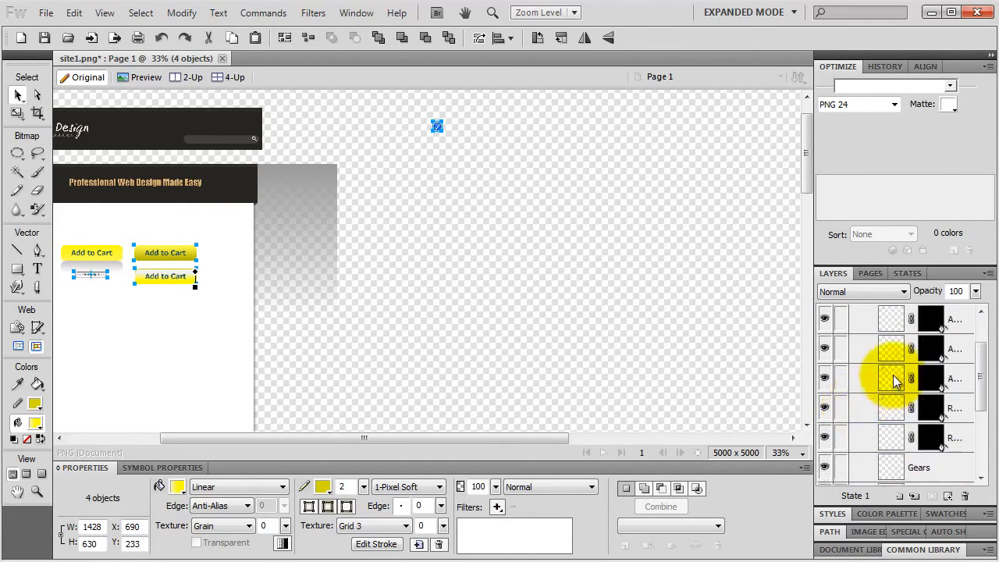
left_click(856, 333)
left_click(410, 249)
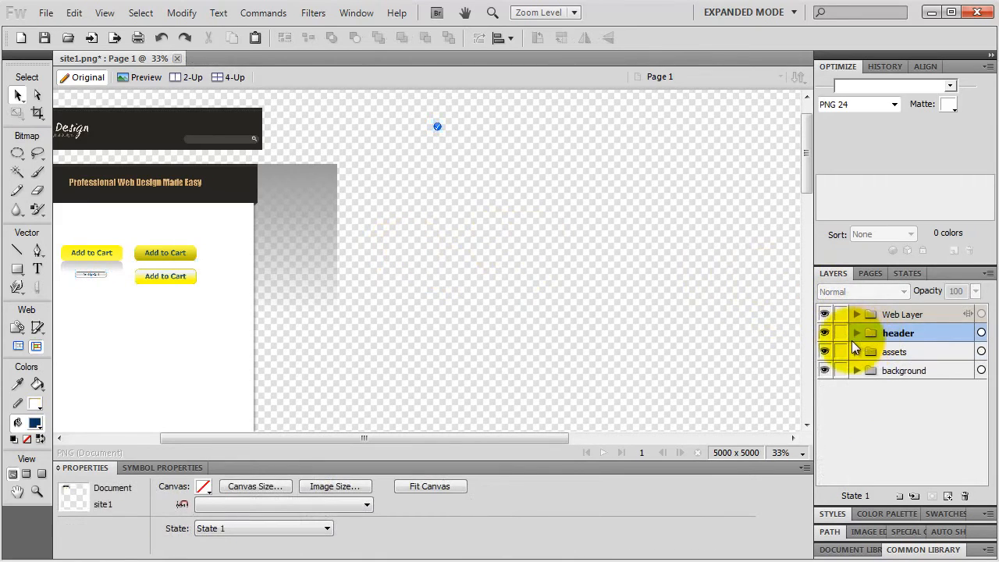
left_click(825, 352)
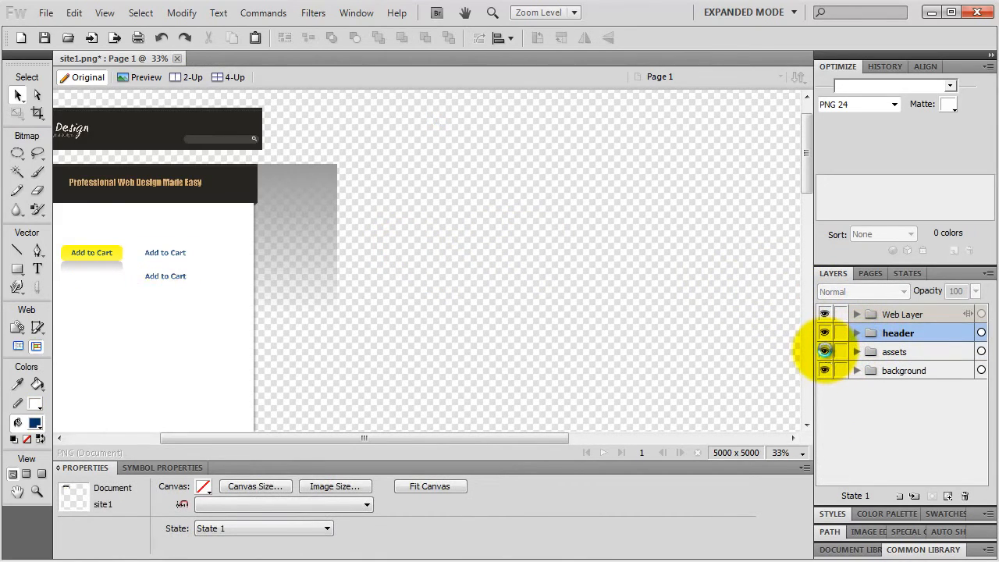
left_click(824, 352)
Step: Select all the buttons, move the lower-right Add to Cart label from the header layer into assets, and check by toggling the assets visibility
left_click_drag(77, 329, 196, 227)
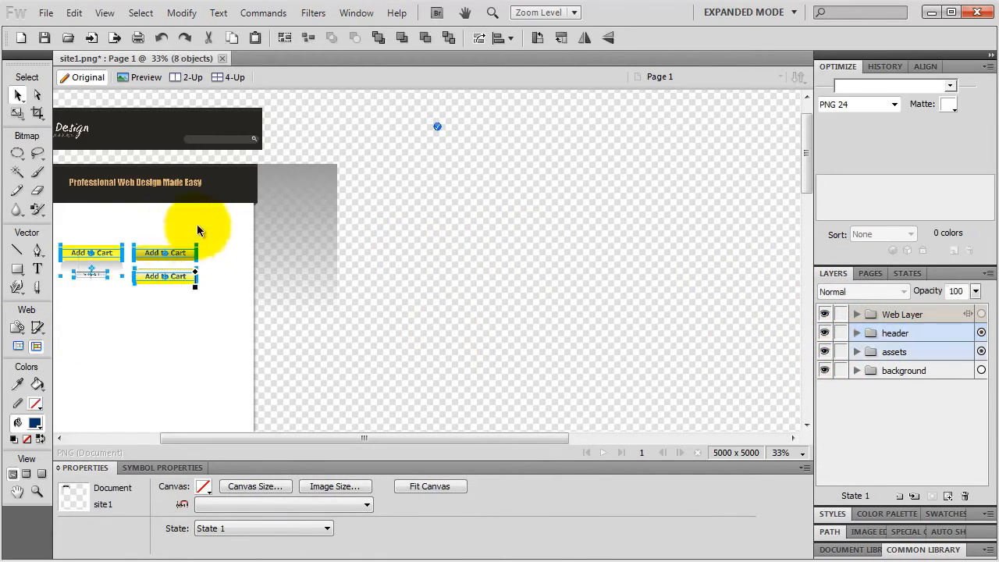
left_click(856, 333)
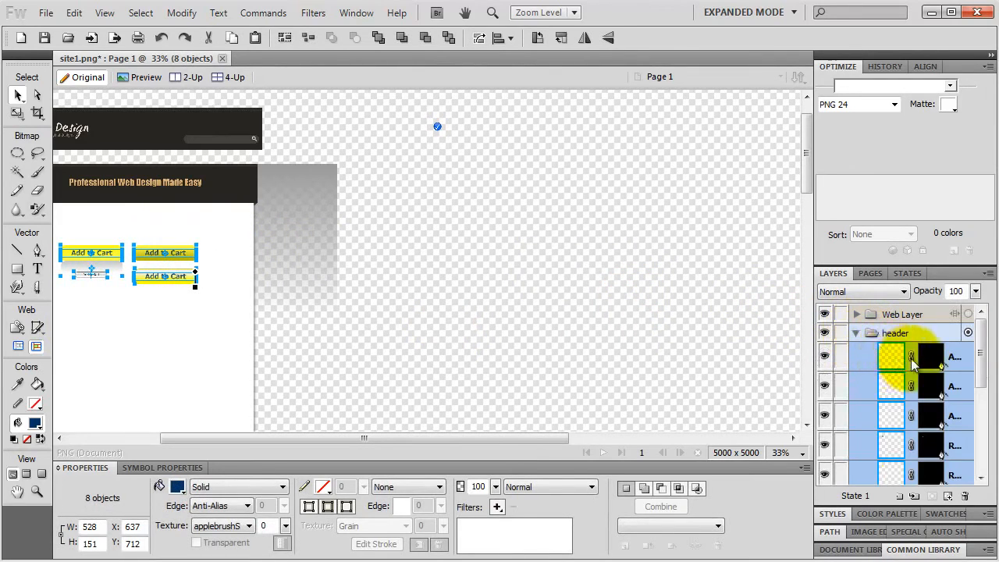
left_click_drag(863, 363, 912, 437)
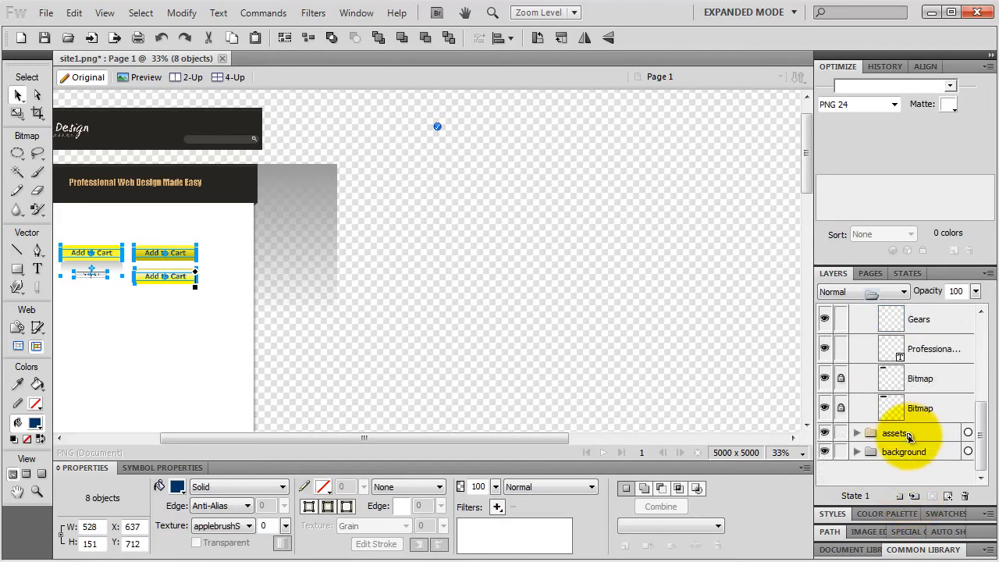
scroll(909, 414, "up", 3)
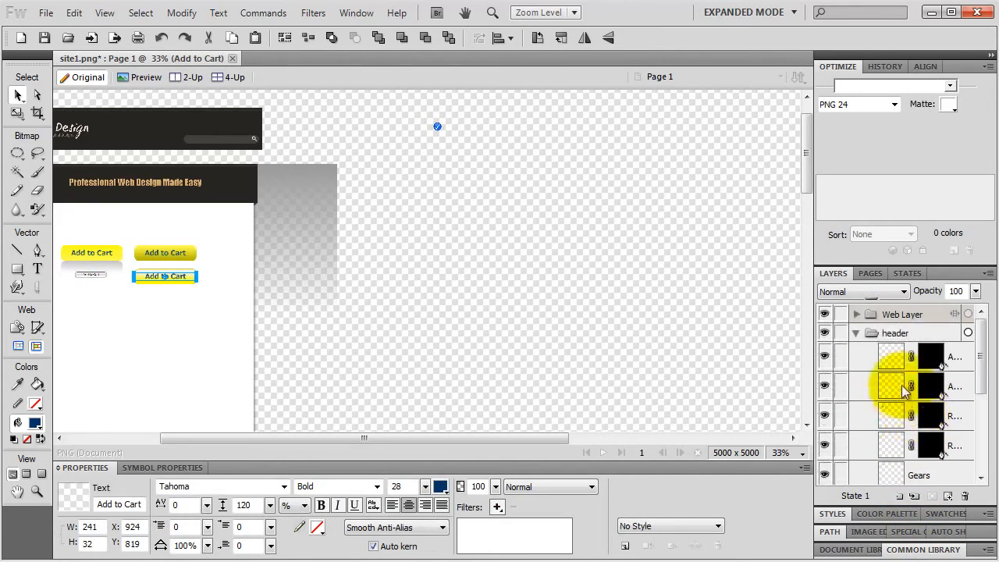
left_click(856, 332)
left_click(825, 352)
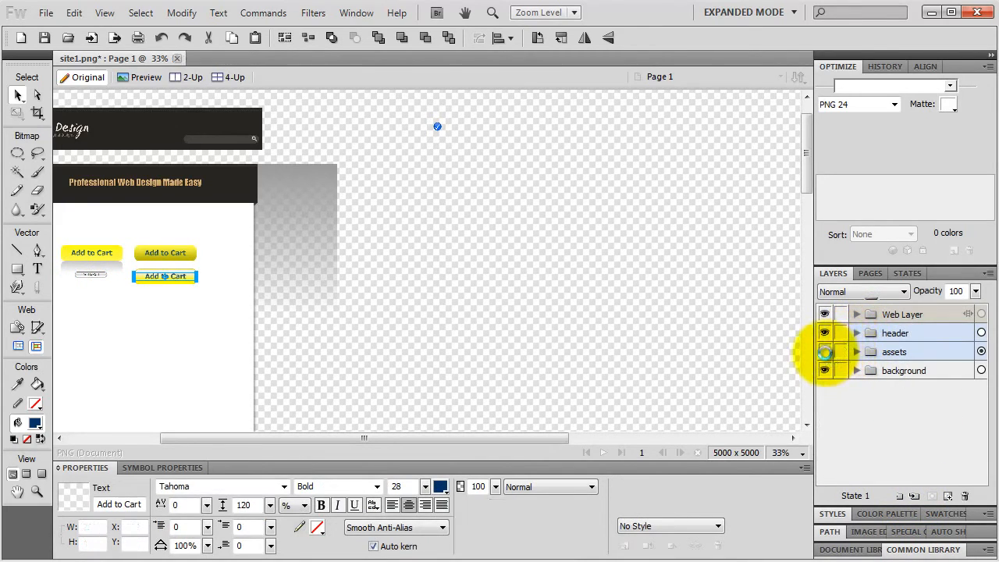
left_click(825, 352)
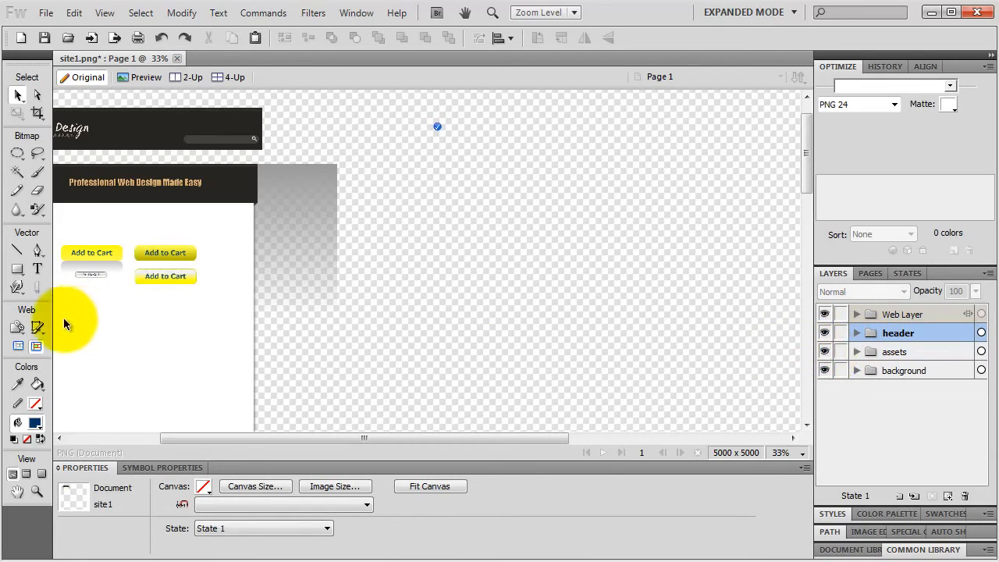
Step: Move the four remaining button pieces from the header layer into the assets layer and toggle the assets layer's visibility to check them
left_click_drag(63, 320, 206, 212)
left_click(857, 332)
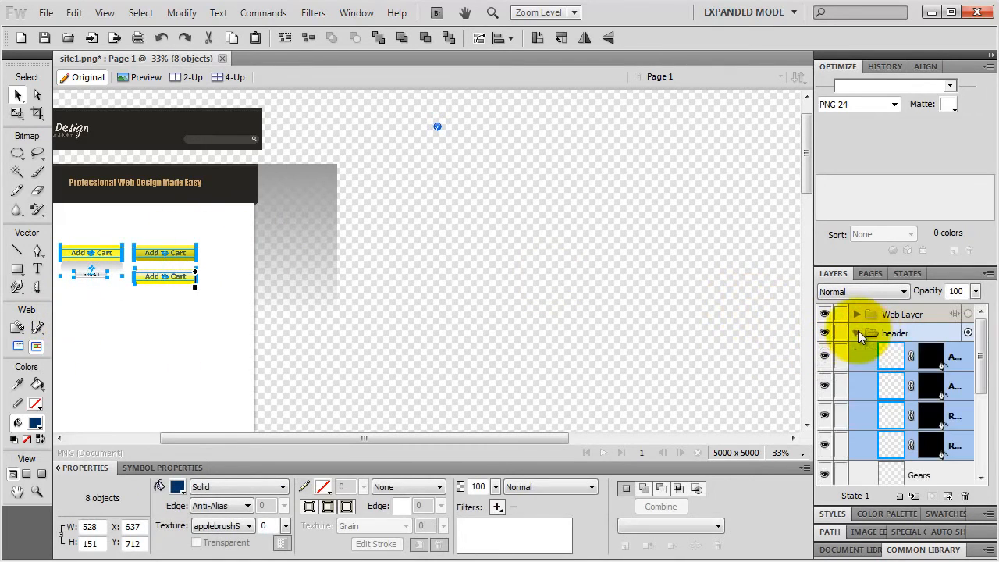
left_click_drag(859, 364, 924, 441)
scroll(923, 442, "up", 2)
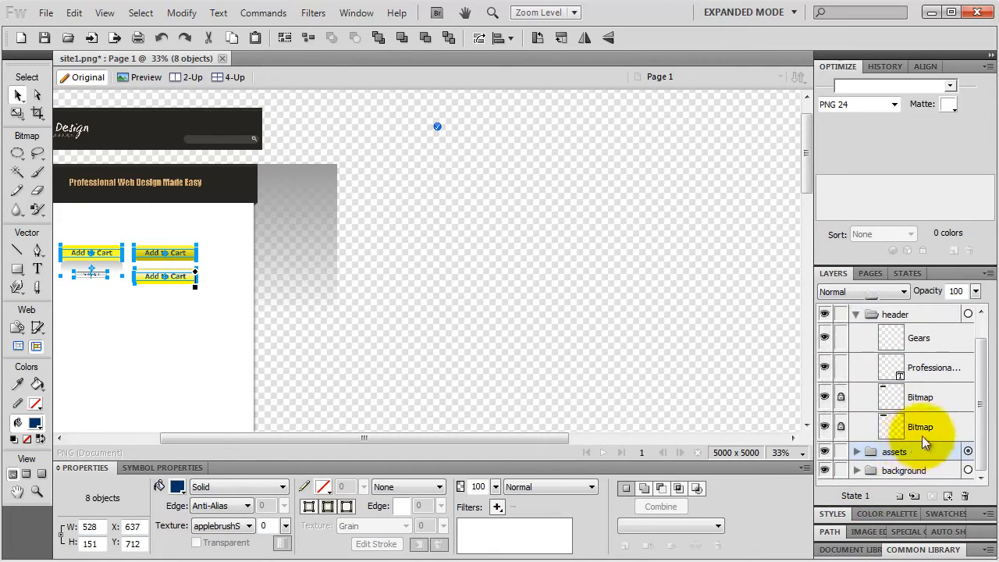
left_click(857, 333)
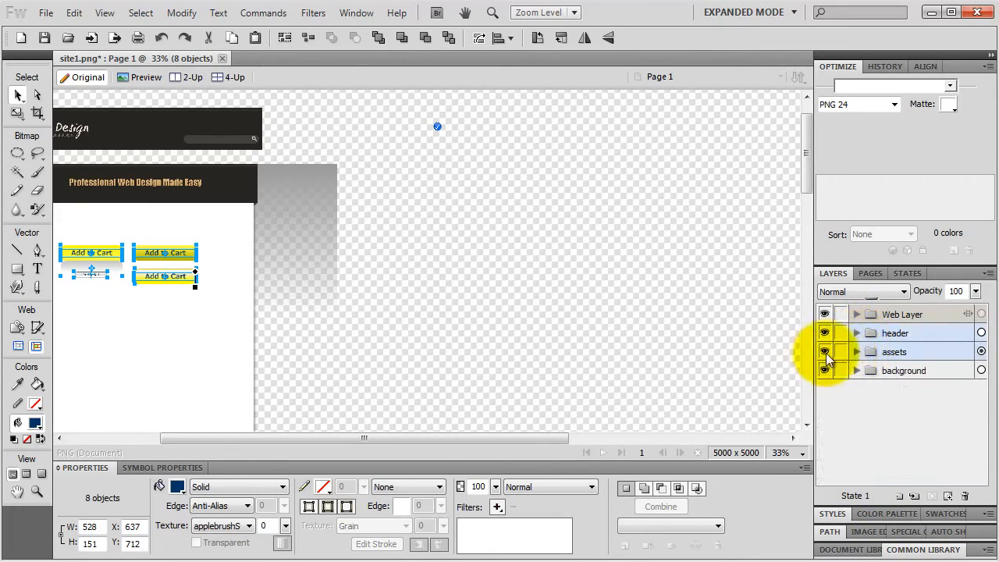
left_click(824, 351)
left_click(824, 351)
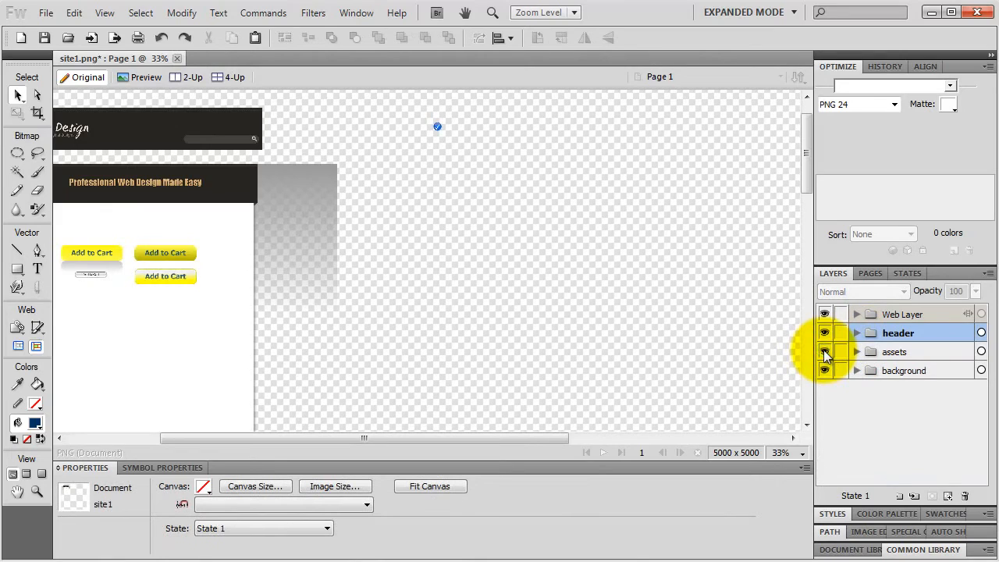
Step: Reorder the assets layer above the header layer and look at the document's page list
left_click(905, 351)
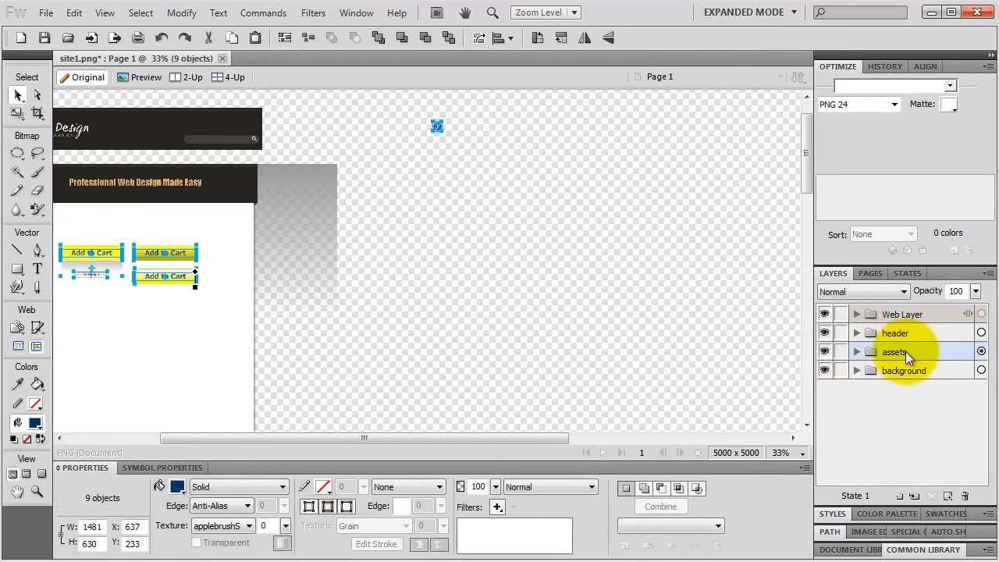
left_click_drag(905, 351, 905, 332)
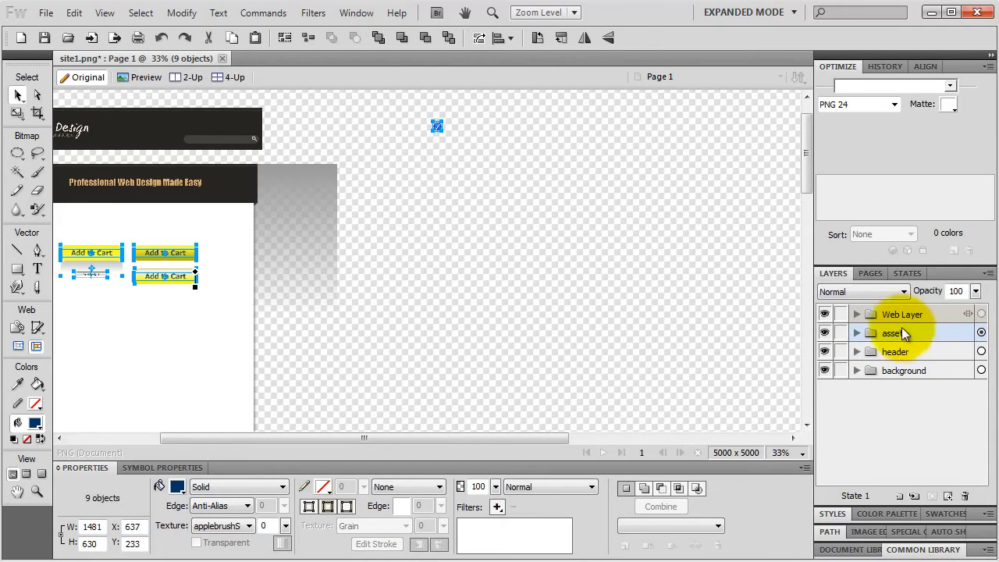
left_click(871, 274)
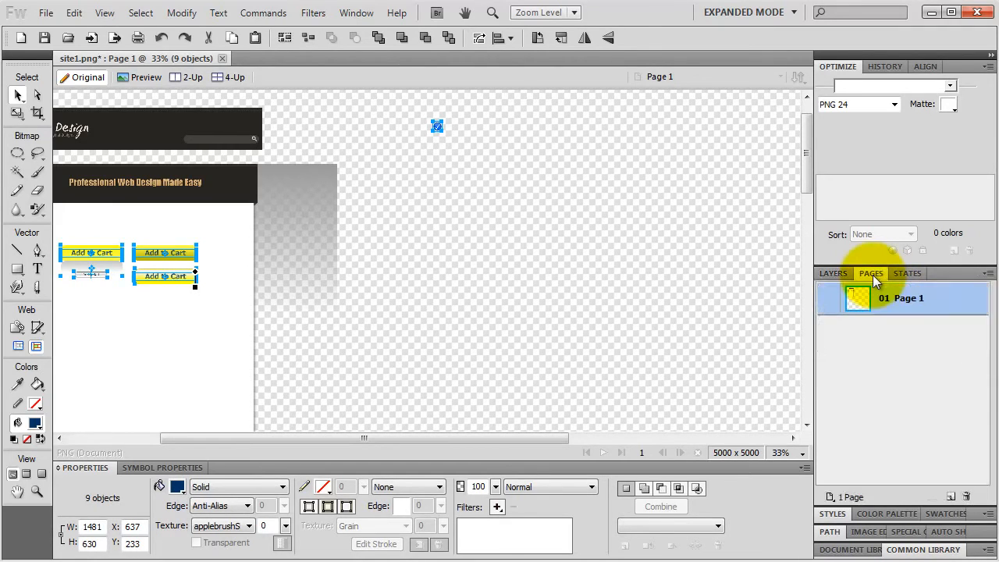
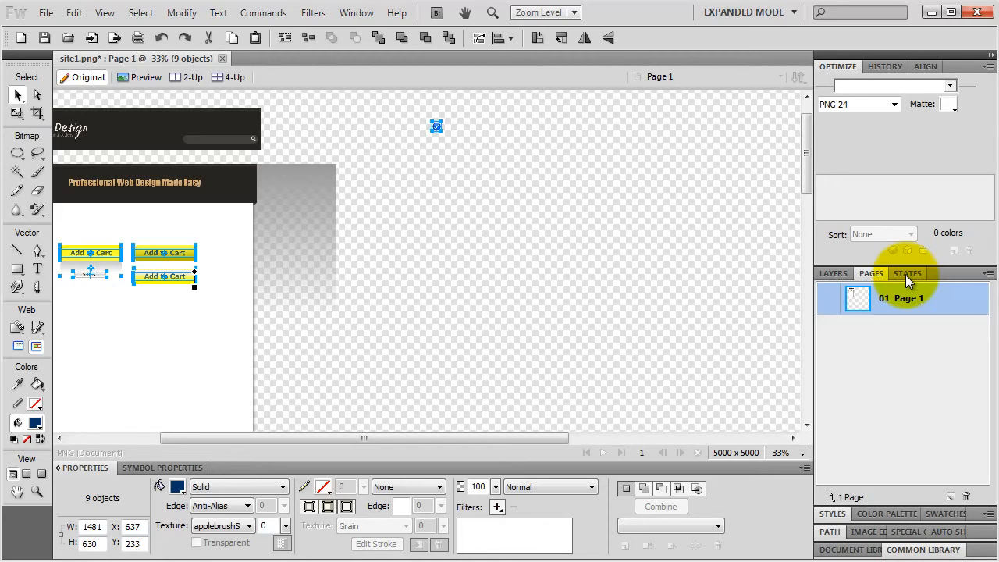
left_click(835, 274)
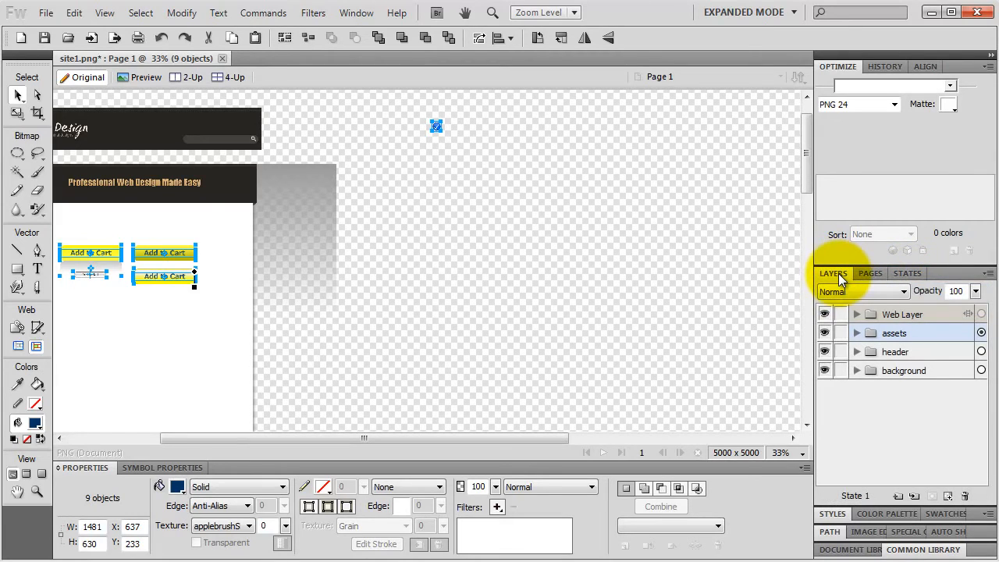
Step: Draw a slice of about 950 × 150 px over the "Professional Web Design Made Easy" banner
left_click(36, 329)
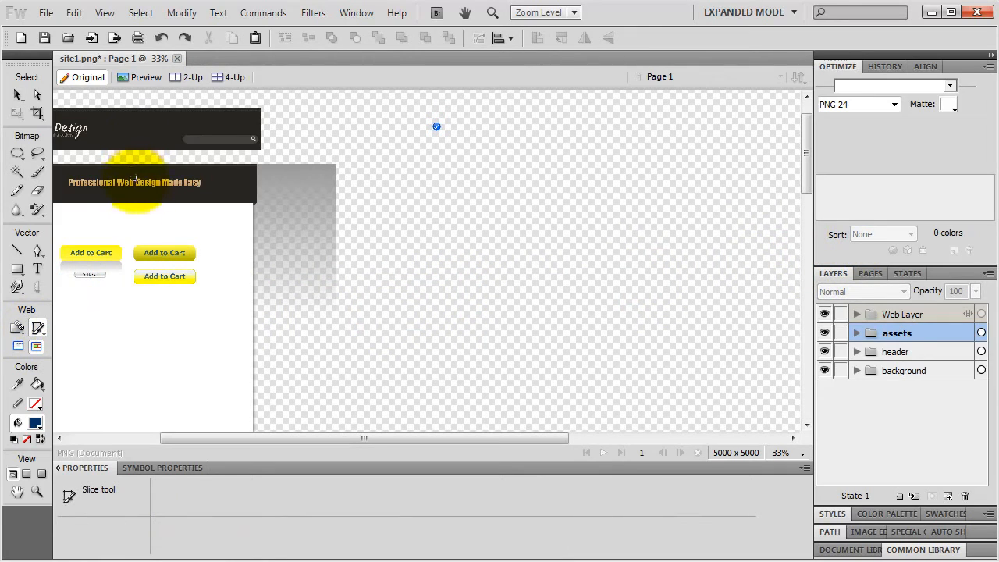
key("space")
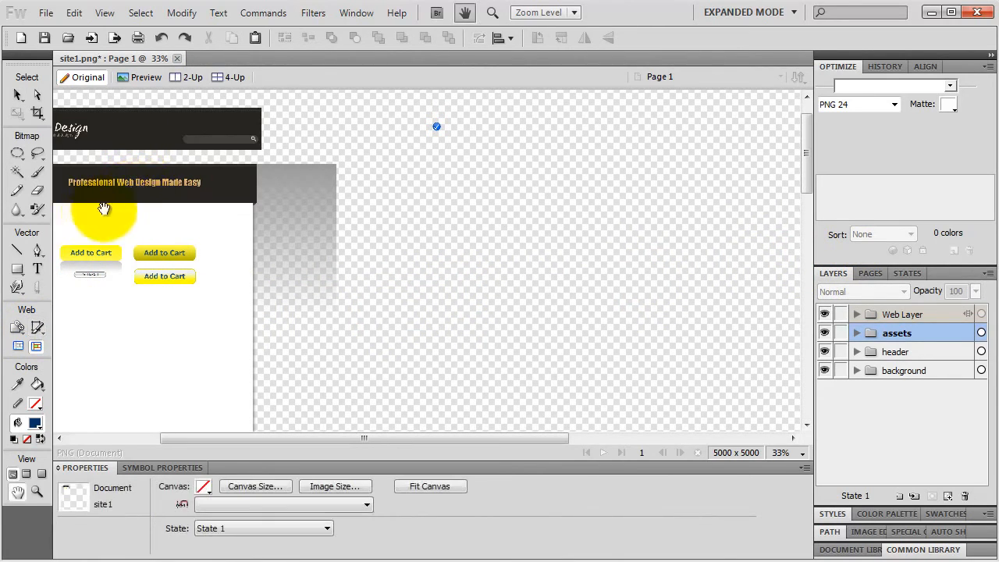
left_click_drag(76, 203, 191, 195)
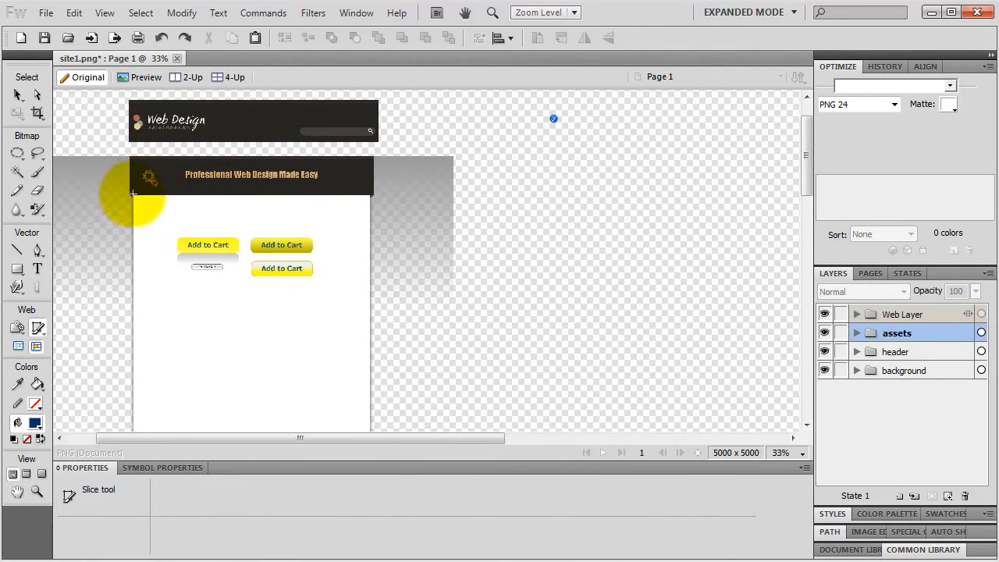
left_click_drag(130, 194, 374, 157)
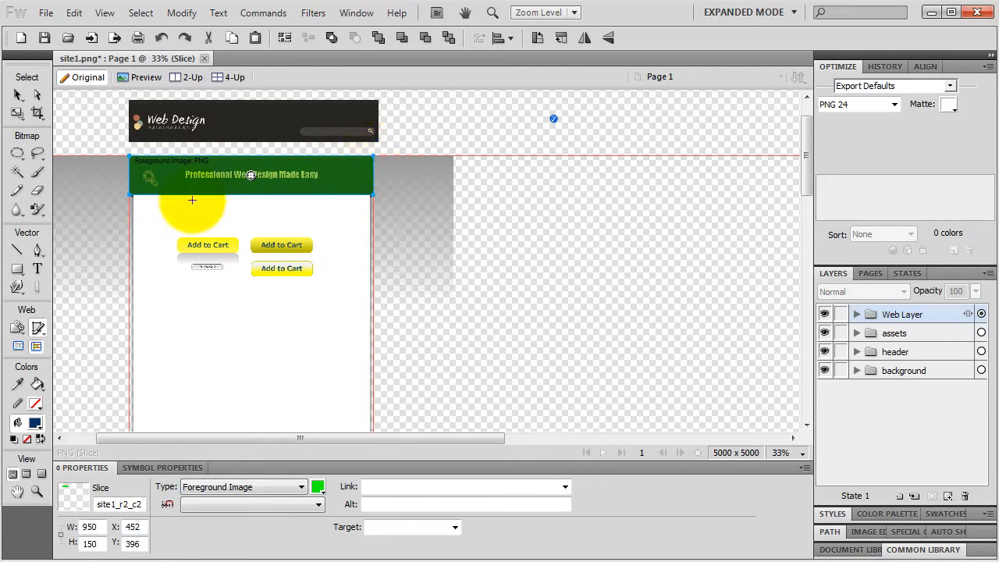
Step: Examine the banner slice at 100% zoom, checking how its right edge lines up with the end of the banner
key("v")
key("ctrl+equal")
key("ctrl+equal")
key("ctrl+equal")
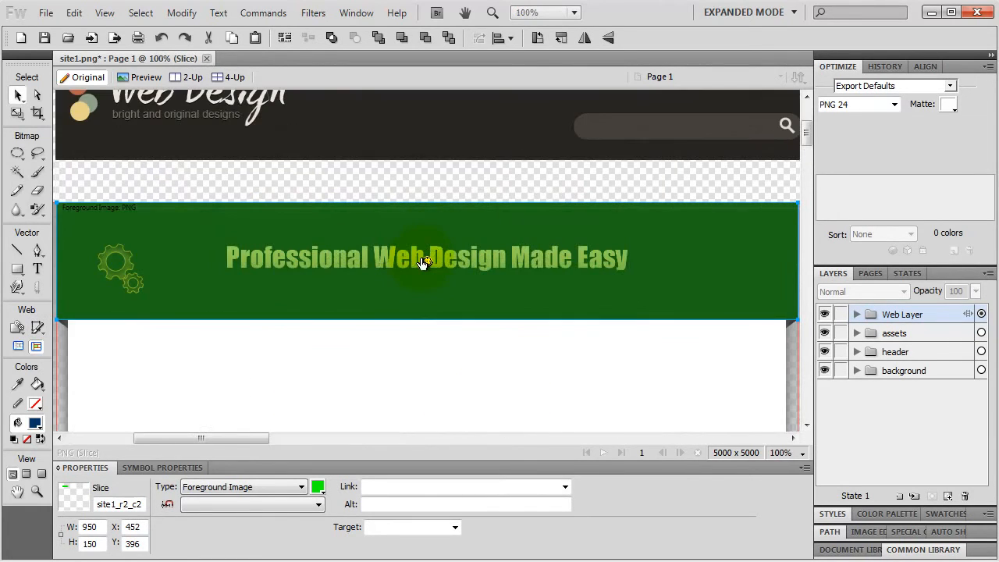
key("h")
left_click_drag(304, 258, 78, 192)
key("k")
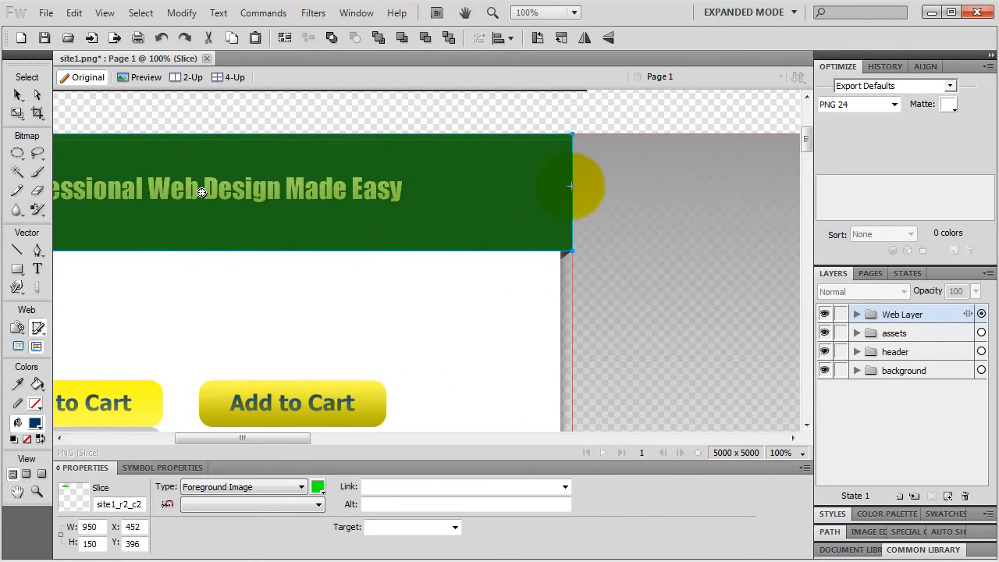
left_click(17, 94)
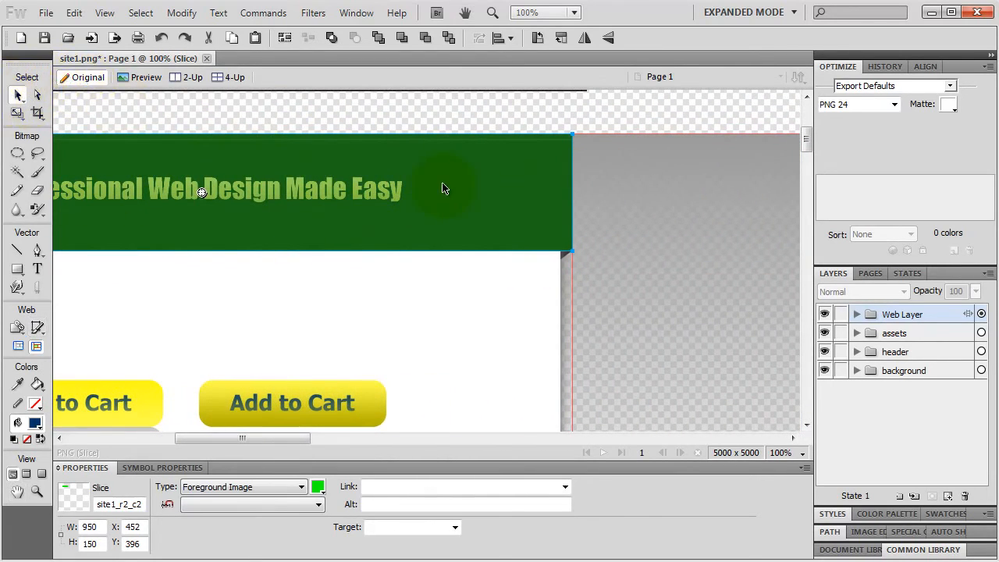
mouse_move(572, 187)
left_mouse_down()
mouse_move(588, 184)
mouse_move(574, 184)
left_mouse_up()
key("space")
left_click_drag(188, 219, 394, 240)
key("ctrl+minus")
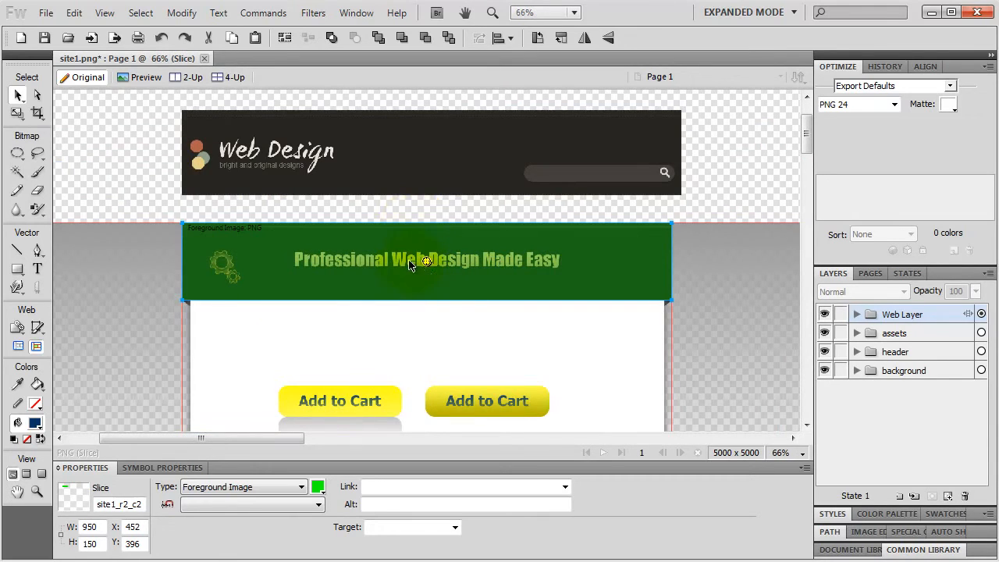
left_click(673, 243)
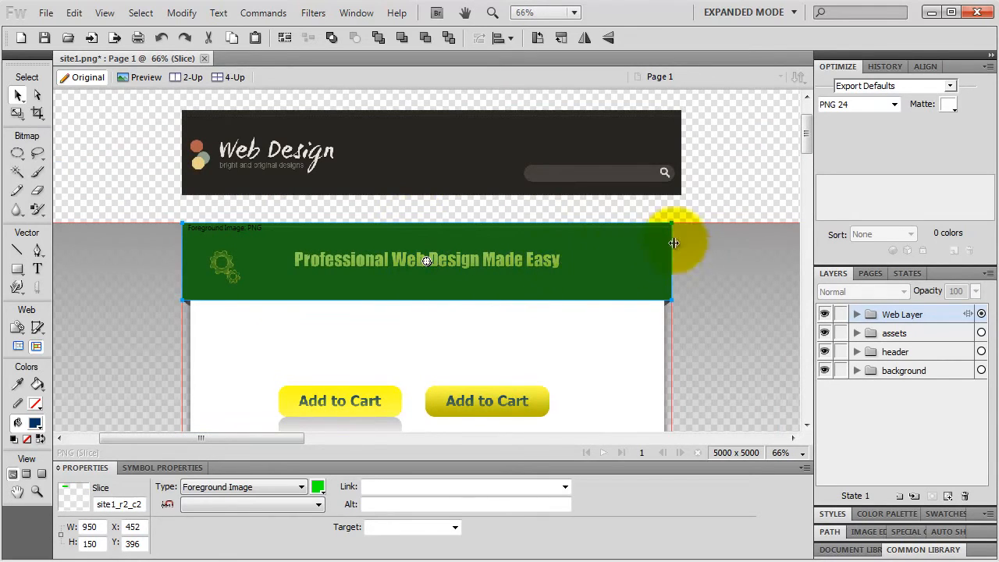
Step: Expand the Web Layer and rename the banner slice as header
left_click(856, 316)
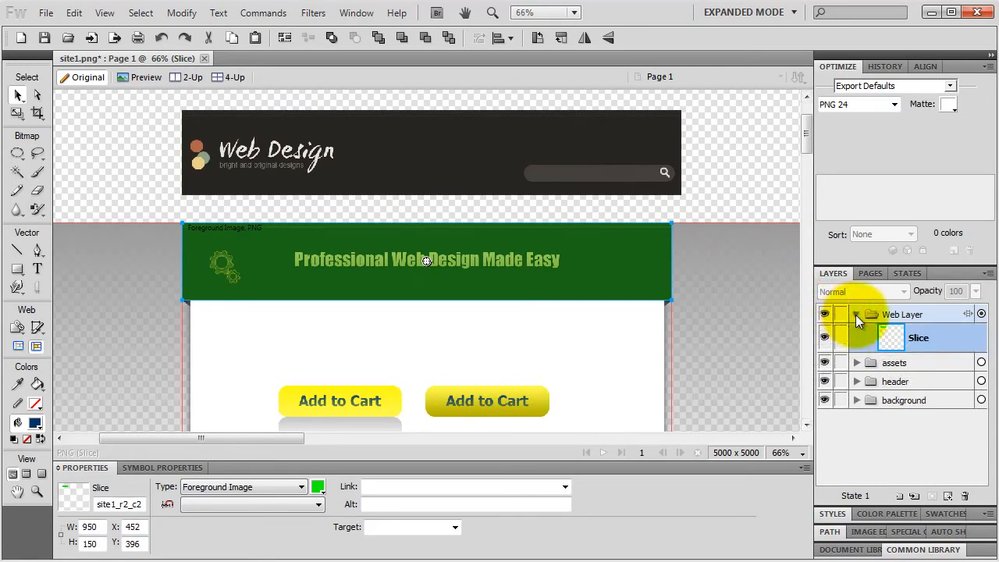
left_click(917, 340)
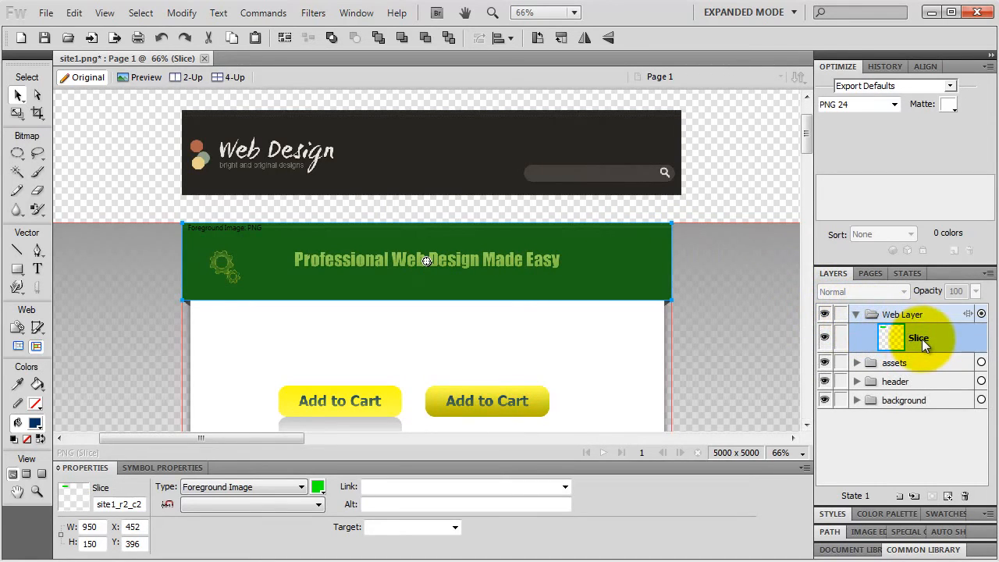
double_click(922, 342)
key("BackSpace")
type("h")
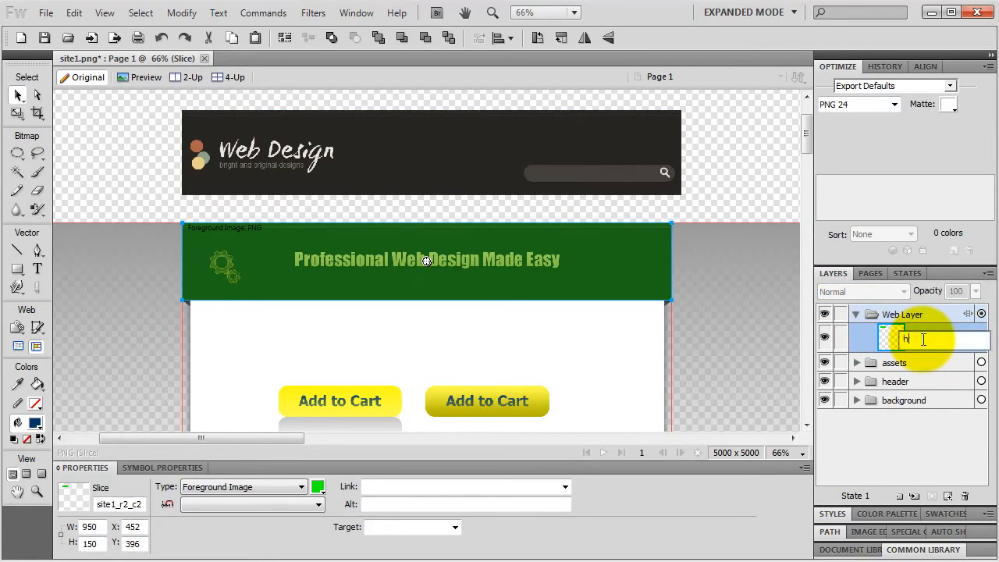
type("eader")
key("Return")
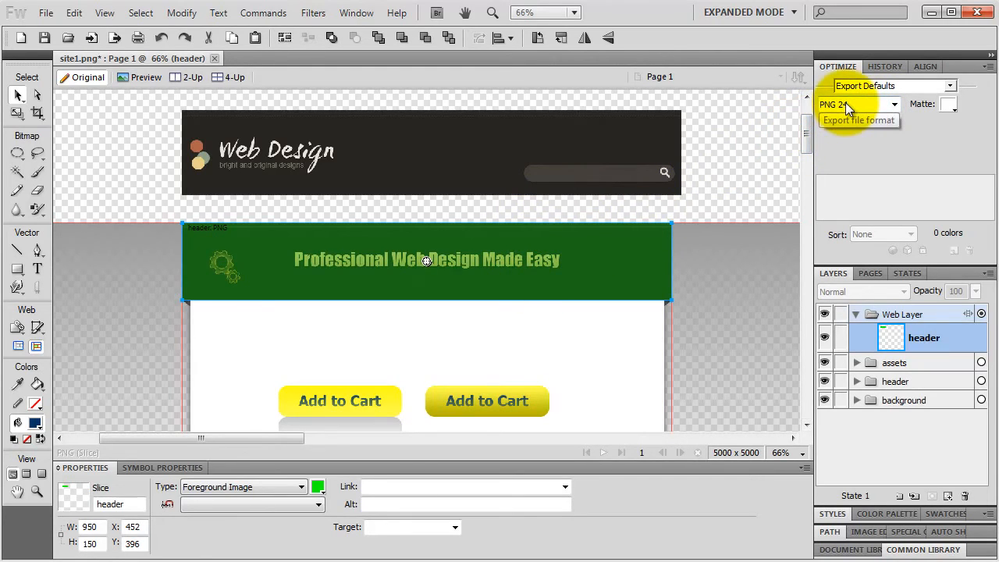
Step: Export the selected header slice as images only, into a new folder named images inside site1, with the file name header
right_click(570, 265)
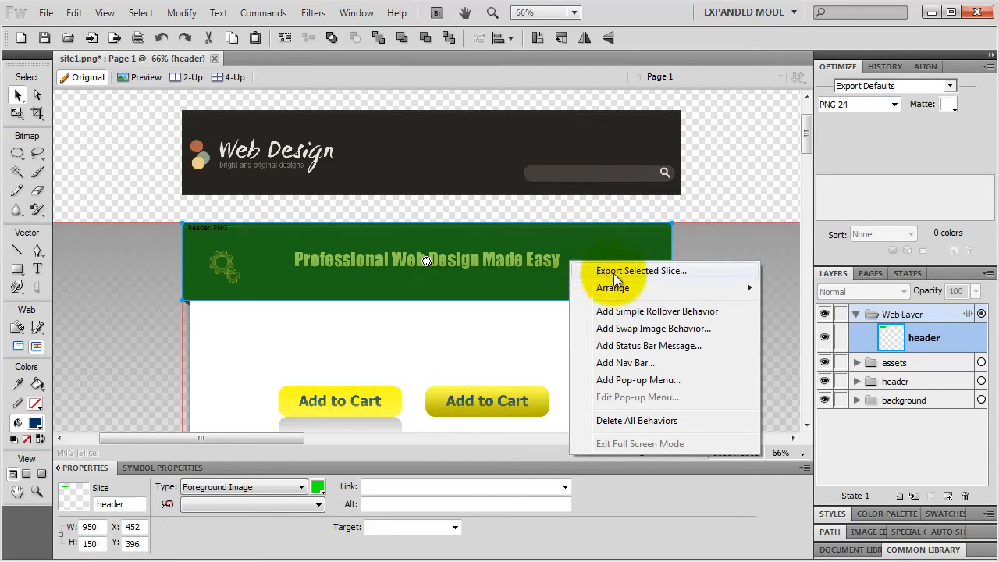
left_click(613, 274)
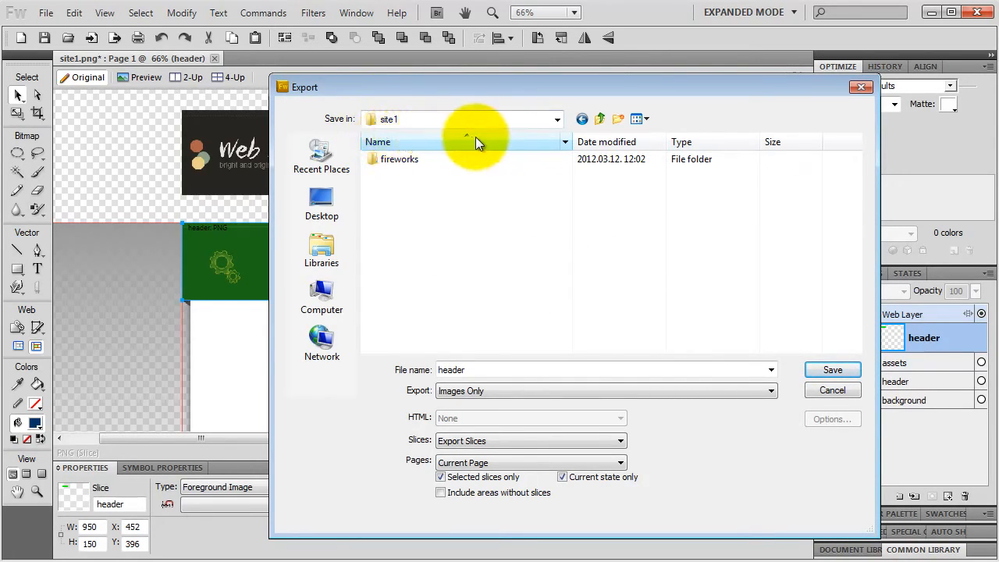
left_click(617, 119)
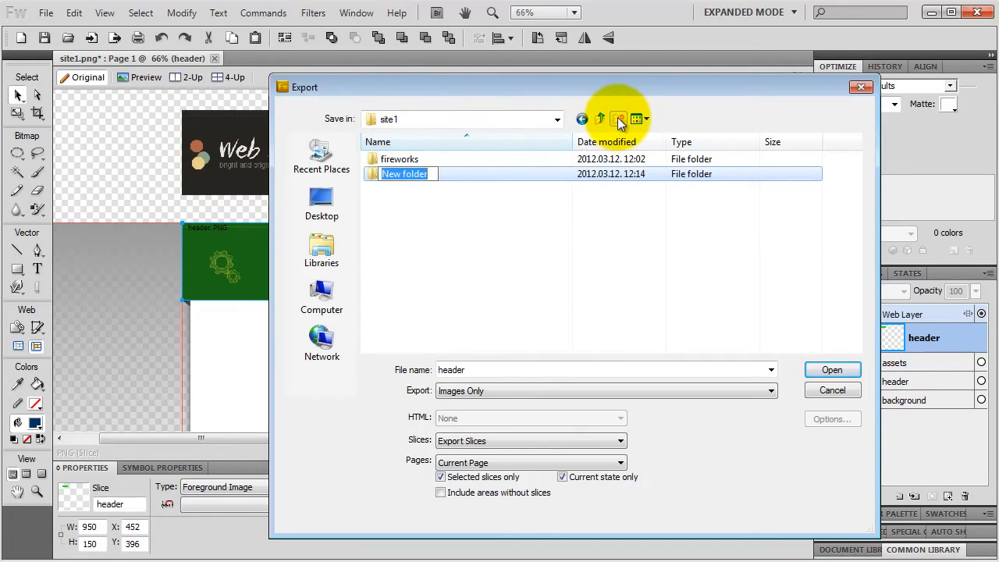
type("images")
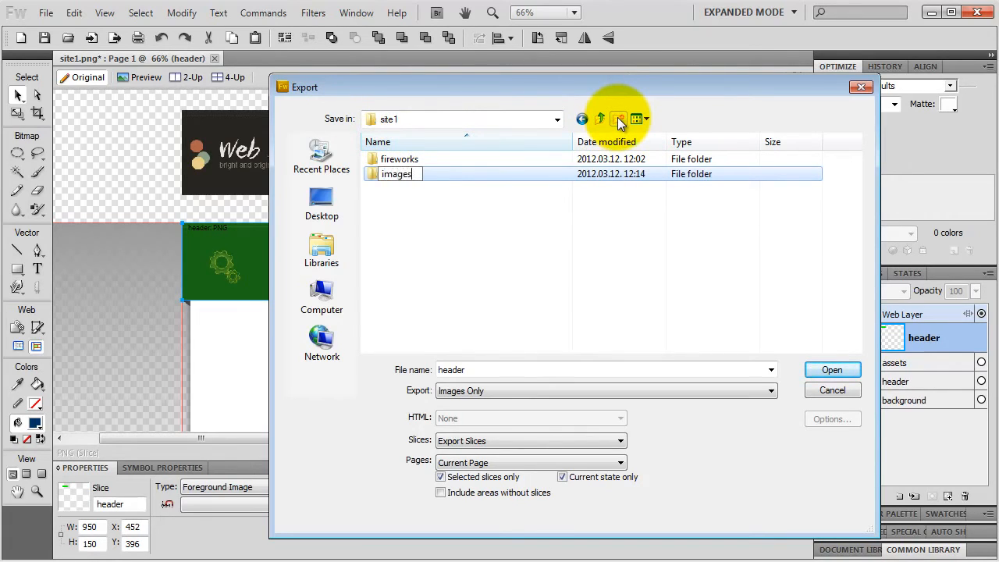
key("Return")
key("Return")
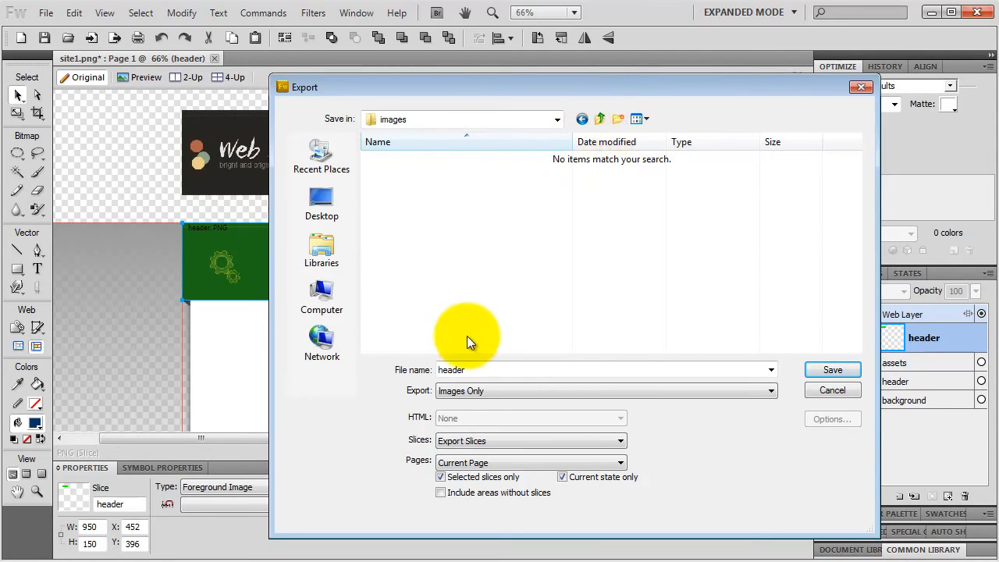
left_click(466, 370)
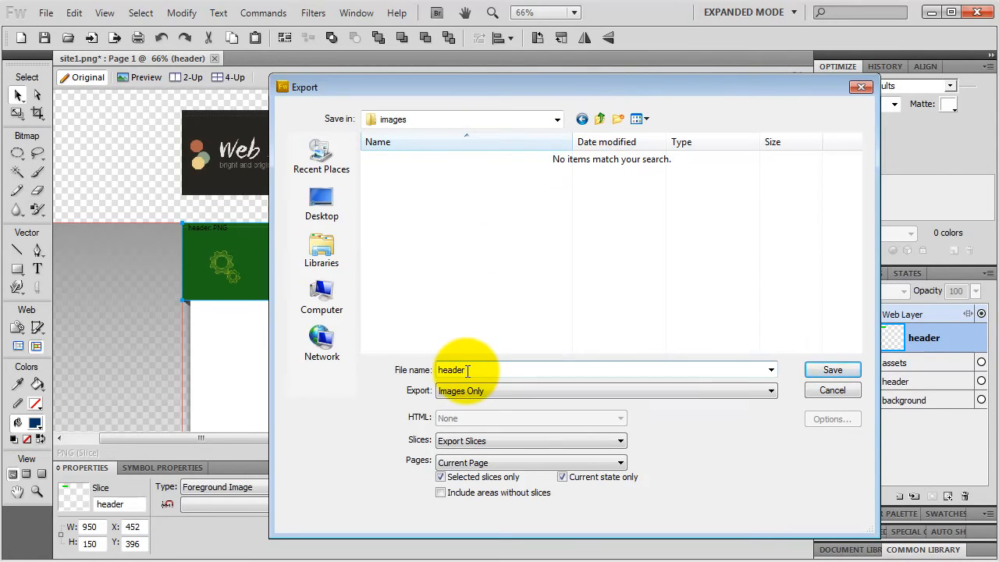
left_click(833, 370)
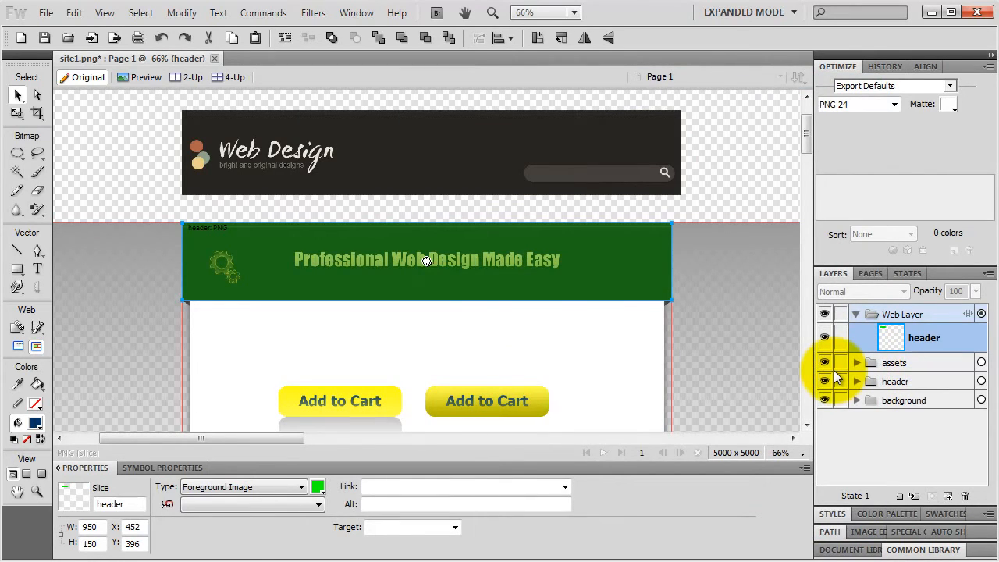
Step: Select all objects in the assets layer and move them onto the empty transparent canvas to the right of the page design
left_click(896, 363)
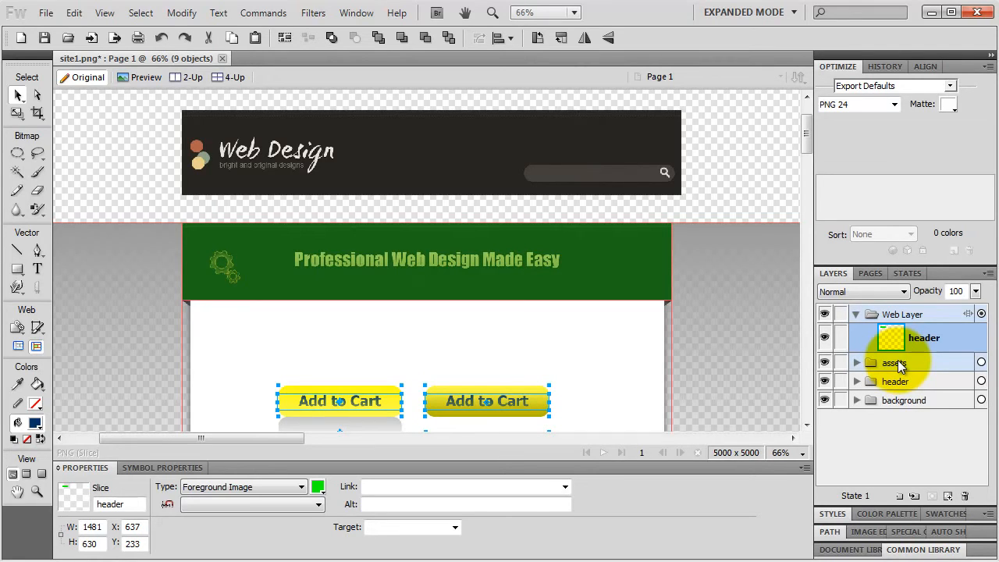
left_click(895, 362)
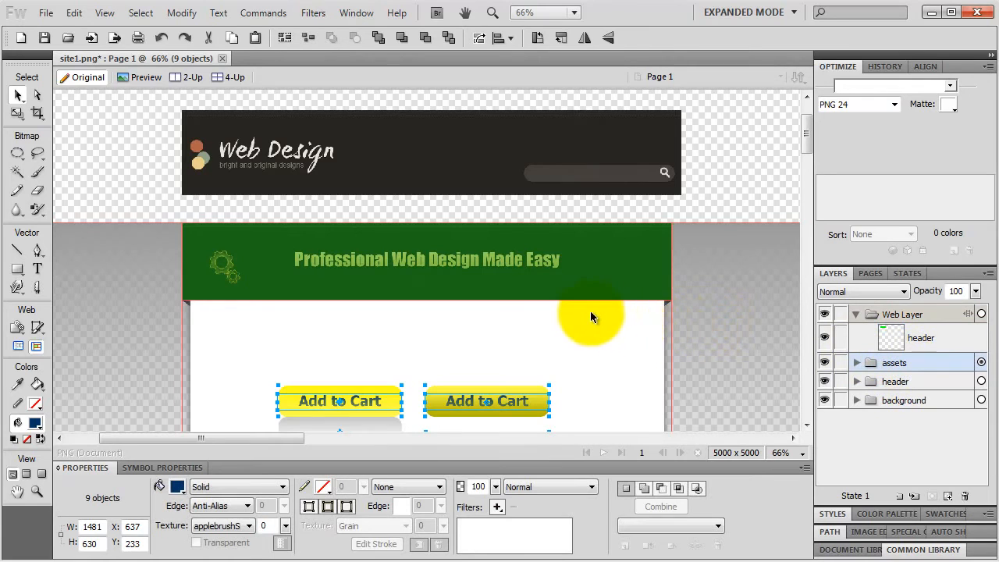
key("ctrl+minus")
key("ctrl+minus")
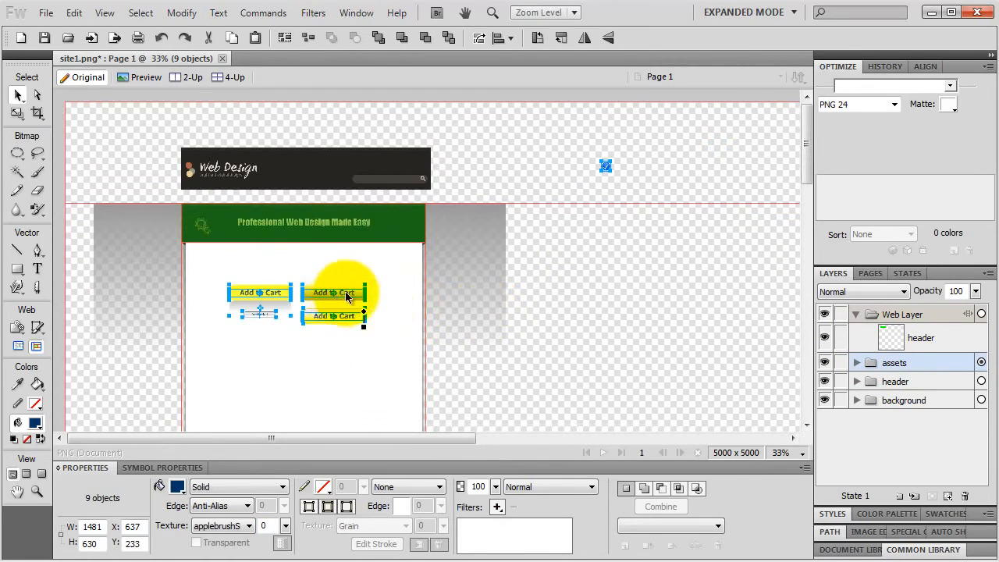
left_click_drag(334, 285, 446, 278)
left_click(655, 181)
Step: Move the blue checkmark icon next to the group of buttons, just above the right-hand Add to Cart button
left_click(713, 161)
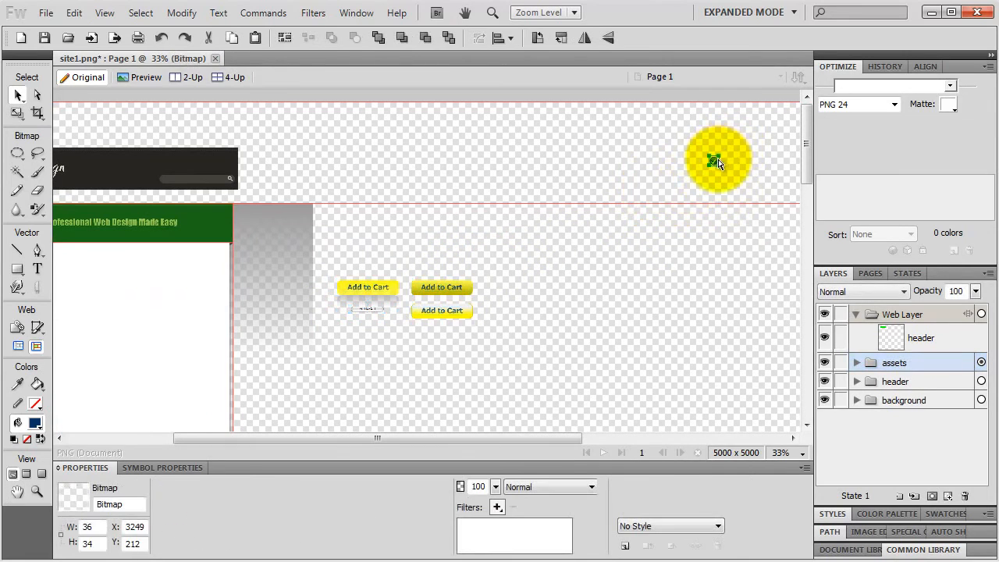
left_click_drag(718, 157, 413, 255)
key("ctrl+z")
Step: Insert a single rectangular slice around both parts of the lower-right Add to Cart button
key("ctrl+equal")
key("ctrl+equal")
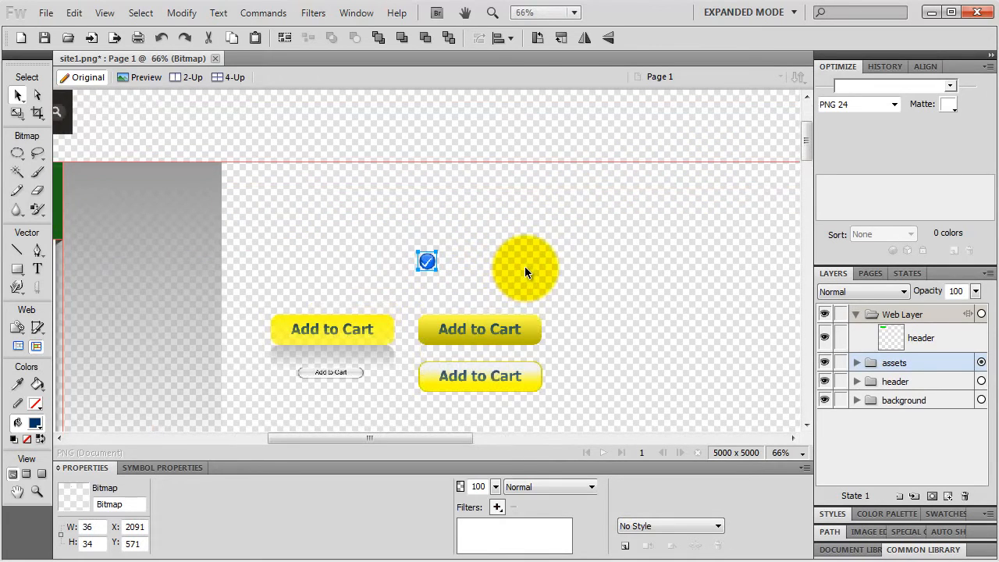
key("ctrl+equal")
left_click_drag(520, 286, 514, 193)
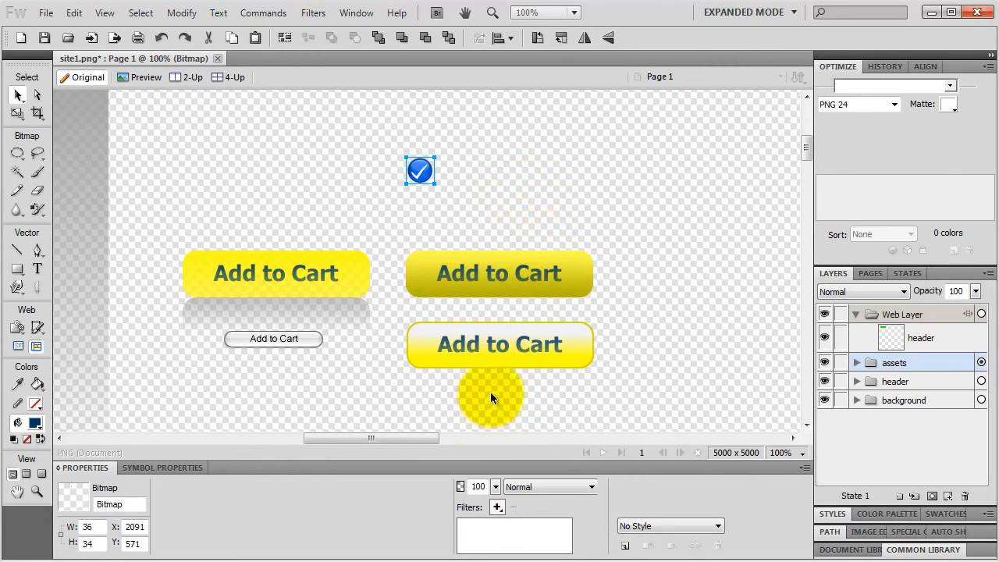
left_click_drag(403, 397, 583, 317)
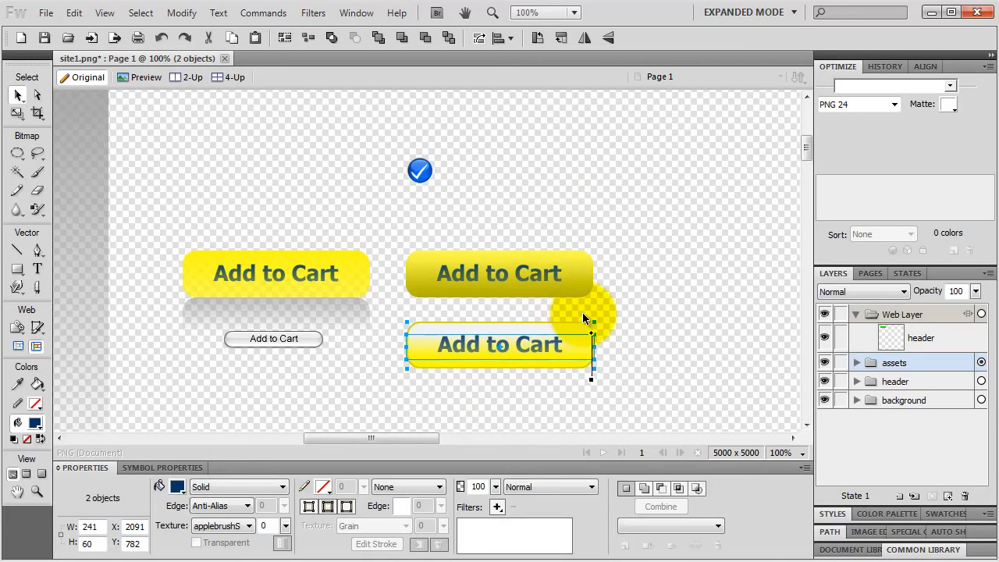
right_click(549, 352)
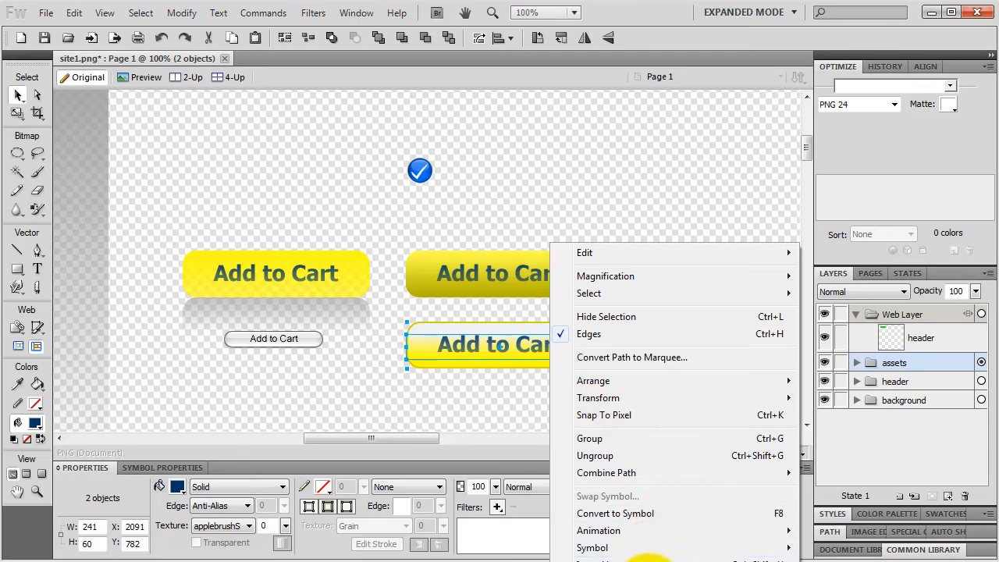
left_click(648, 559)
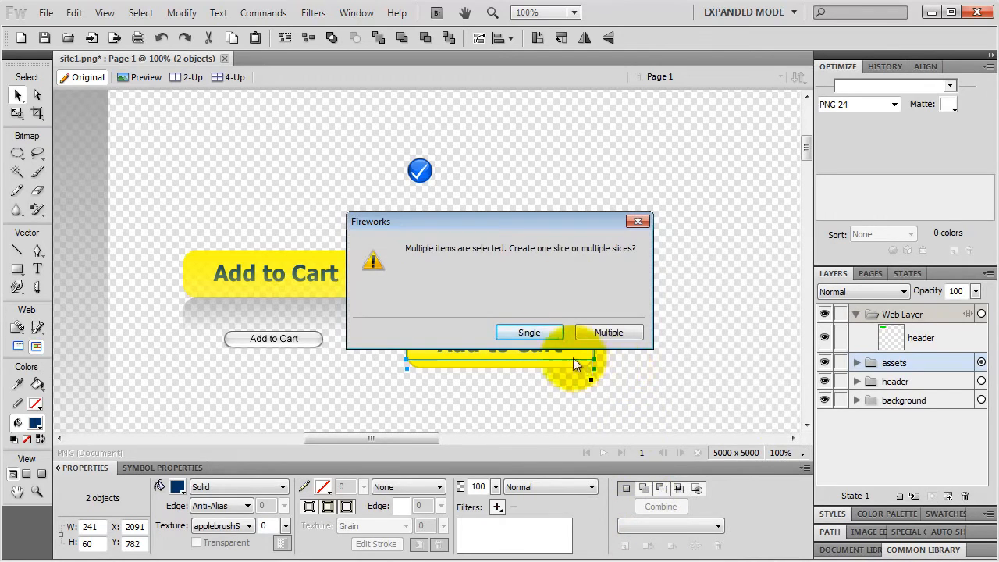
left_click(543, 333)
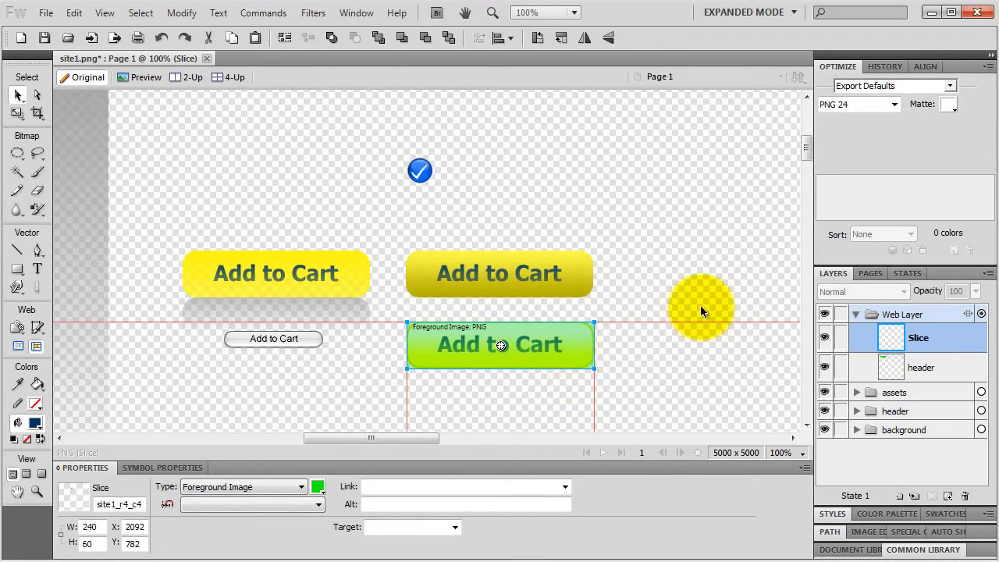
Step: Rename the button's slice as bn_order and set its export format to PNG32
double_click(920, 340)
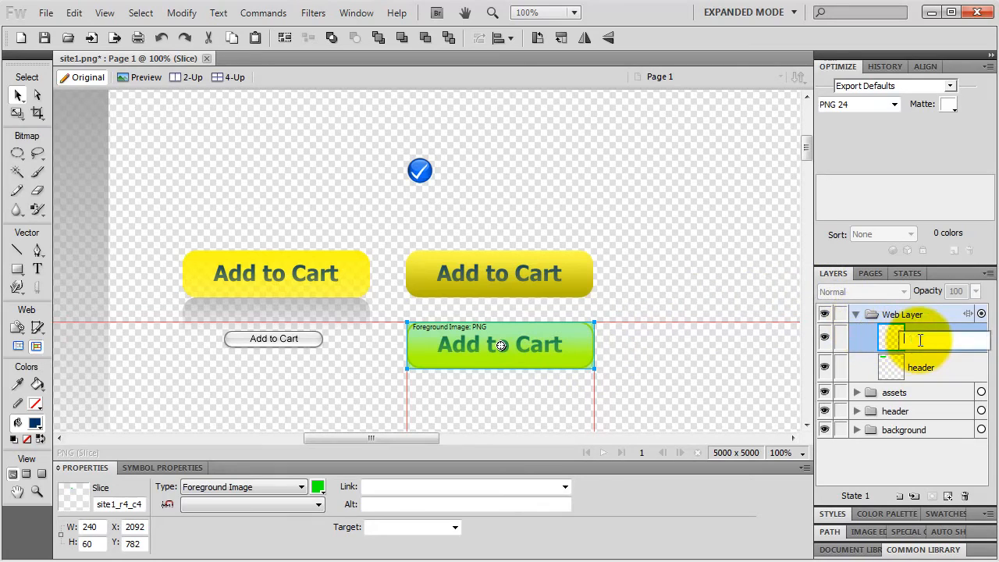
type("bn_order")
key("Return")
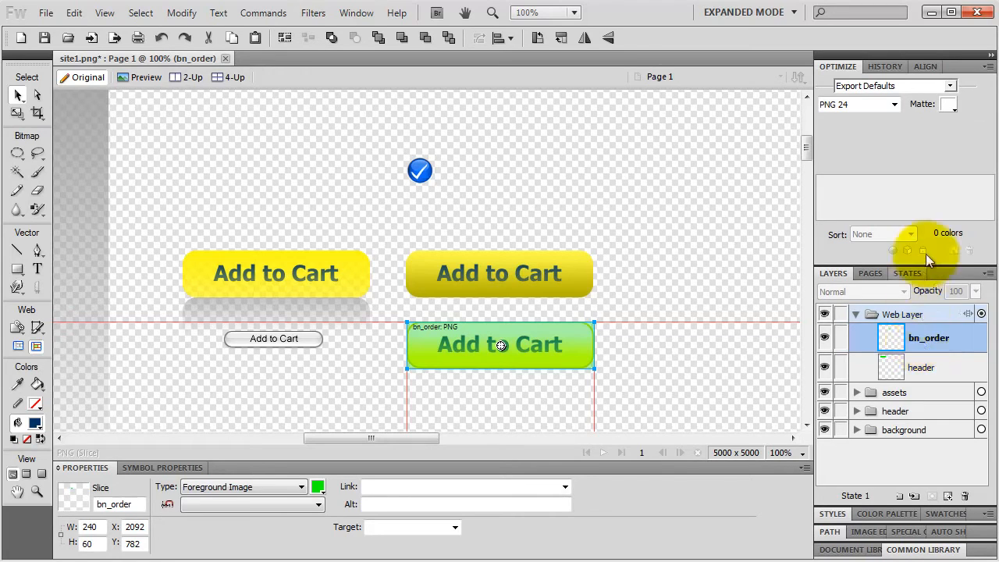
left_click(895, 104)
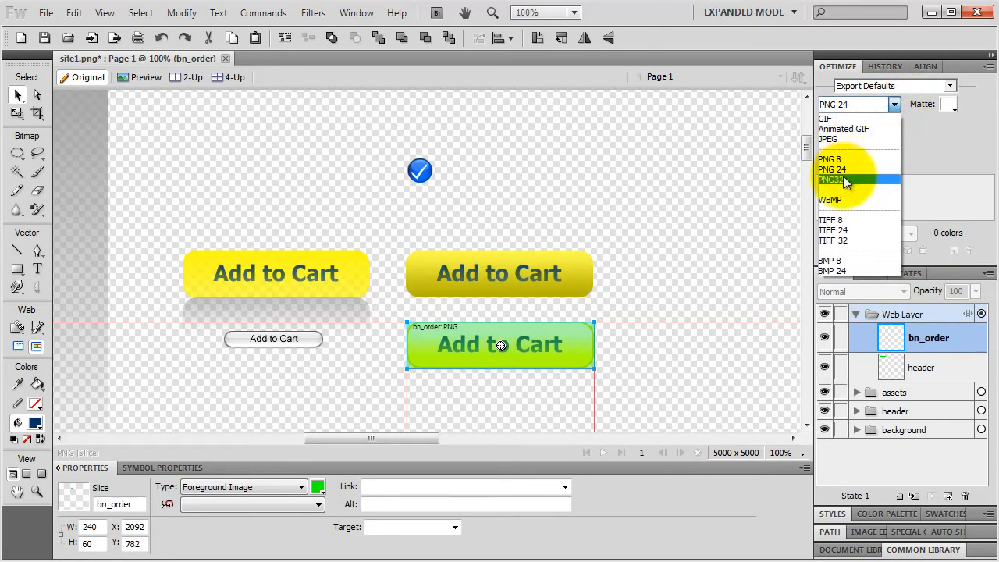
left_click(834, 179)
Step: Export the selected bn_order slice as images only into the images folder
scroll(579, 344, "down", 1)
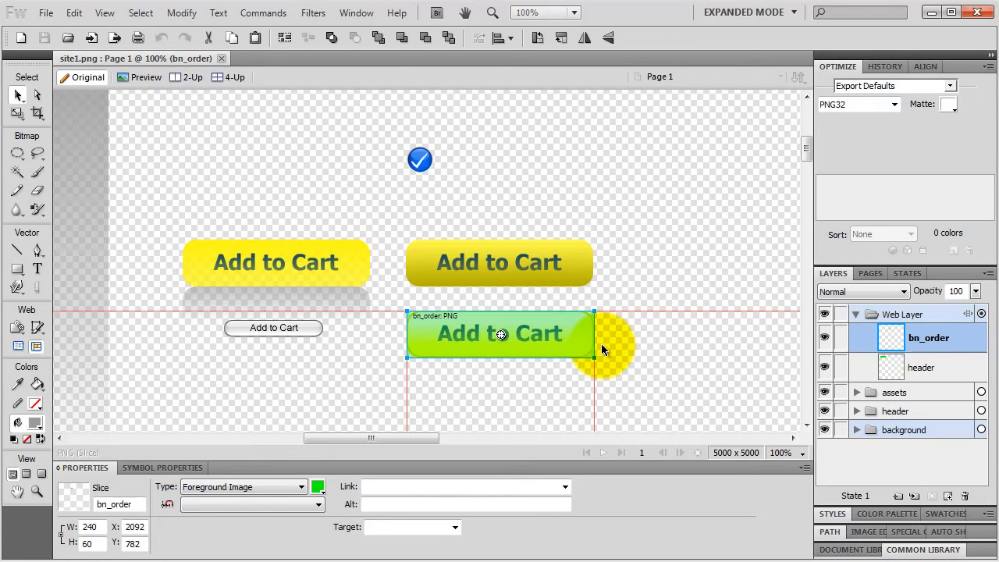
right_click(573, 345)
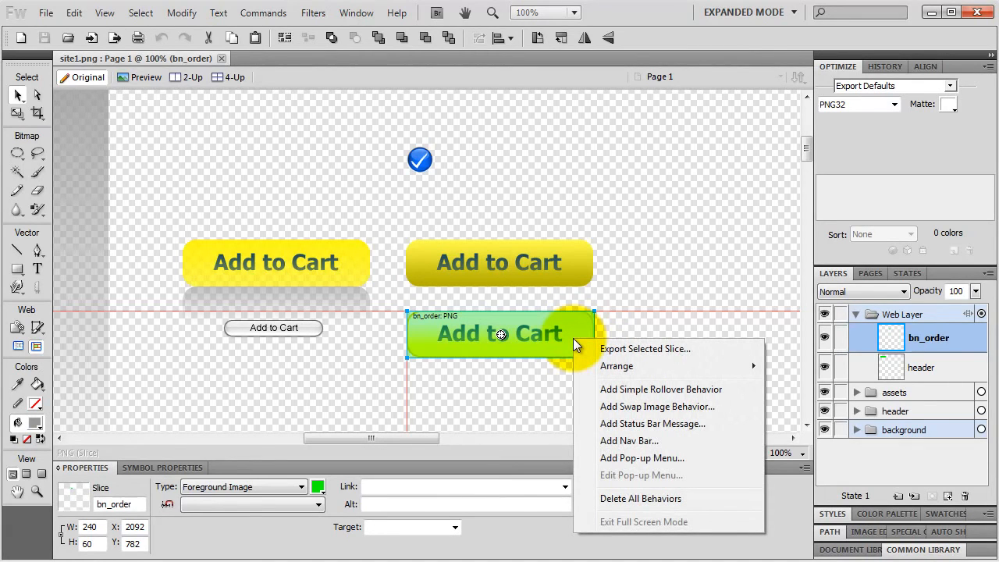
left_click(604, 349)
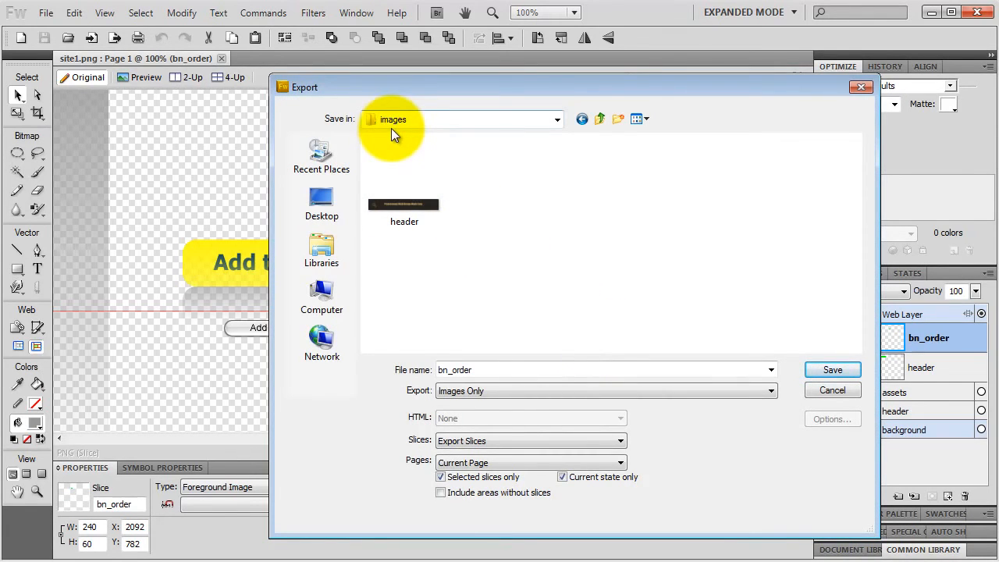
left_click(831, 370)
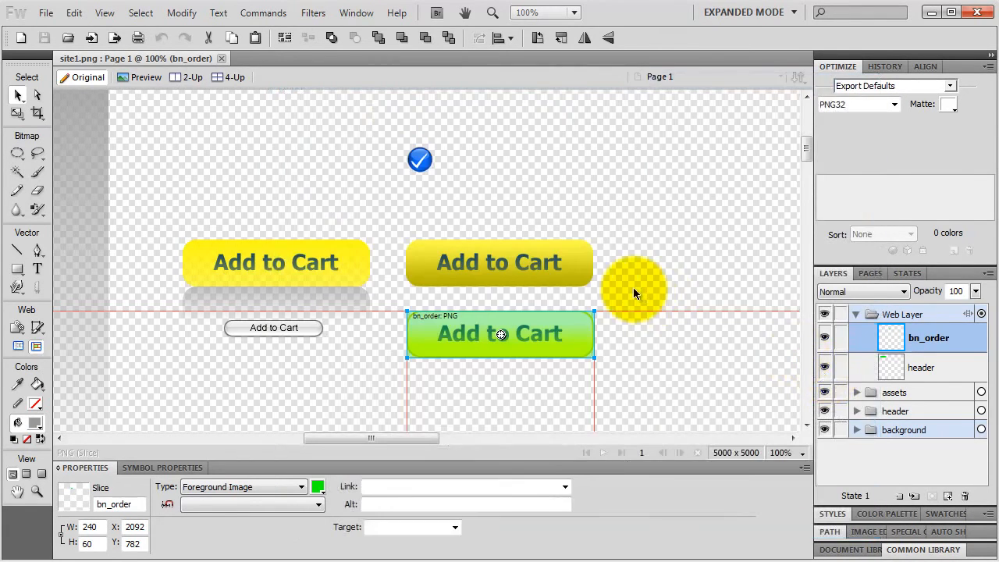
Step: Insert a rectangular slice around the blue checkmark icon and name the slice checkmark
left_click(553, 261)
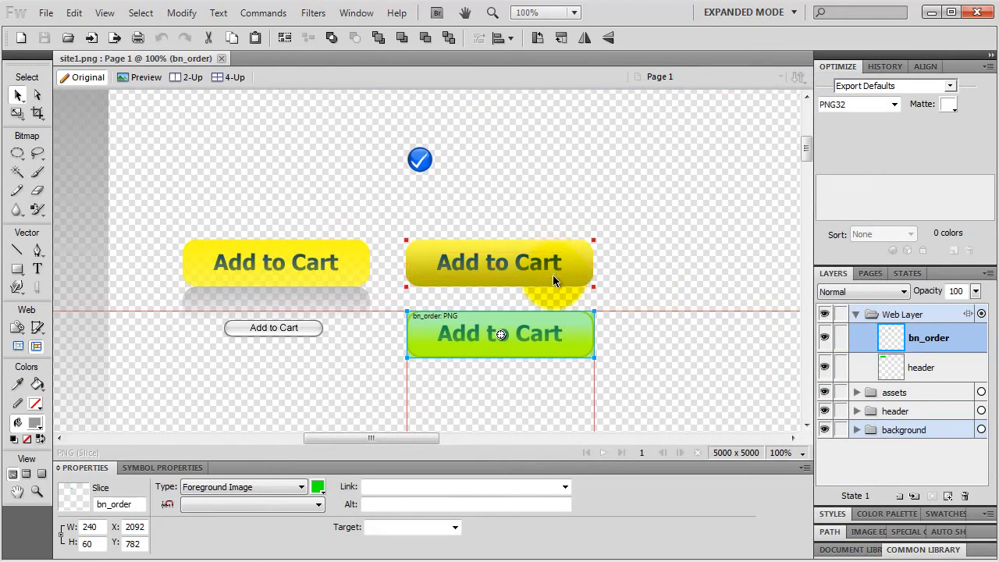
left_click(421, 161)
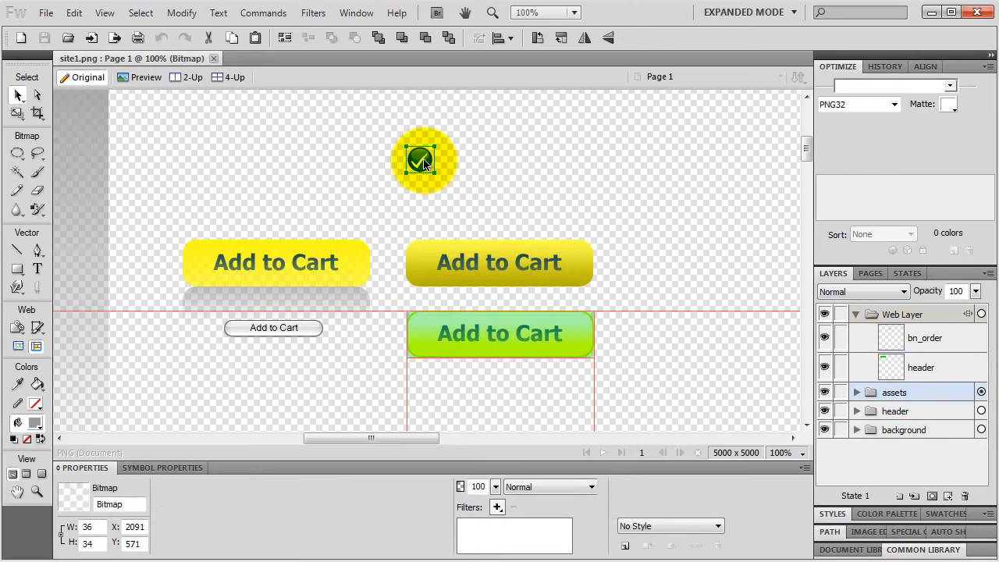
right_click(424, 161)
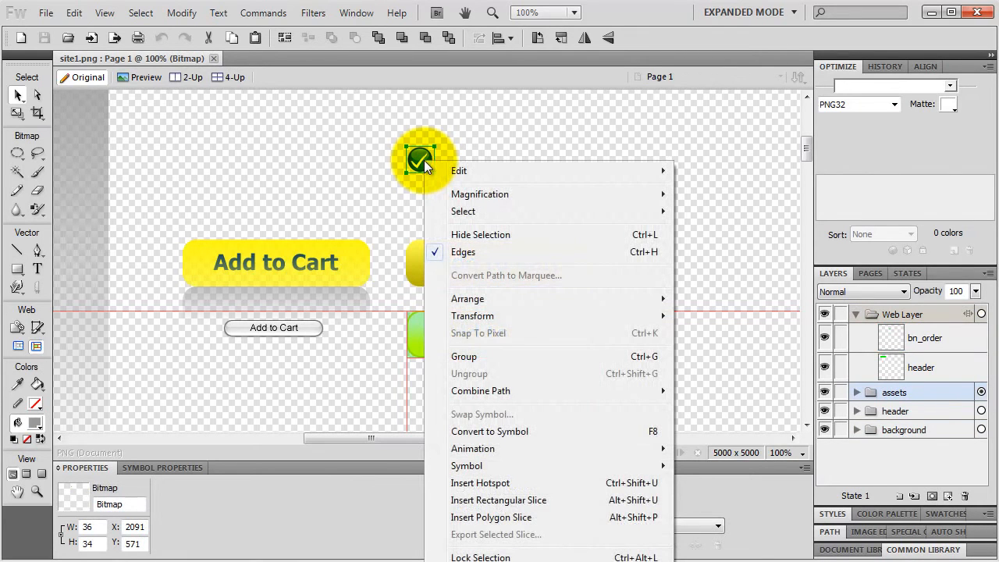
left_click(471, 500)
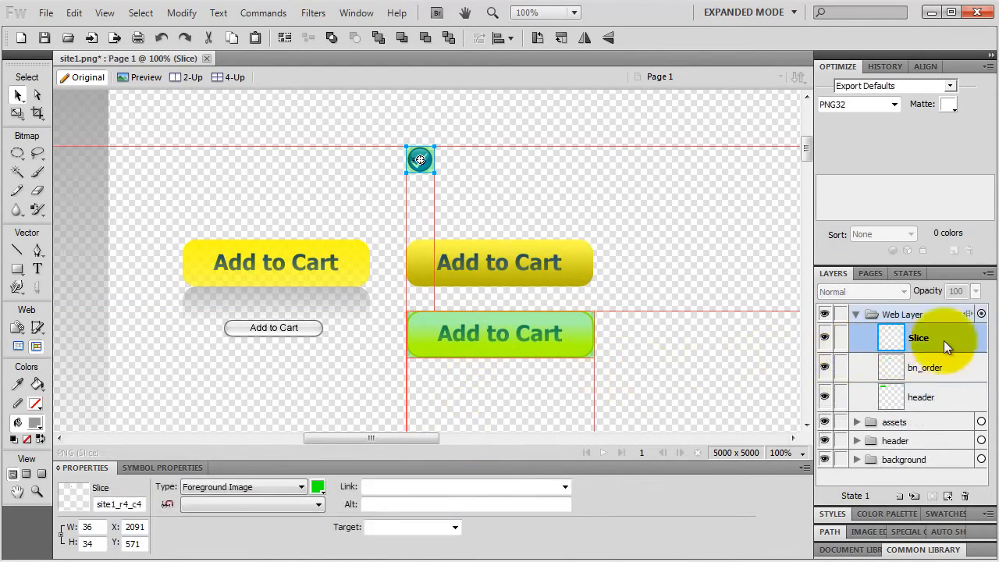
double_click(923, 337)
type("checkmark")
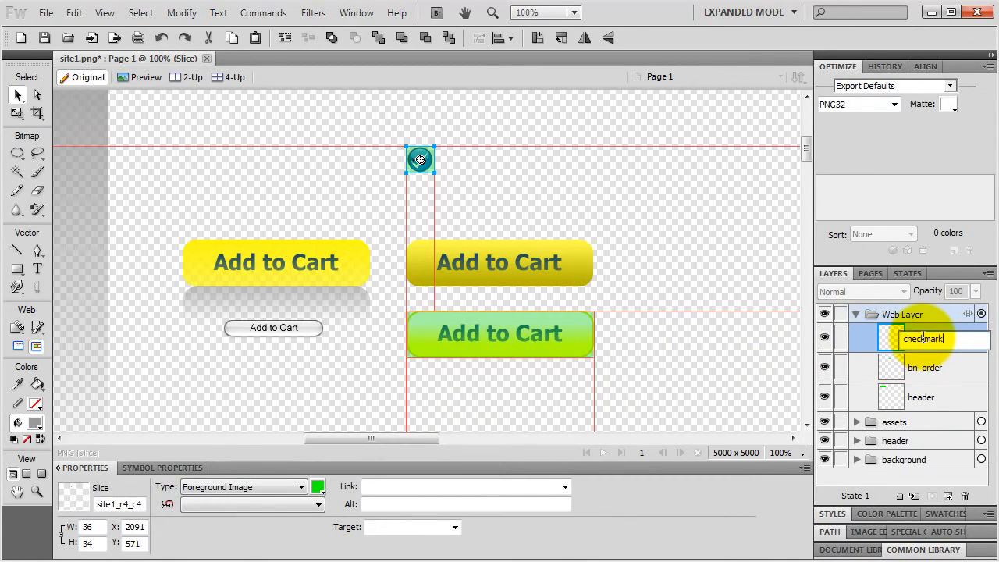
key("Return")
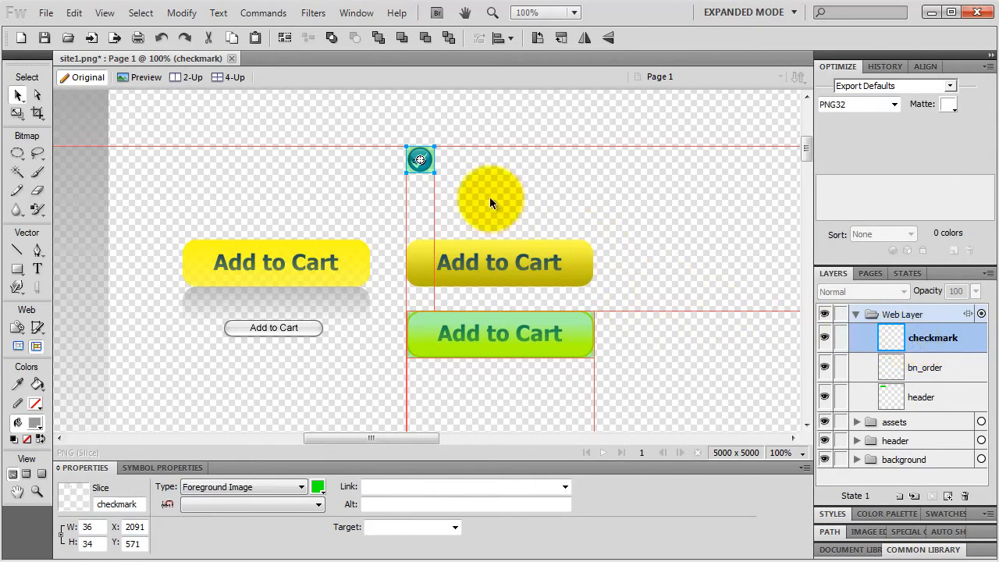
Step: Export only the selected checkmark slice as images only into the images folder
right_click(429, 156)
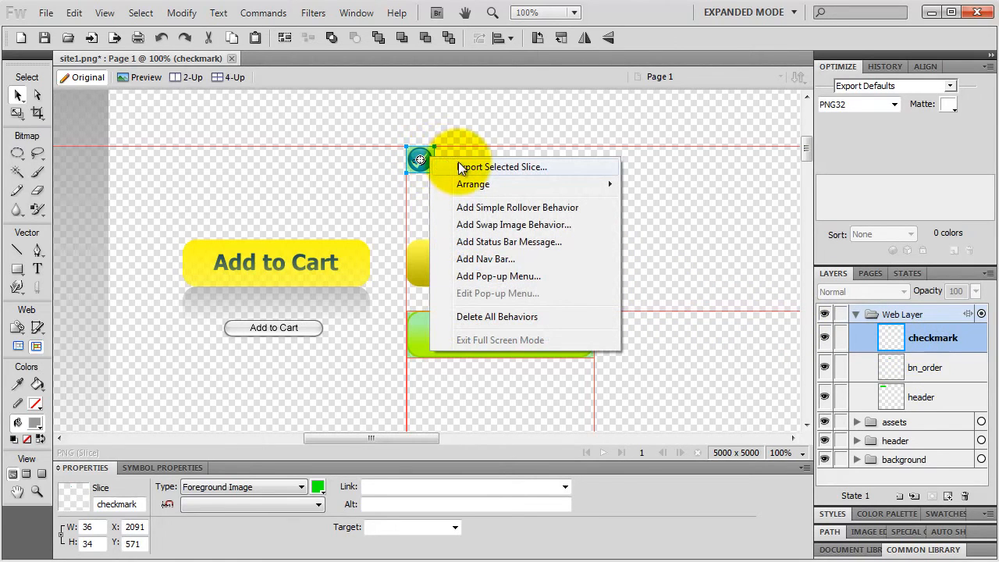
left_click(458, 164)
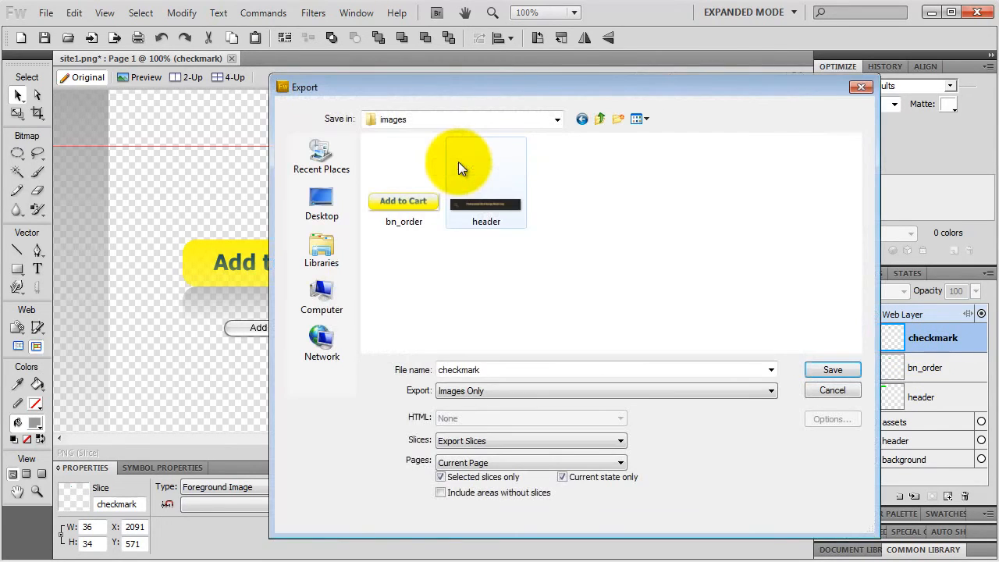
left_click(832, 370)
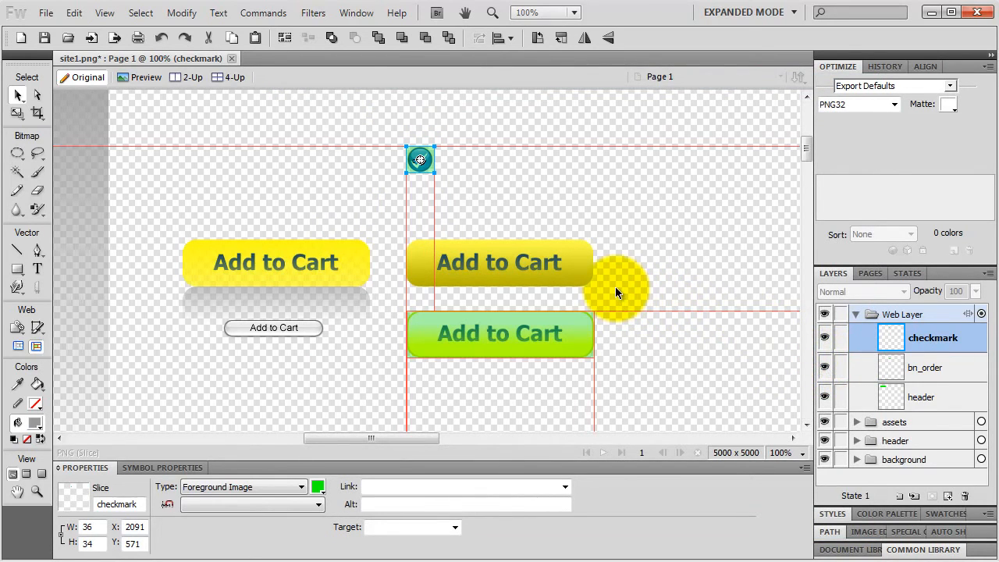
Step: Draw a narrow vertical slice about 92 by 648 px over the grey gradient to the left of the page content
key("ctrl+minus")
key("ctrl+minus")
key("ctrl+minus")
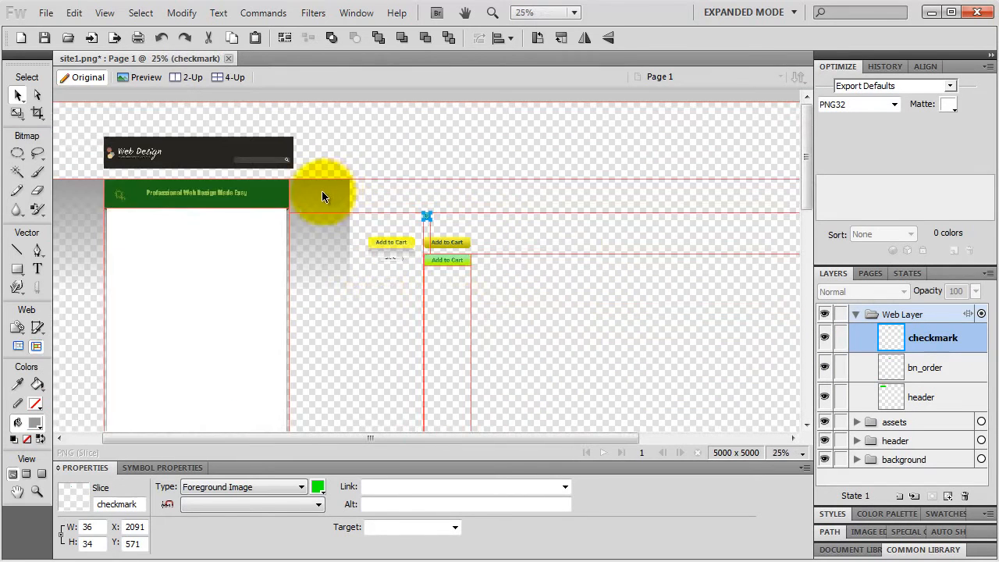
key("h")
left_click_drag(253, 223, 293, 177)
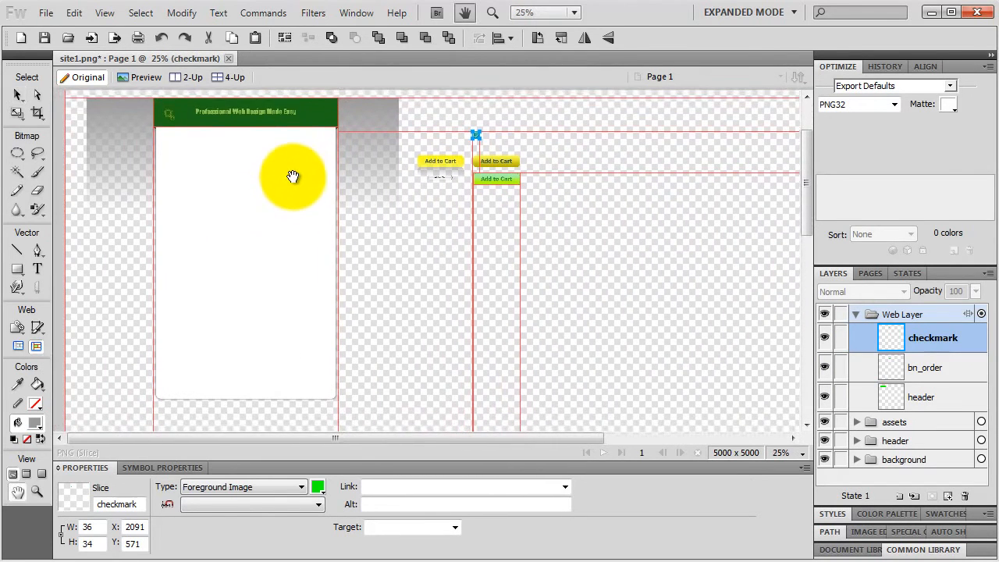
key("v")
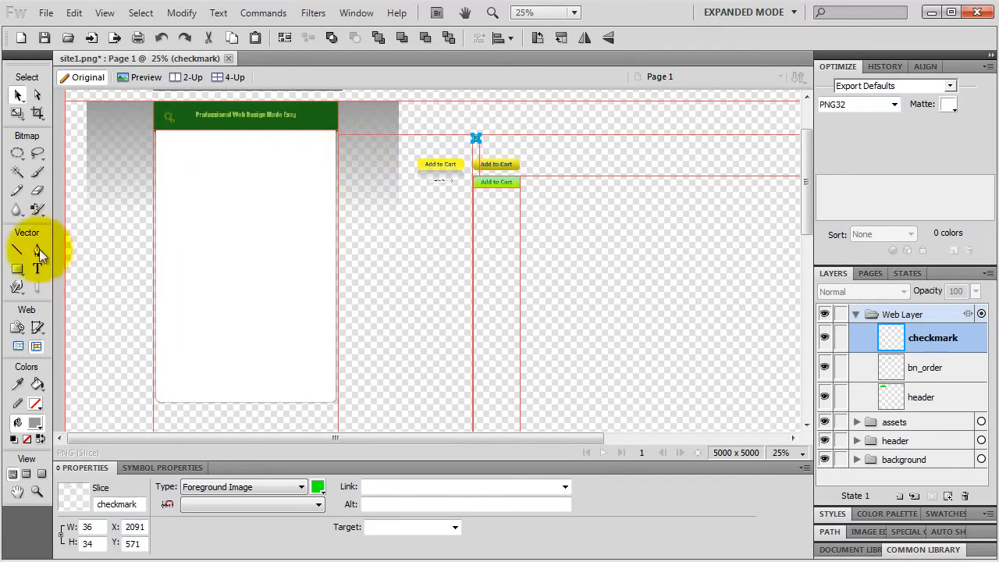
left_click(36, 329)
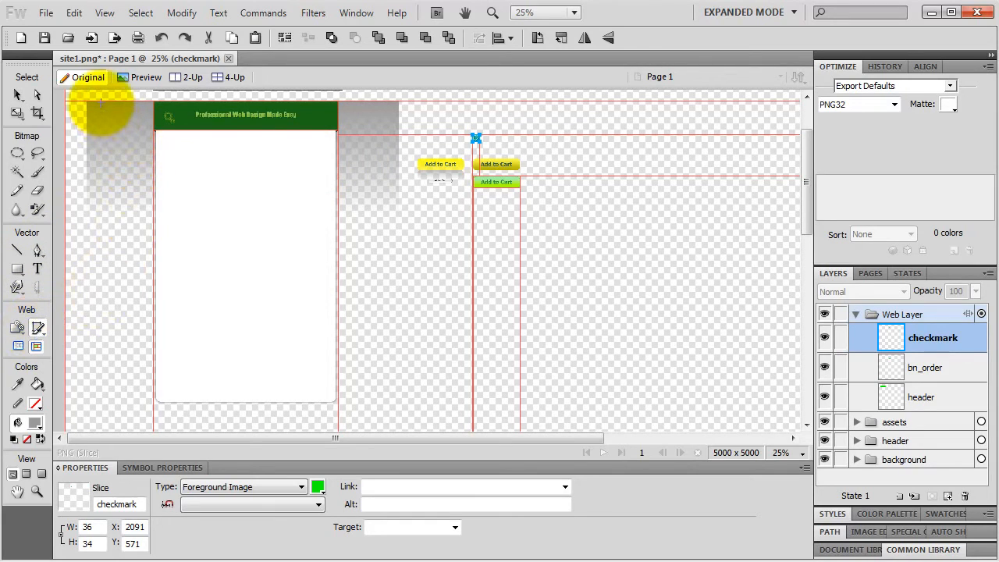
left_click_drag(100, 100, 119, 228)
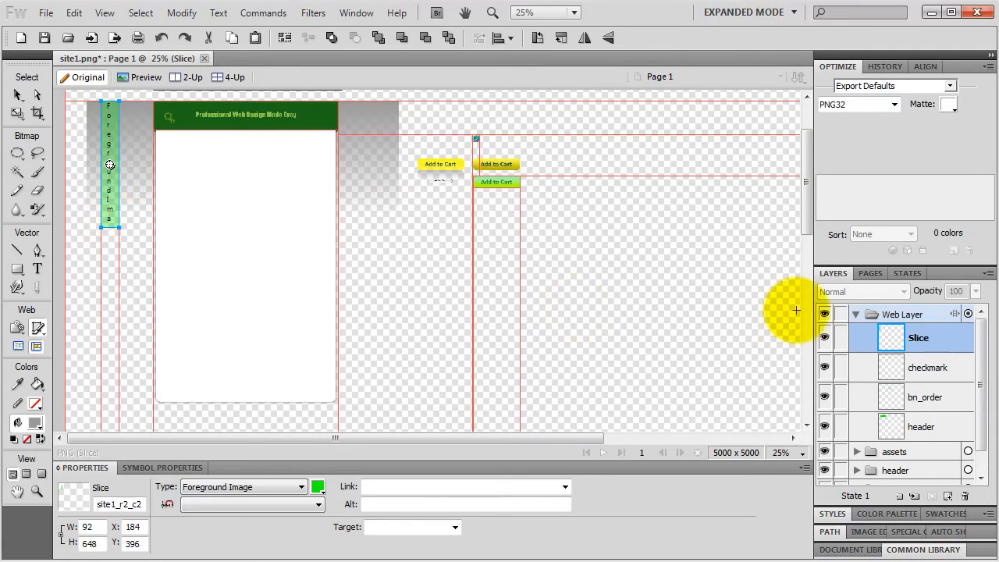
Step: Check the height of the locked grey gradient rectangle in the background layer, keeping it locked
left_click(856, 314)
left_click(856, 370)
scroll(866, 390, "down", 1)
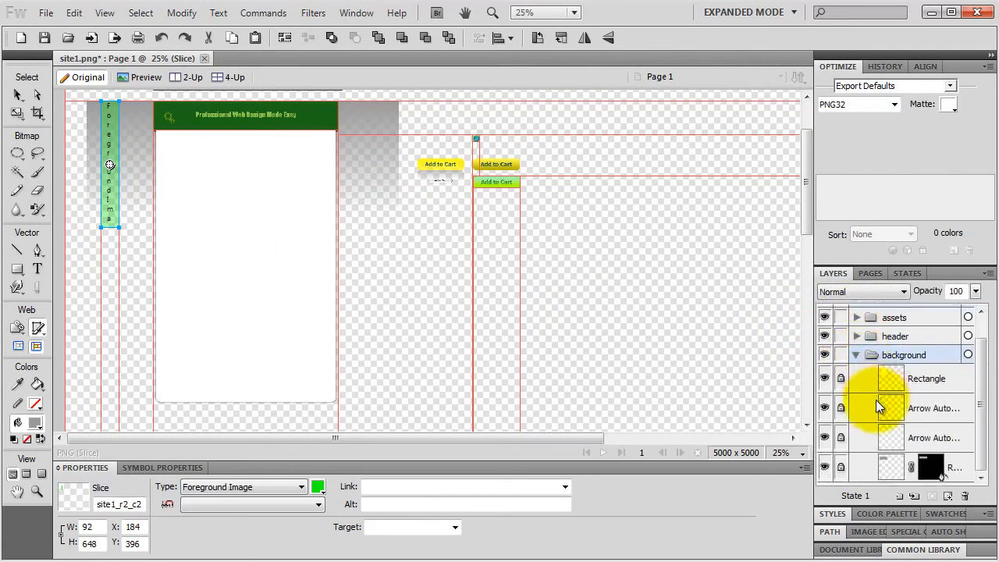
left_click(845, 466)
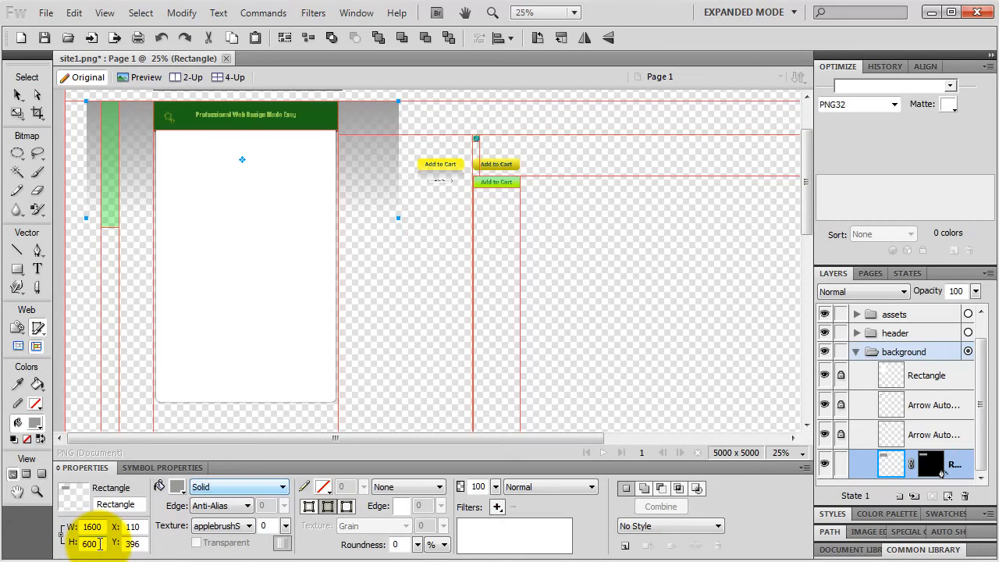
left_click(841, 464)
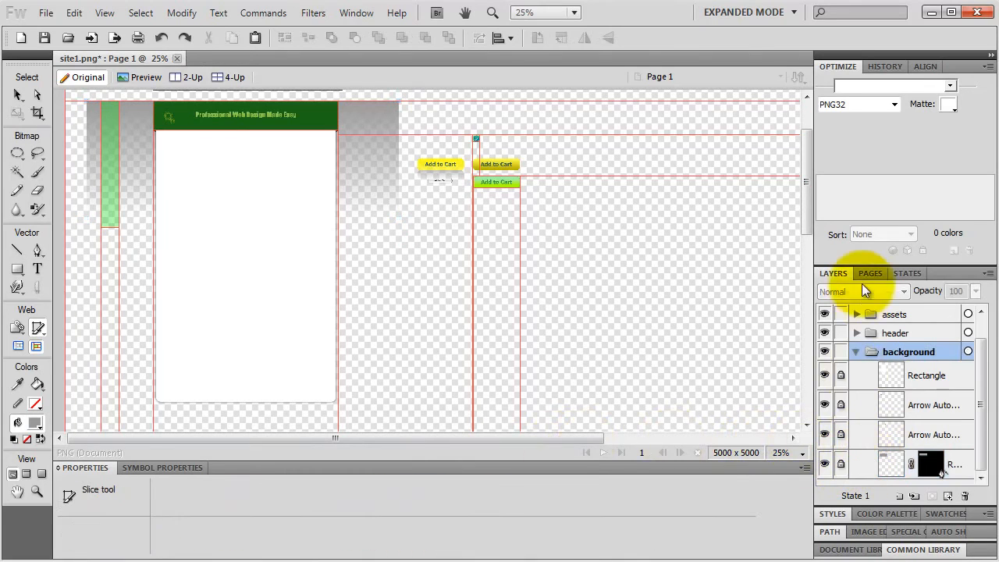
left_click(855, 351)
left_click(857, 314)
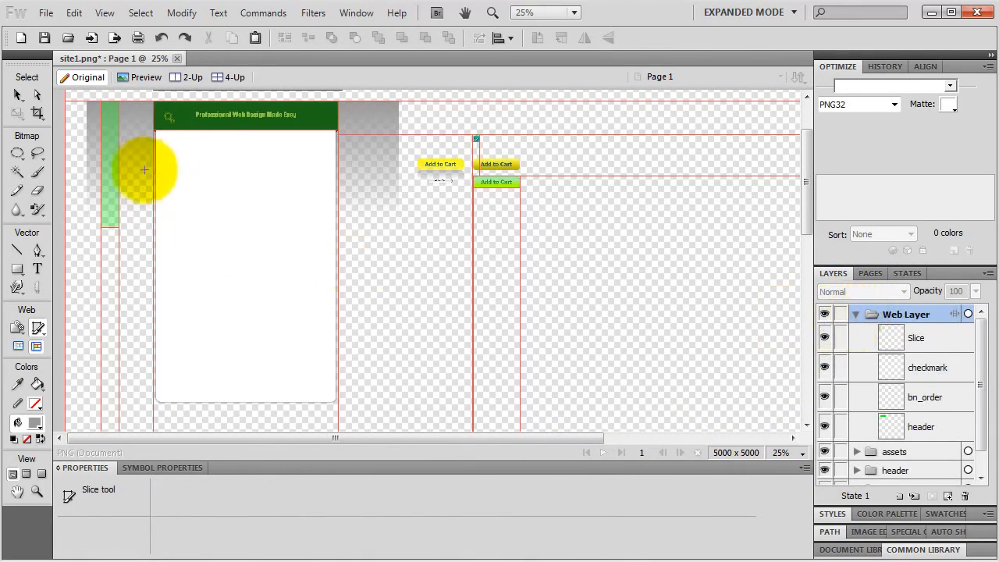
Step: Resize the gradient slice to 600 px high and 1 px wide, with proportions unconstrained for the width
left_click(18, 95)
left_click(105, 159)
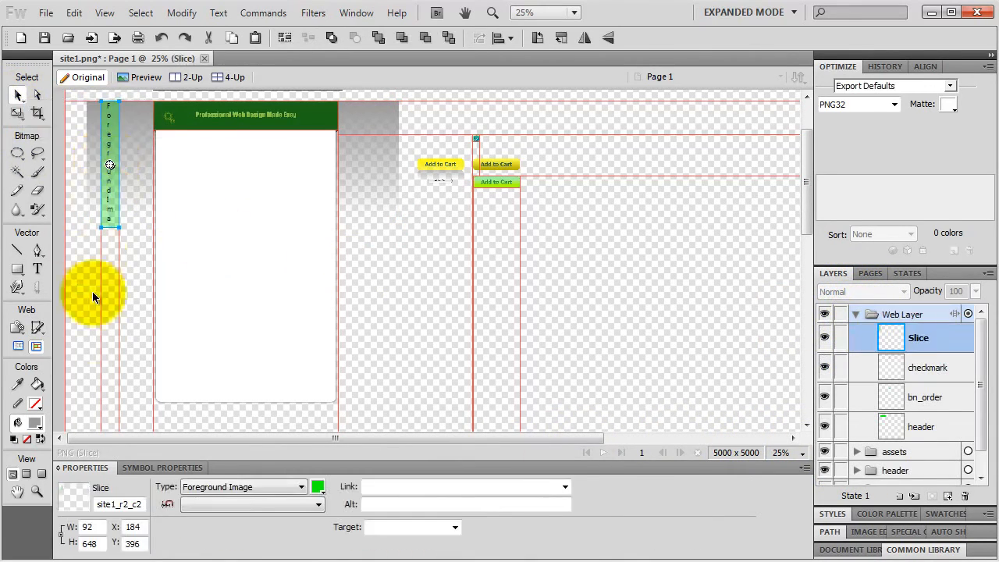
double_click(97, 544)
type("600")
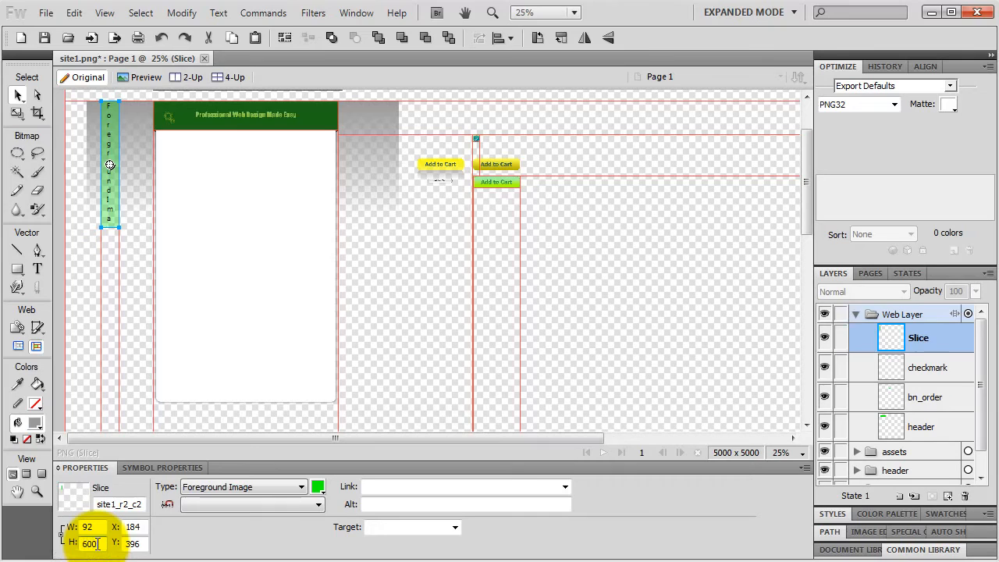
key("Return")
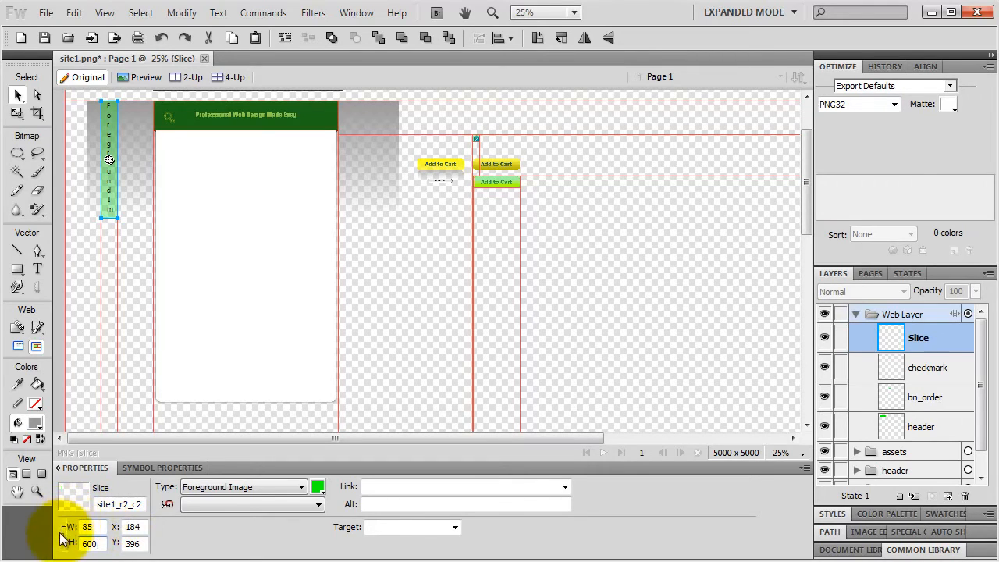
double_click(88, 526)
type("1")
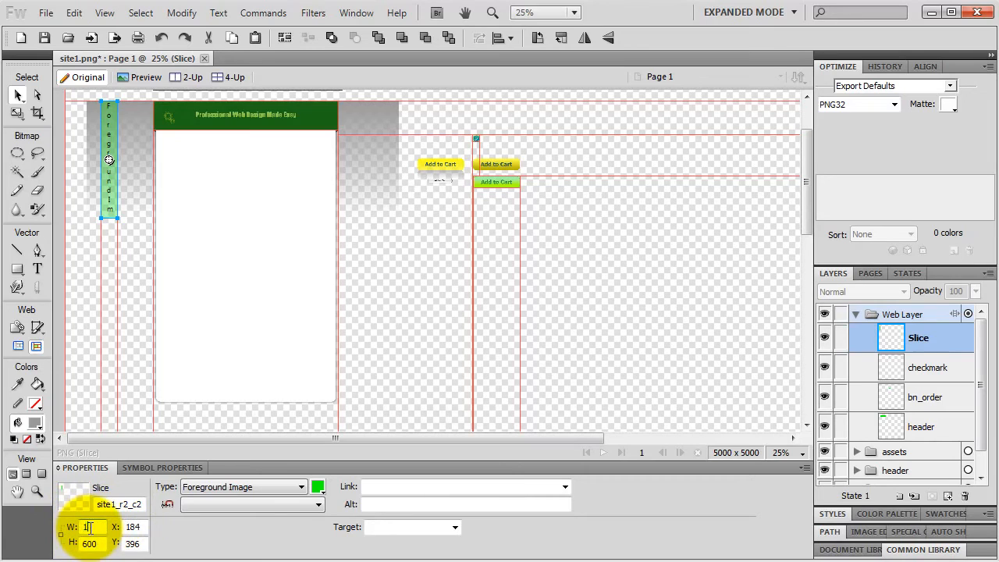
key("Return")
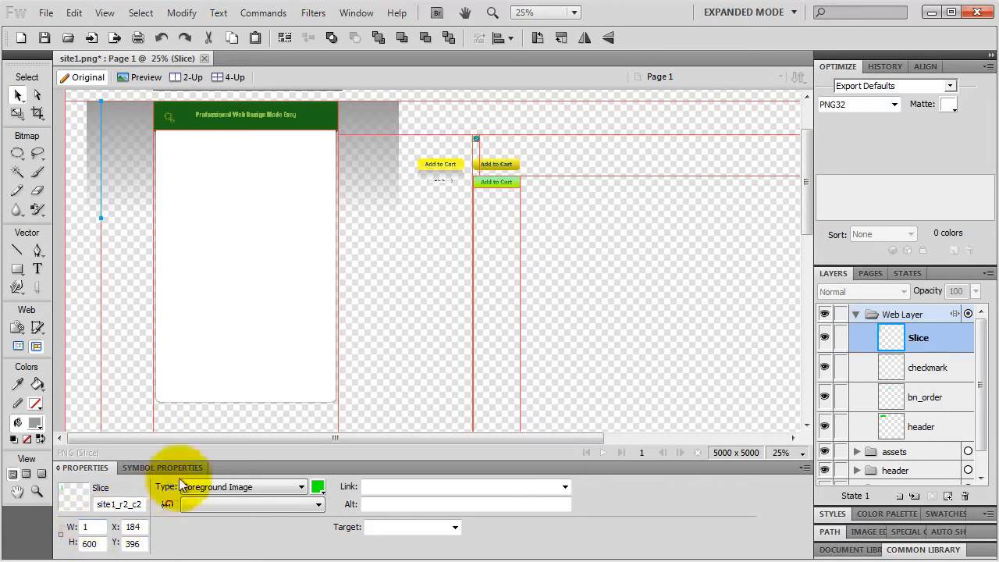
Step: Rename the 1 px gradient slice as bg_body and set its export format to PNG 24
double_click(921, 339)
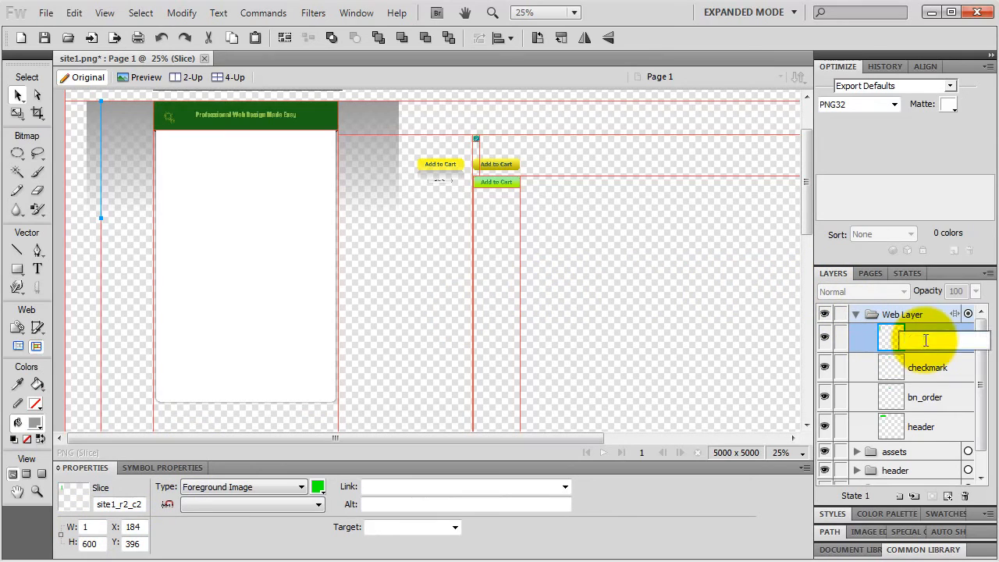
type("bg_body")
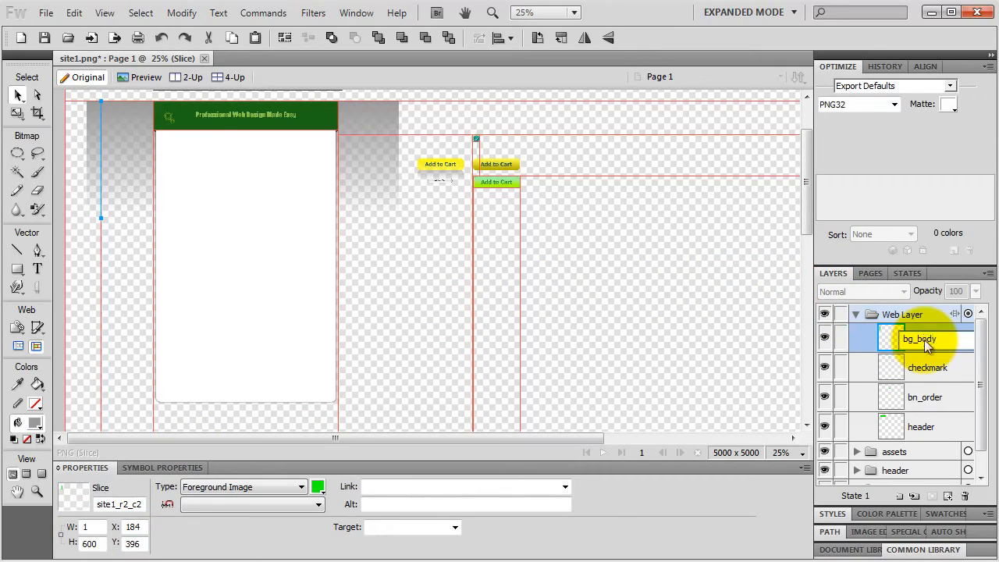
key("Return")
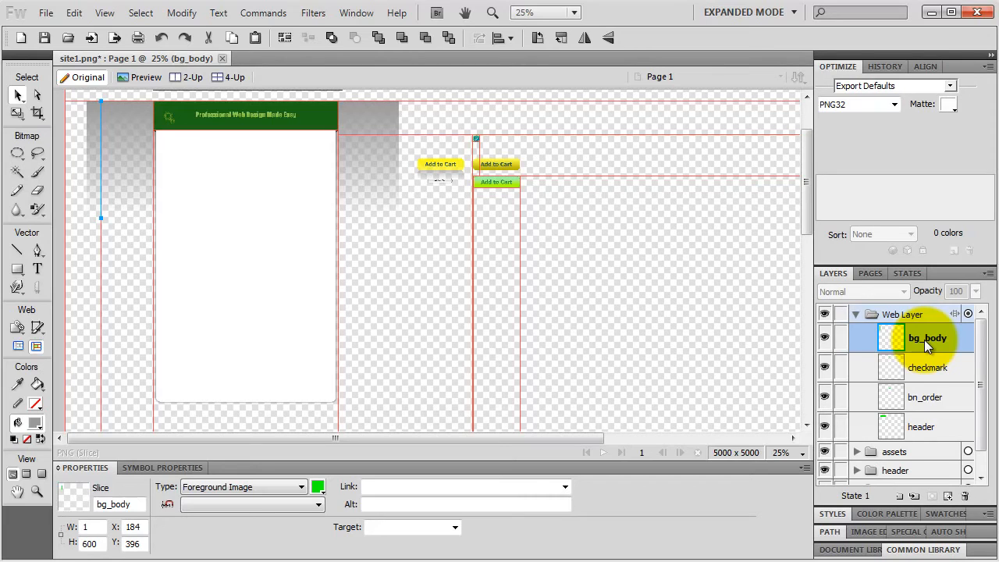
left_click(896, 105)
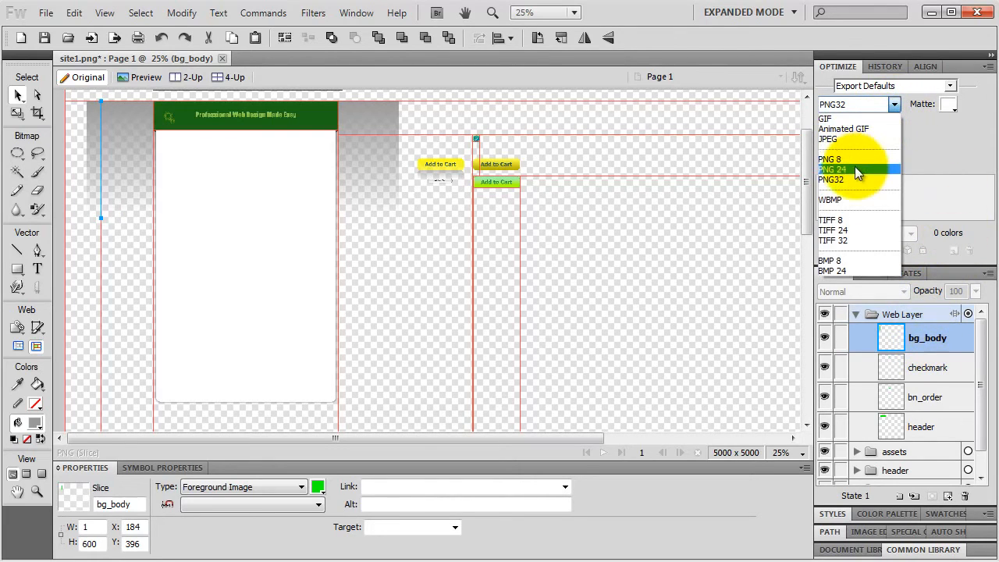
left_click(855, 169)
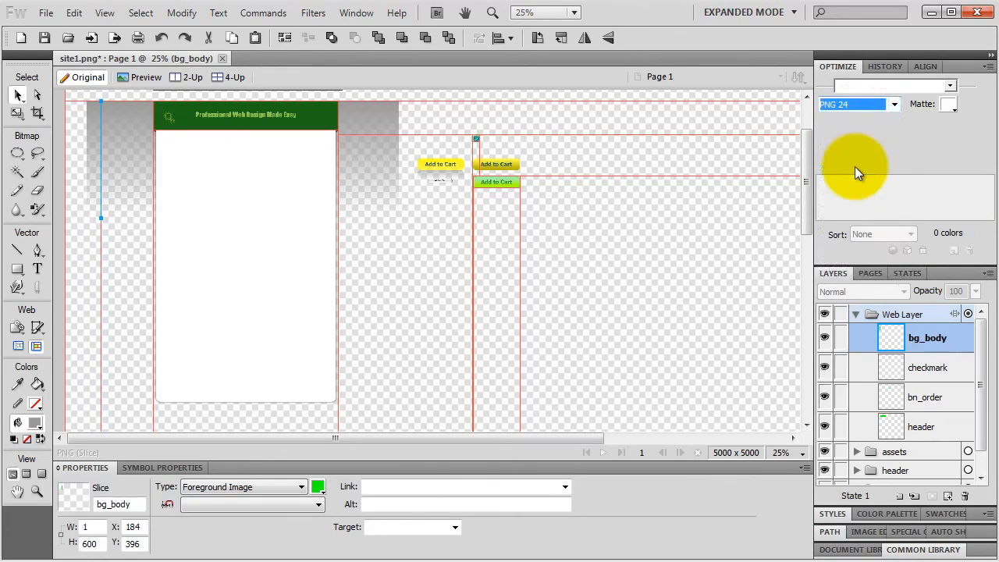
Step: Export only the selected bg_body slice as images only into the images folder
left_click_drag(112, 130, 86, 148)
key("ctrl+=")
key("ctrl+=")
key("ctrl+=")
key("ctrl+=")
key("ctrl+=")
key("ctrl+=")
key("ctrl+=")
key("ctrl+=")
key("ctrl+=")
key("ctrl+=")
key("ctrl+=")
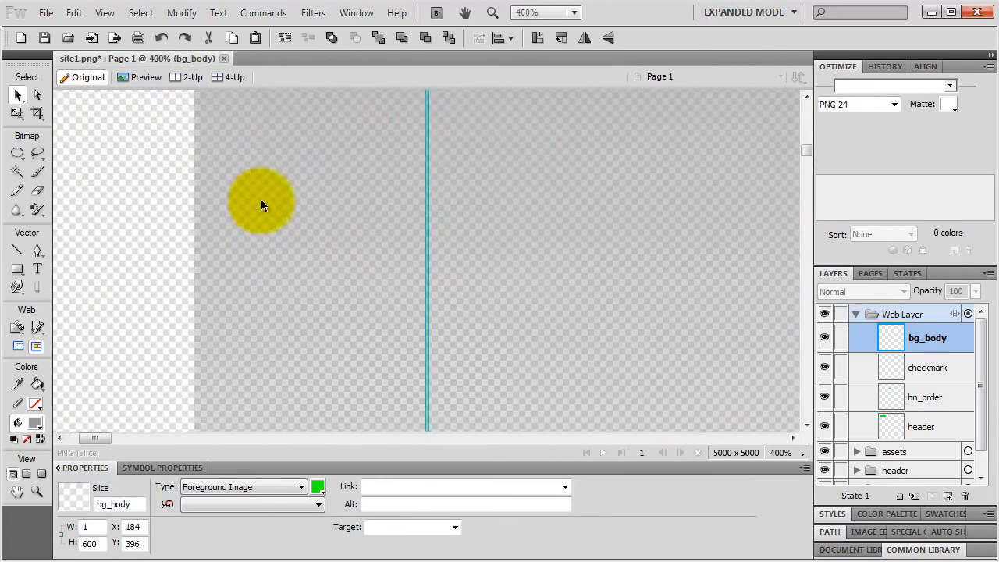
right_click(429, 215)
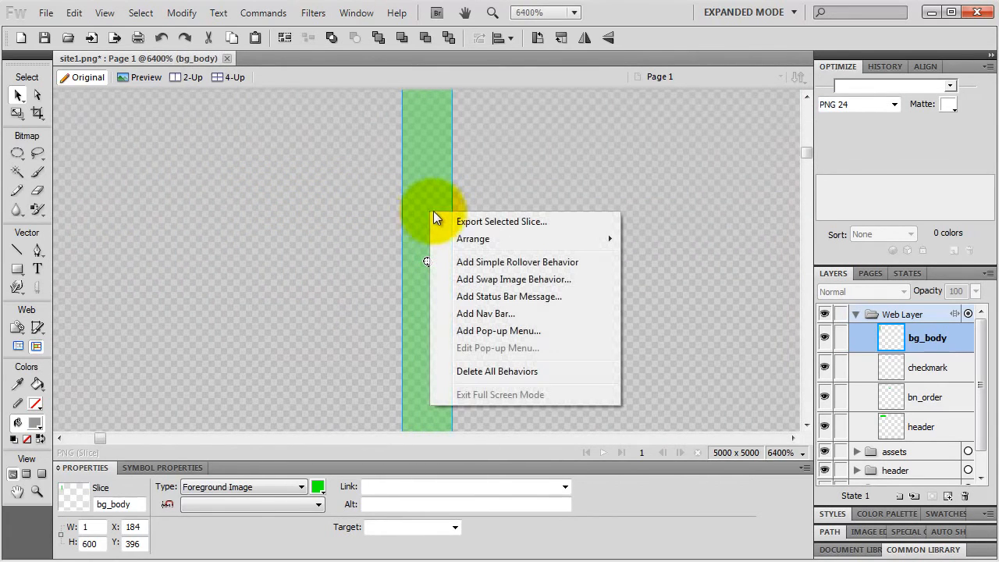
left_click(493, 222)
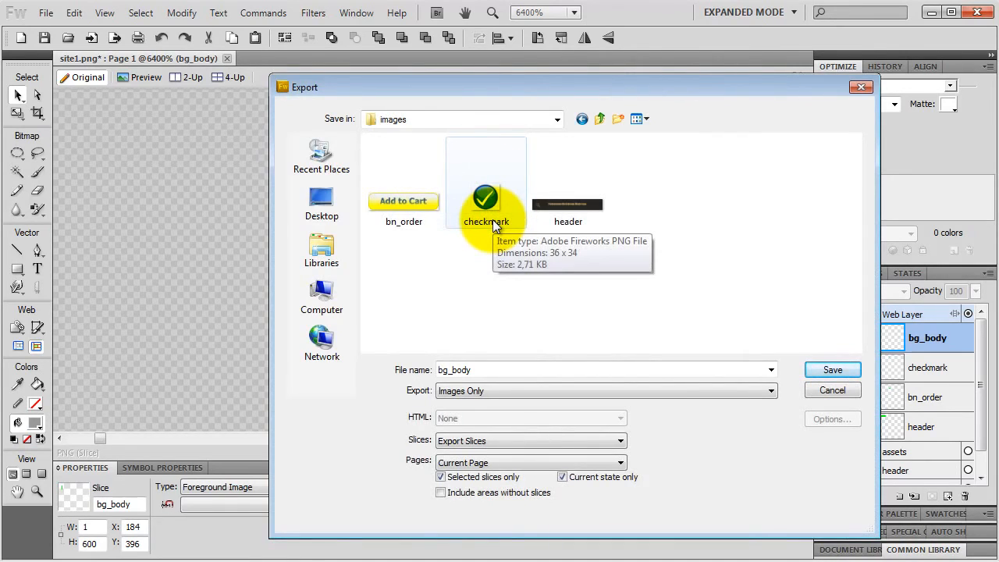
left_click(829, 370)
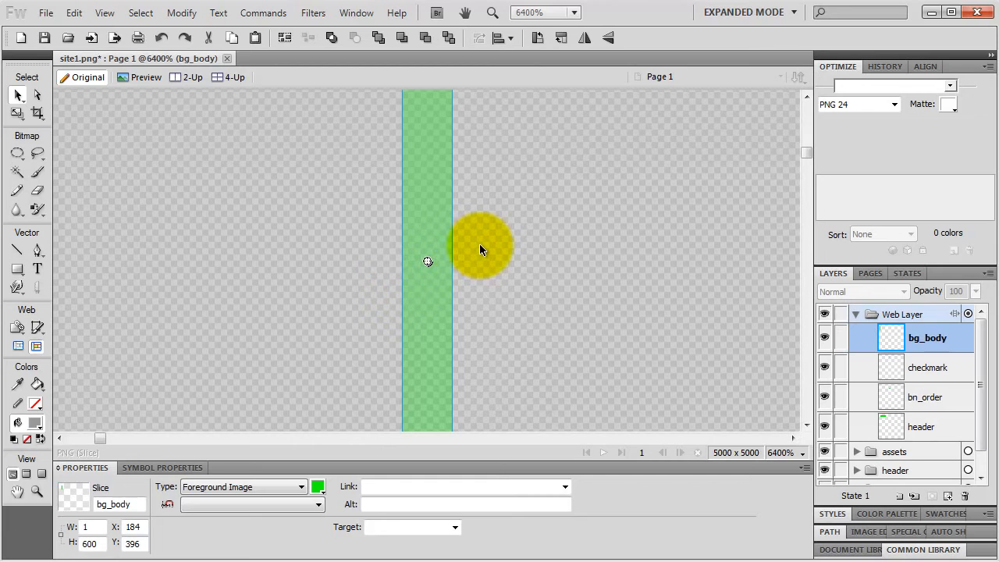
scroll(448, 242, "down", 8)
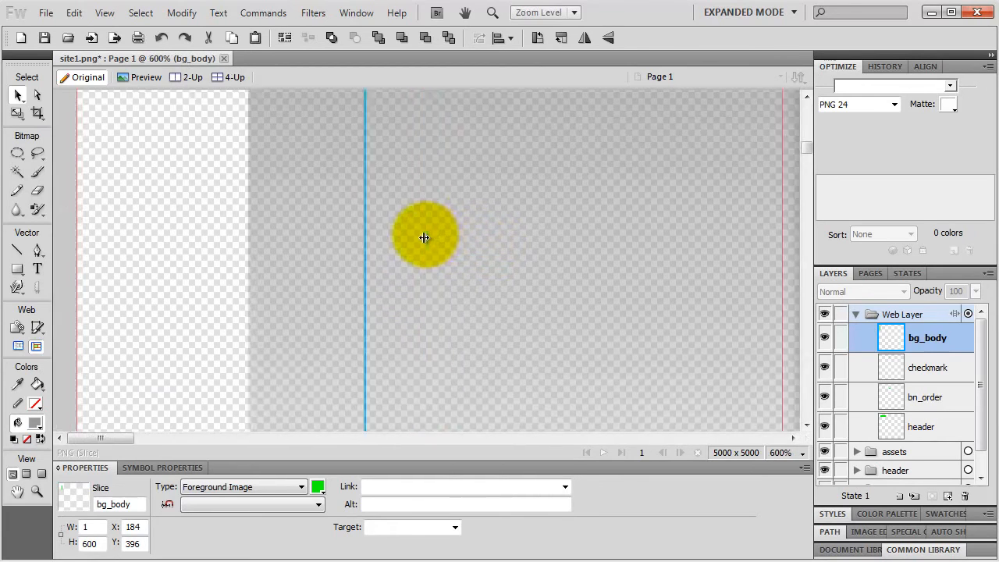
scroll(421, 234, "down", 2)
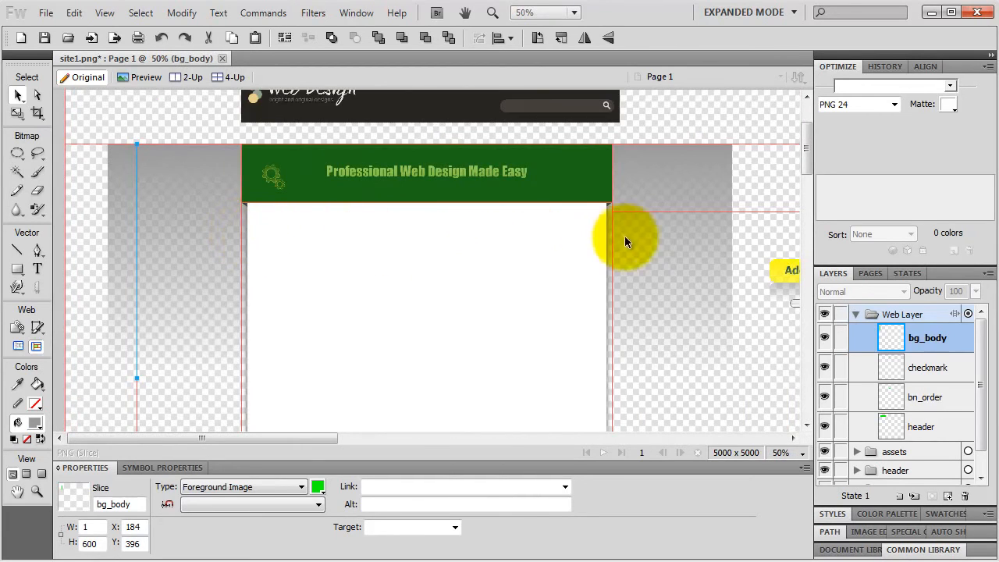
scroll(422, 296, "down", 1)
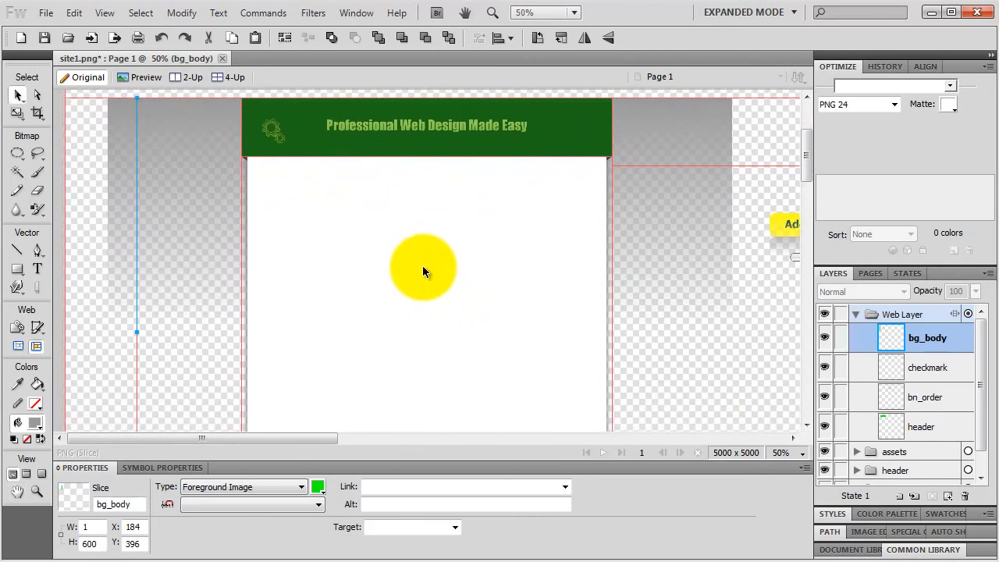
Step: Draw a slice about 950 px wide and 123 px high across the full width of the white container, including its side shadows
left_click(39, 326)
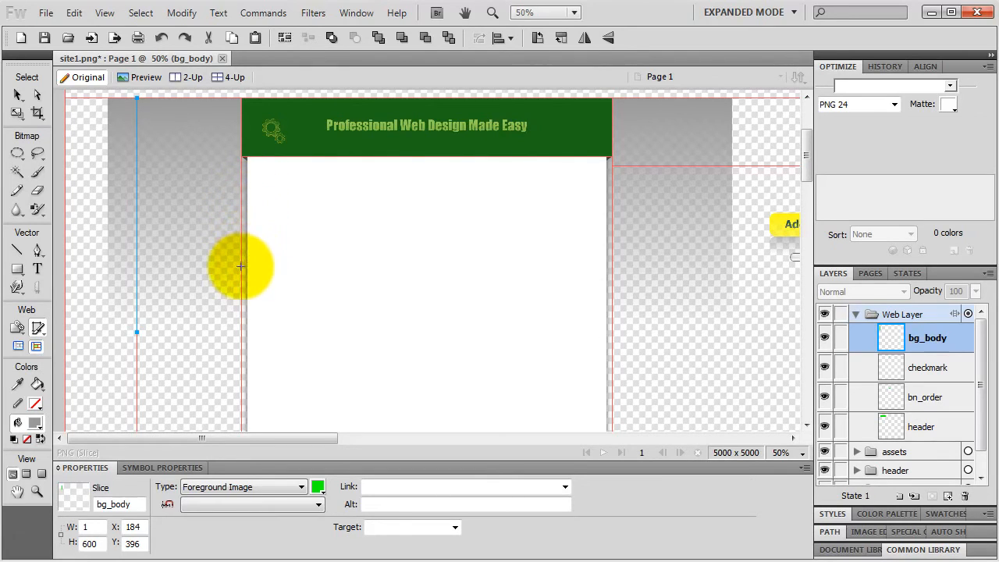
left_click_drag(242, 268, 614, 222)
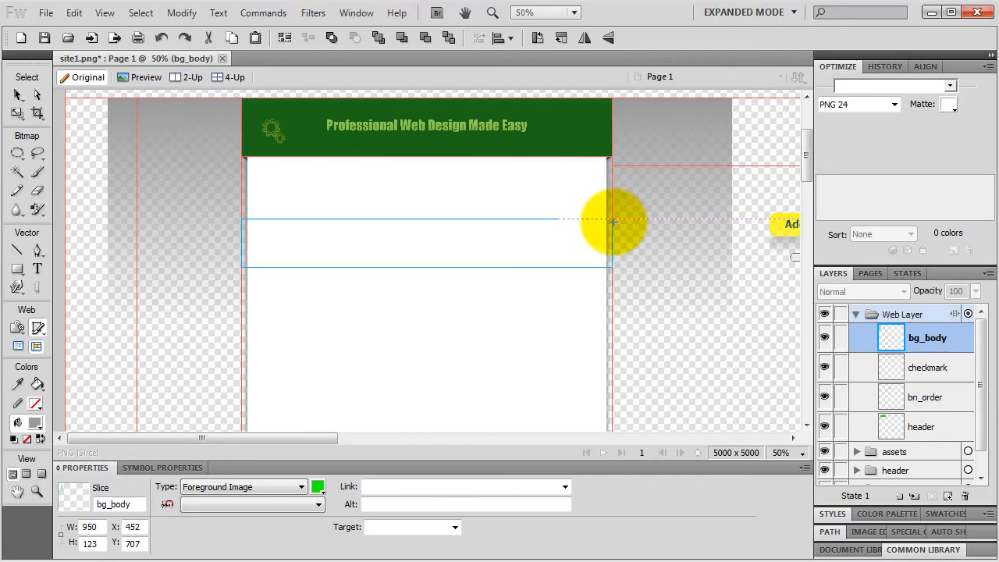
left_click_drag(613, 223, 614, 222)
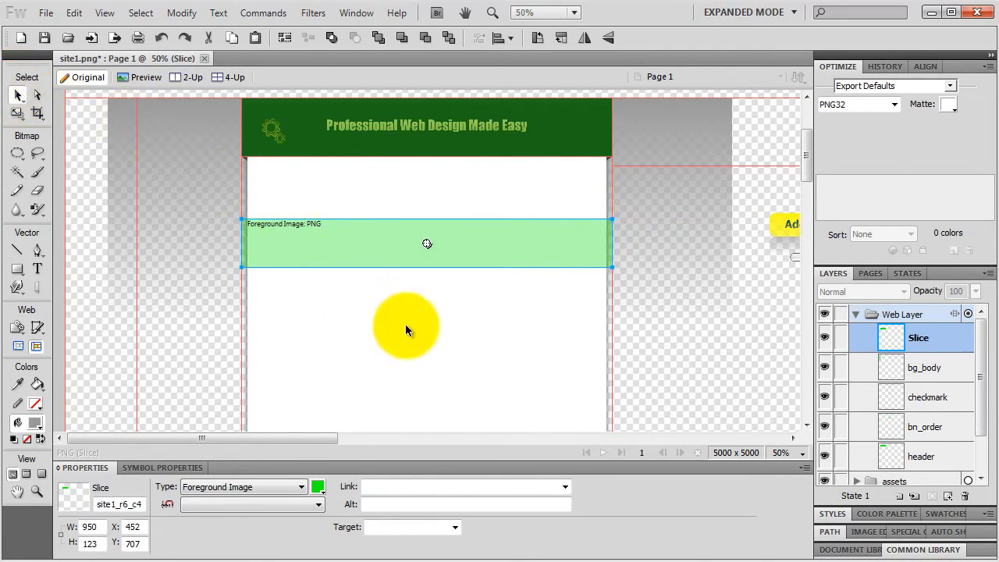
Step: Move the new container slice straight down to Y 1629, just above the container's rounded bottom
key("h")
left_click_drag(390, 344, 388, 210)
key("v")
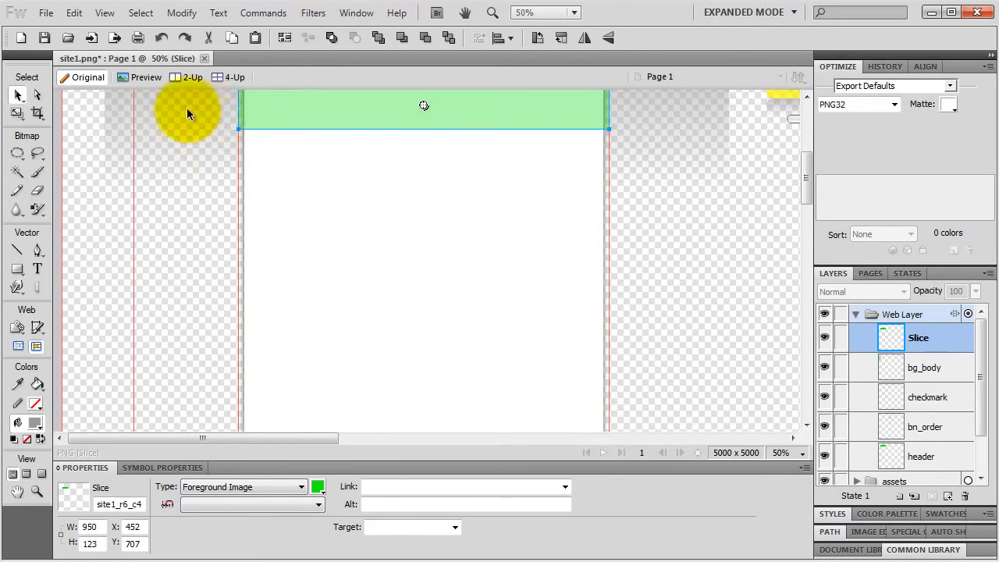
left_click_drag(307, 107, 290, 201)
key("space")
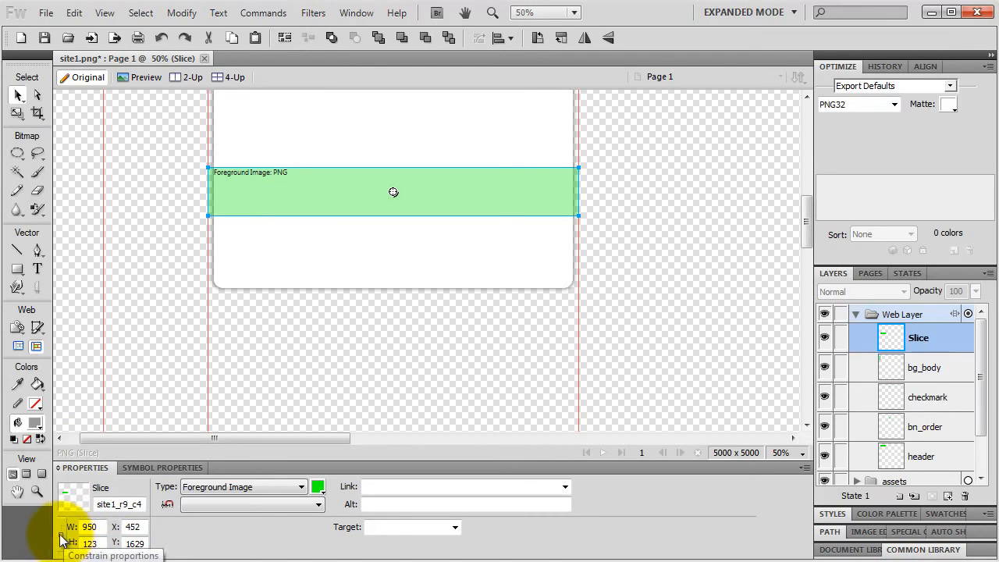
Step: Set the container slice's height to 1 px and rename it bg_container
double_click(101, 544)
type("1")
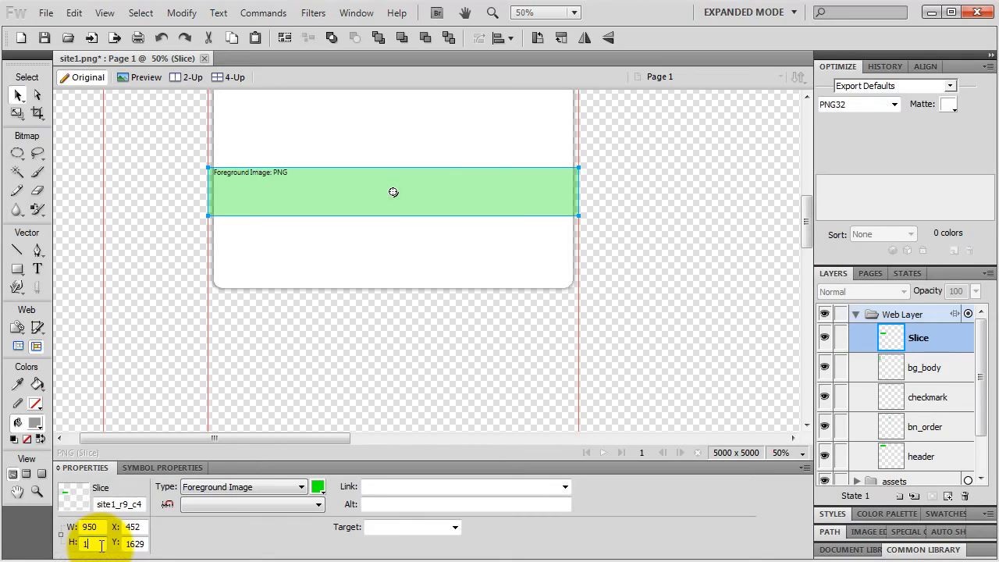
key("Return")
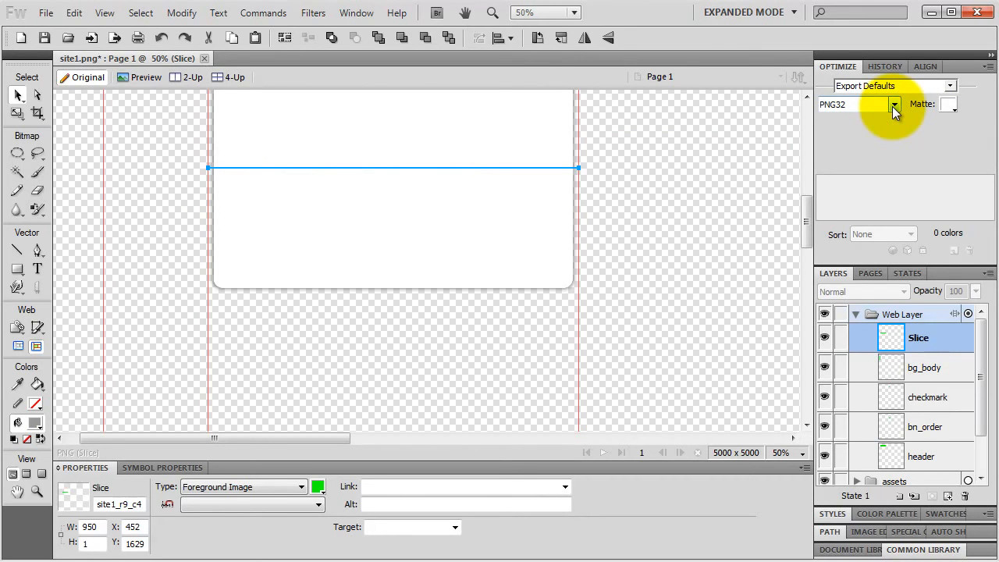
double_click(927, 337)
type("bg")
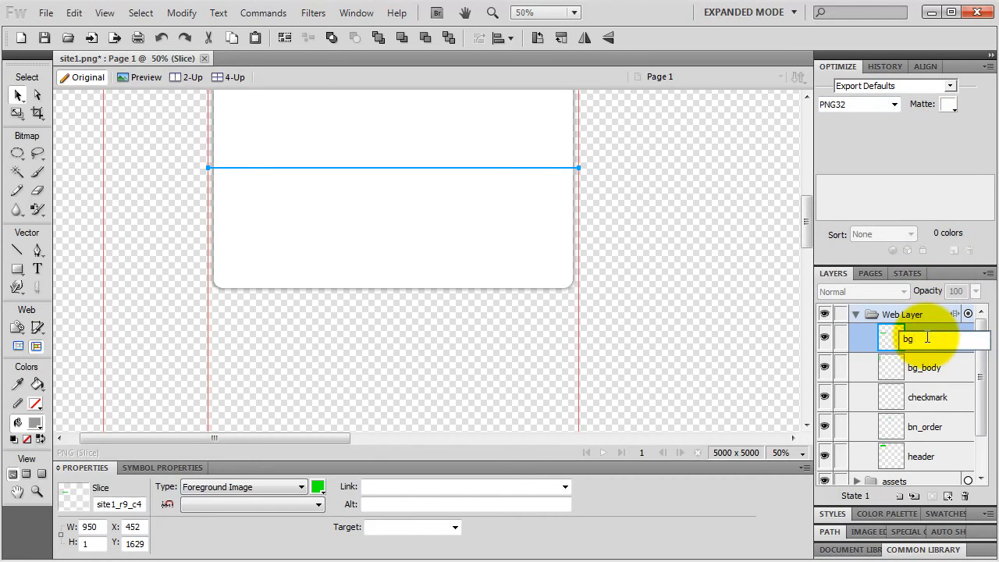
type("_container")
key("Return")
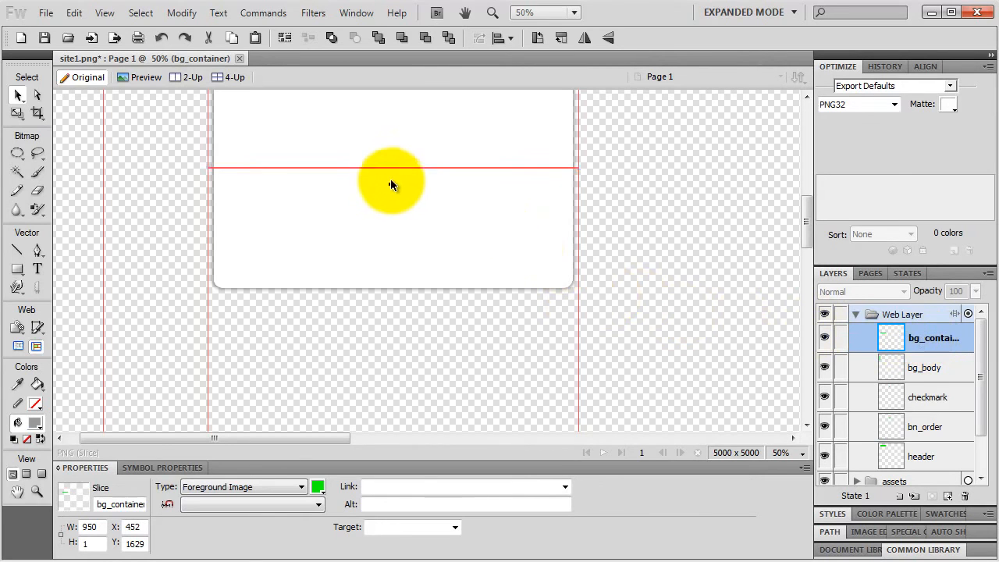
Step: Export only the selected bg_container slice as images only into the images folder
scroll(414, 153, "up", 10)
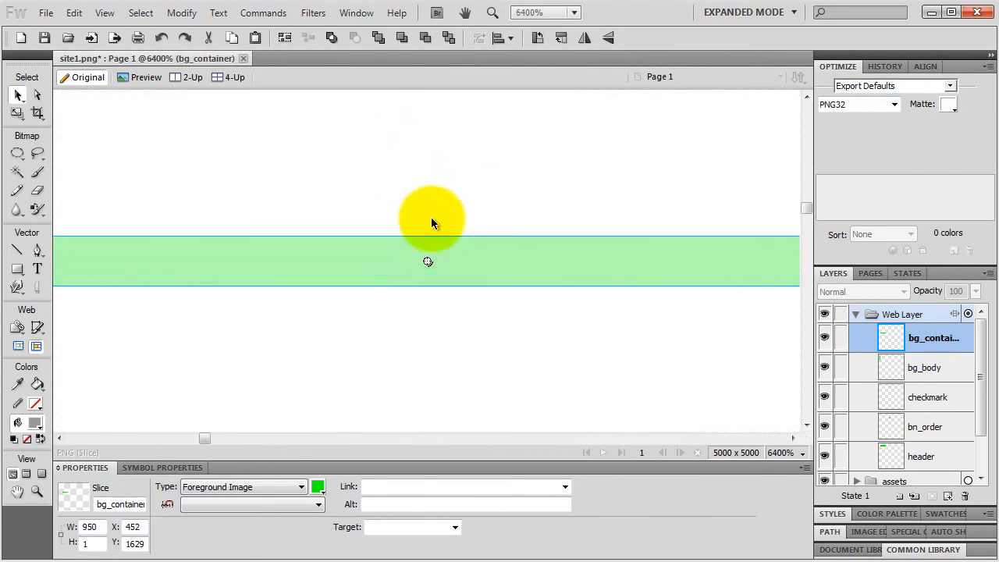
right_click(486, 271)
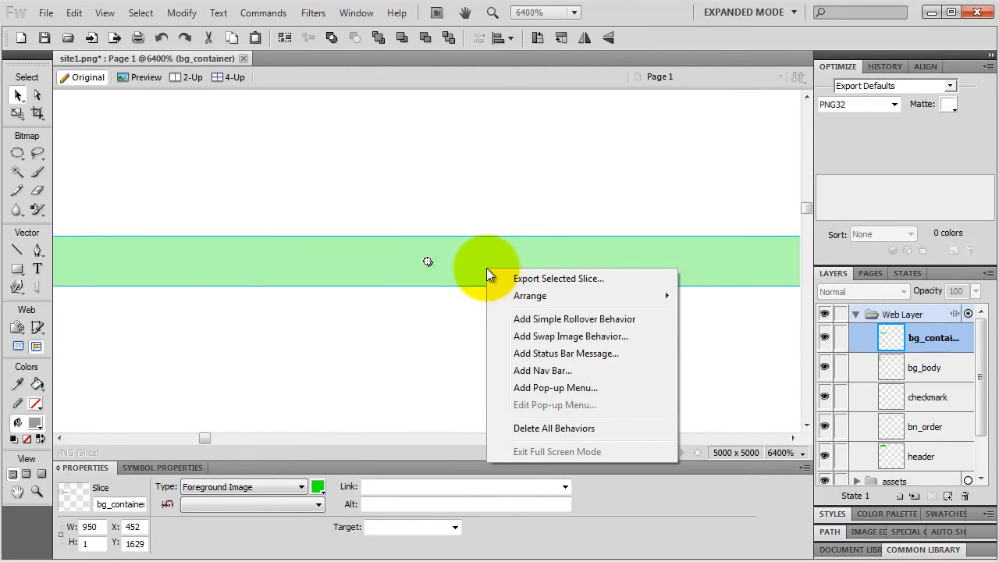
left_click(539, 279)
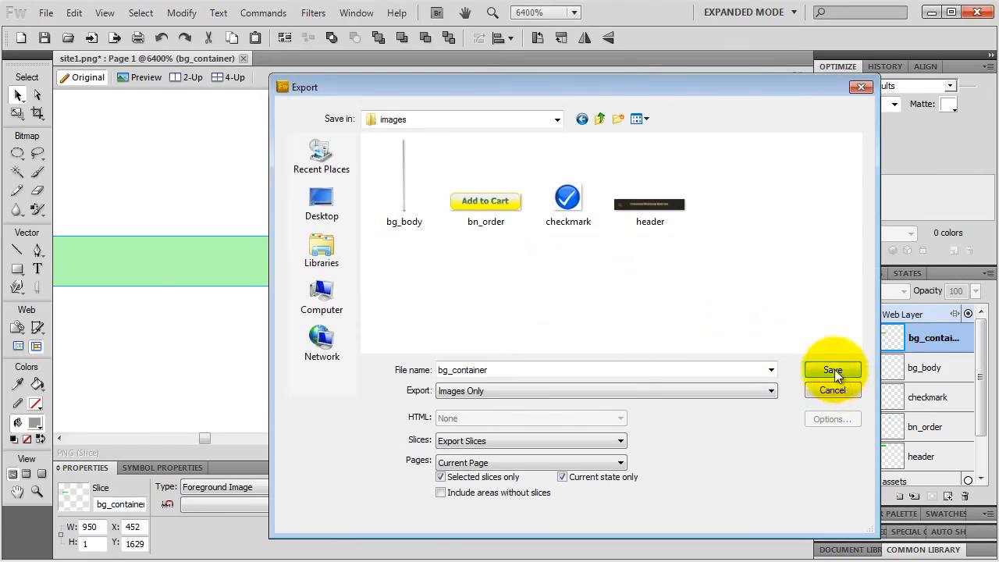
left_click(832, 369)
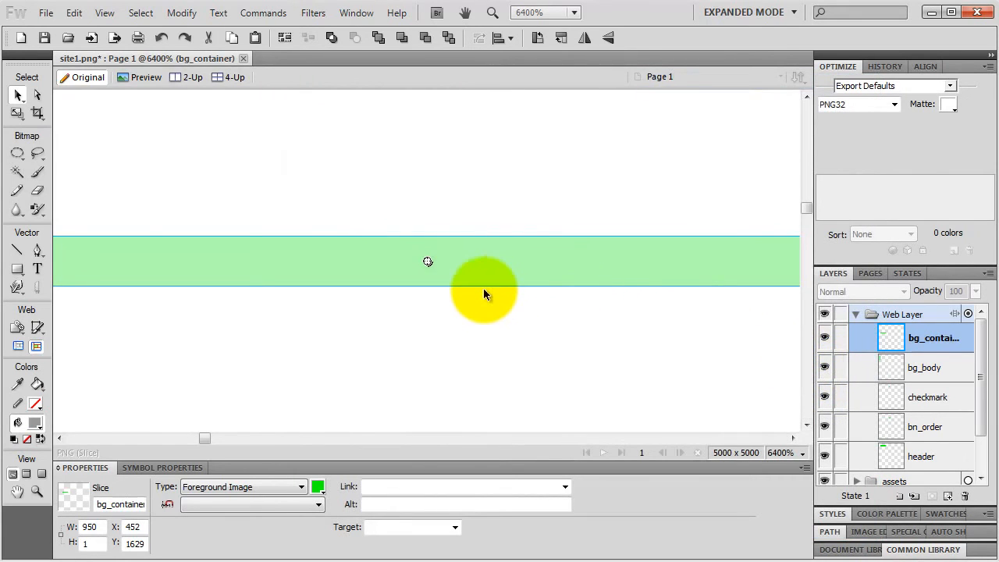
Step: Draw a slice about 950 px wide and 128 px high over the container's rounded bottom edge and shadow
key("ctrl+minus")
key("ctrl+minus")
key("ctrl+minus")
key("ctrl+minus")
key("ctrl+minus")
key("ctrl+minus")
key("ctrl+minus")
key("ctrl+minus")
key("ctrl+minus")
key("ctrl+minus")
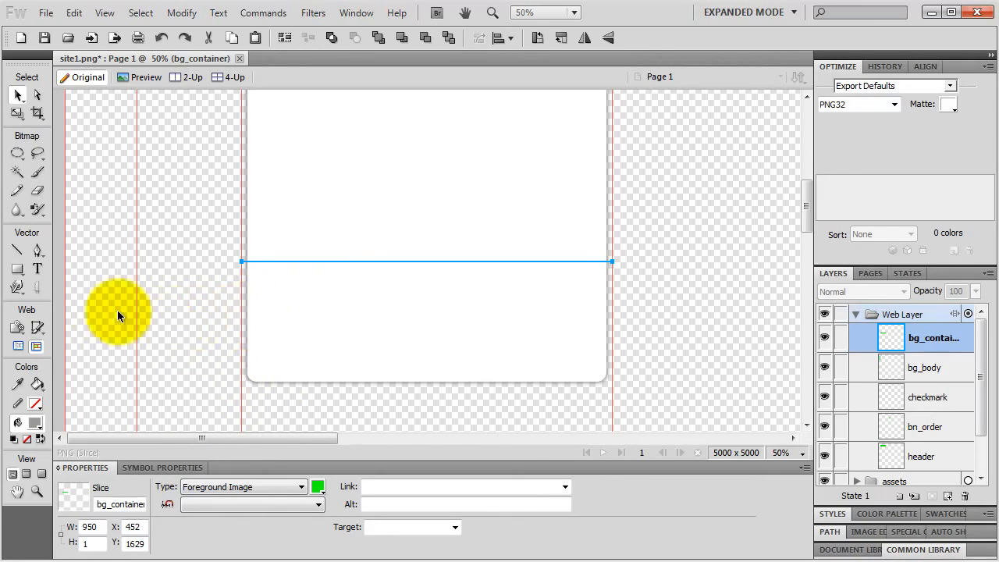
left_click(37, 329)
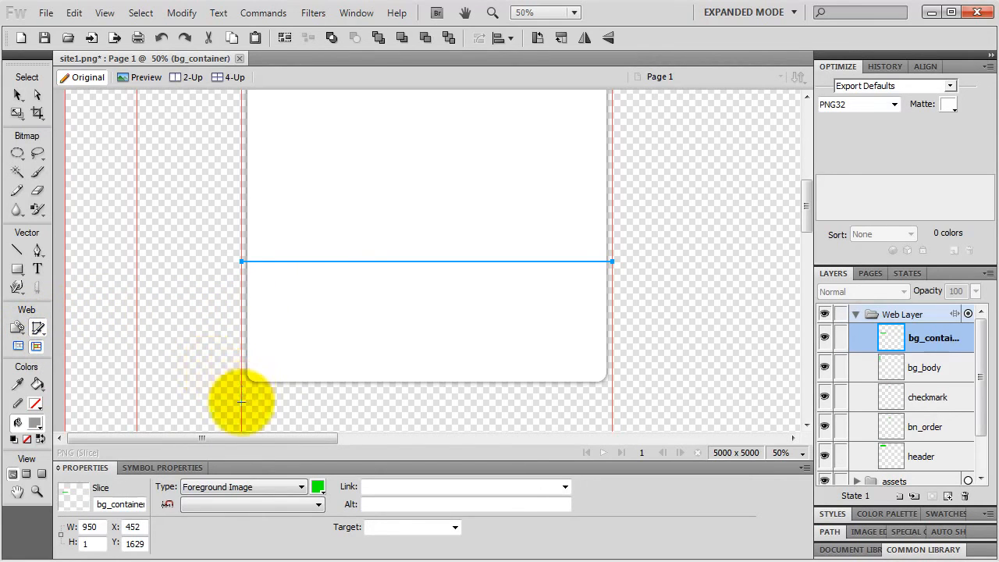
left_click_drag(241, 402, 612, 352)
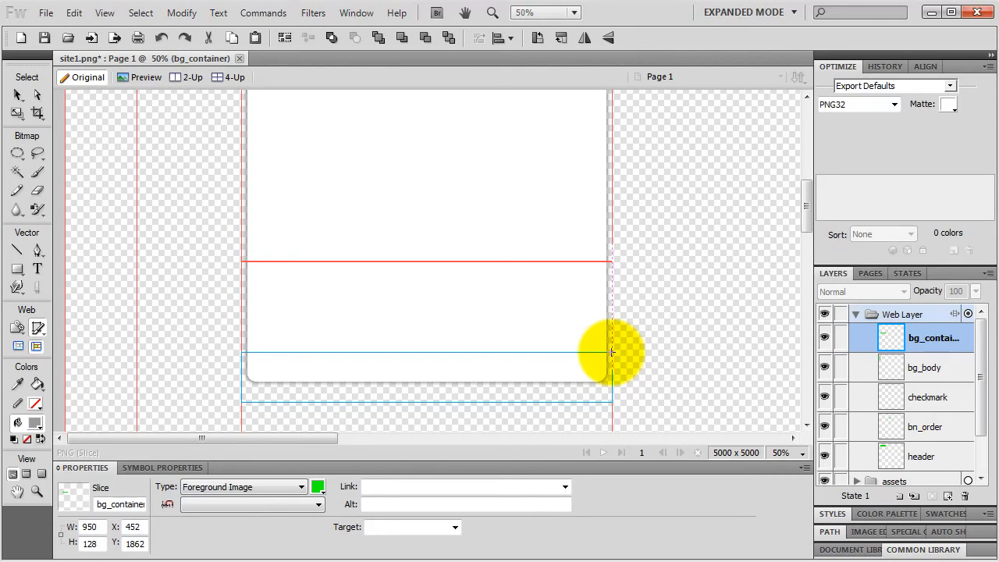
left_click_drag(611, 352, 611, 352)
left_click(18, 94)
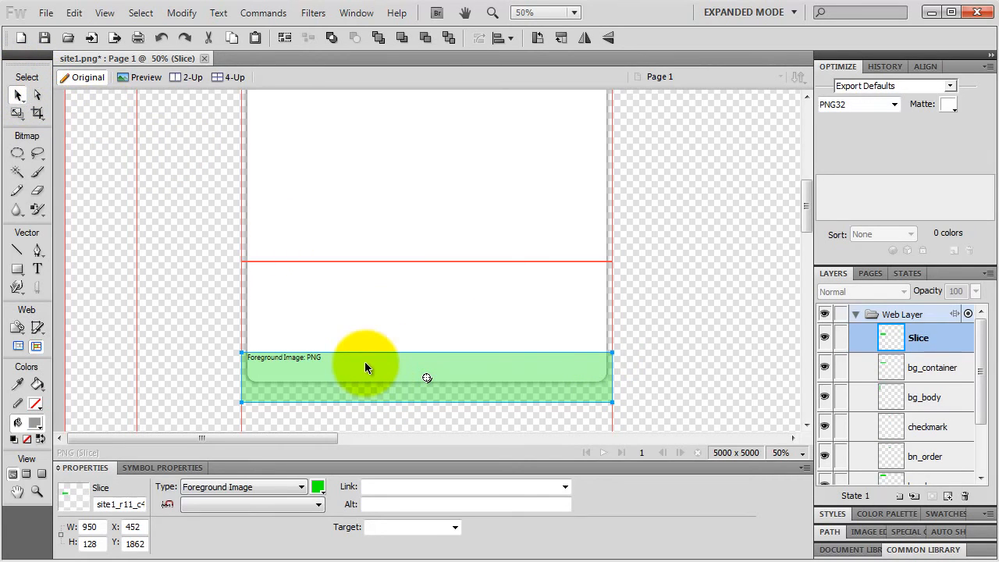
Step: Set the bottom slice's height to 120 px and move it up to Y 1838
left_click(94, 544)
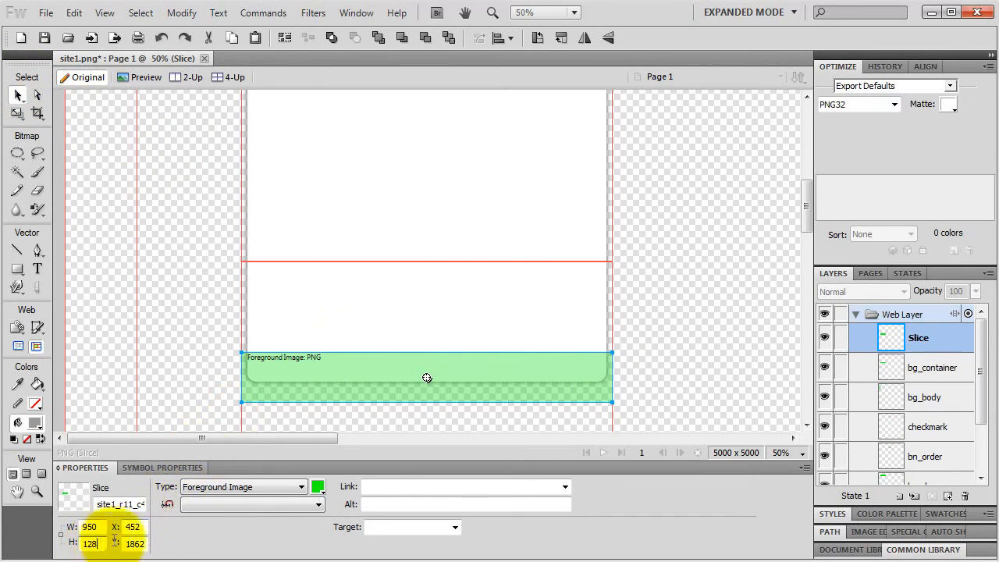
key("BackSpace")
type("0")
left_click(234, 507)
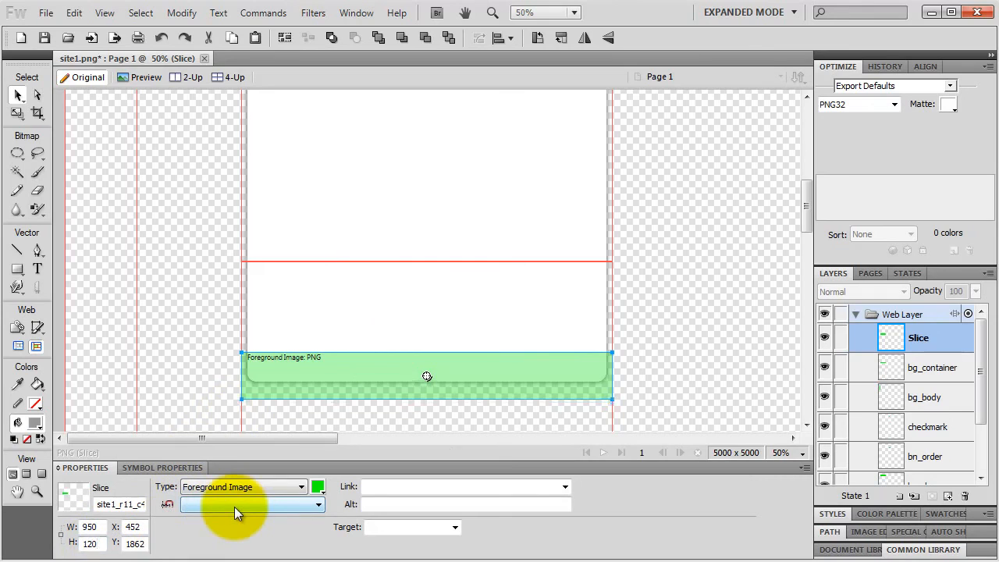
left_click_drag(348, 363, 347, 353)
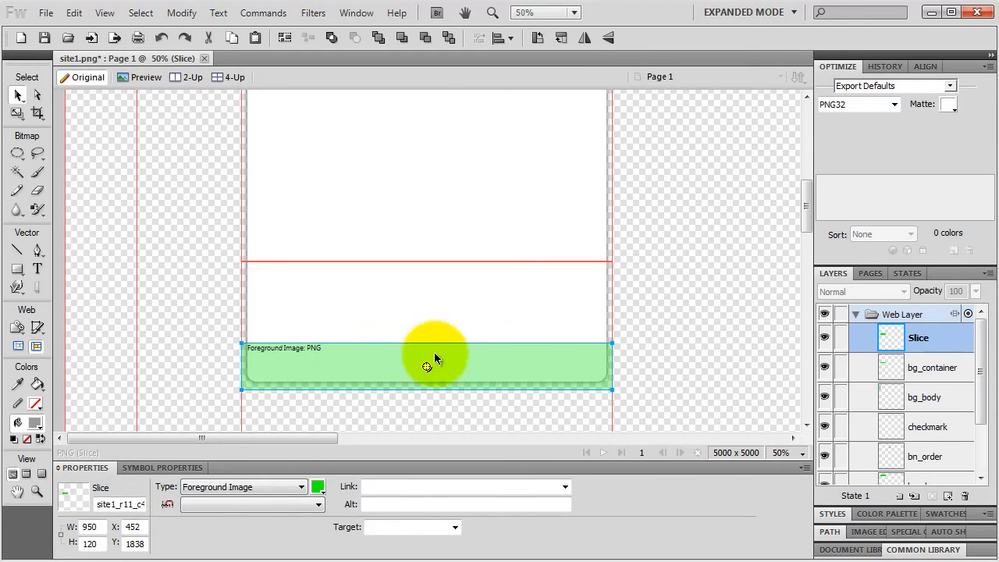
Step: Rename the bottom slice as bg_footer and set its export format to PNG 24
double_click(920, 341)
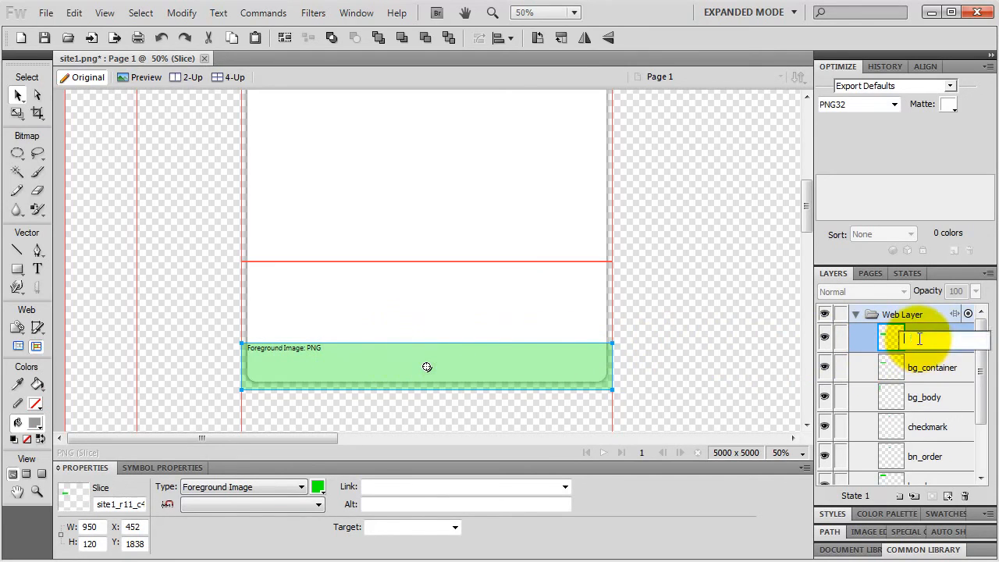
type("bg_")
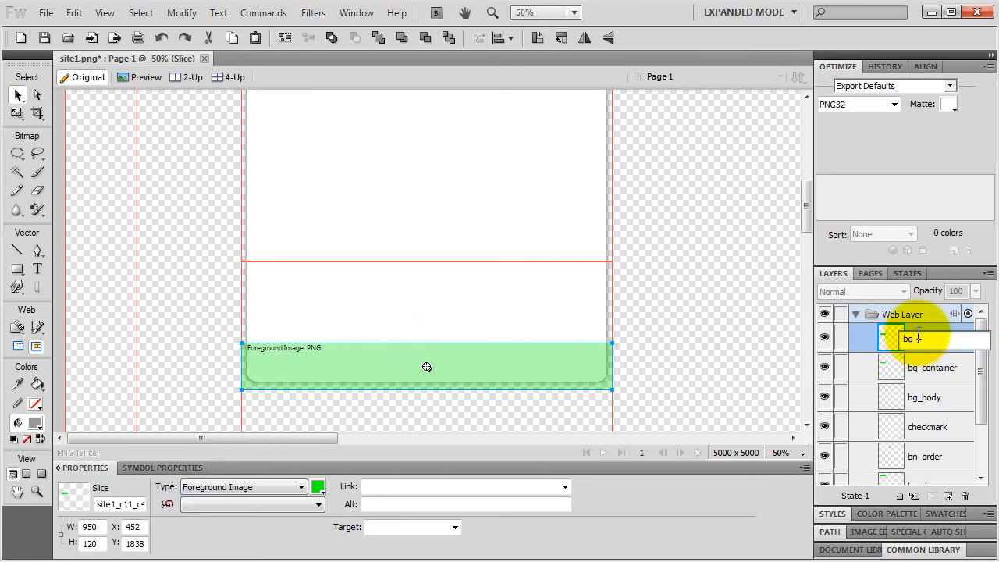
type("footer")
key("Return")
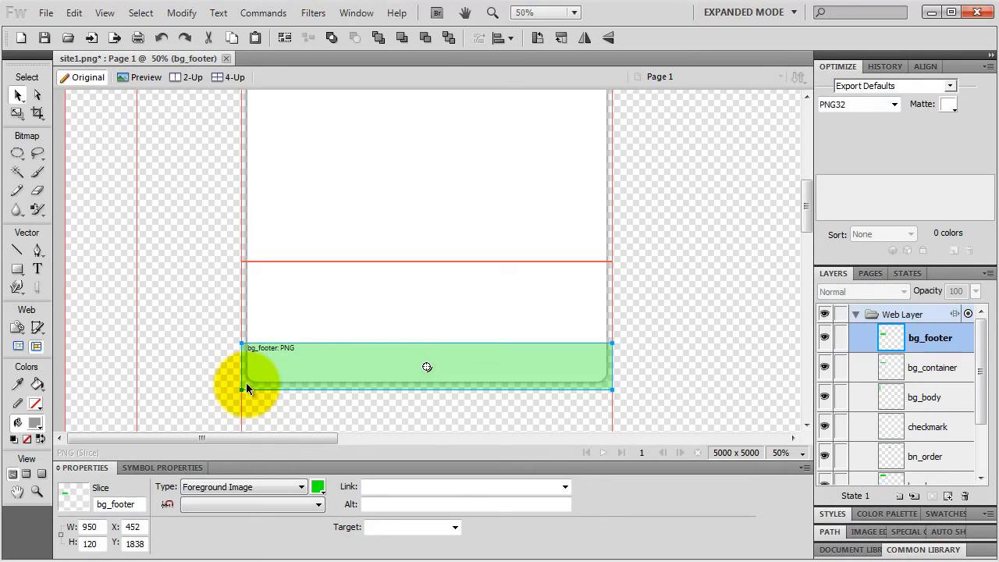
left_click(876, 105)
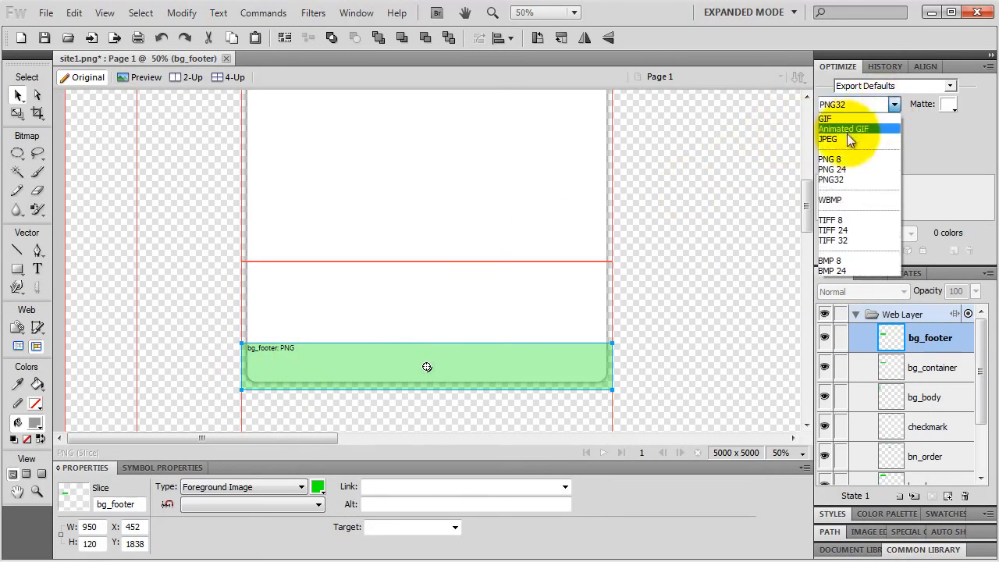
left_click(839, 168)
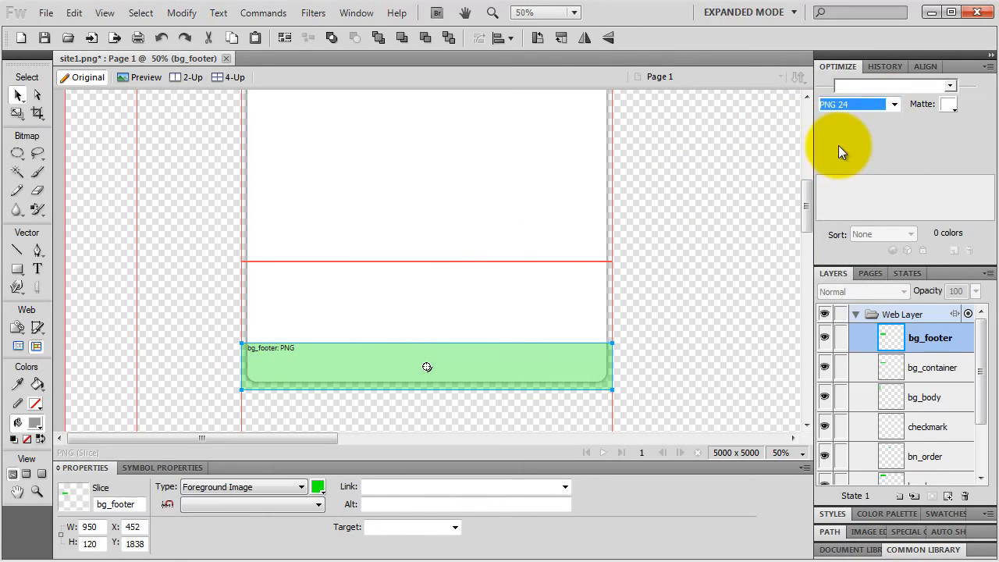
Step: Export only the selected bg_footer slice as images only into the images folder
right_click(482, 364)
left_click(528, 368)
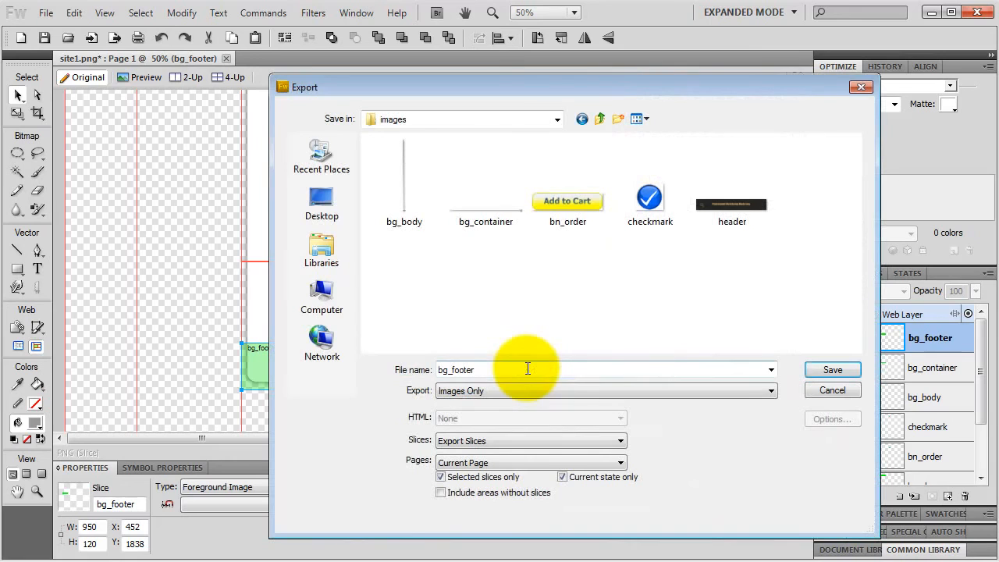
left_click(829, 368)
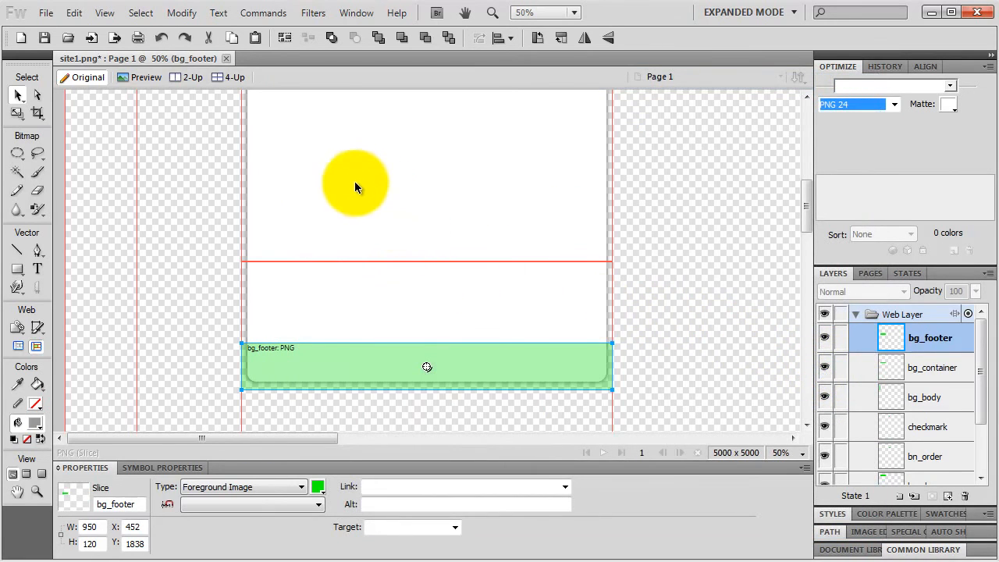
Step: Draw a slice about 950 px wide and 192 px high over the header banner and the top edge of the white container
key("space")
left_click_drag(408, 147, 407, 285)
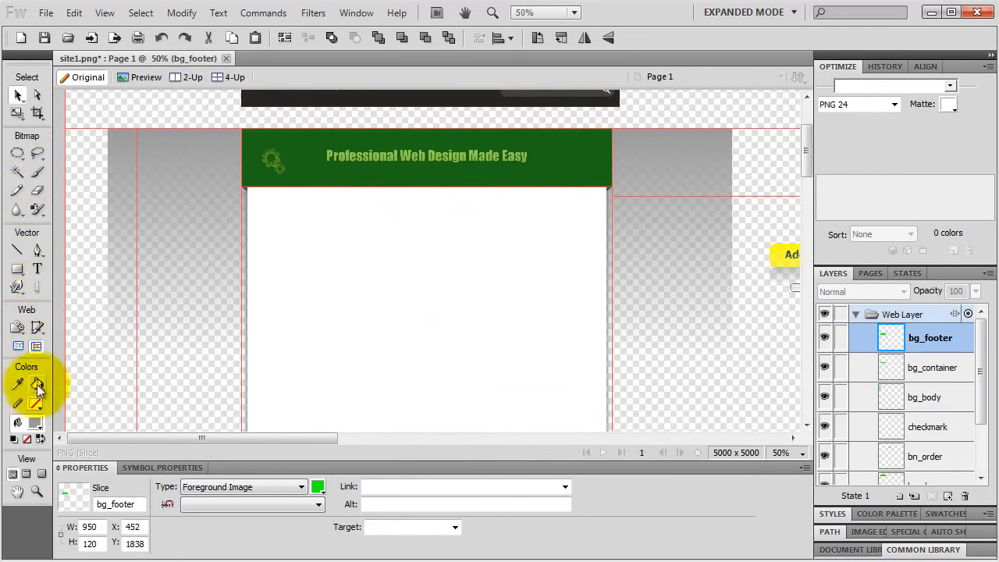
left_click(37, 327)
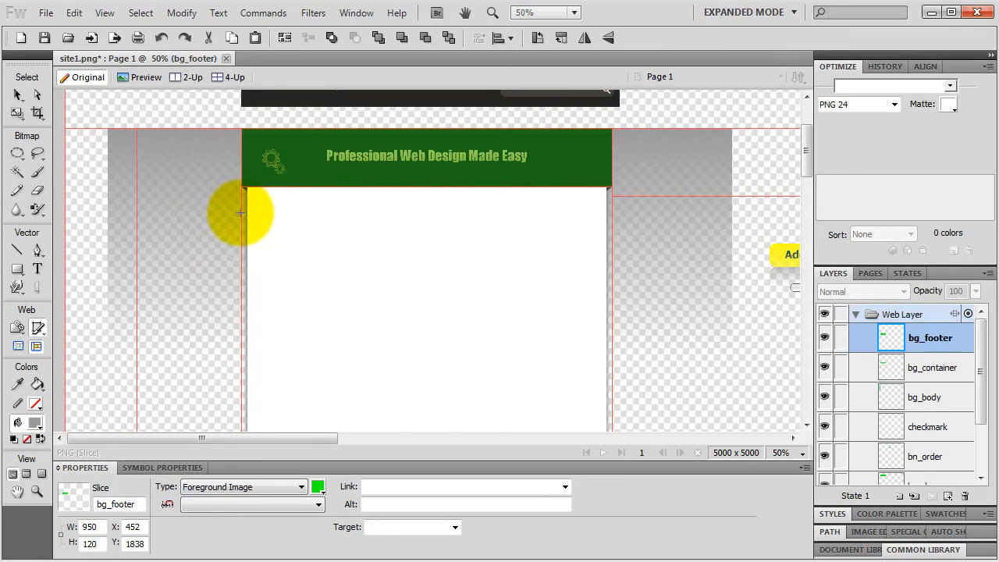
left_click_drag(242, 203, 612, 128)
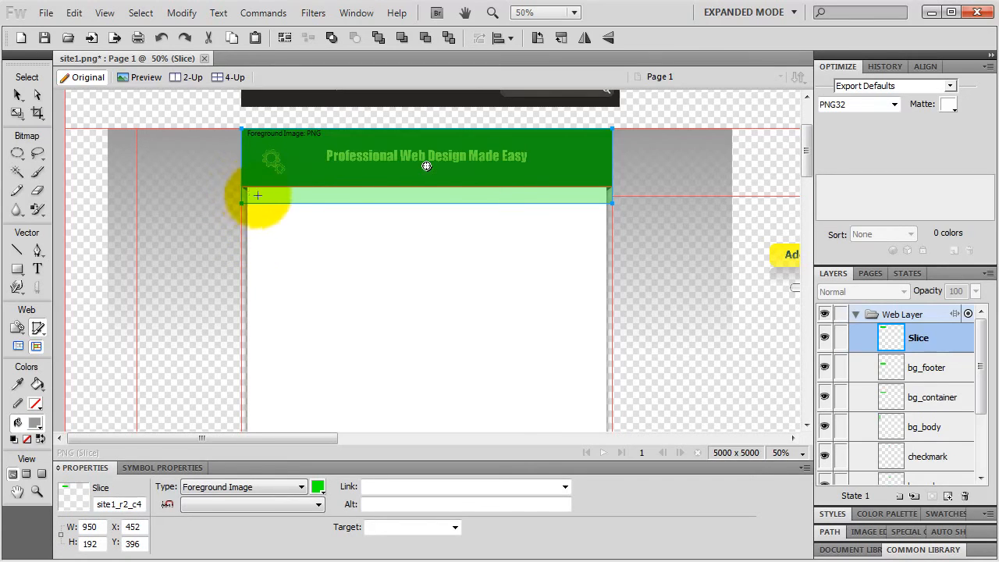
Step: Set the new header area slice's height to 165 px
double_click(93, 544)
type("16")
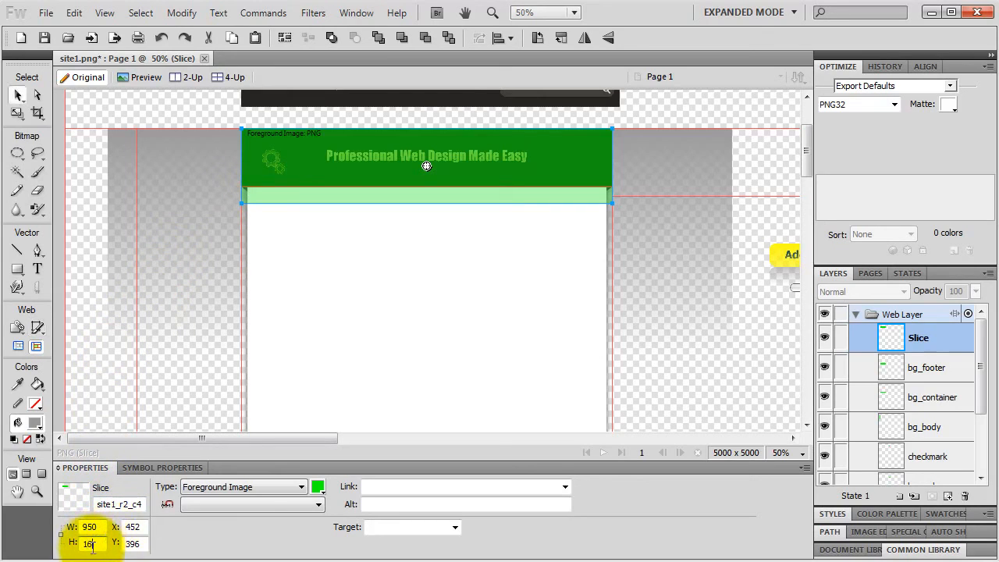
type("8")
key("Return")
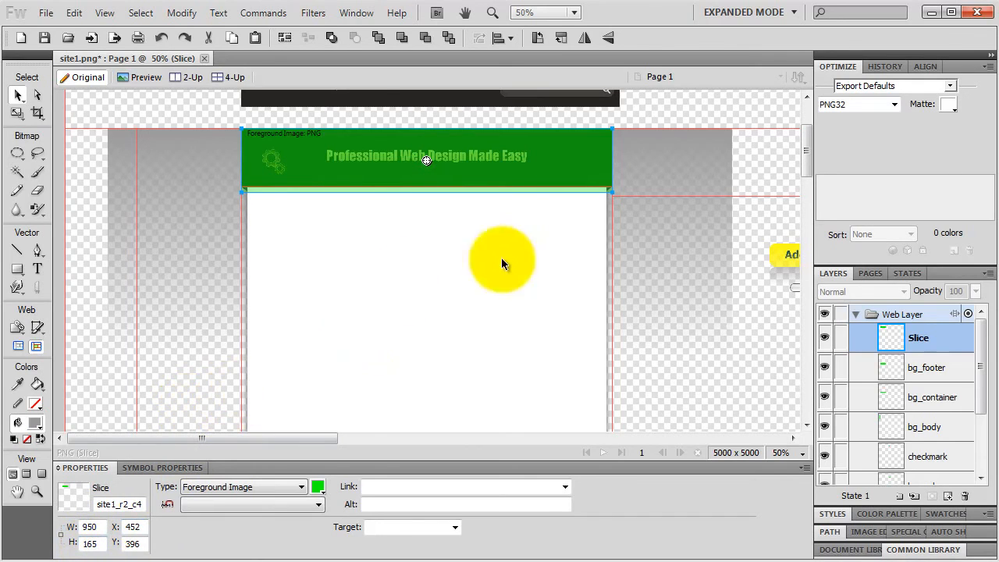
Step: Rename the new header area slice as bg_header and set its export format to PNG 24
double_click(918, 337)
type("bg")
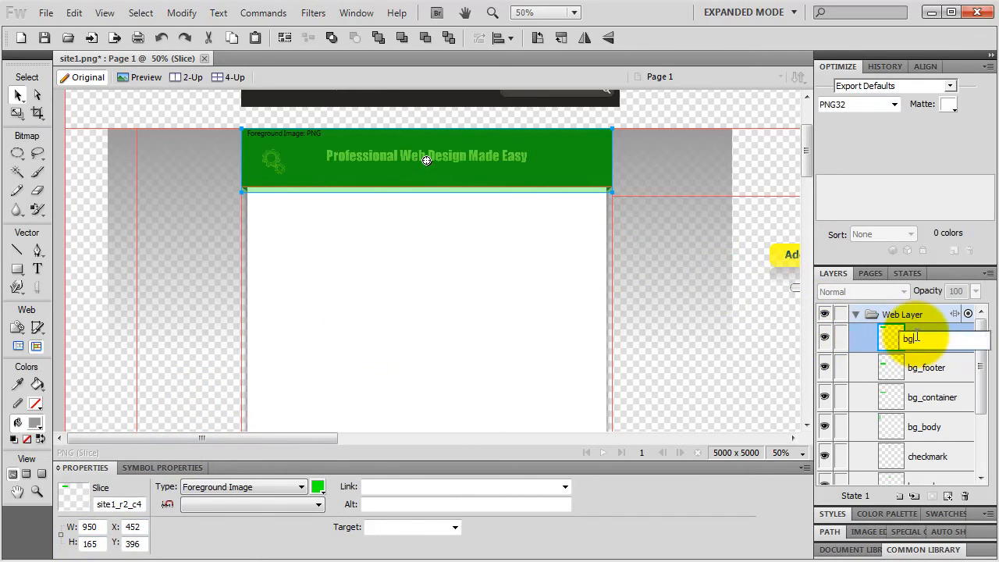
type("_header")
key("Return")
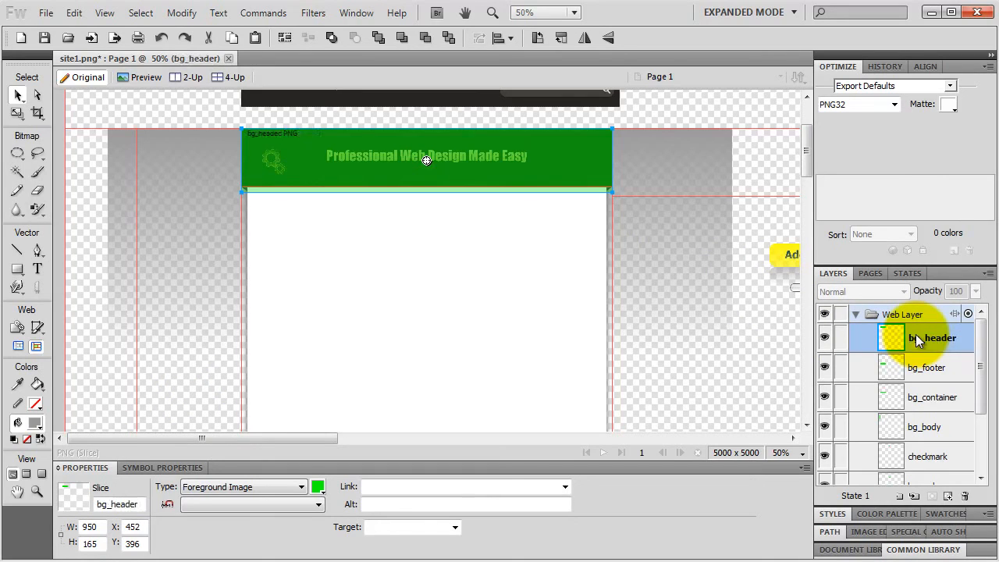
left_click(894, 105)
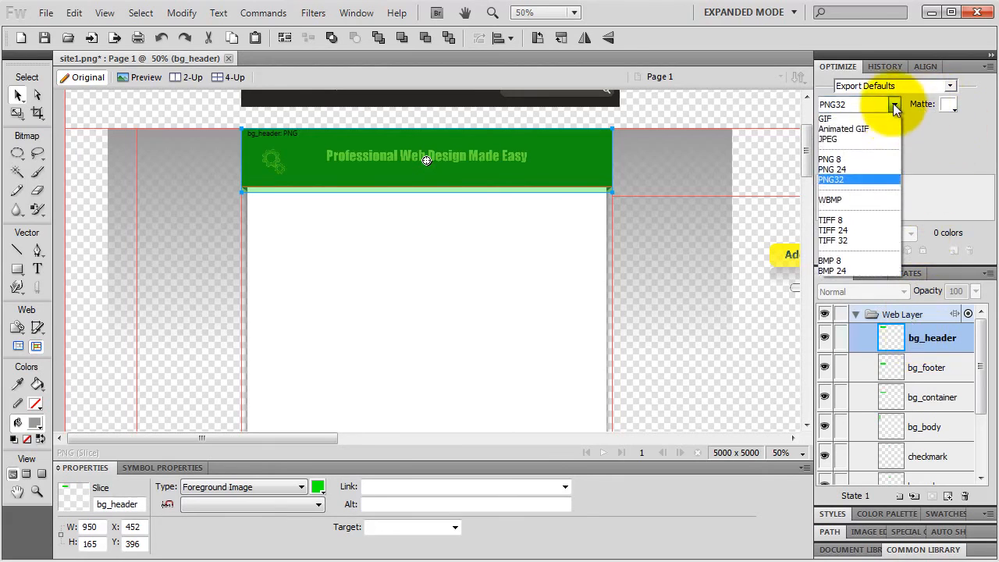
left_click(863, 171)
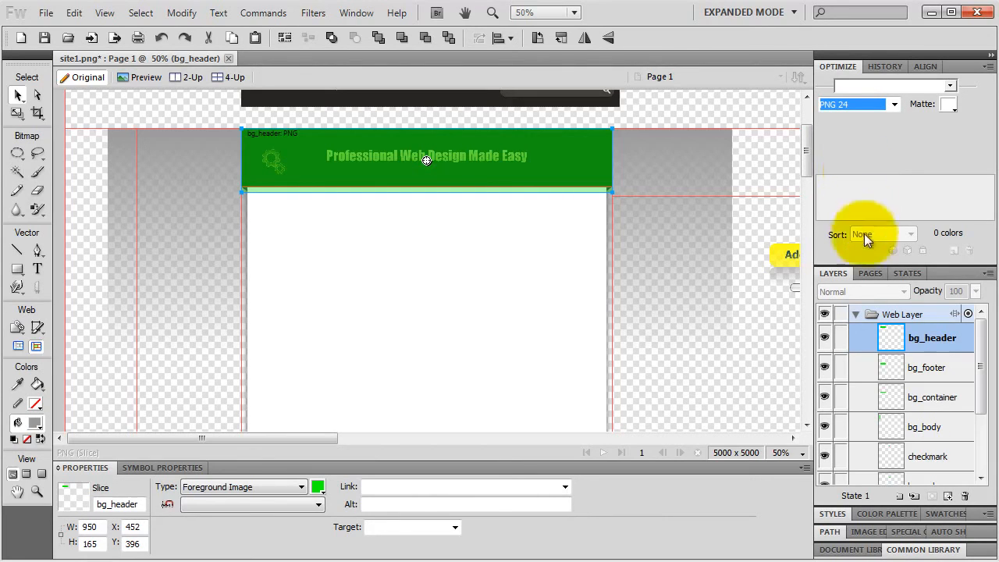
Step: Hide the header layer and export only the selected bg_header slice as images only into the images folder
left_click(855, 314)
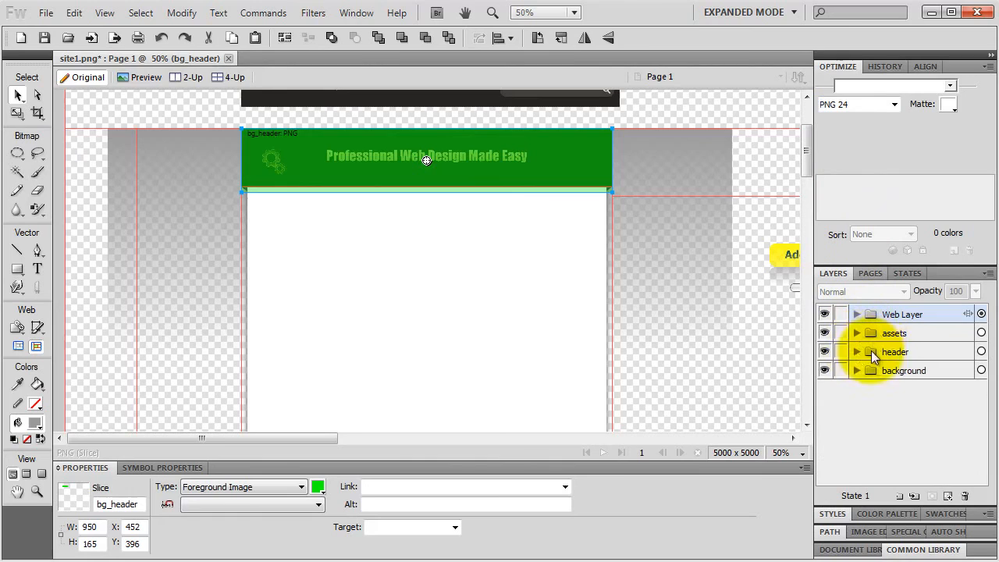
left_click(824, 351)
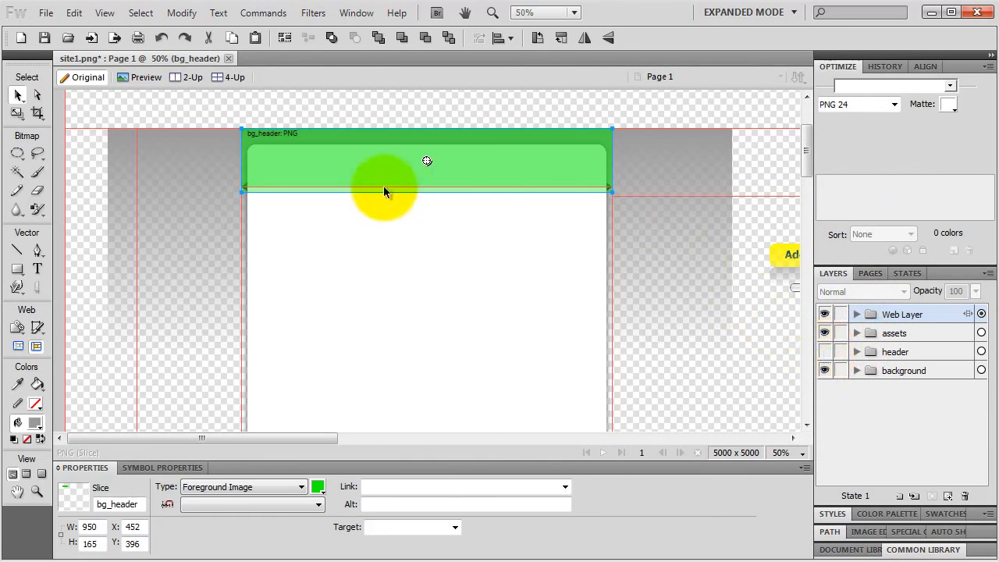
key("ctrl+1")
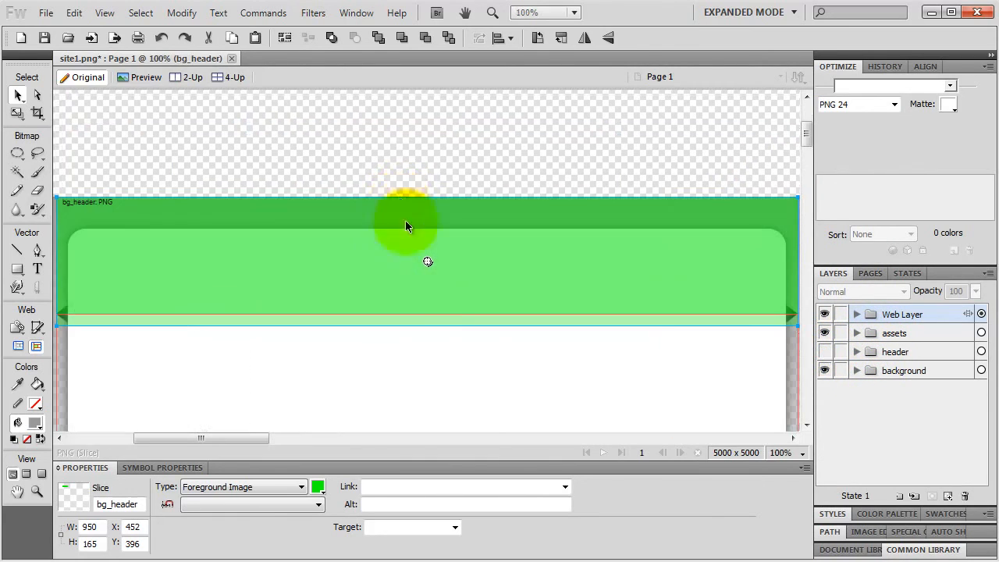
right_click(417, 322)
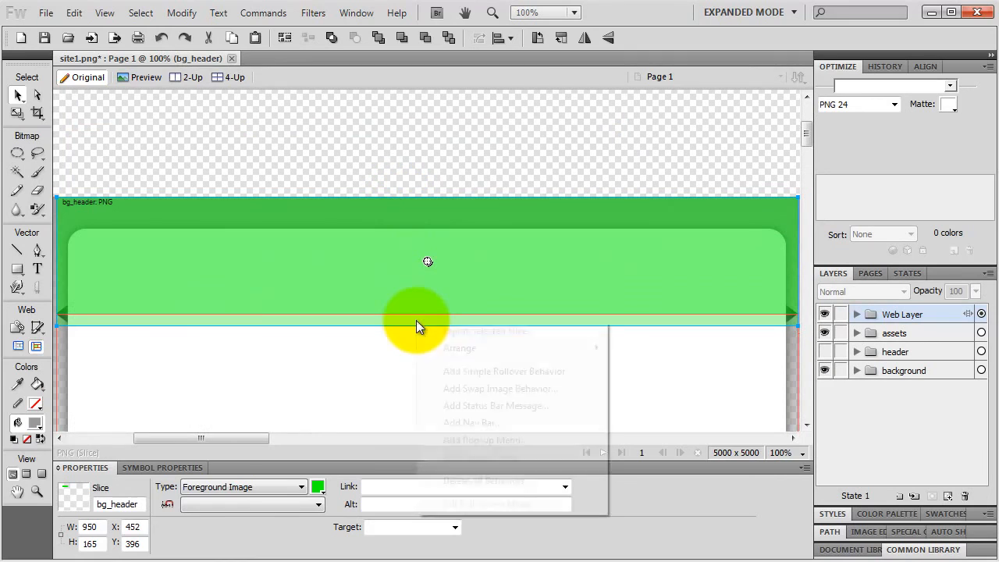
left_click(469, 332)
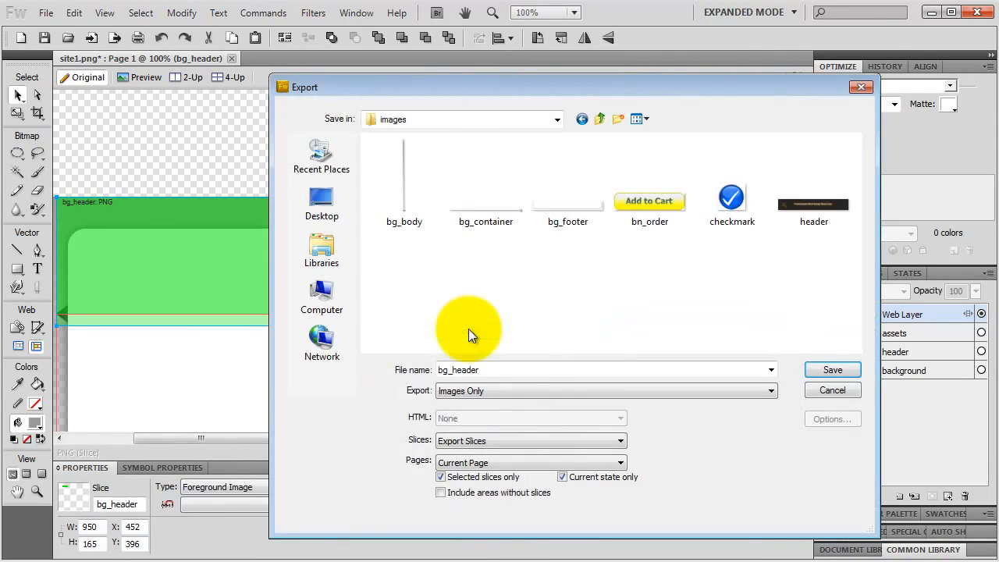
left_click(830, 370)
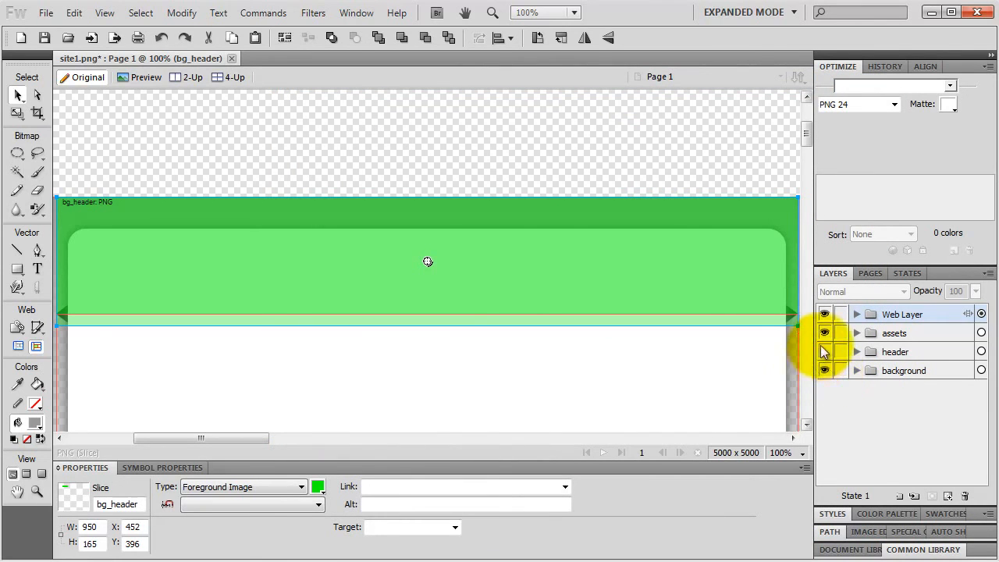
Step: Show the header layer again and expand the Web Layer's list of slices
left_click(824, 351)
left_click(857, 313)
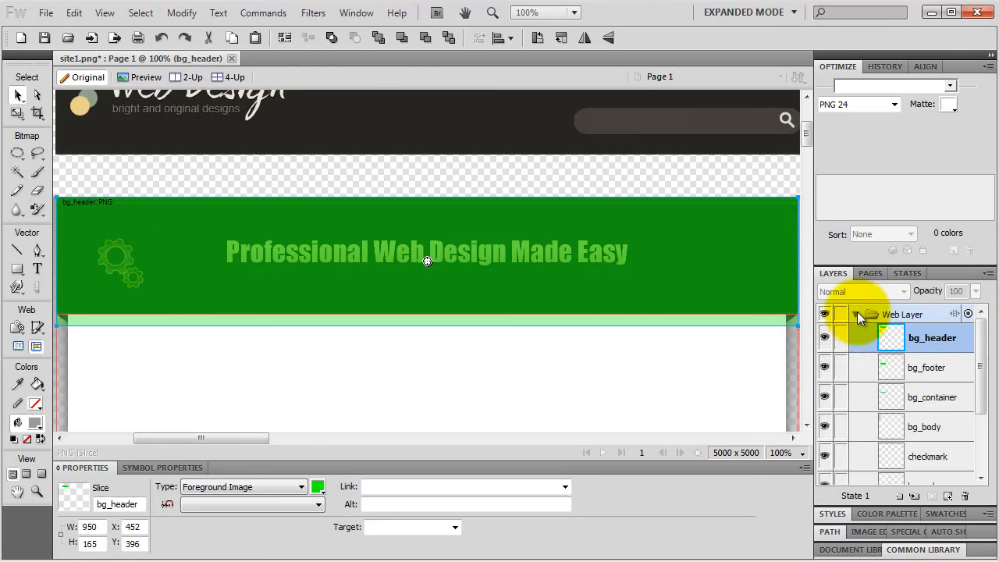
scroll(527, 301, "down", 4)
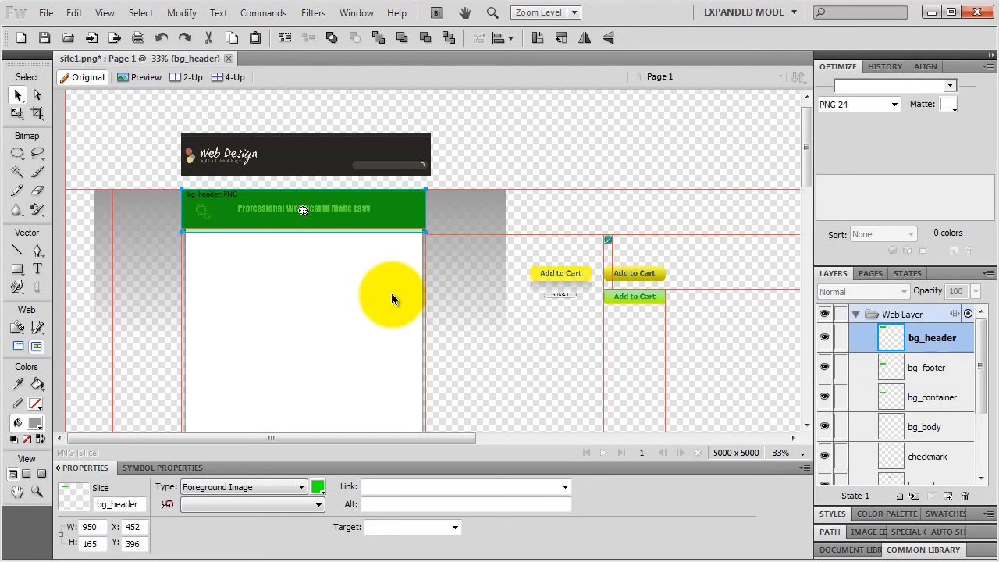
key("alt+Tab")
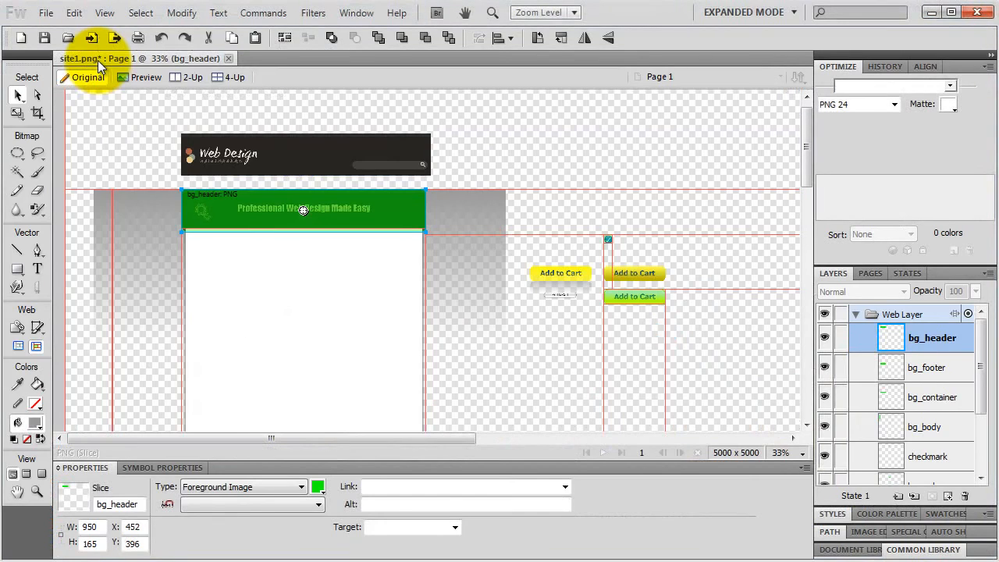
Step: Hide the Web Layer and place a copy of the header's Gears symbol on the empty canvas above the first Add to Cart button
left_click(856, 313)
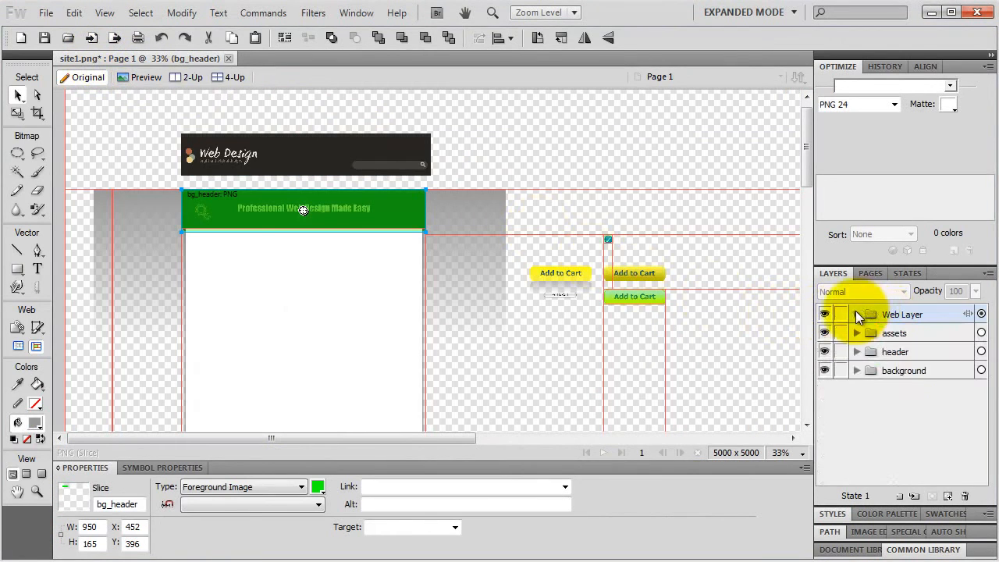
left_click(824, 314)
left_click(205, 212)
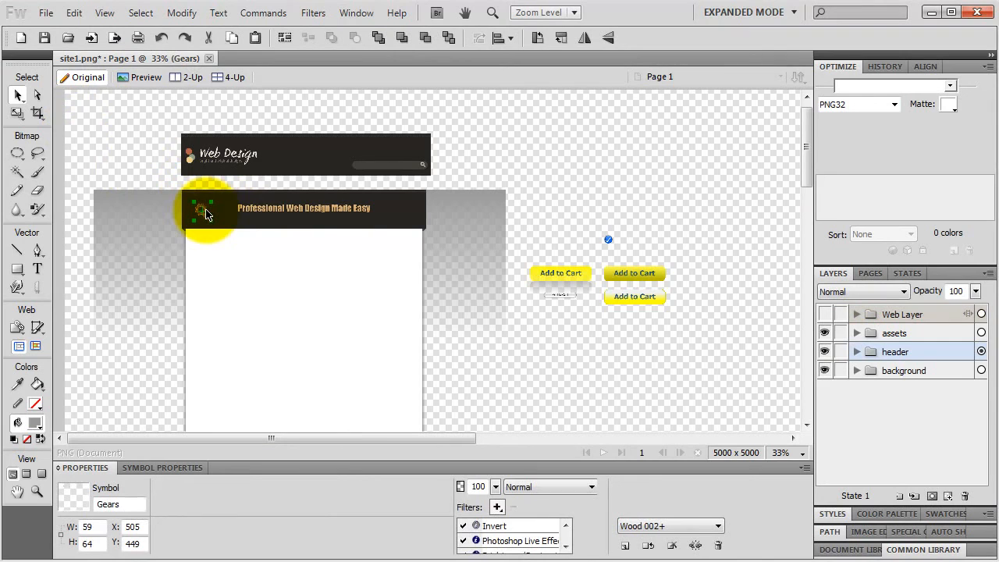
left_click_drag(205, 212, 549, 229)
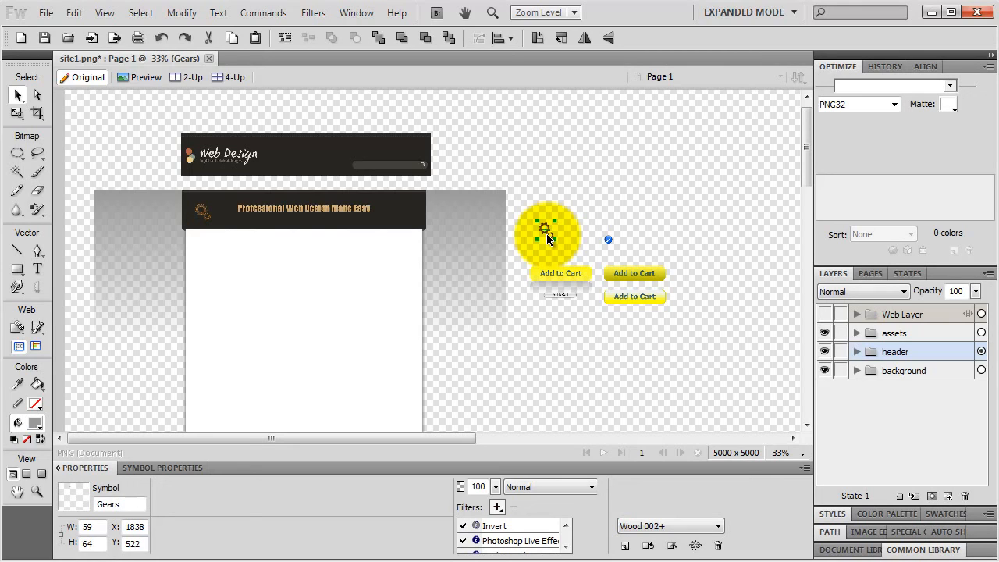
Step: Draw a small slice just above the copied gears and set its width and height to 32 px
left_click(38, 330)
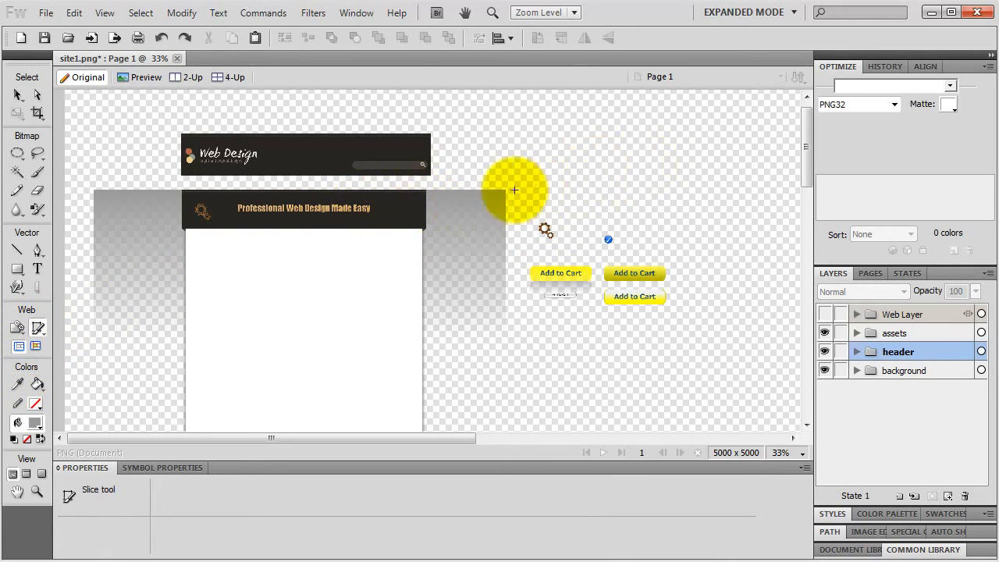
left_click_drag(534, 208, 548, 199)
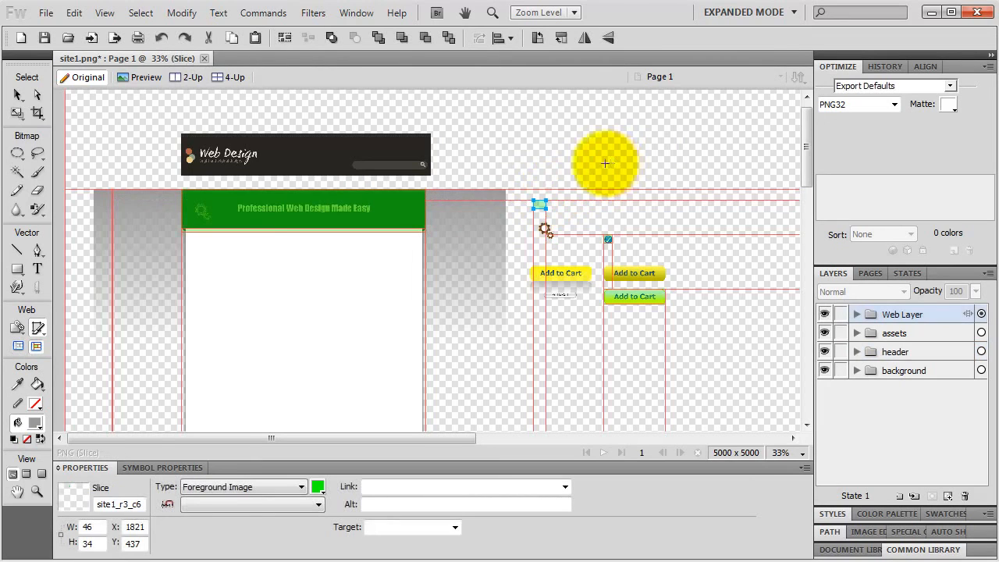
double_click(88, 527)
type("32")
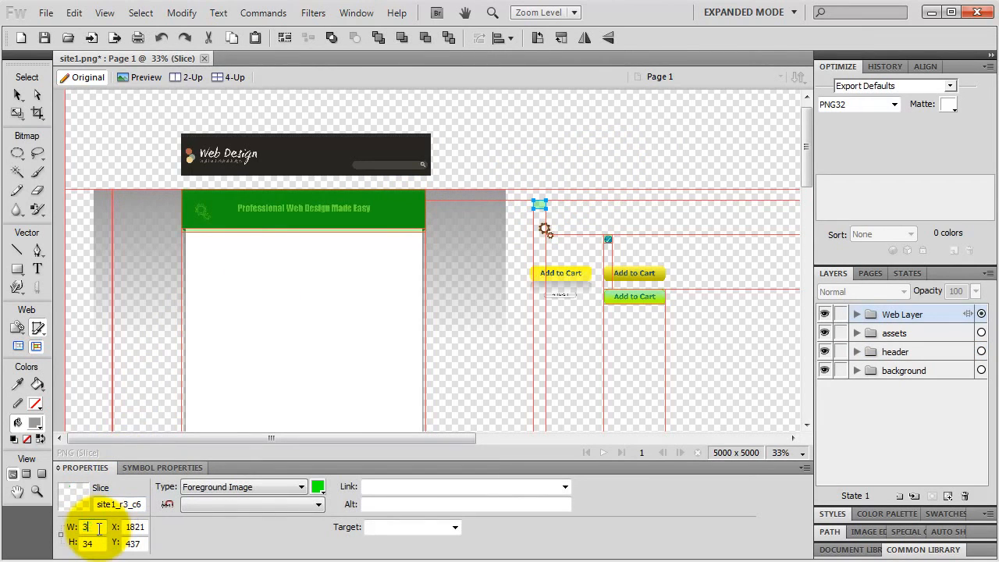
key("Return")
double_click(89, 544)
type("32")
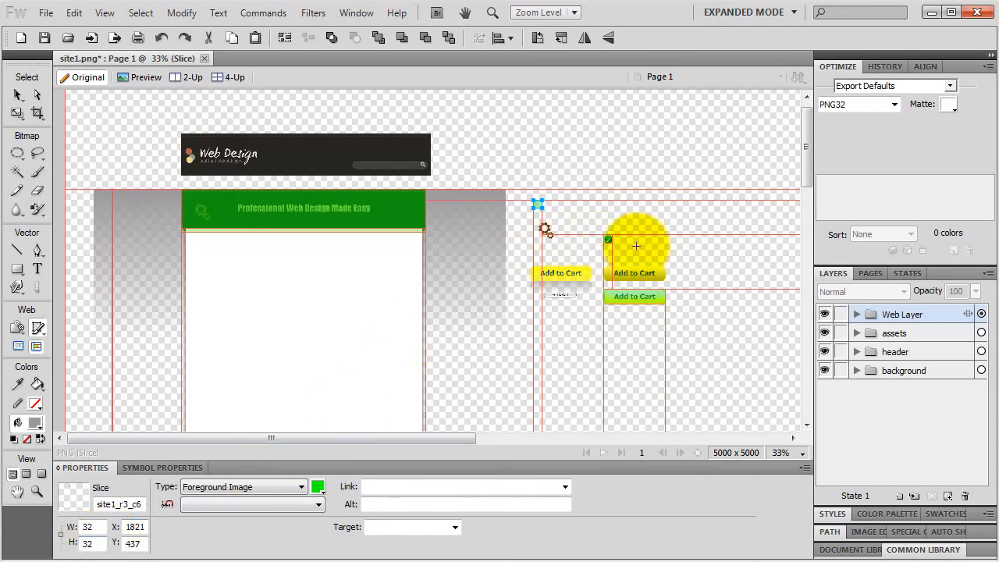
Step: Hide the new 32 px slice and move the copied gears up to just below its guides
key("ctrl+equal")
key("ctrl+equal")
key("ctrl+equal")
key("ctrl+equal")
key("space")
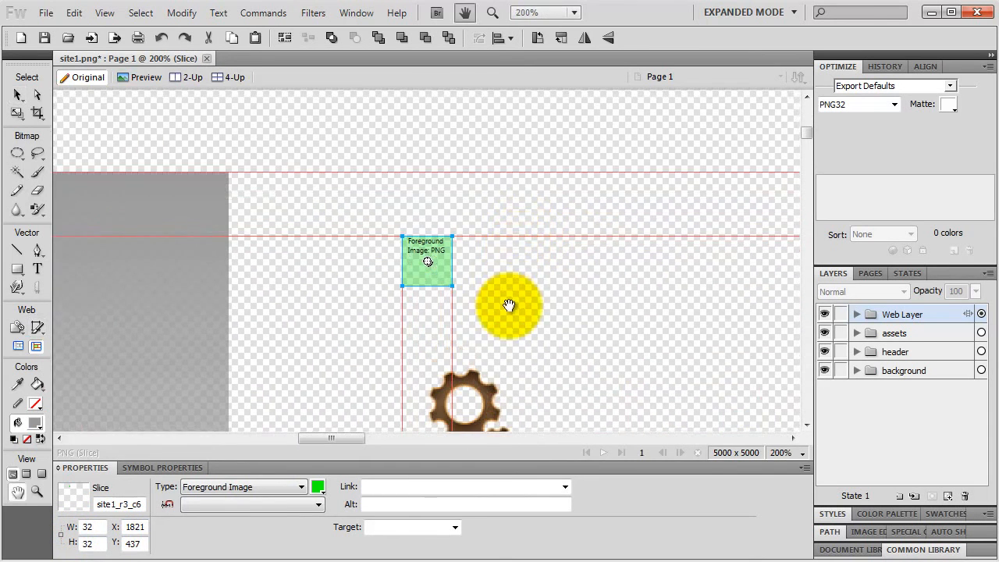
left_click_drag(510, 305, 461, 186)
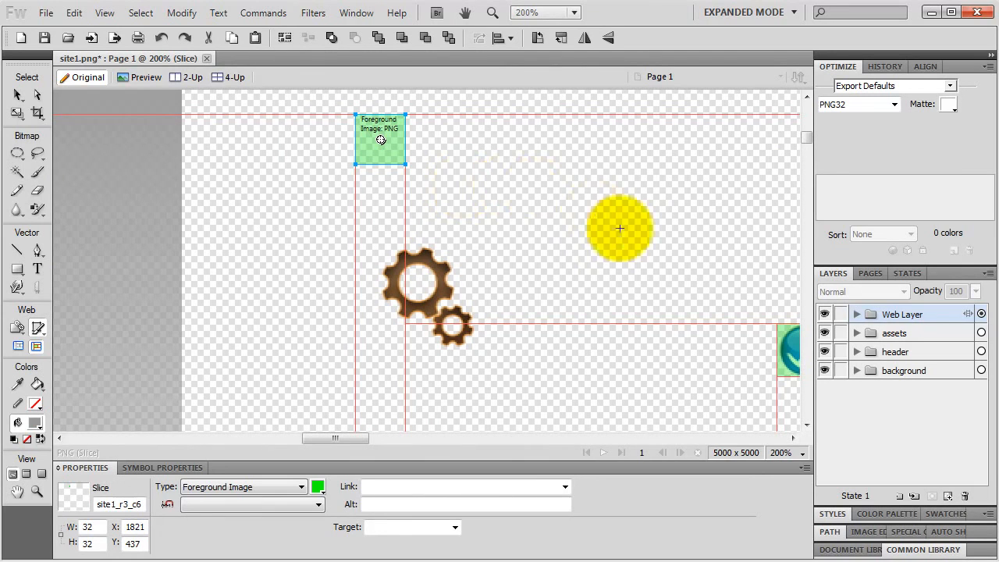
left_click(856, 313)
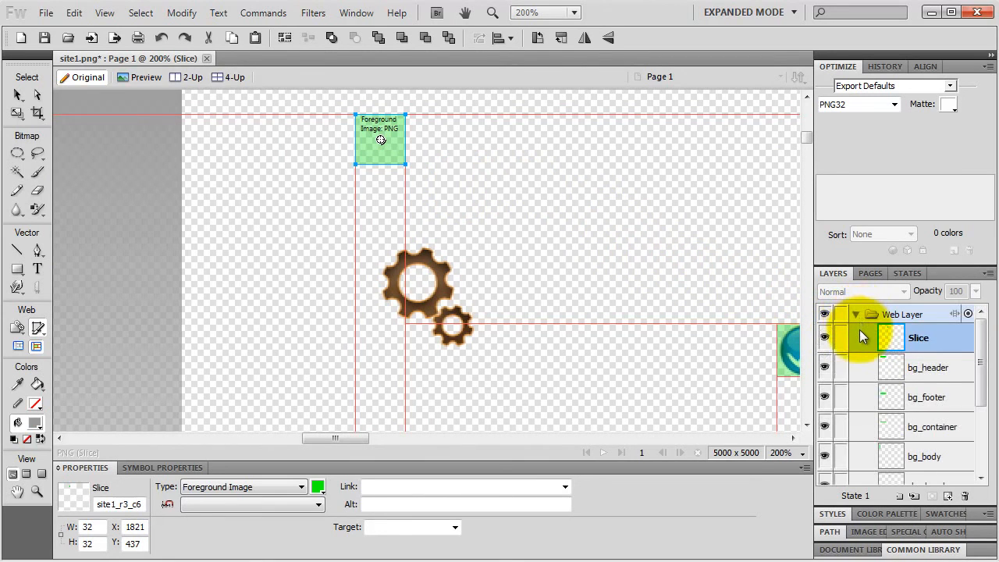
left_click(824, 337)
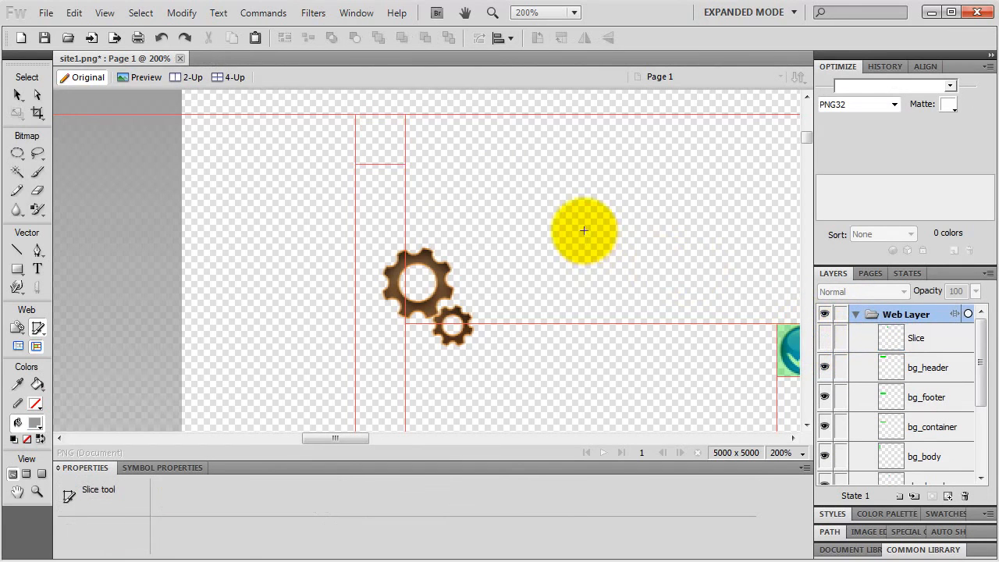
left_click(17, 95)
left_click(444, 308)
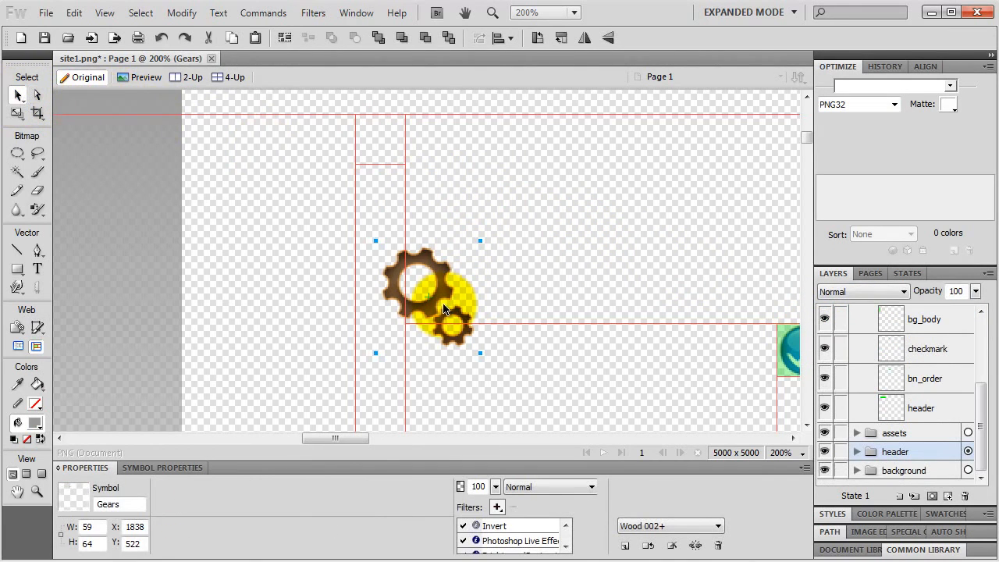
left_click_drag(444, 308, 412, 242)
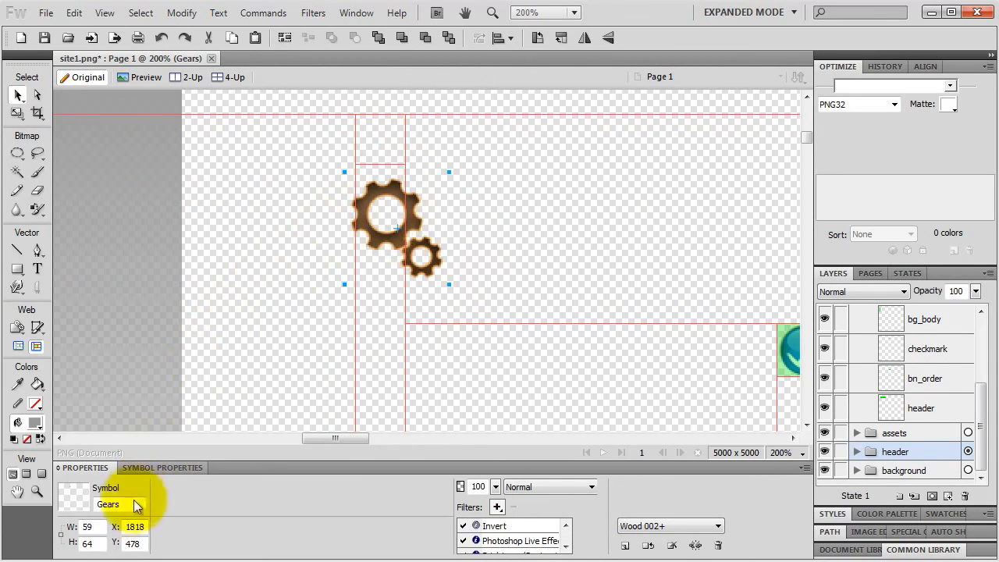
Step: Constrain the copied gears' proportions and set the width to 32 px, followed by the height to 32 px
left_click(64, 535)
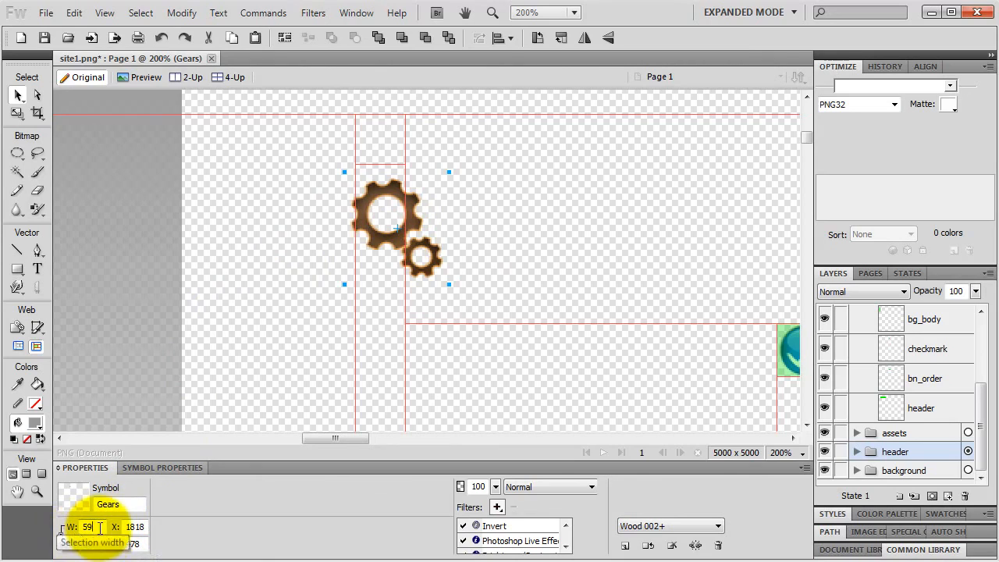
double_click(90, 527)
type("32")
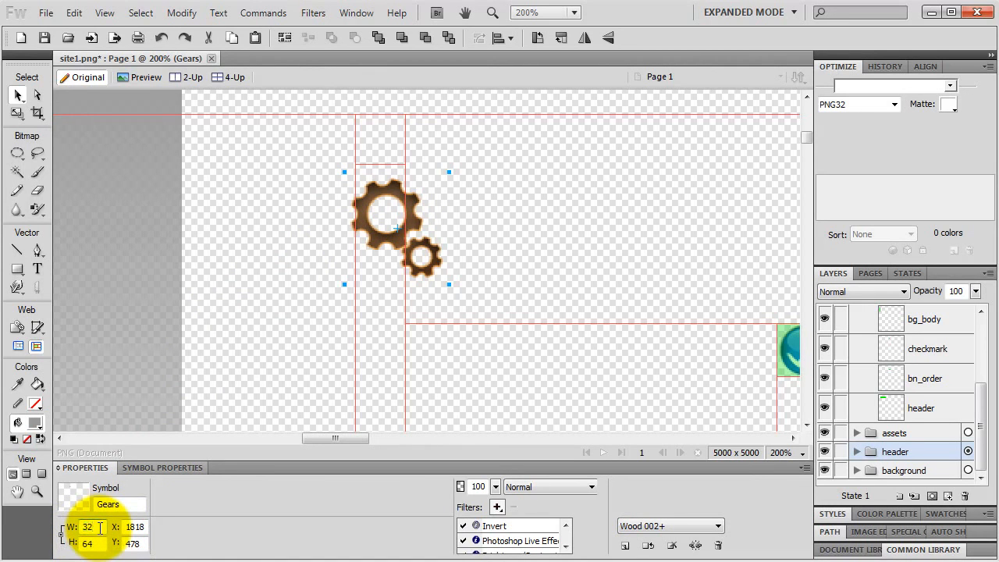
key("Return")
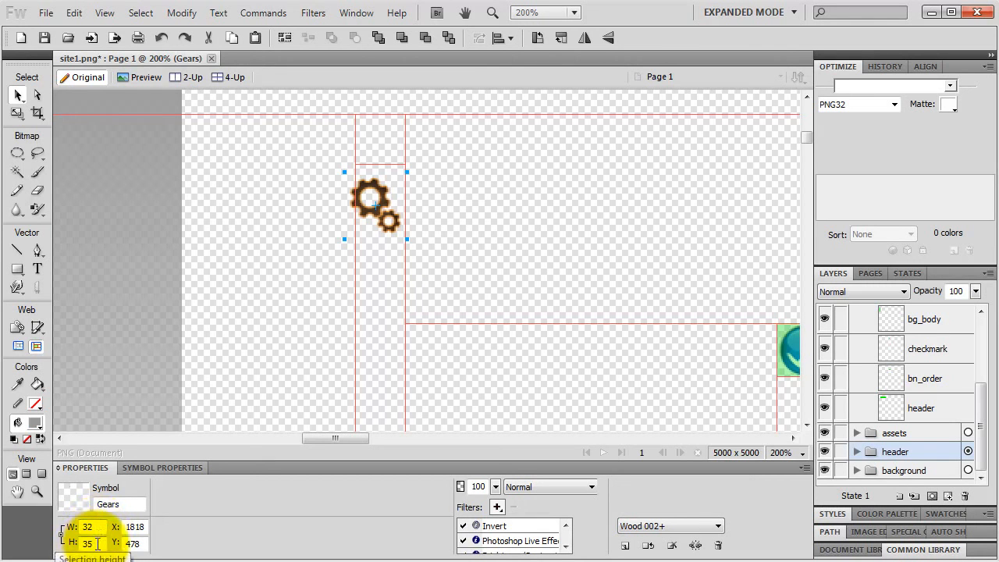
double_click(98, 544)
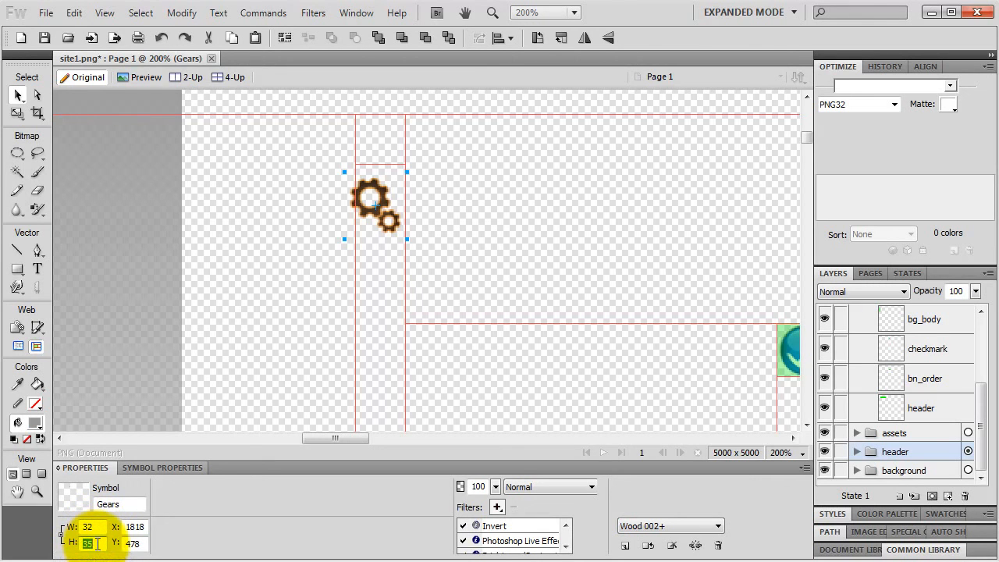
type("32")
key("Return")
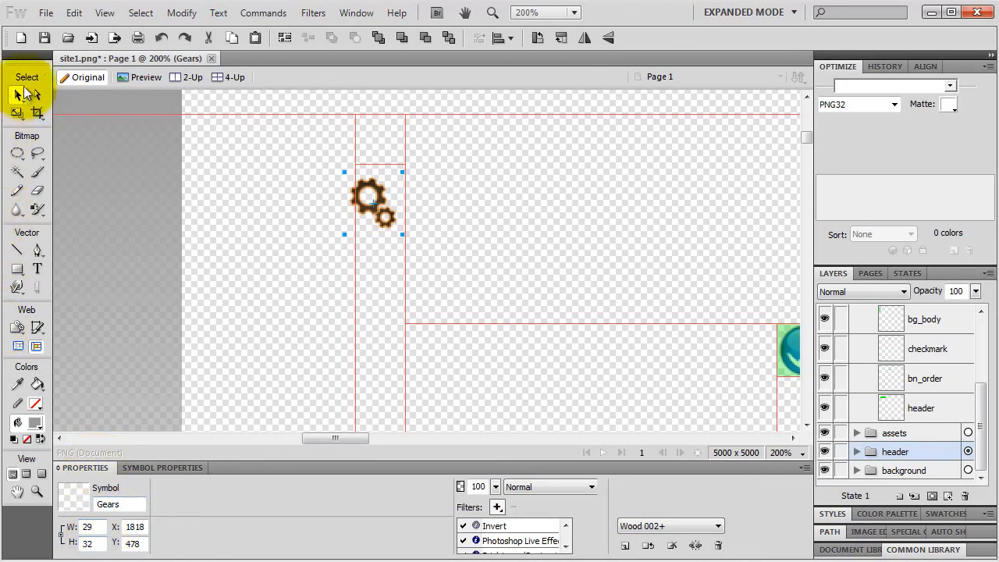
Step: Move the resized gears inside the small slice's guides at X 1821, Y 437
left_click_drag(370, 211, 376, 148)
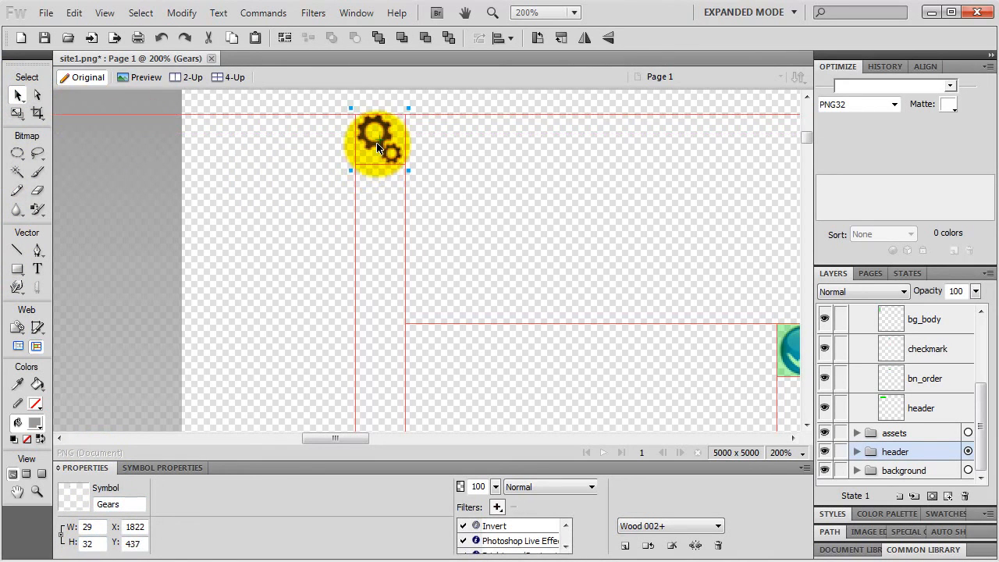
key("ctrl+equal")
key("ctrl+equal")
key("ctrl+equal")
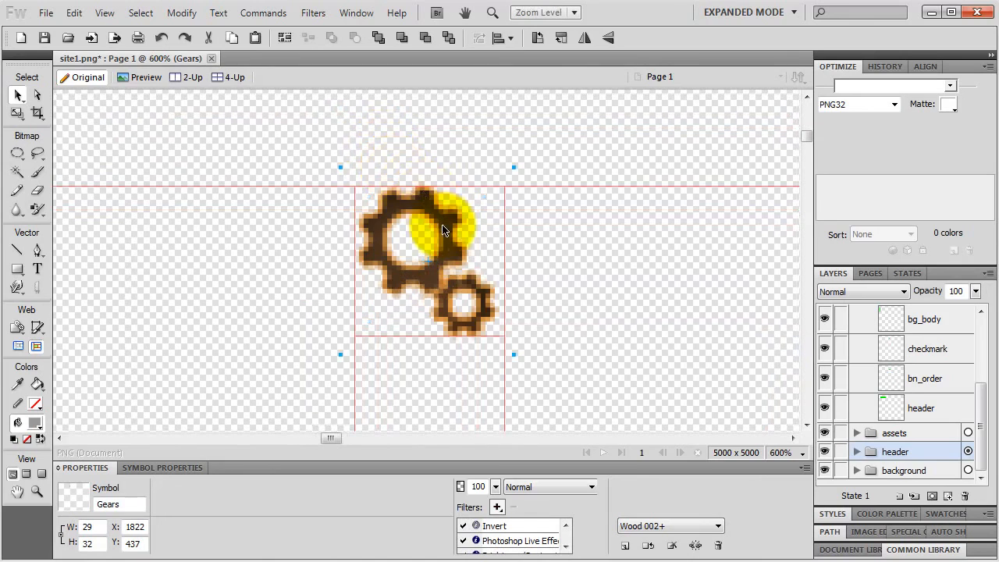
key("Left")
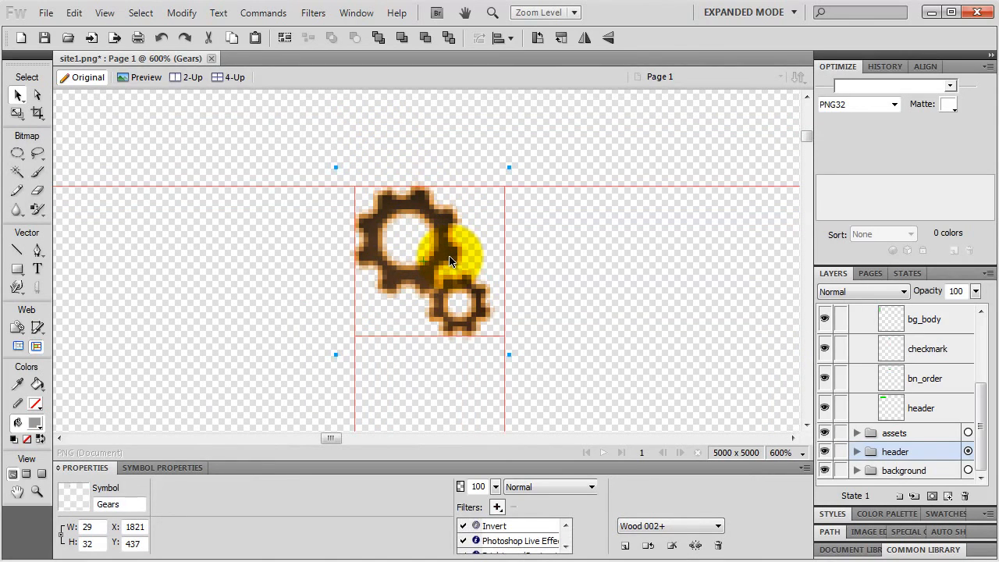
Step: Set the copied gears' height to 30 px and move them within the small slice's guides to X 1823, Y 438
double_click(100, 544)
type("30")
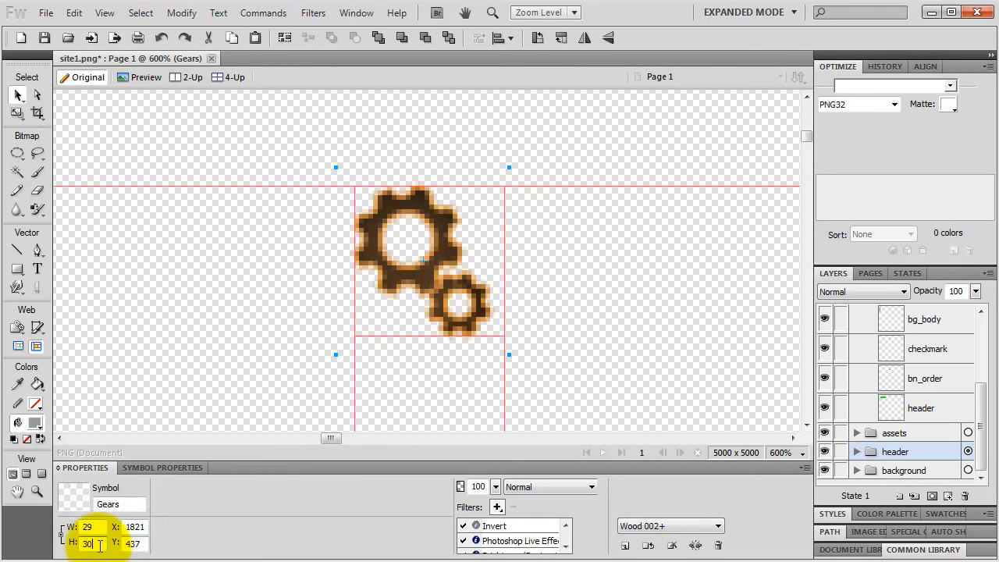
key("Return")
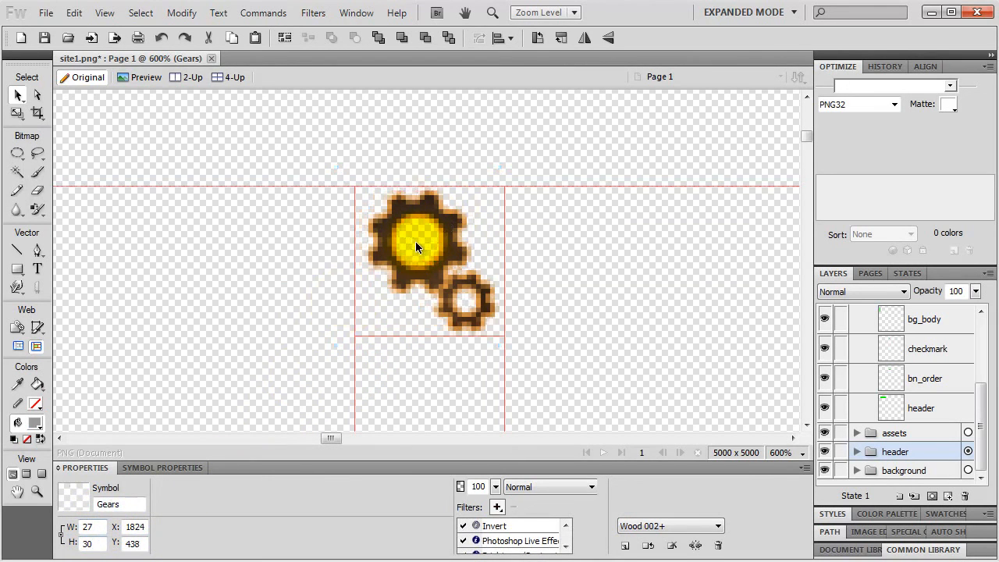
left_click_drag(415, 246, 412, 247)
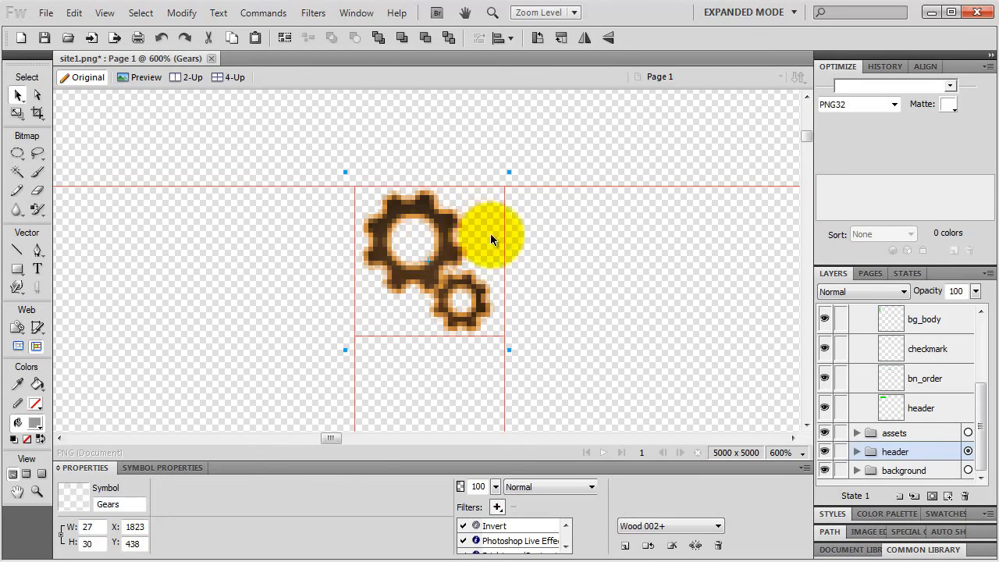
Step: Show the hidden 32 px slice over the gears again and rename it favicon
scroll(895, 381, "up", 1)
scroll(895, 381, "up", 3)
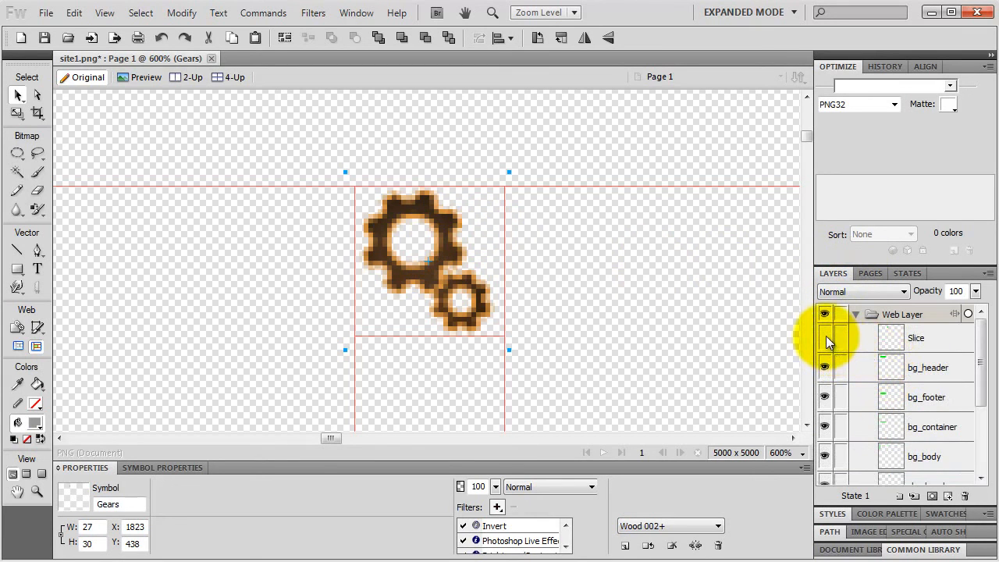
left_click(826, 339)
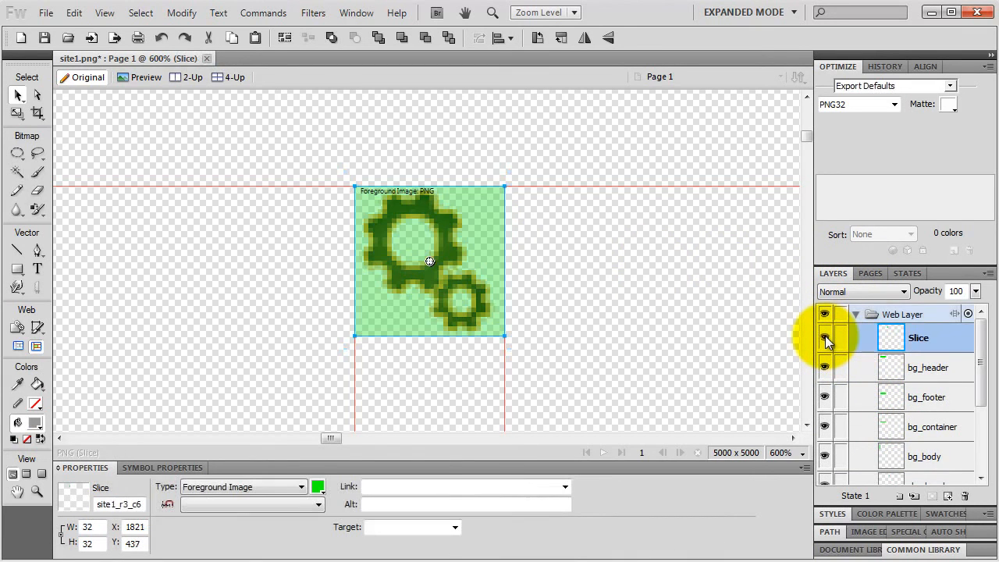
double_click(926, 339)
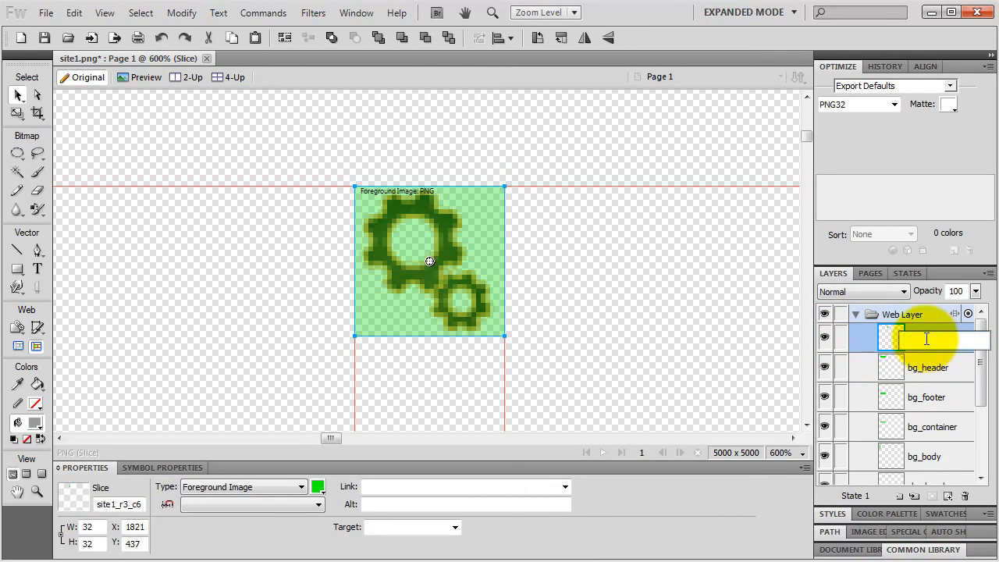
type("favicon")
key("Return")
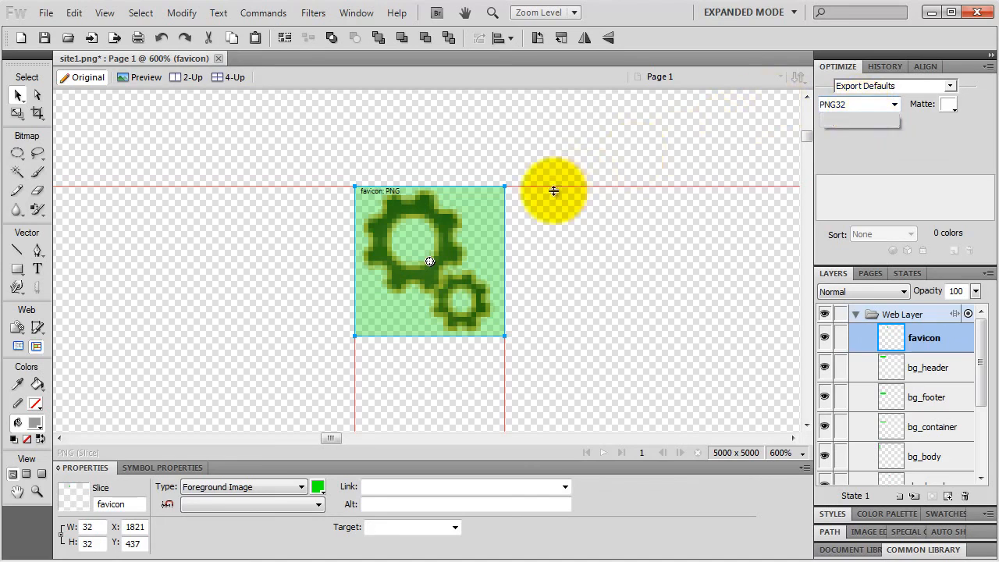
Step: Export only the favicon slice as favicon into the images folder, using Images Only
right_click(438, 230)
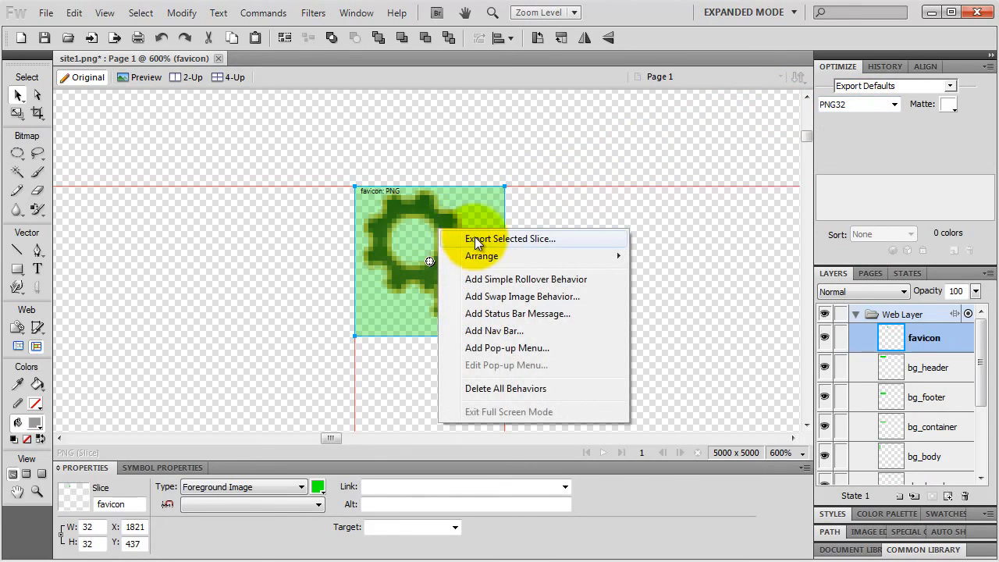
left_click(474, 238)
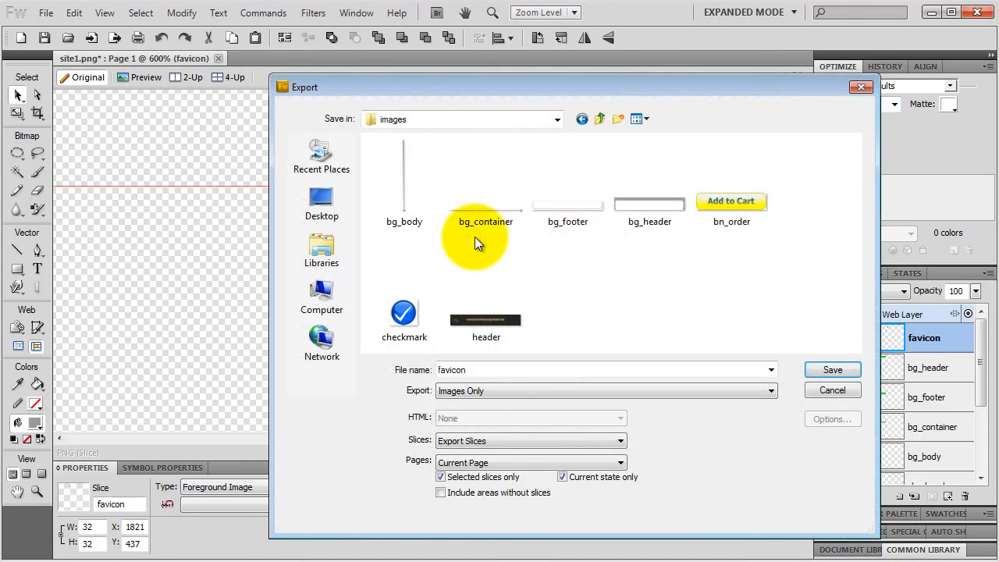
left_click(826, 370)
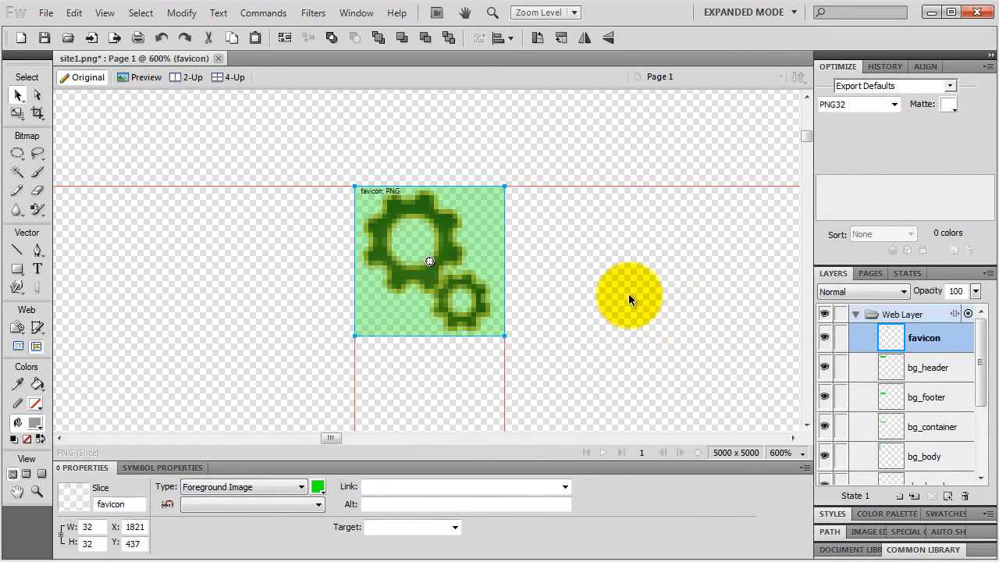
Step: Look over the whole page layout with its slices and guides at 25% zoom
key("ctrl+minus")
key("ctrl+minus")
key("ctrl+minus")
key("ctrl+minus")
key("ctrl+minus")
key("ctrl+minus")
key("ctrl+minus")
key("ctrl+minus")
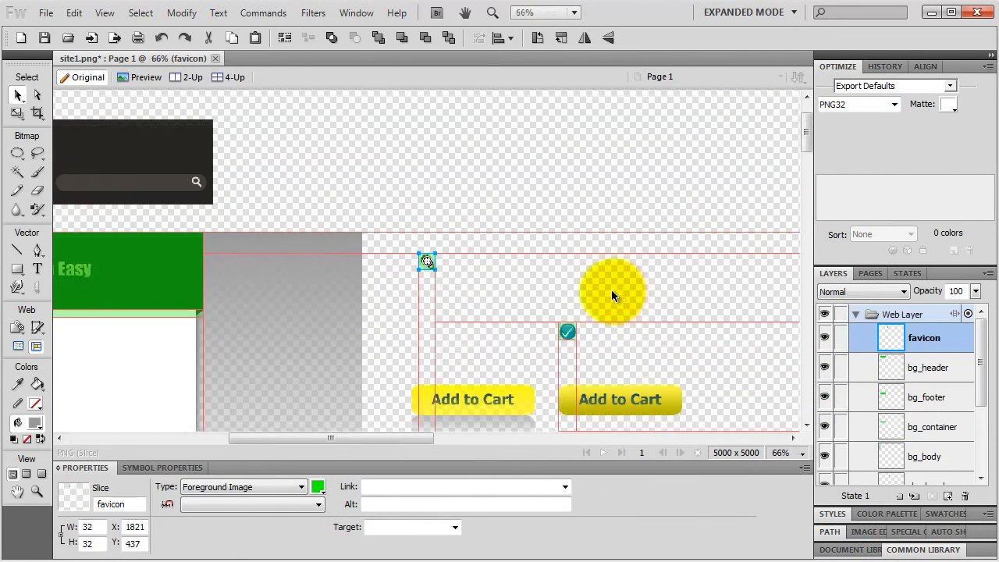
key("ctrl+minus")
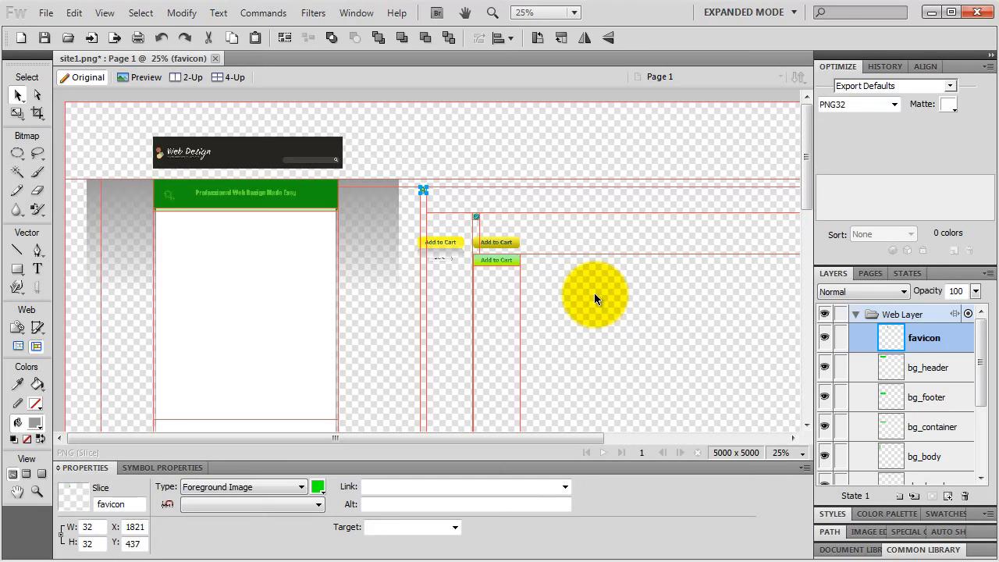
Step: Switch to the browser's Online ICO converter page and set the icon size to 32x32 pixels
key("alt+Tab")
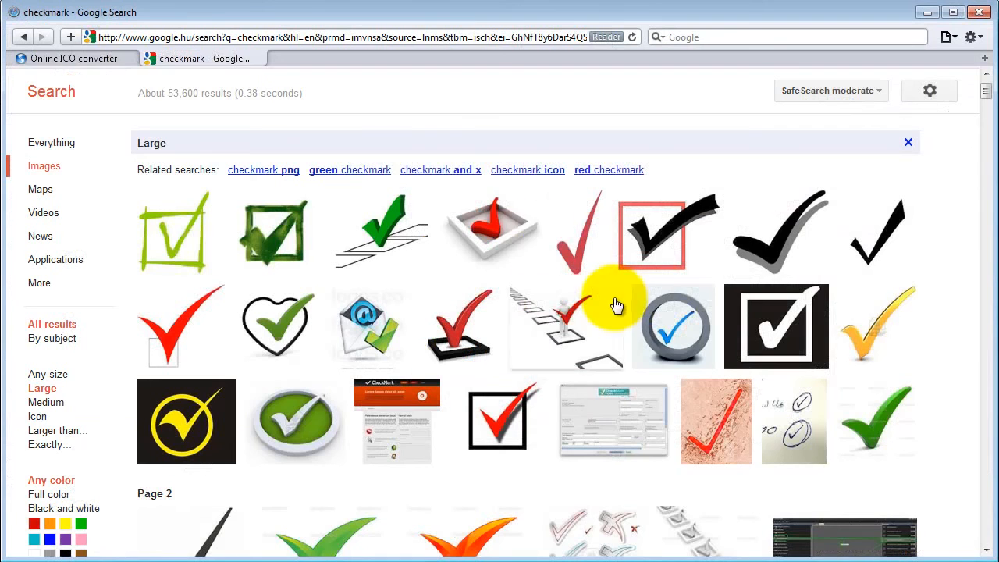
left_click(104, 58)
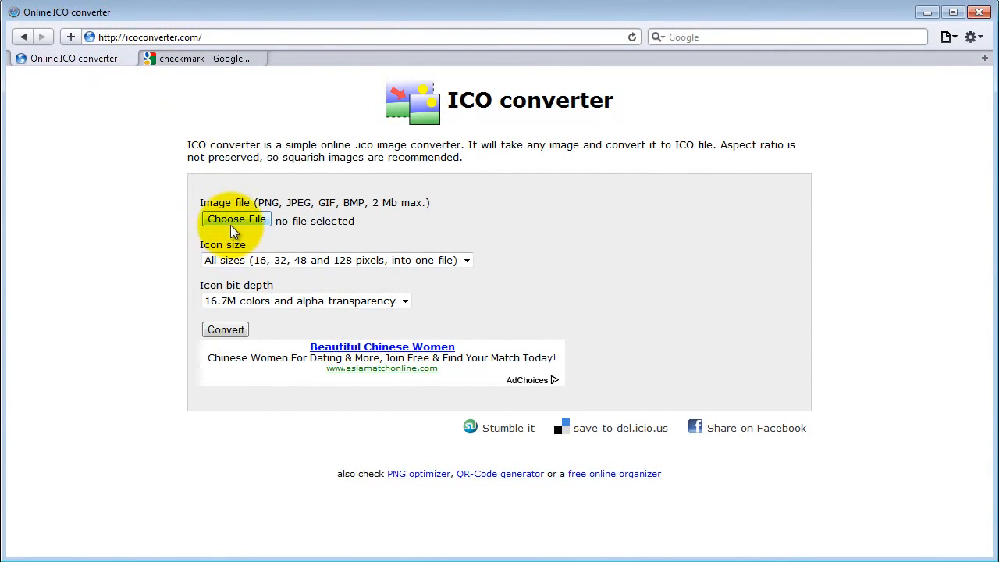
left_click(251, 259)
left_click(246, 288)
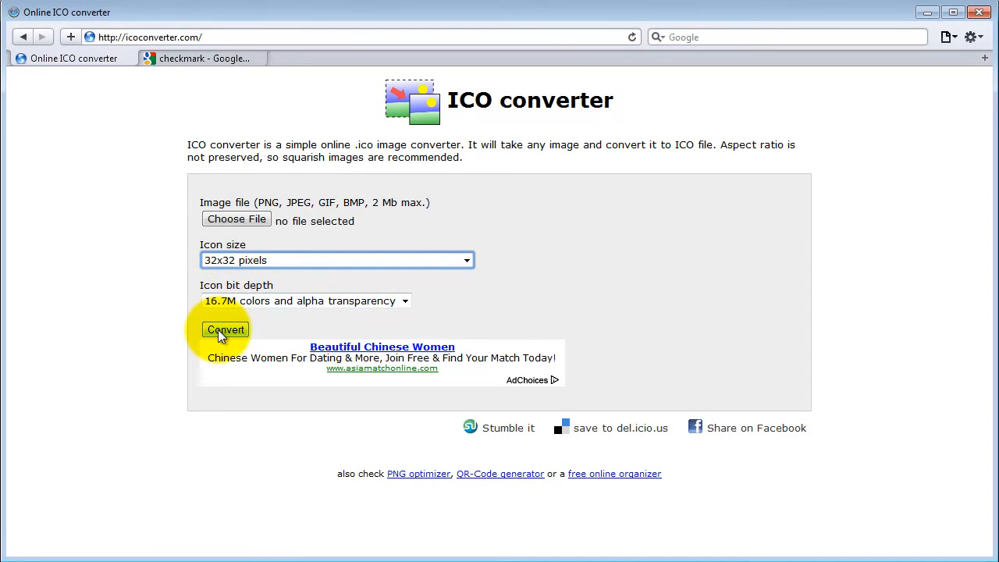
key("alt+Tab")
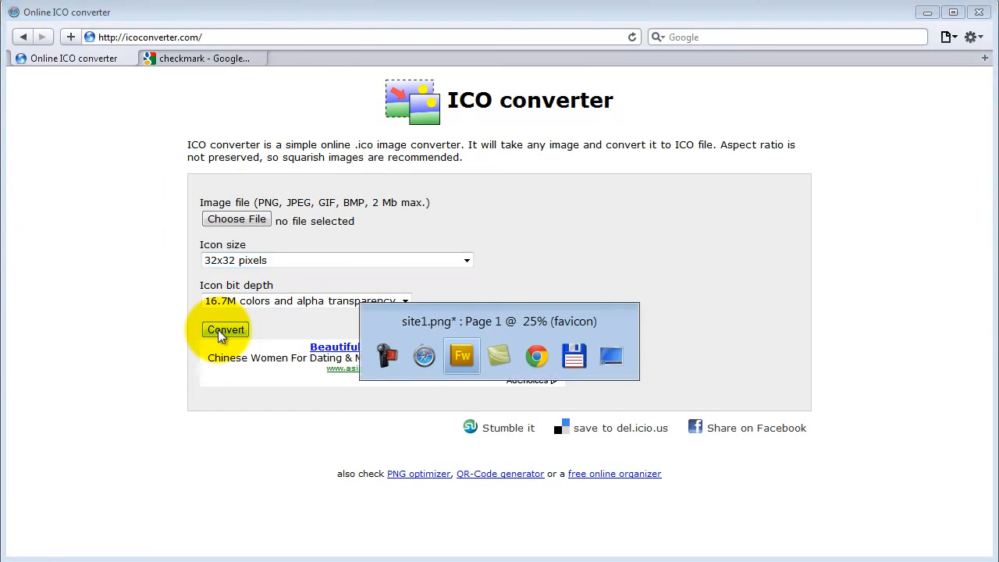